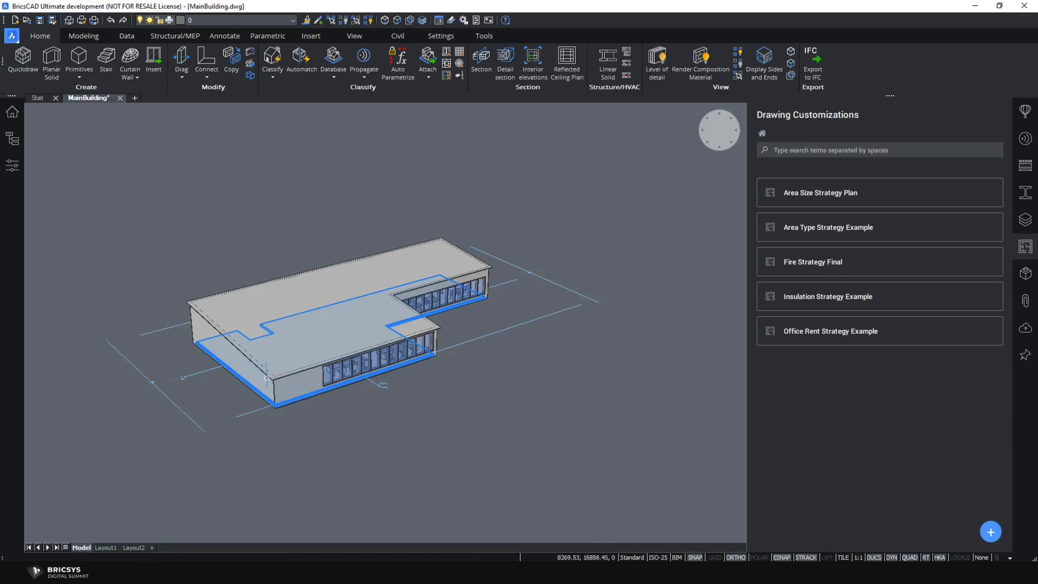
# - Display the Ground Floor view of sheet A-100 from the project's sheets
pyautogui.click(14, 119)
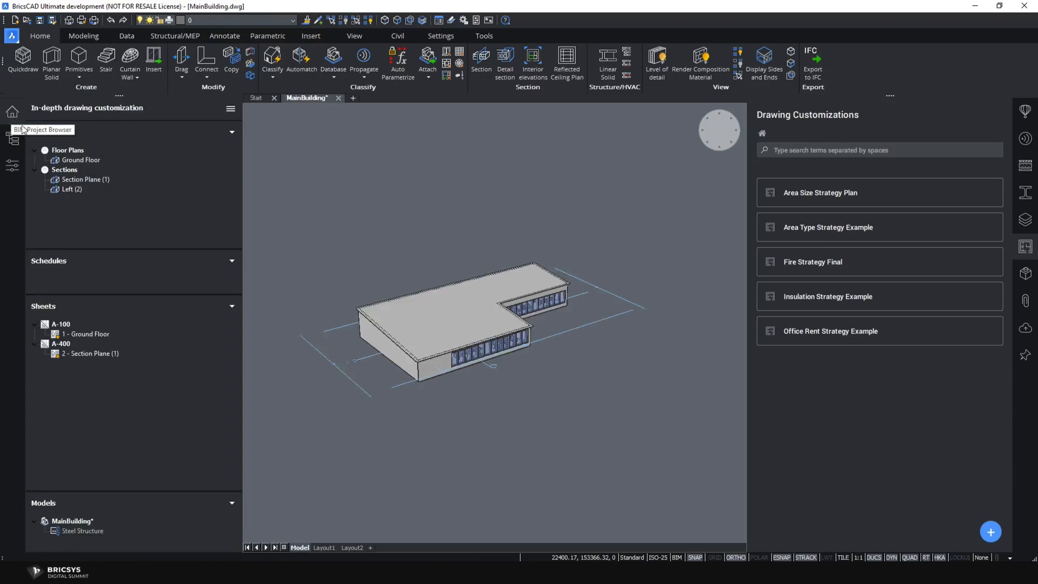
pyautogui.rightClick(96, 336)
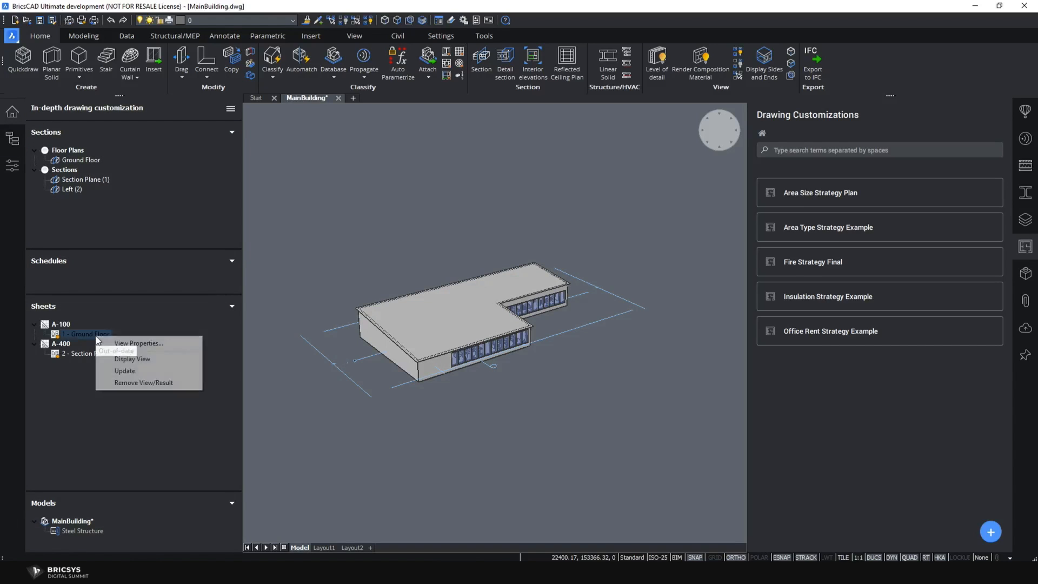
pyautogui.click(132, 359)
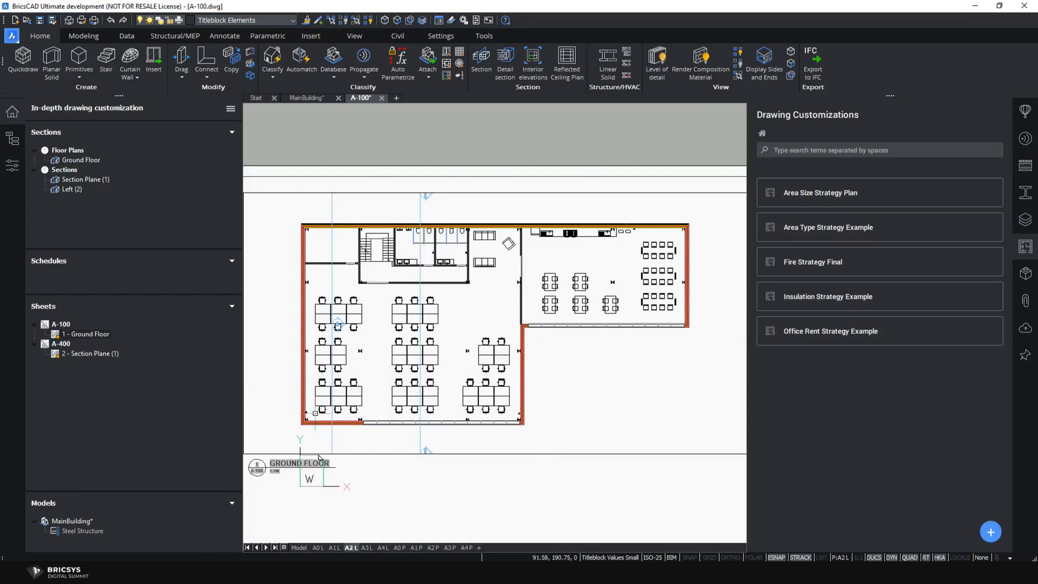
# - Examine the exterior wall layers and hatching at the corner of the ground floor plan
pyautogui.scroll(10, 319, 457)
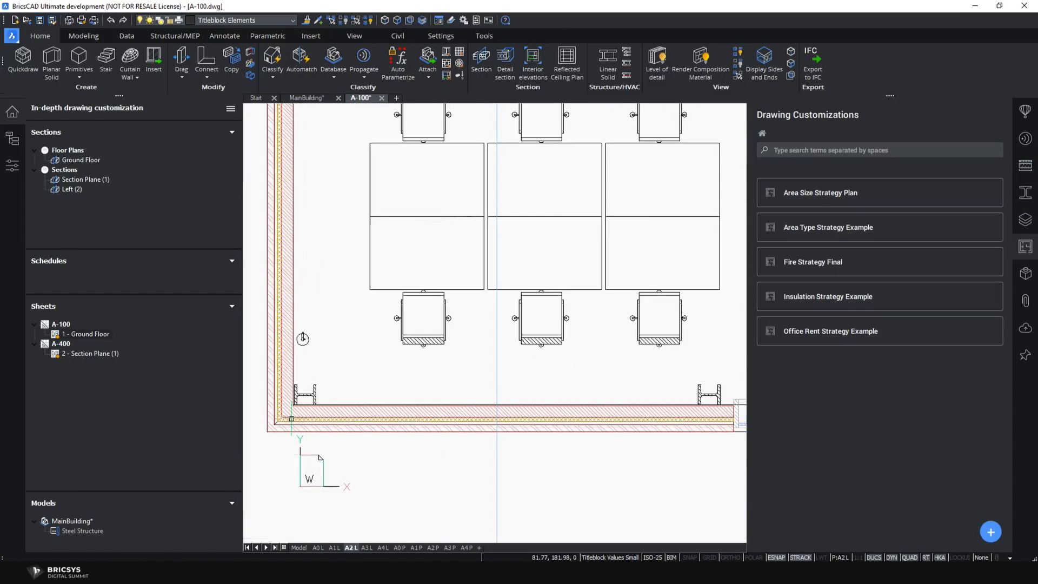
pyautogui.scroll(3, 291, 419)
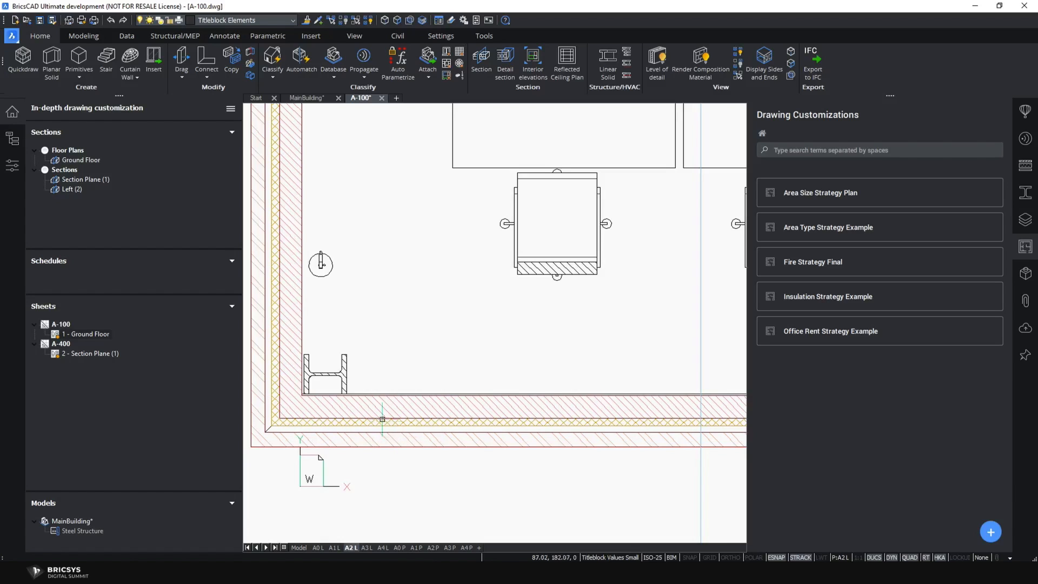
pyautogui.scroll(-6, 401, 420)
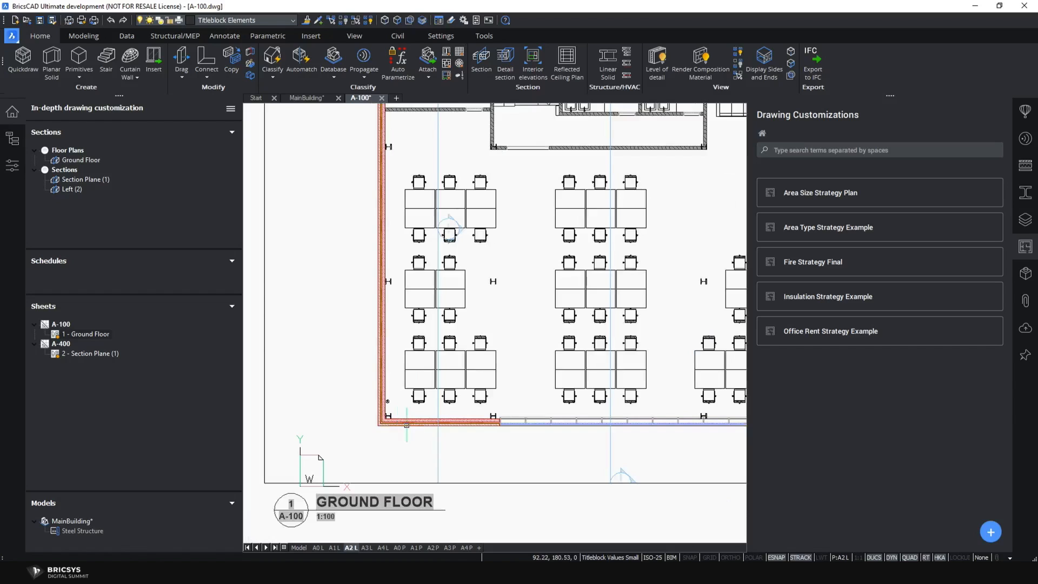
pyautogui.scroll(-4, 378, 421)
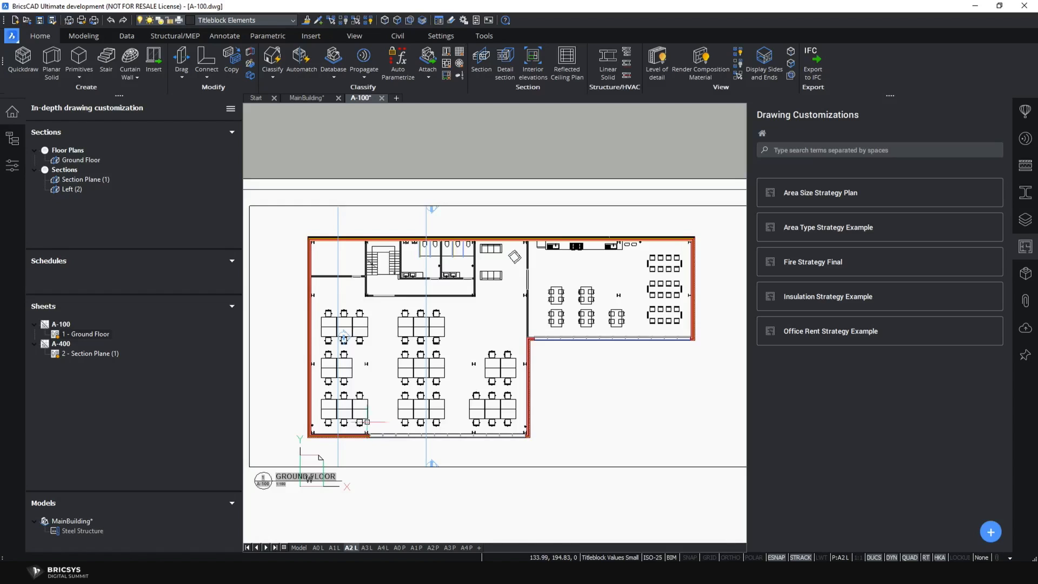
pyautogui.scroll(8, 314, 438)
pyautogui.moveTo(314, 437); pyautogui.dragTo(389, 420, button='middle')
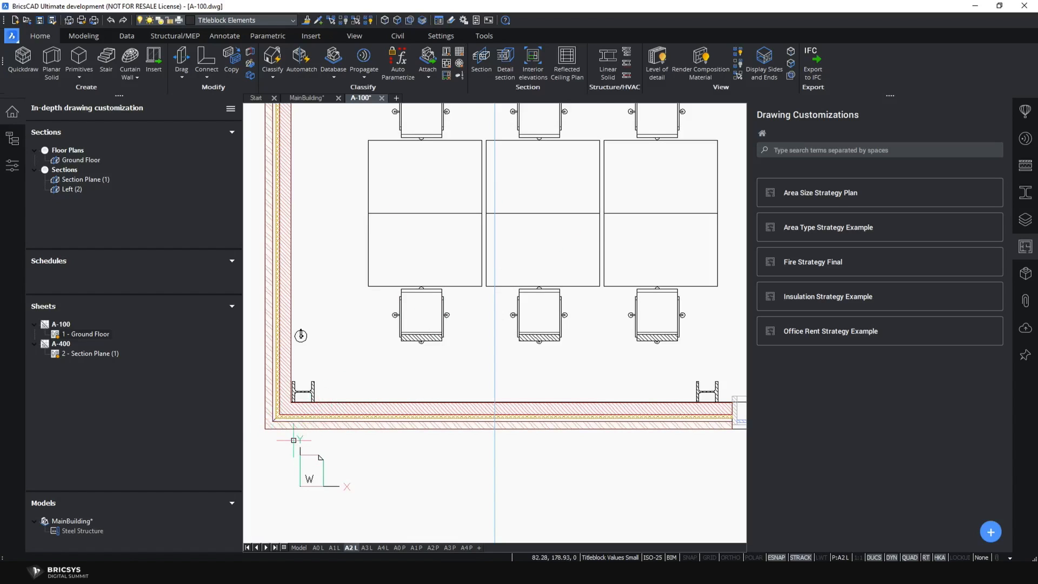
pyautogui.scroll(-7, 393, 433)
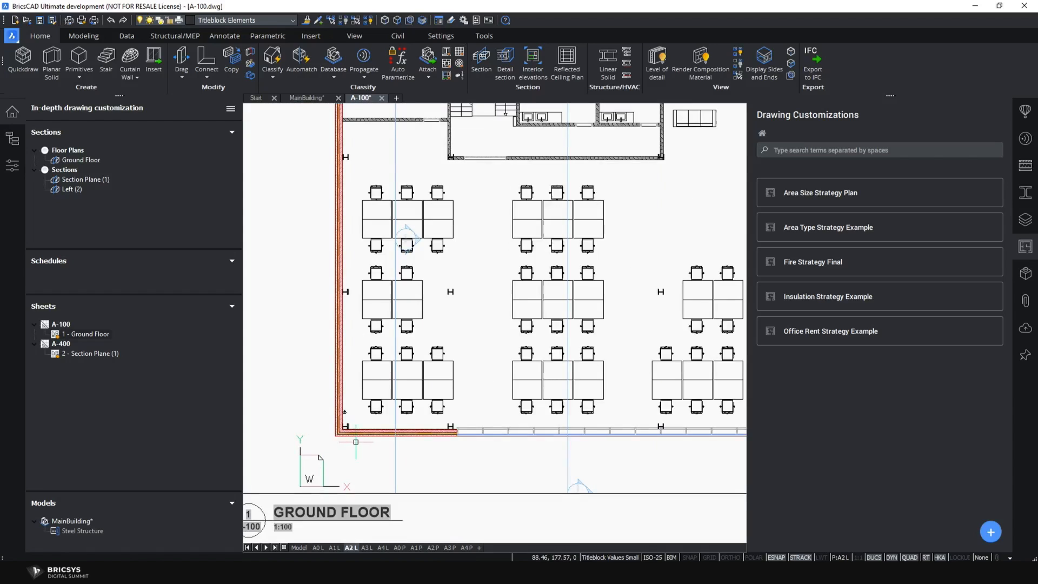
pyautogui.moveTo(393, 433); pyautogui.dragTo(337, 443, button='middle')
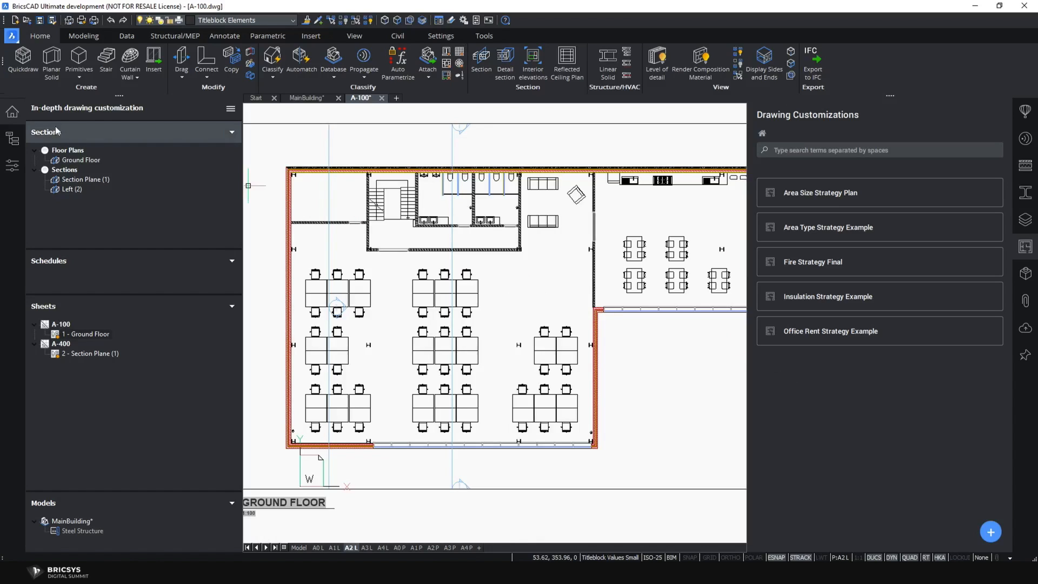
# - Apply the Fire Strategy Final drawing customization to the ground floor viewport
pyautogui.click(11, 113)
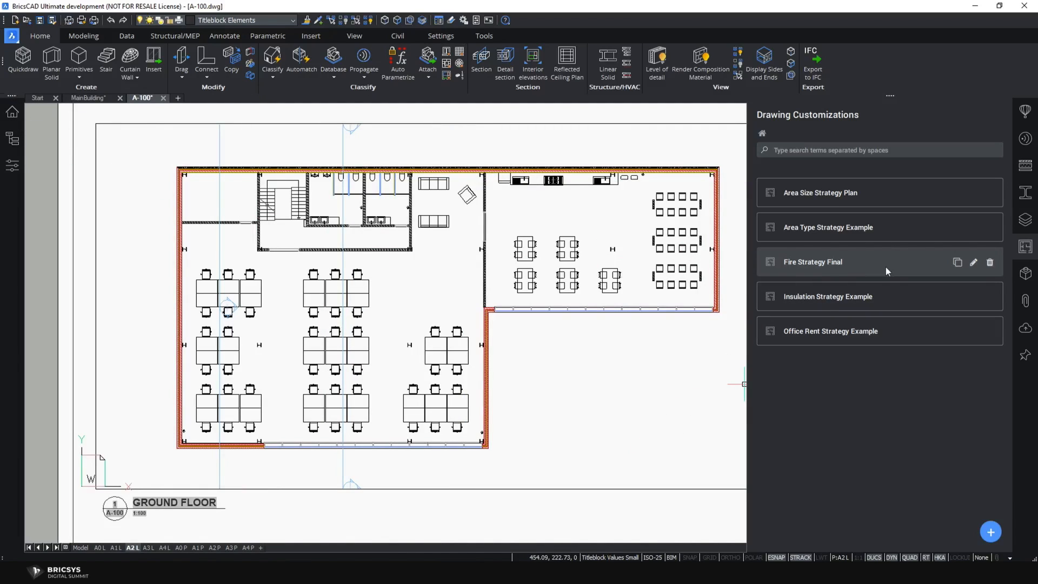
pyautogui.click(321, 490)
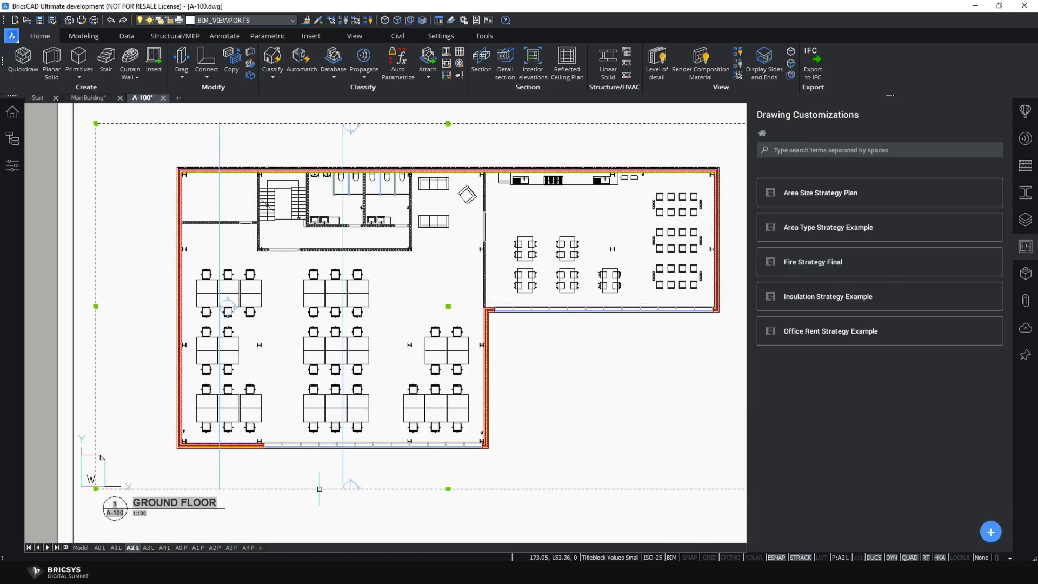
pyautogui.click(21, 170)
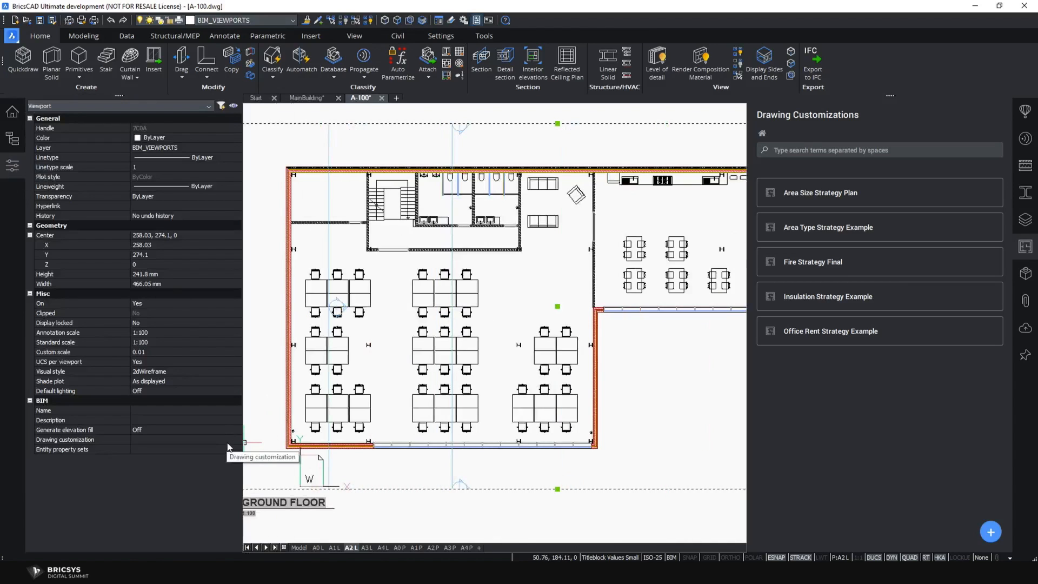
pyautogui.click(232, 440)
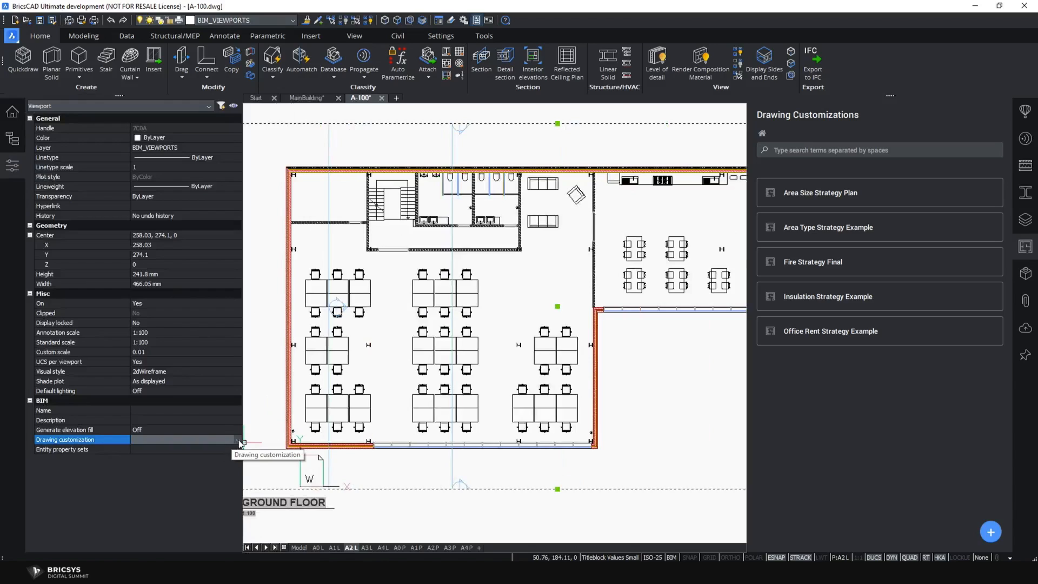
pyautogui.click(238, 439)
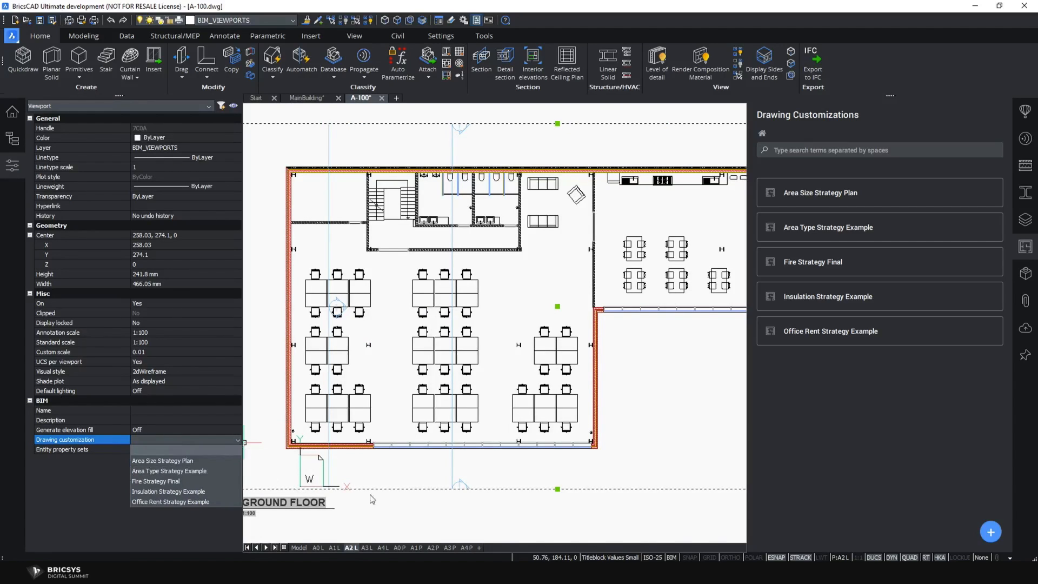
pyautogui.click(180, 481)
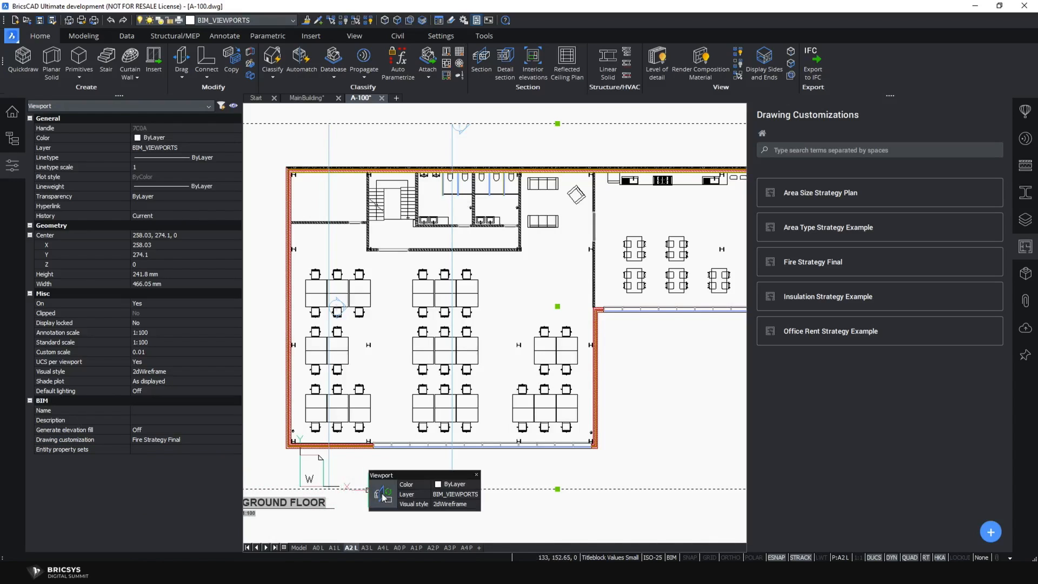
pyautogui.press('Escape')
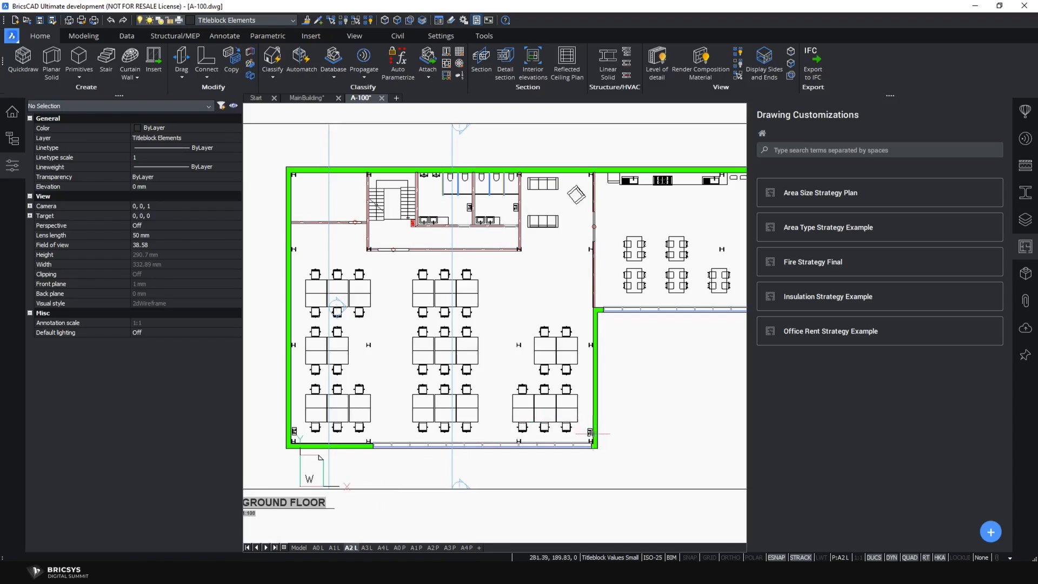
# - Examine the fire strategy graphics on the exterior walls, interior partitions and doors of the ground floor plan
pyautogui.scroll(-4, 605, 448)
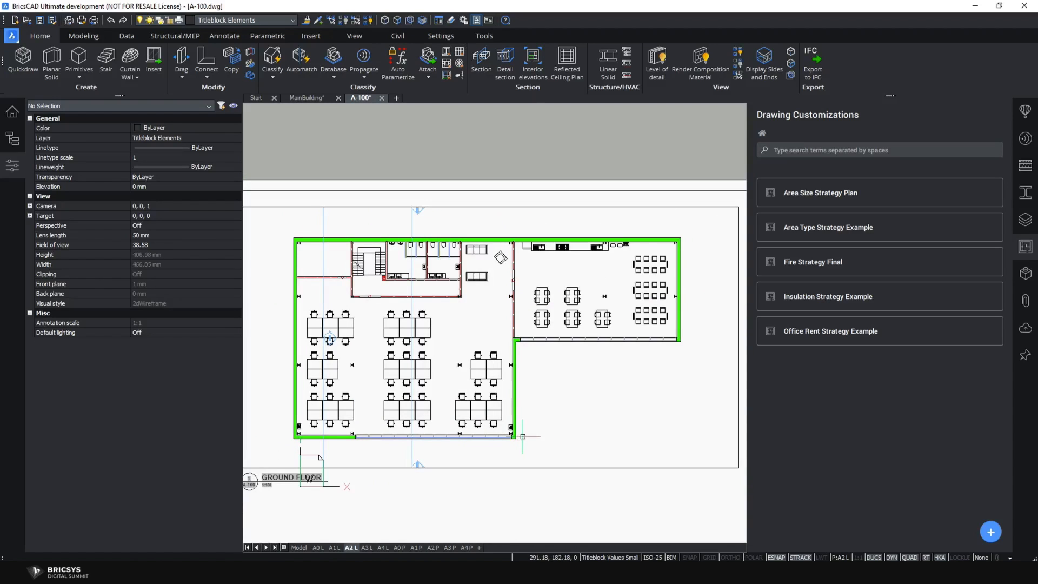
pyautogui.scroll(5, 517, 436)
pyautogui.scroll(-4, 516, 433)
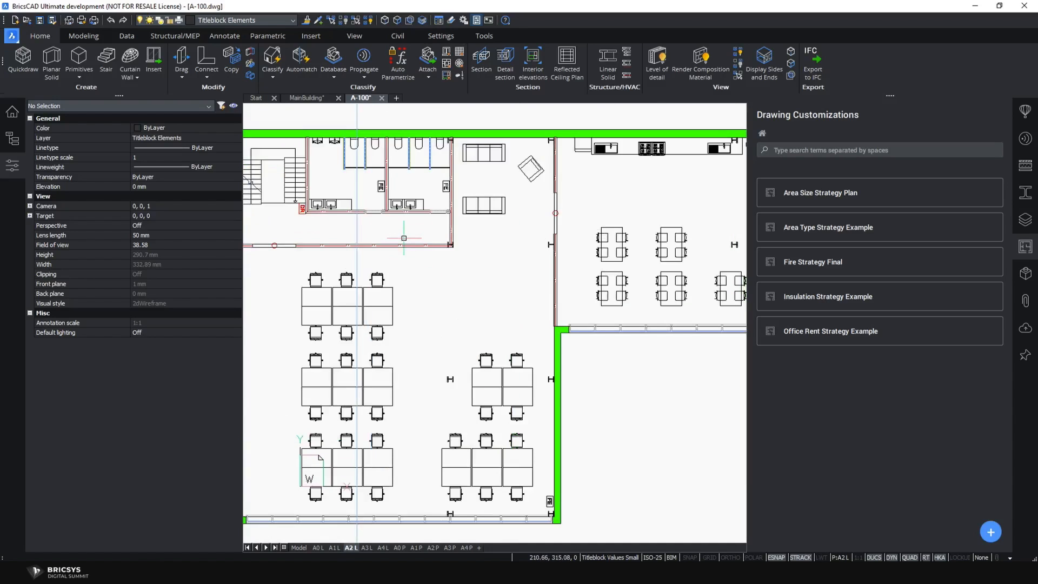
pyautogui.scroll(5, 402, 231)
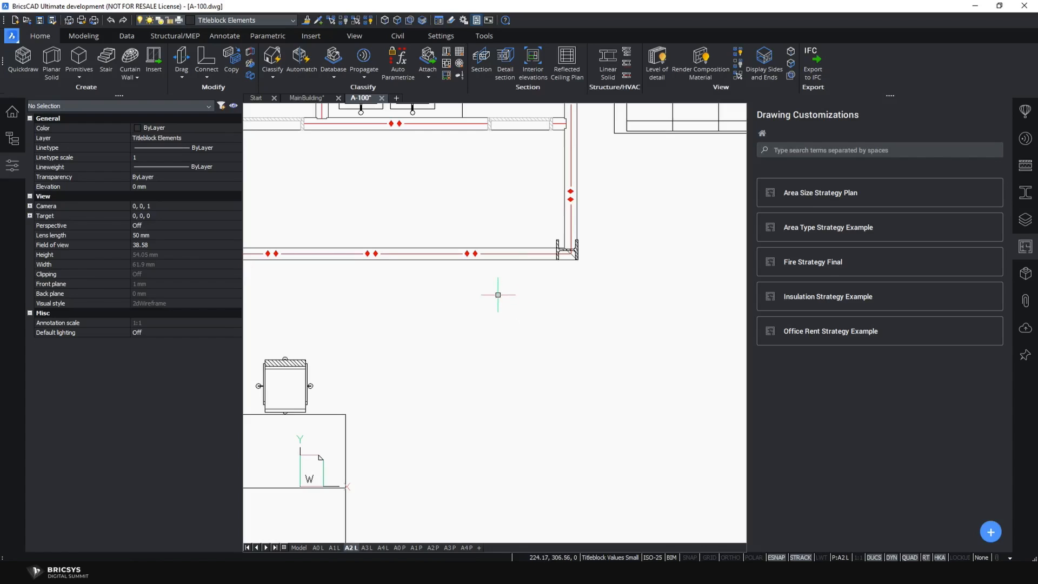
pyautogui.scroll(-4, 493, 291)
pyautogui.scroll(-5, 497, 290)
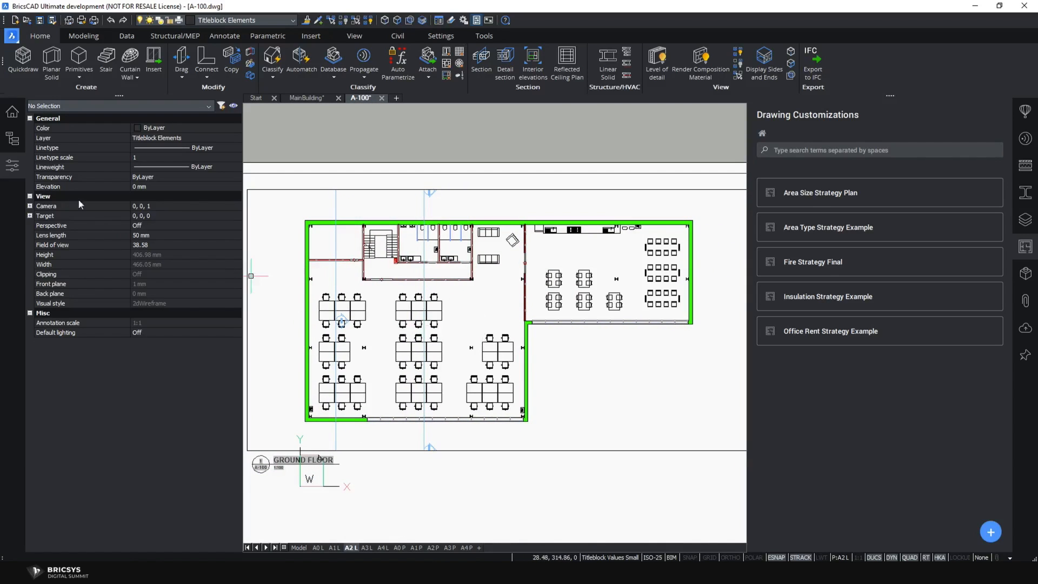
pyautogui.click(21, 170)
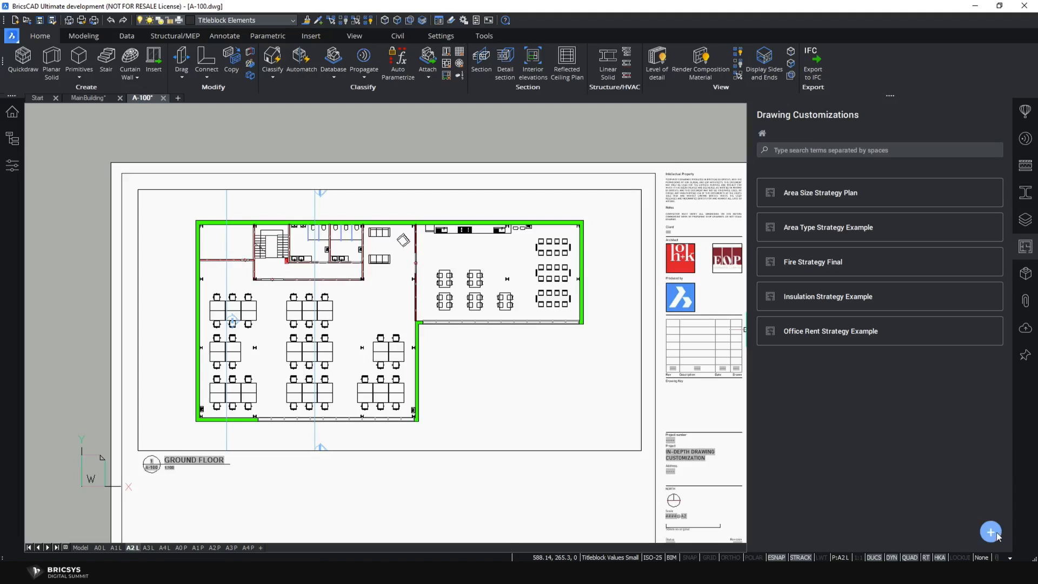
# - Create a new drawing customization named Fire Strategy
pyautogui.click(991, 533)
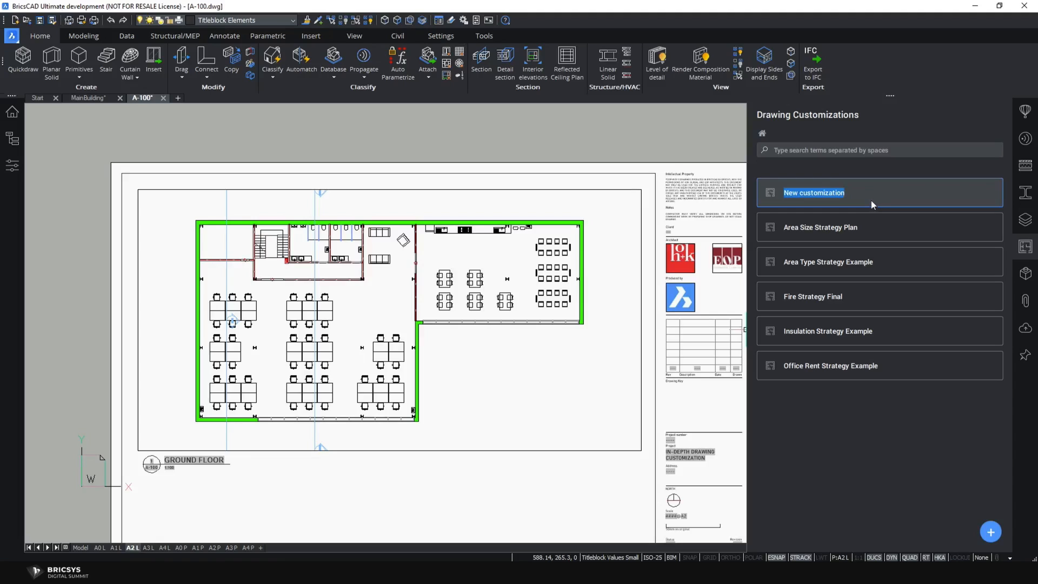
pyautogui.write('Fire')
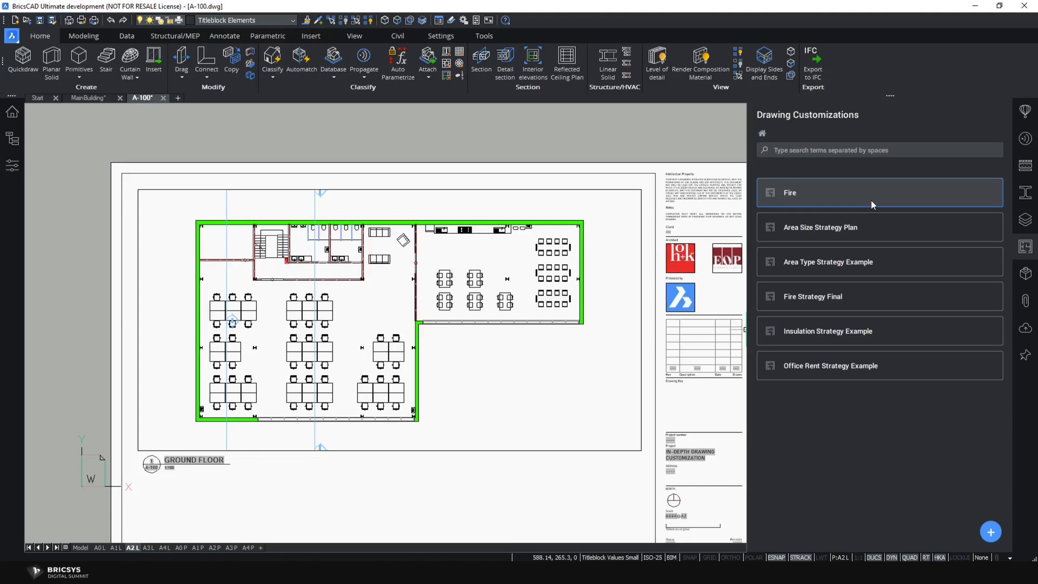
pyautogui.write('S')
pyautogui.press('BackSpace')
pyautogui.write('Strategy')
pyautogui.moveTo(871, 200)
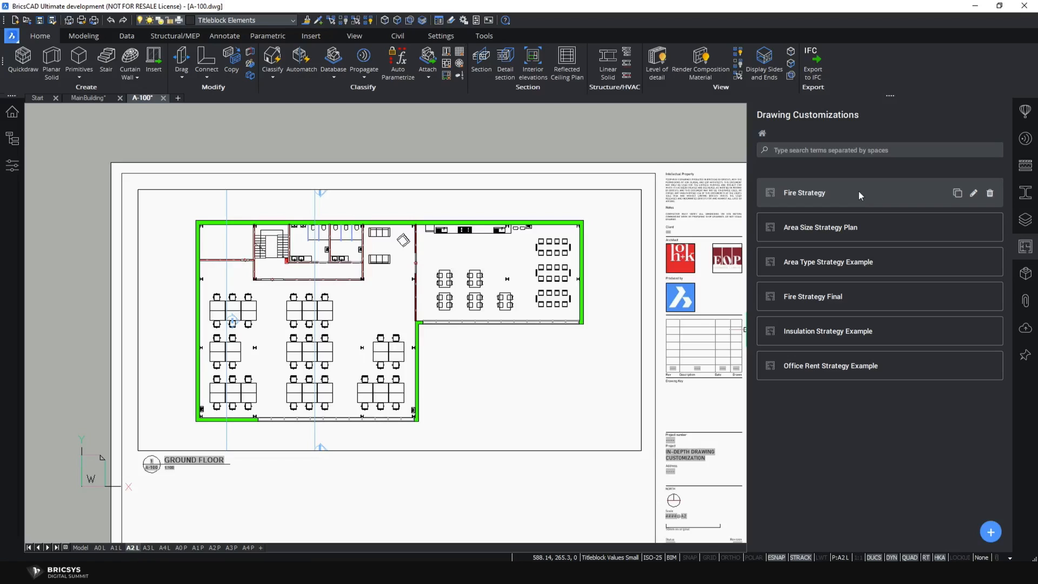
# - Switch to the MainBuilding model, activate its ground floor section and view it from above
pyautogui.click(92, 98)
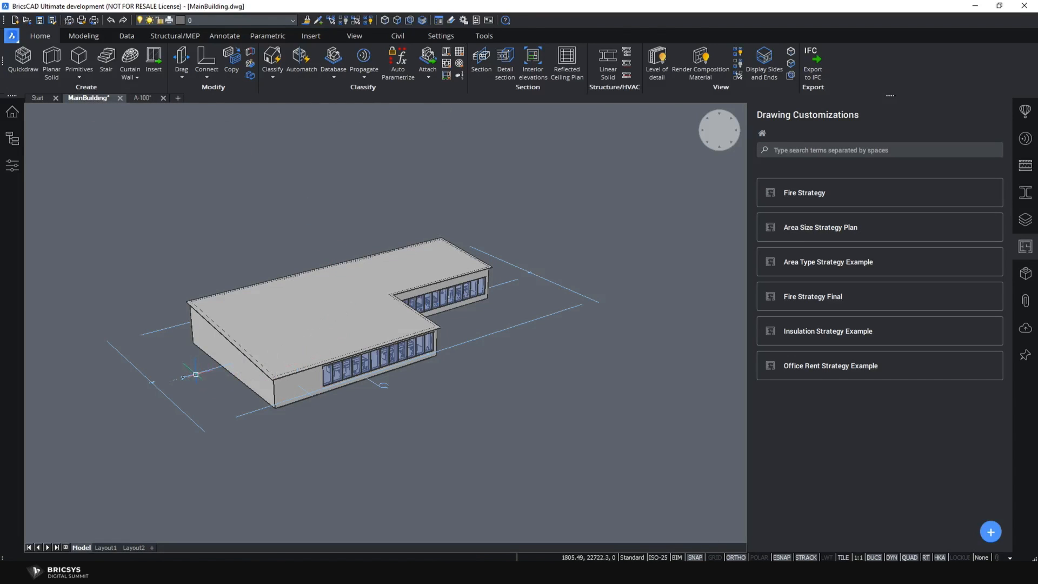
pyautogui.doubleClick(196, 374)
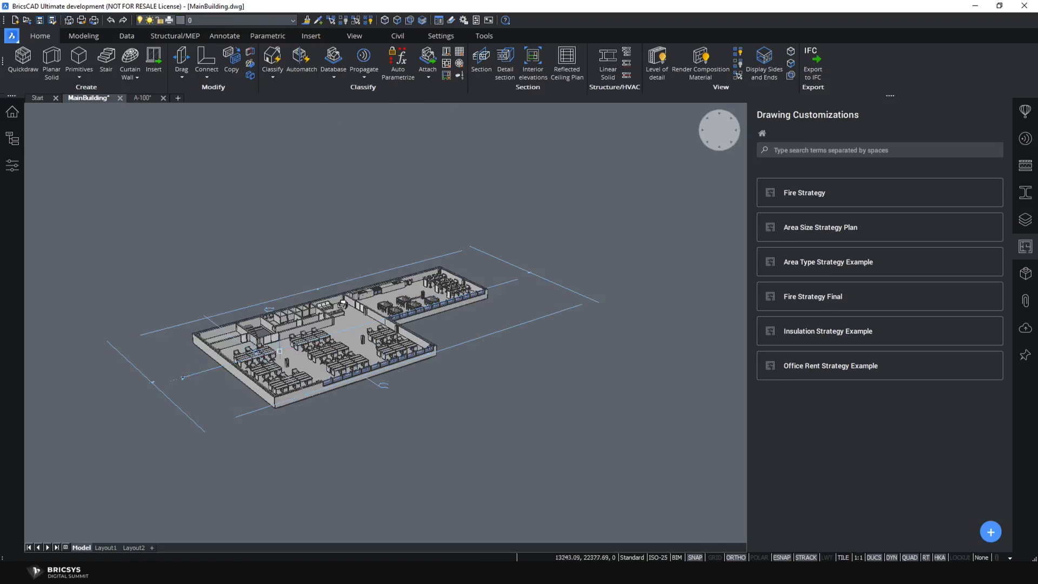
pyautogui.click(722, 131)
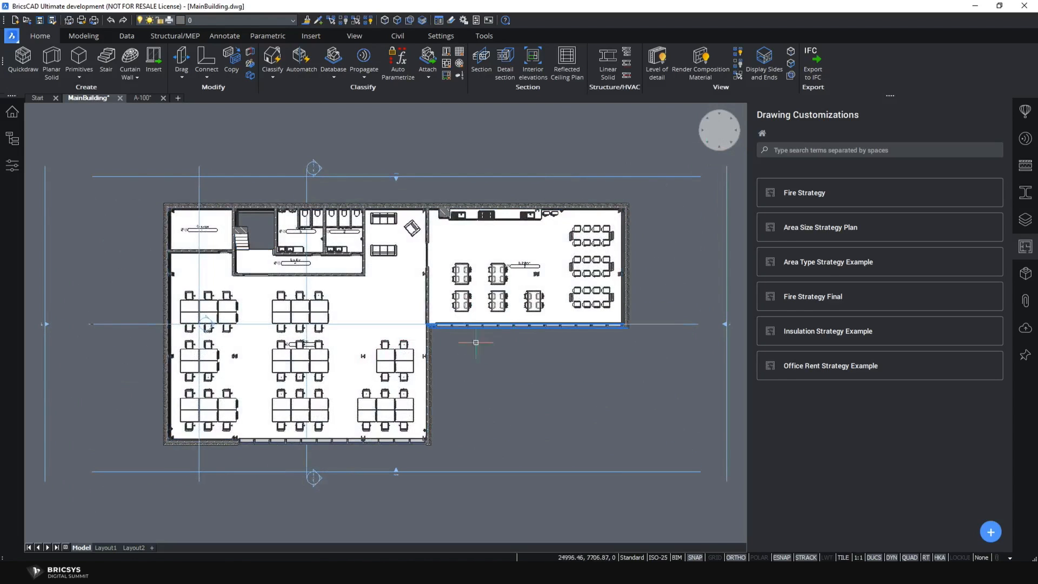
# - Select the exterior wall at the building's inner corner and examine its Wall Common properties
pyautogui.scroll(2, 421, 345)
pyautogui.scroll(5, 422, 344)
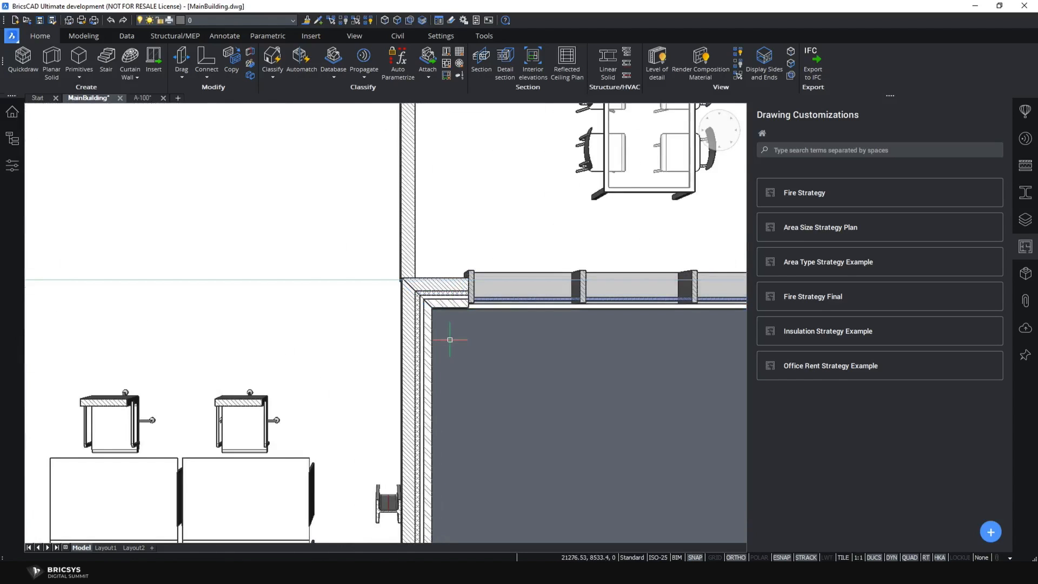
pyautogui.scroll(-6, 459, 340)
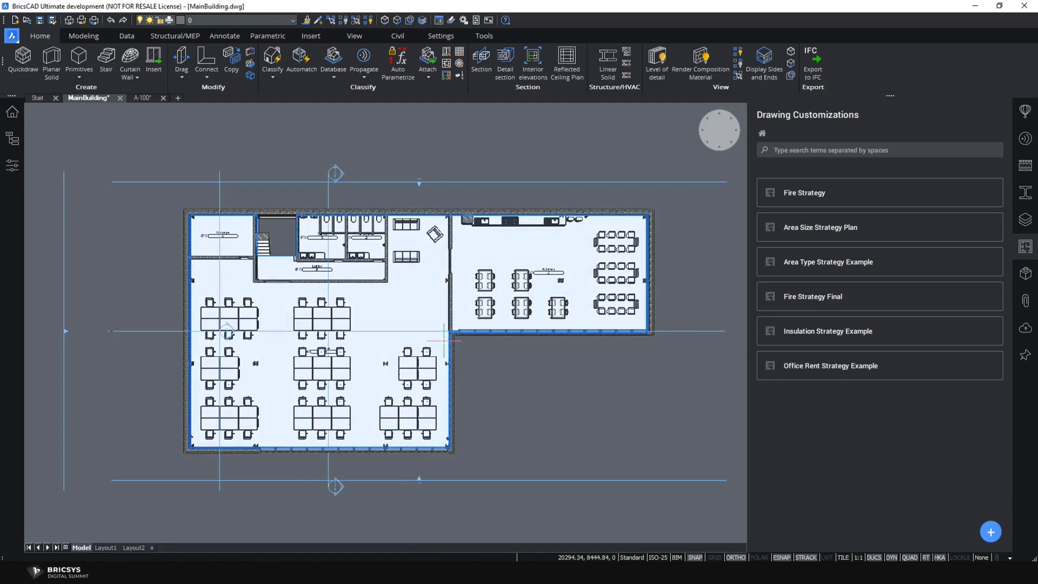
pyautogui.moveTo(458, 385)
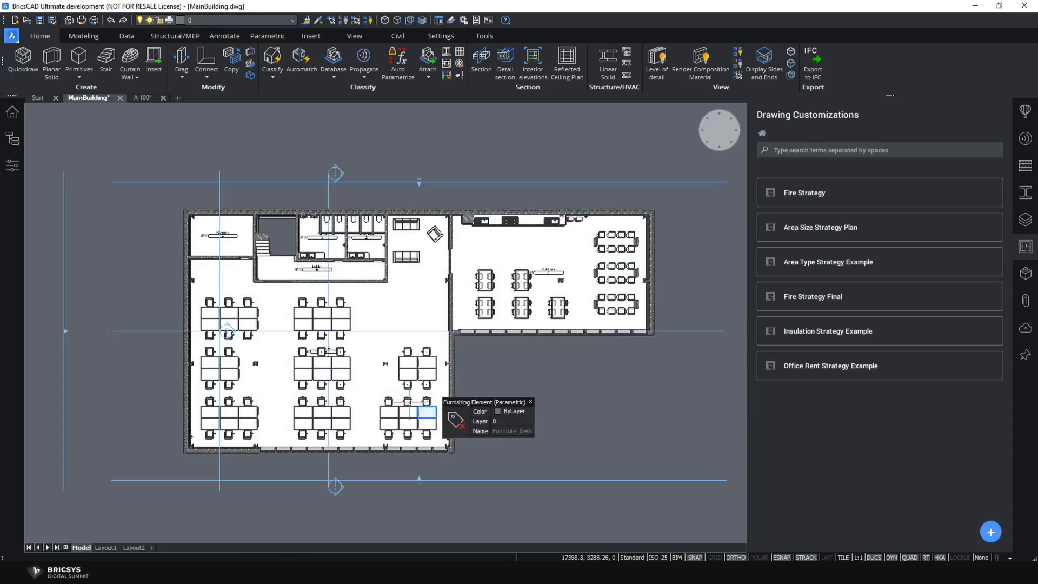
pyautogui.keyDown('shift'); pyautogui.moveTo(417, 387); pyautogui.dragTo(570, 359, button='middle'); pyautogui.keyUp('shift')
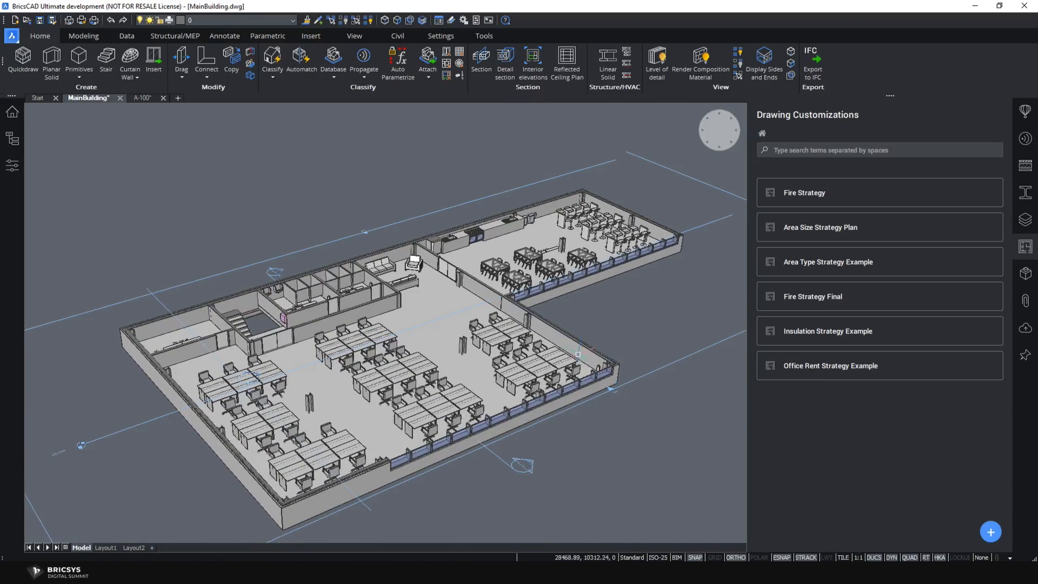
pyautogui.moveTo(569, 356)
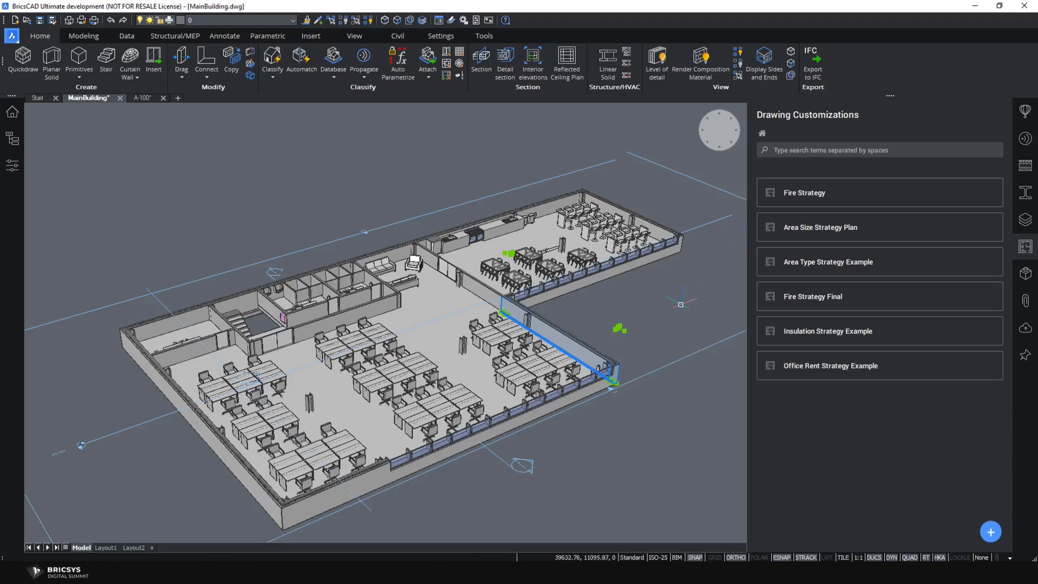
pyautogui.moveTo(784, 274)
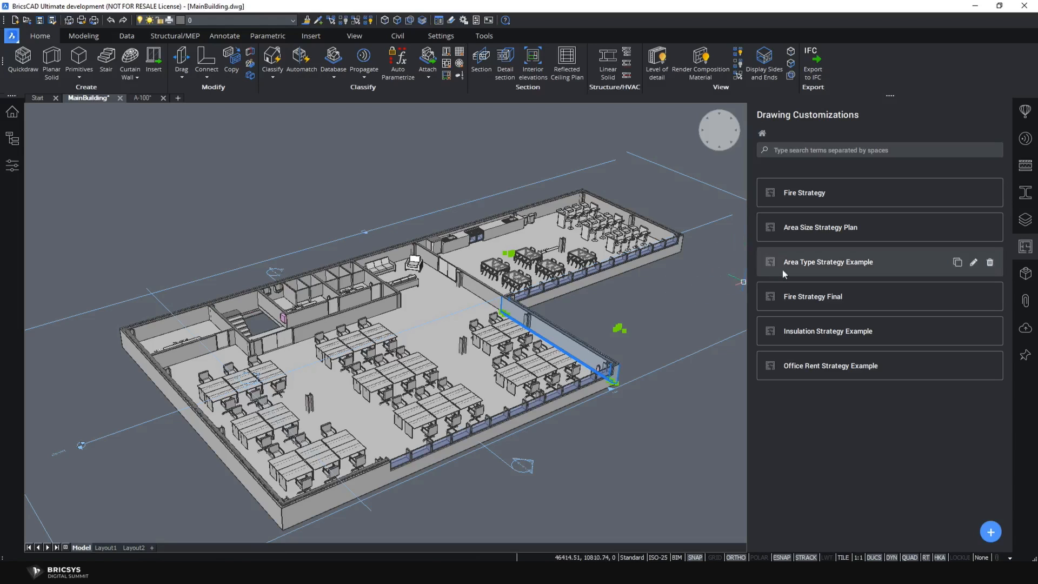
pyautogui.click(12, 169)
pyautogui.scroll(-4, 152, 352)
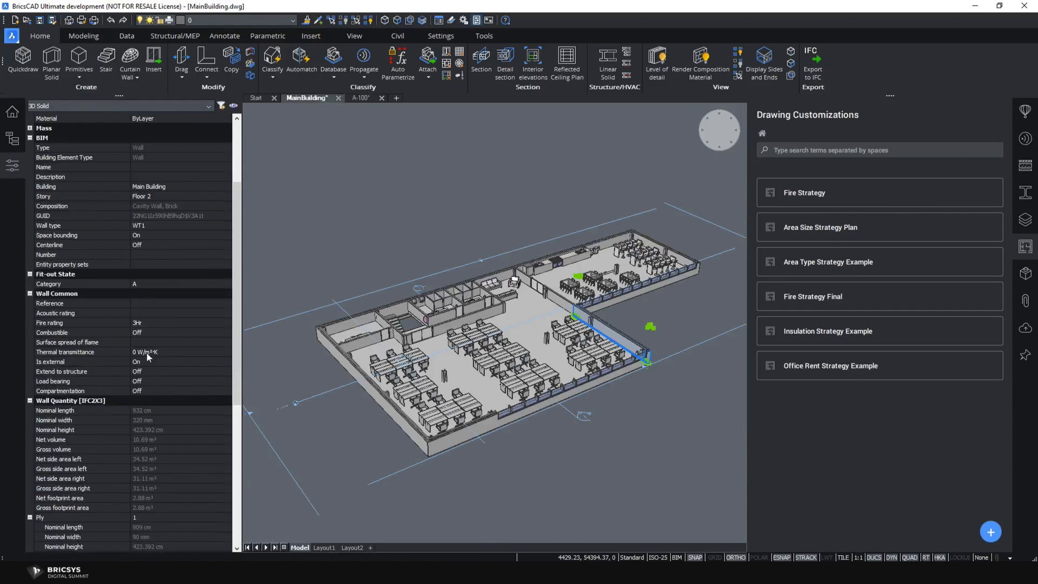
# - Examine the selected exterior wall's fire rating and related Wall Common properties, and close the Properties panel
pyautogui.click(54, 324)
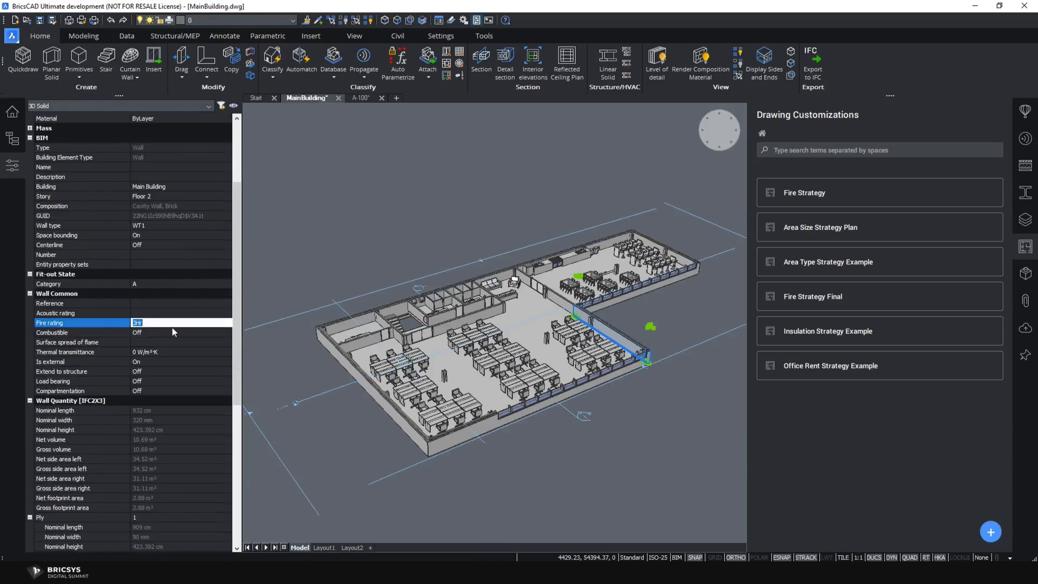
pyautogui.scroll(-5, 165, 339)
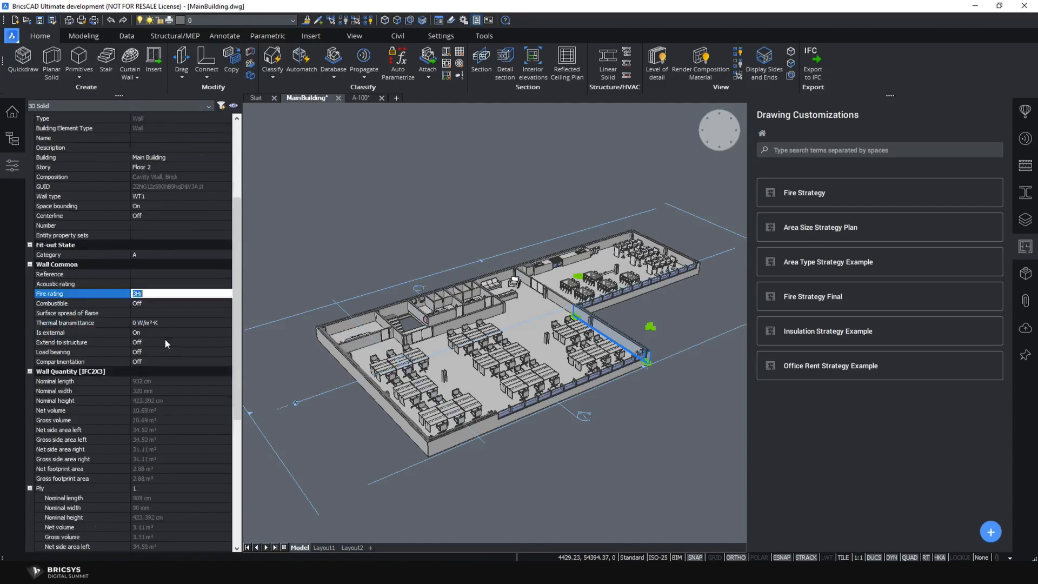
pyautogui.scroll(7, 164, 336)
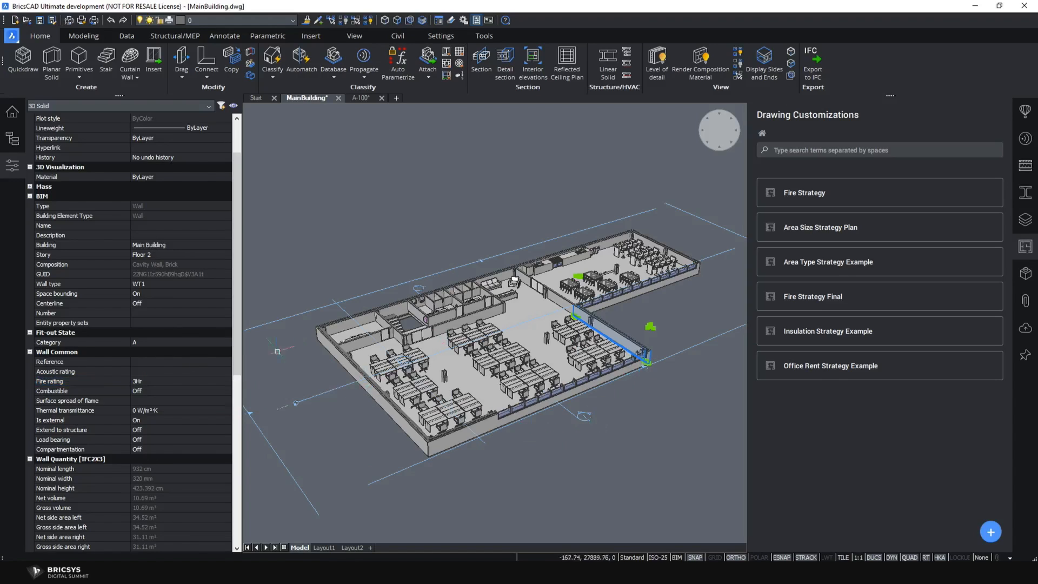
pyautogui.click(12, 165)
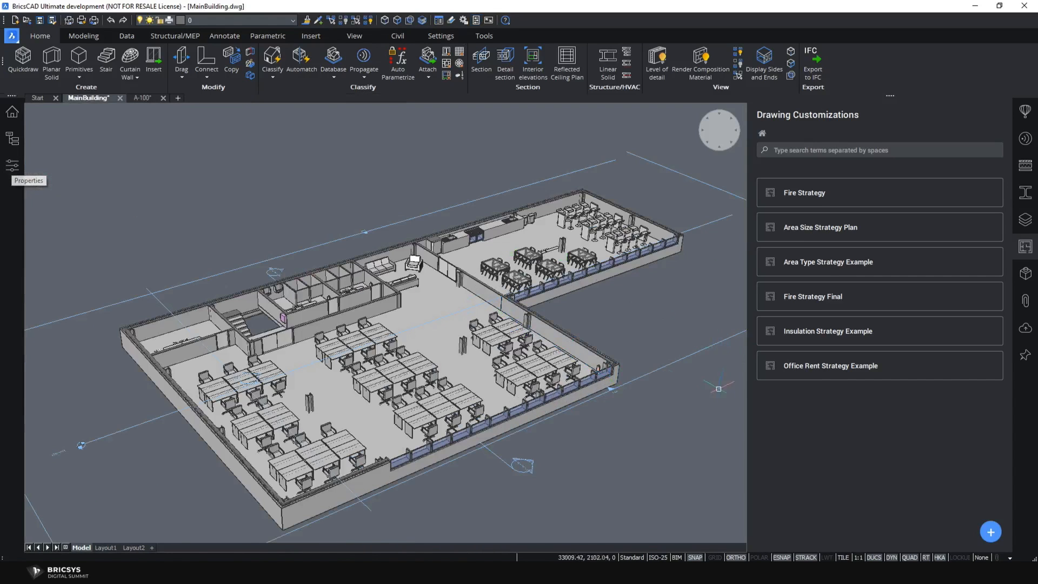
# - Create a style named Red_Continuous in the Fire Strategy drawing customization
pyautogui.click(818, 193)
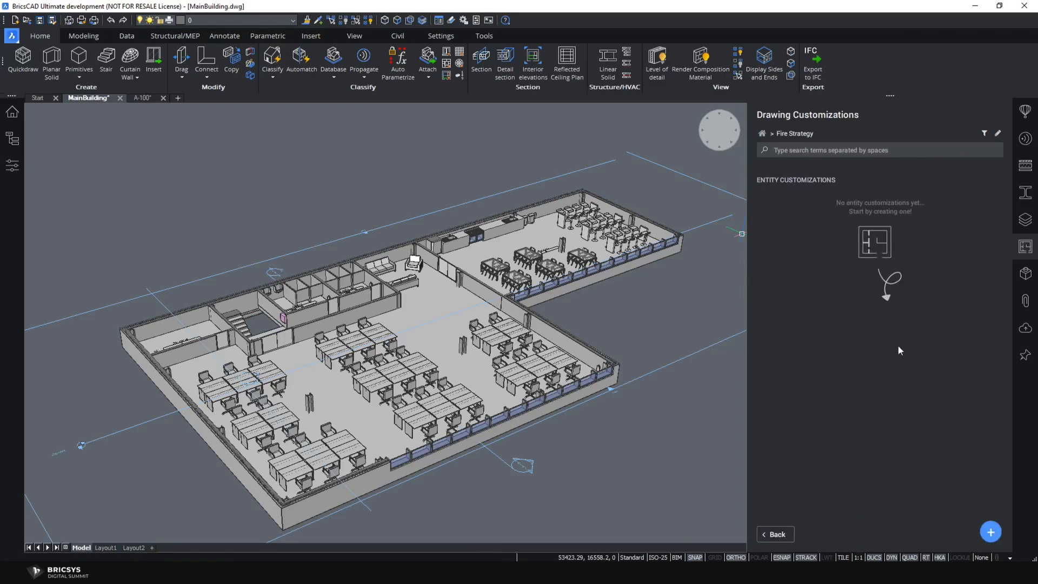
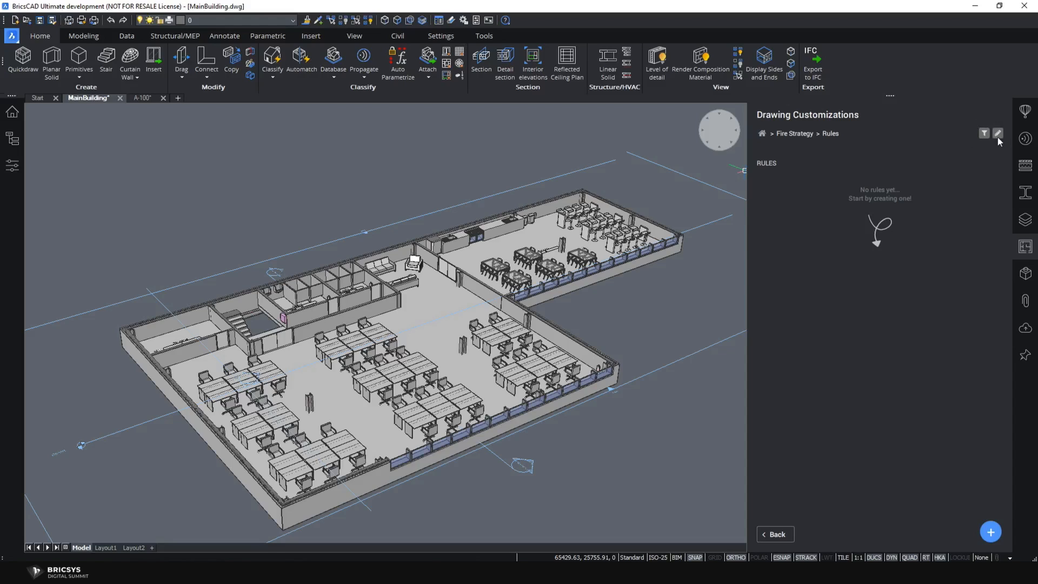
pyautogui.click(997, 135)
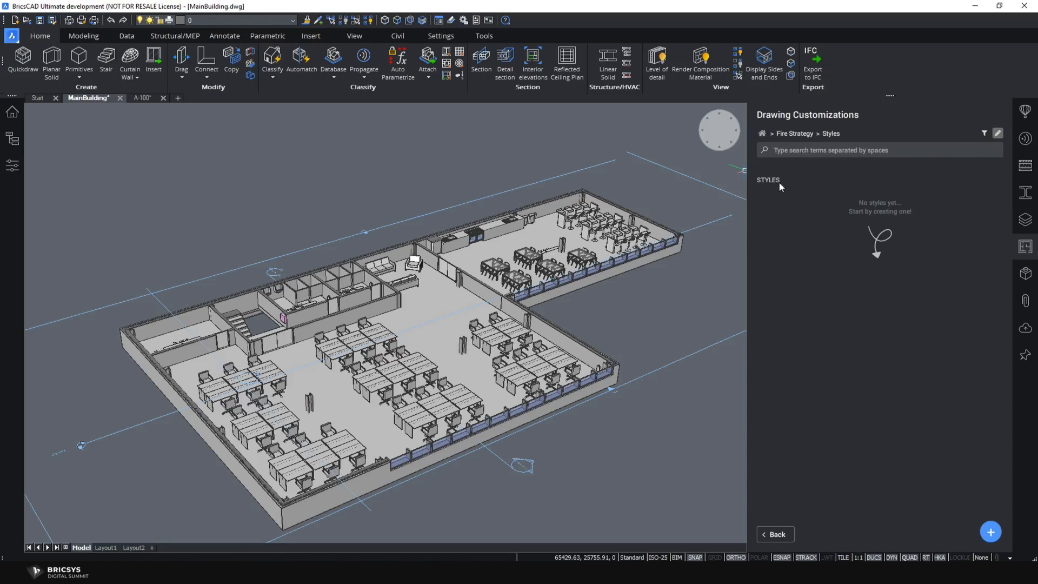
pyautogui.click(991, 533)
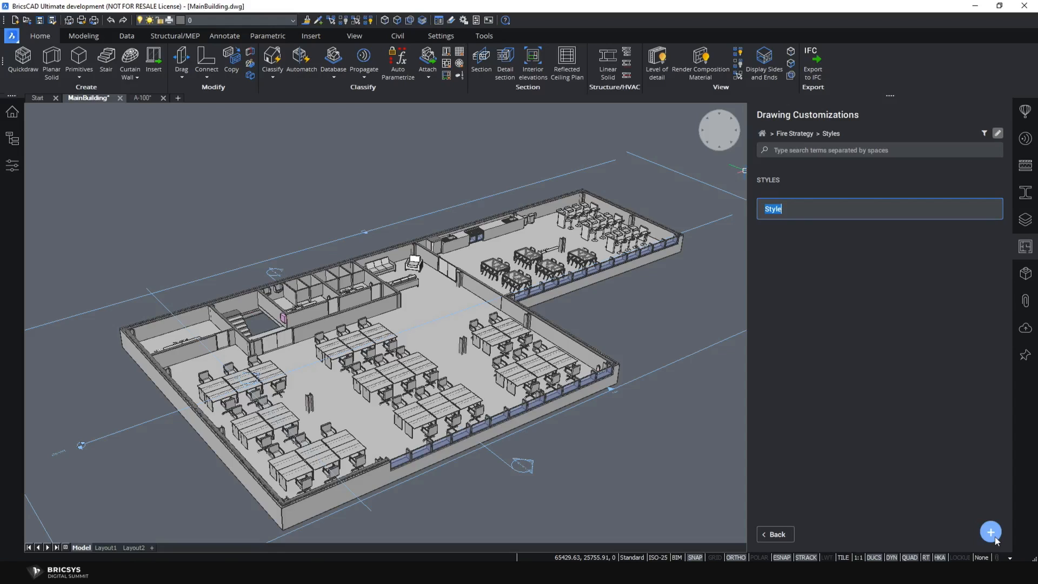
pyautogui.write('Red_Continuous')
pyautogui.press('Return')
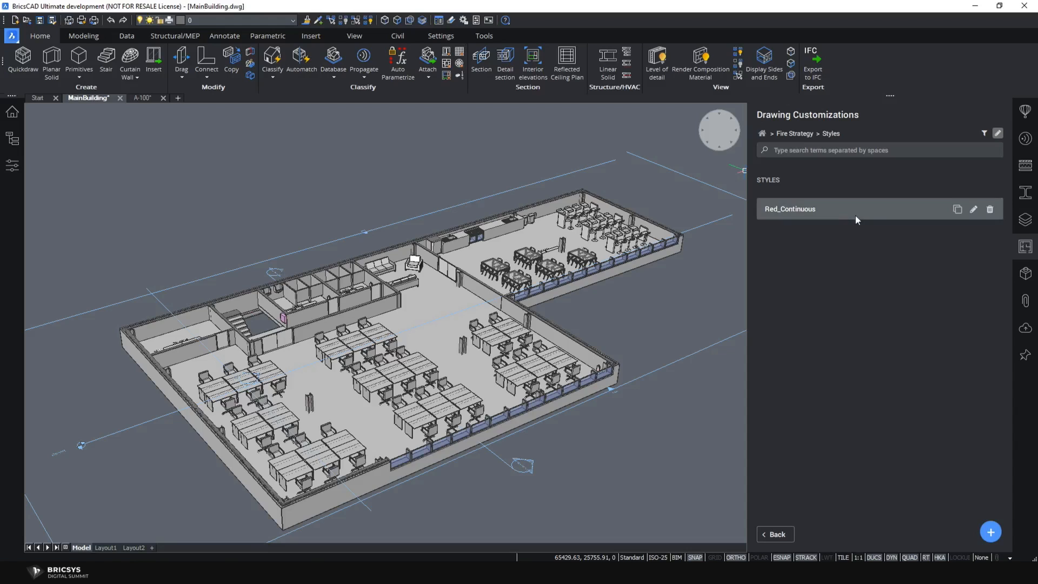
# - Set the Red_Continuous style's color to index color 1 (Red) and its line type to Continuous
pyautogui.click(819, 209)
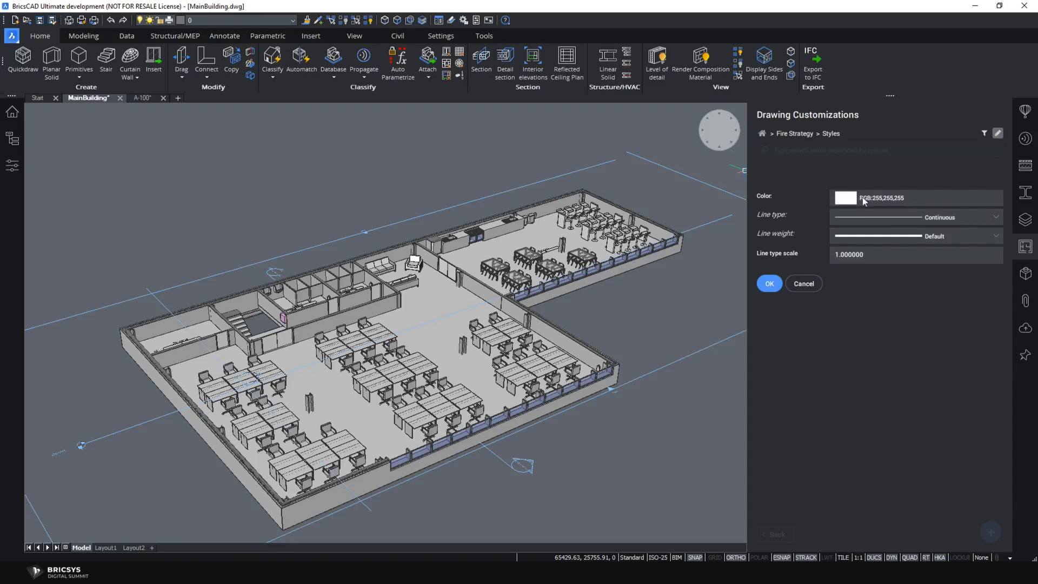
pyautogui.click(890, 196)
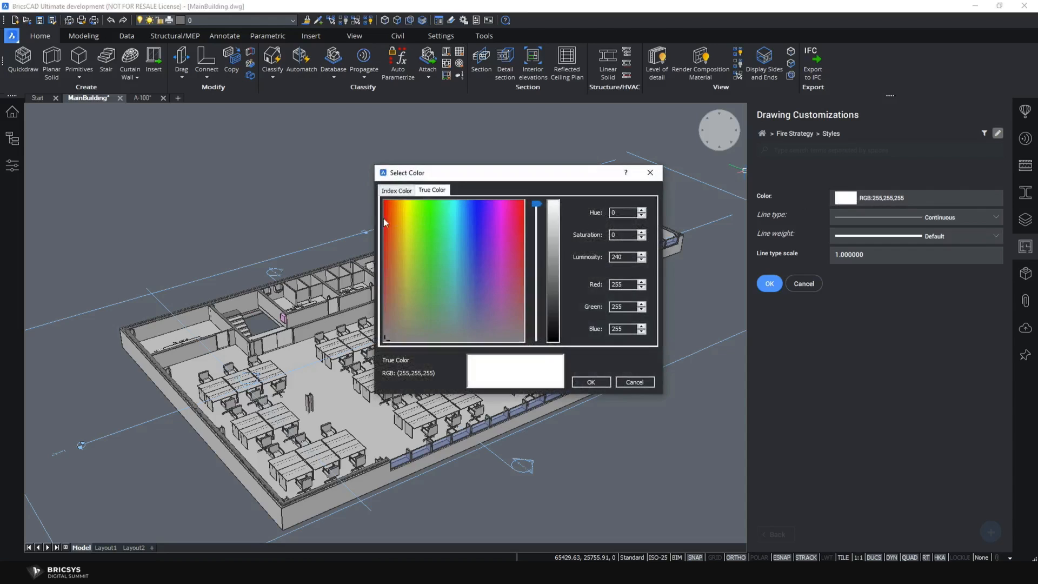
pyautogui.click(390, 192)
pyautogui.click(393, 307)
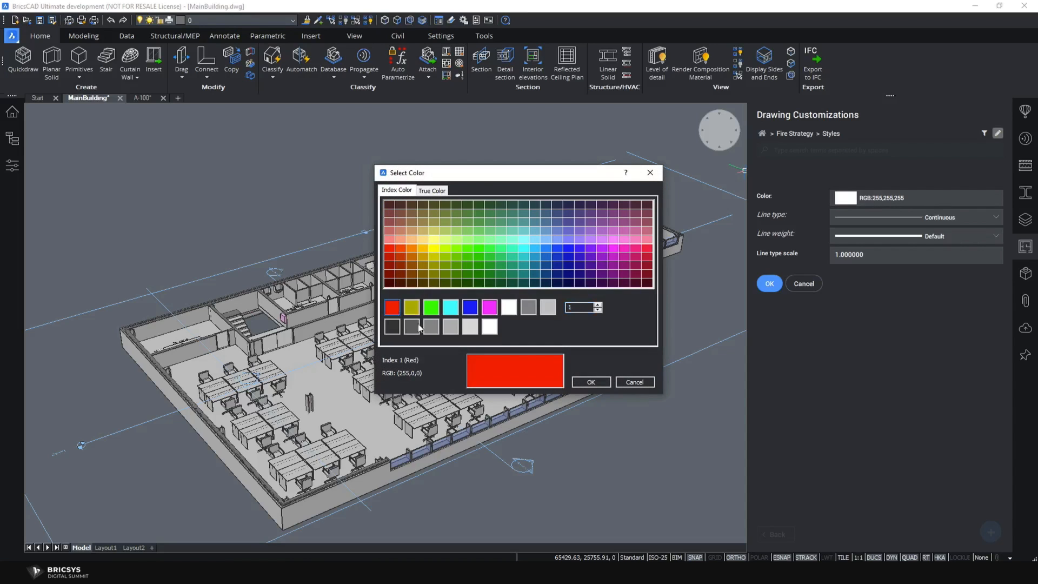
pyautogui.click(589, 382)
pyautogui.click(994, 217)
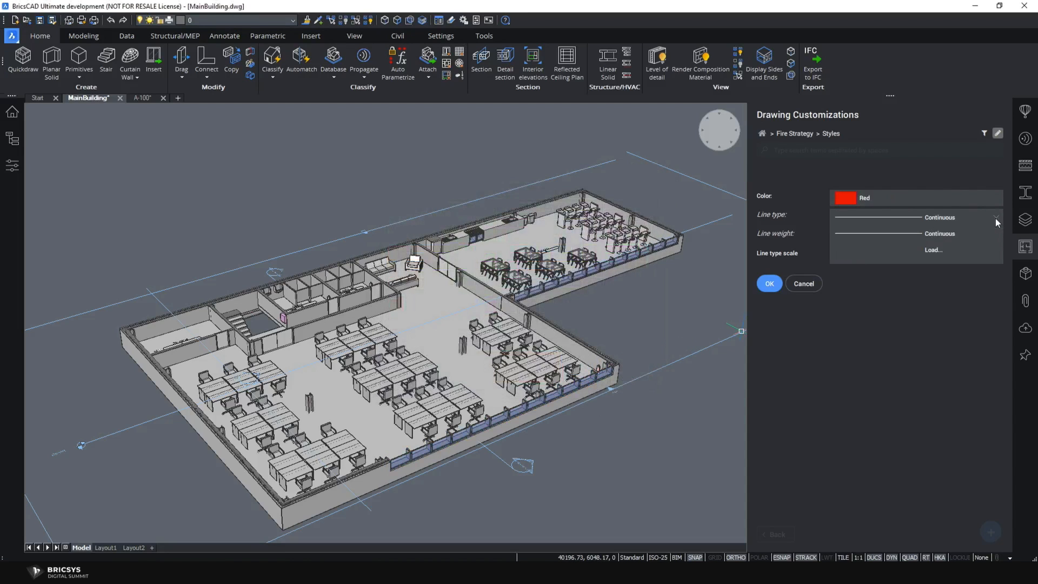
pyautogui.click(945, 235)
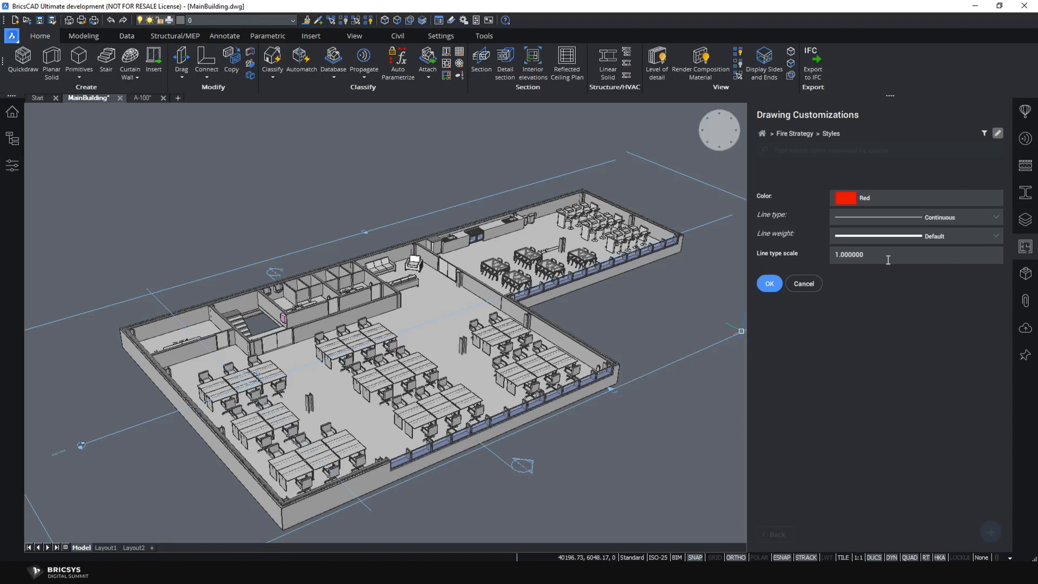
pyautogui.click(770, 285)
pyautogui.moveTo(809, 208)
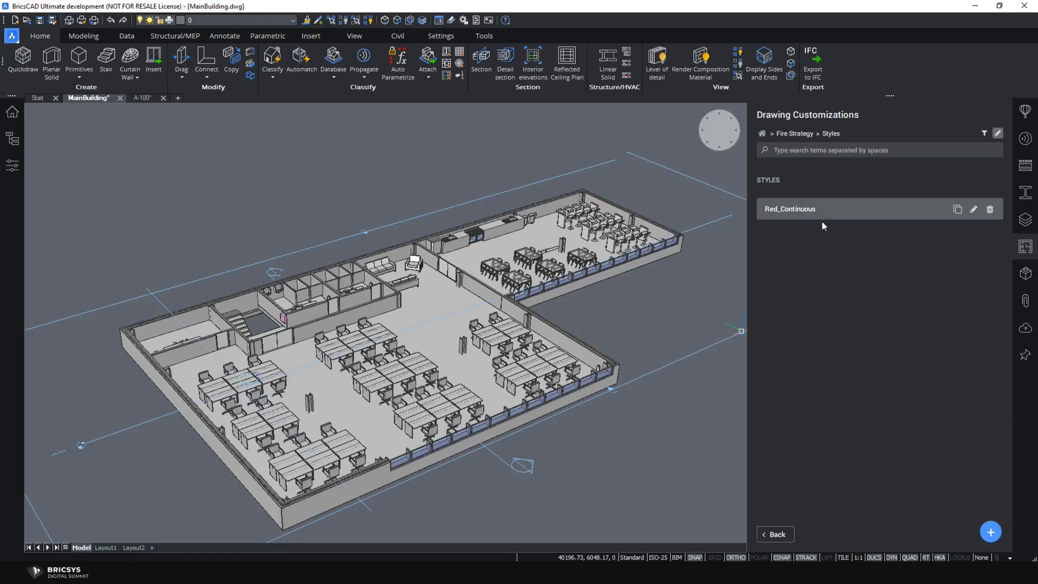
# - Add a second Fire Strategy style named Blue_Continuous
pyautogui.click(990, 532)
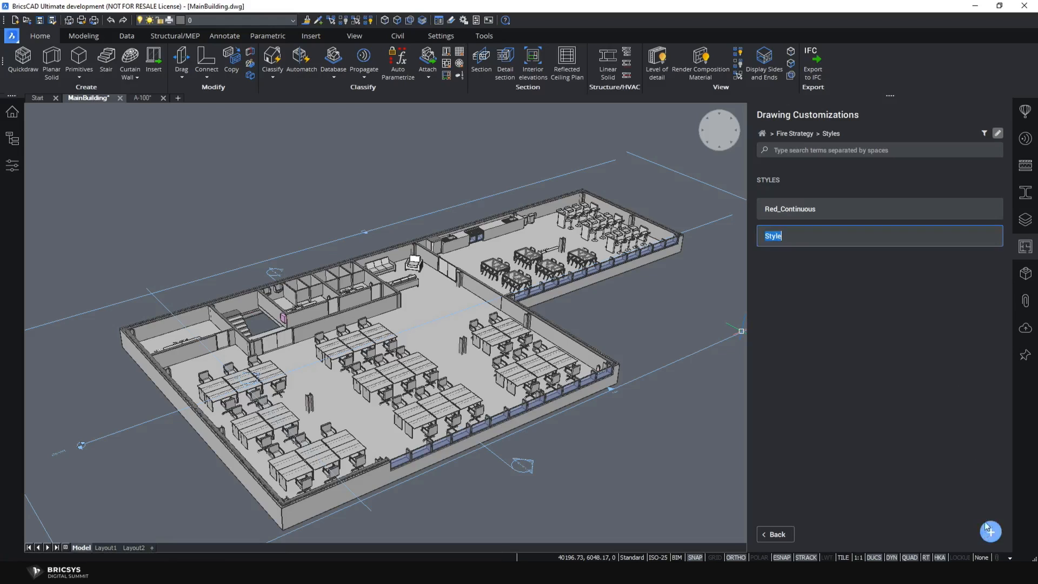
pyautogui.write('Blue_Contu')
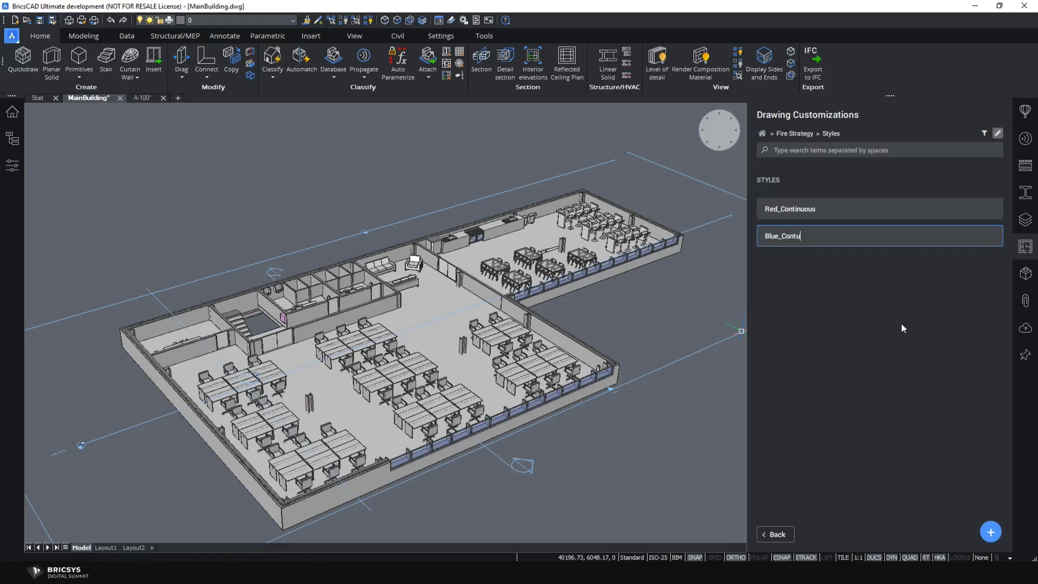
pyautogui.press('BackSpace')
pyautogui.write('inuous')
pyautogui.press('Return')
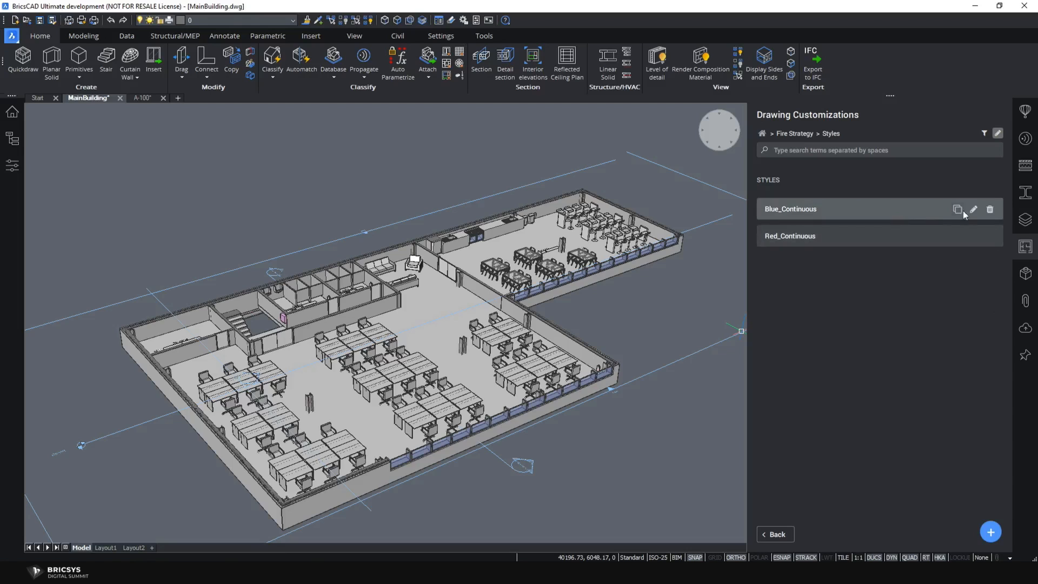
# - Set the Blue_Continuous style's color to the standard blue index color
pyautogui.click(894, 208)
pyautogui.click(896, 203)
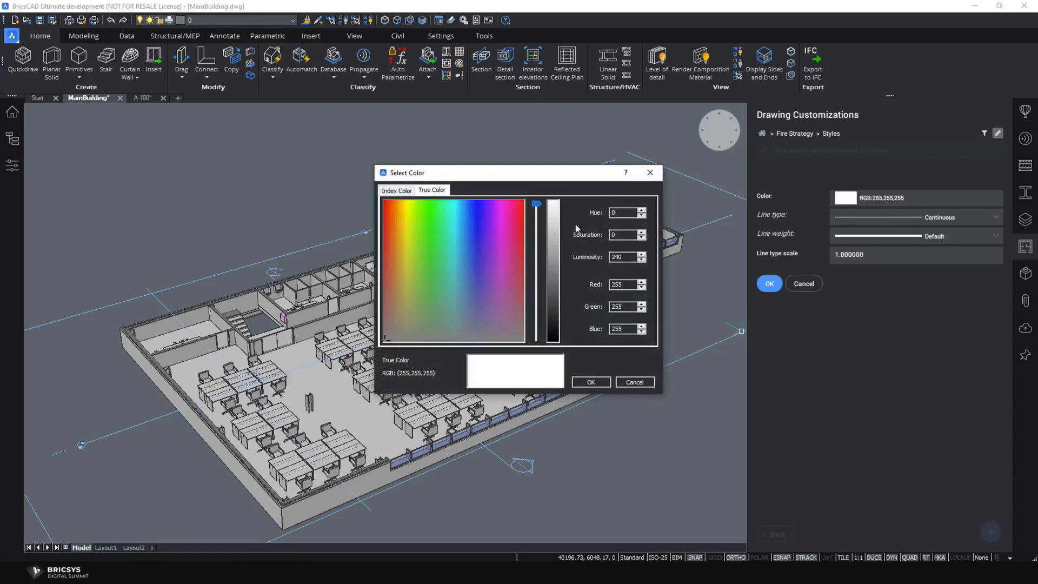
pyautogui.click(395, 190)
pyautogui.click(469, 307)
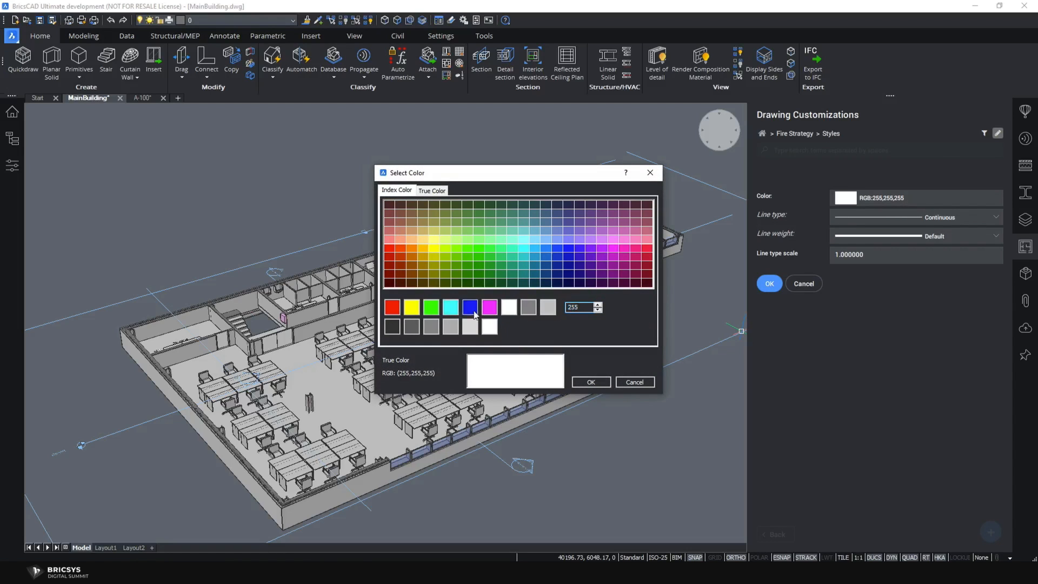
pyautogui.click(591, 381)
pyautogui.click(772, 283)
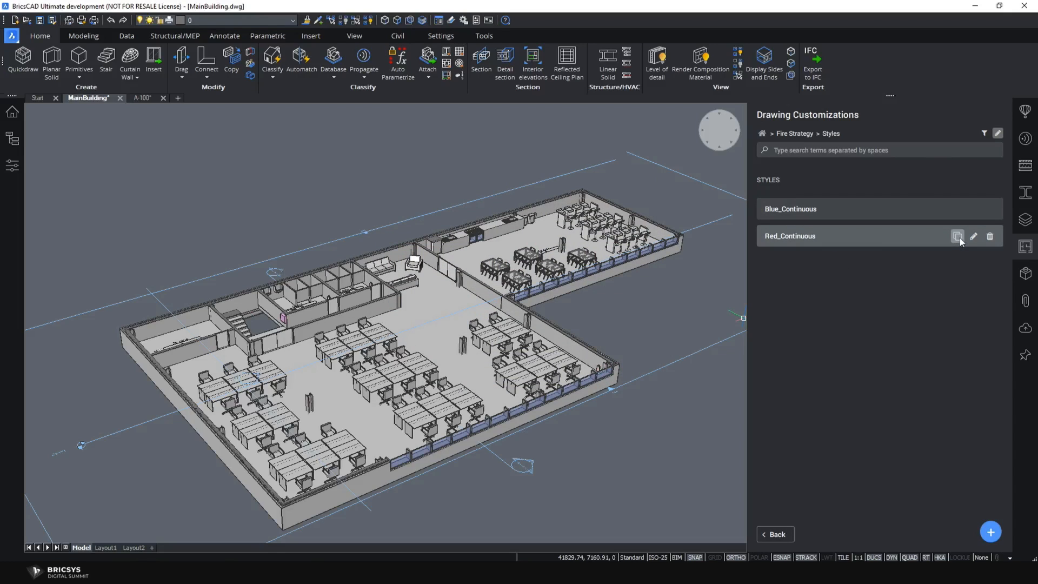
# - Duplicate the Red_Continuous style and set the copy's color to the standard green index color
pyautogui.click(958, 237)
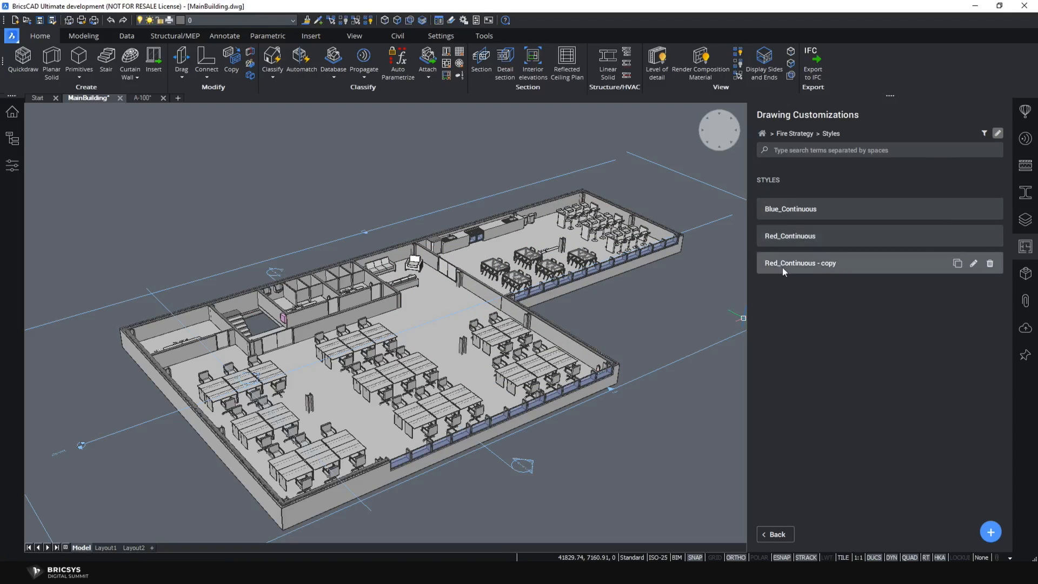
pyautogui.click(843, 261)
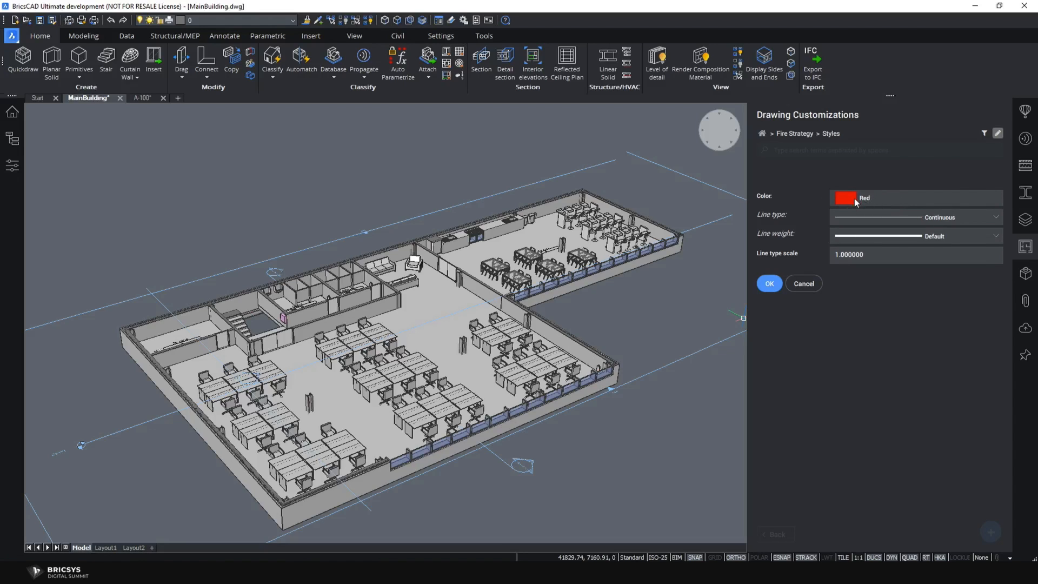
pyautogui.click(886, 200)
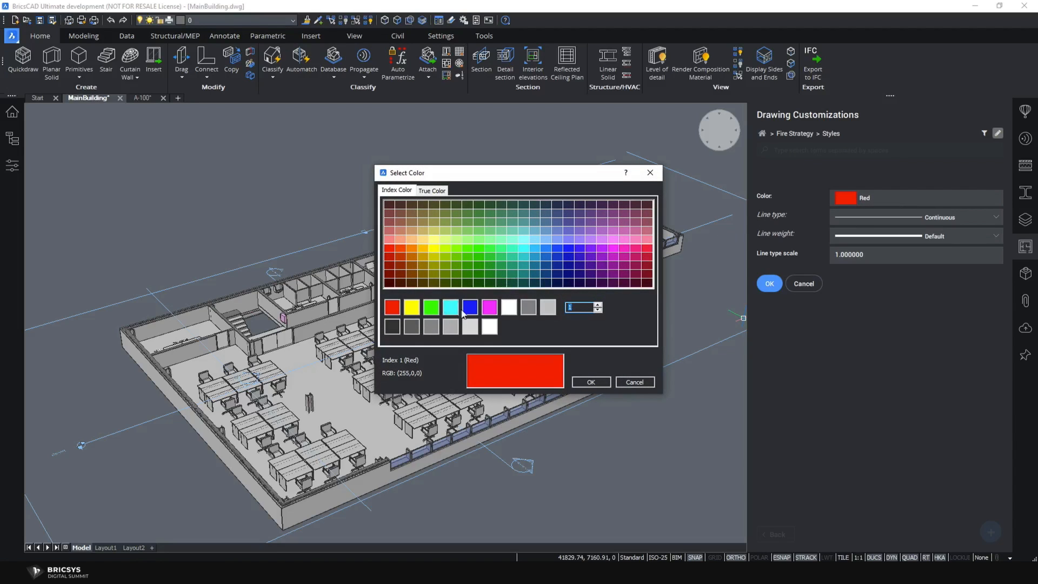
pyautogui.click(431, 308)
pyautogui.click(599, 386)
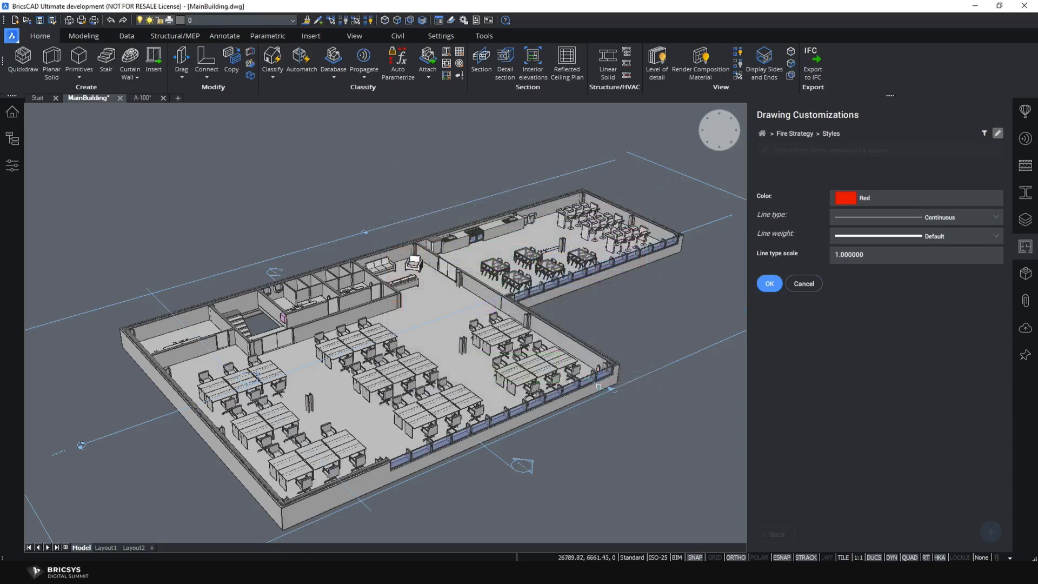
pyautogui.click(773, 285)
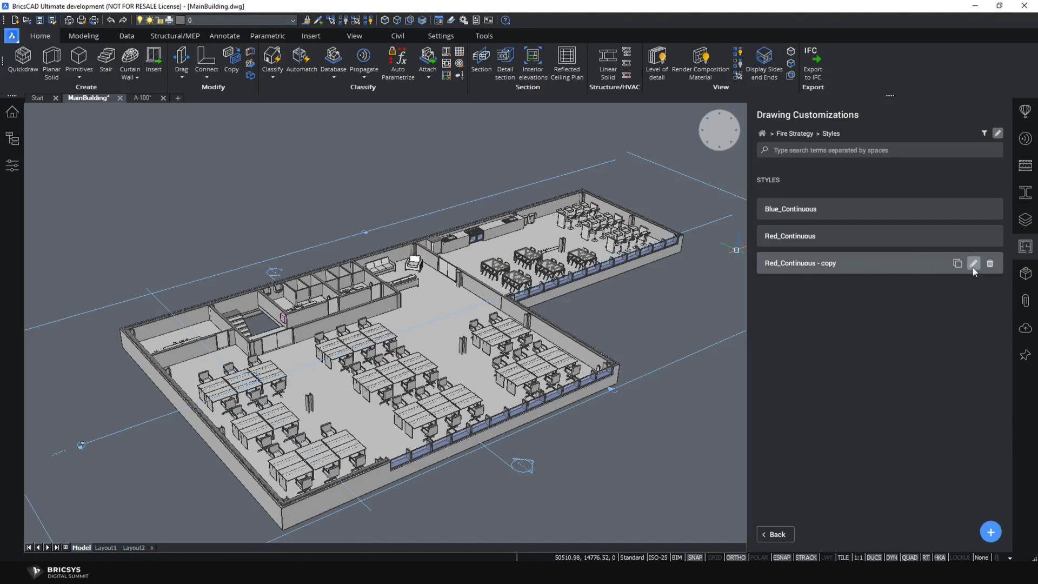
# - Replace the color prefix in the duplicated style's name with Green_
pyautogui.click(972, 267)
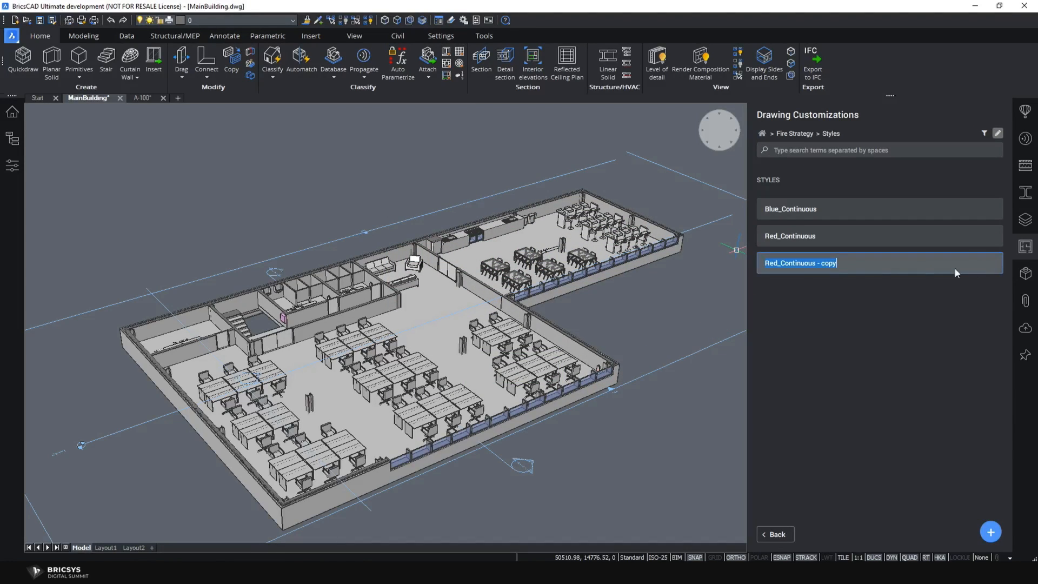
pyautogui.click(778, 265)
pyautogui.press('BackSpace')
pyautogui.press('BackSpace')
pyautogui.press('BackSpace')
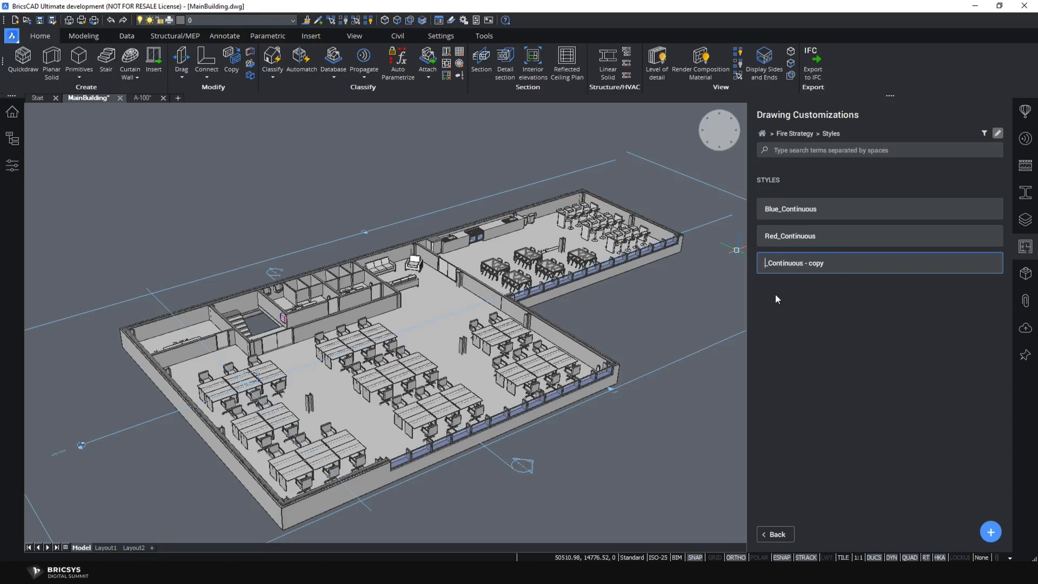
pyautogui.write('Green_')
pyautogui.press('Return')
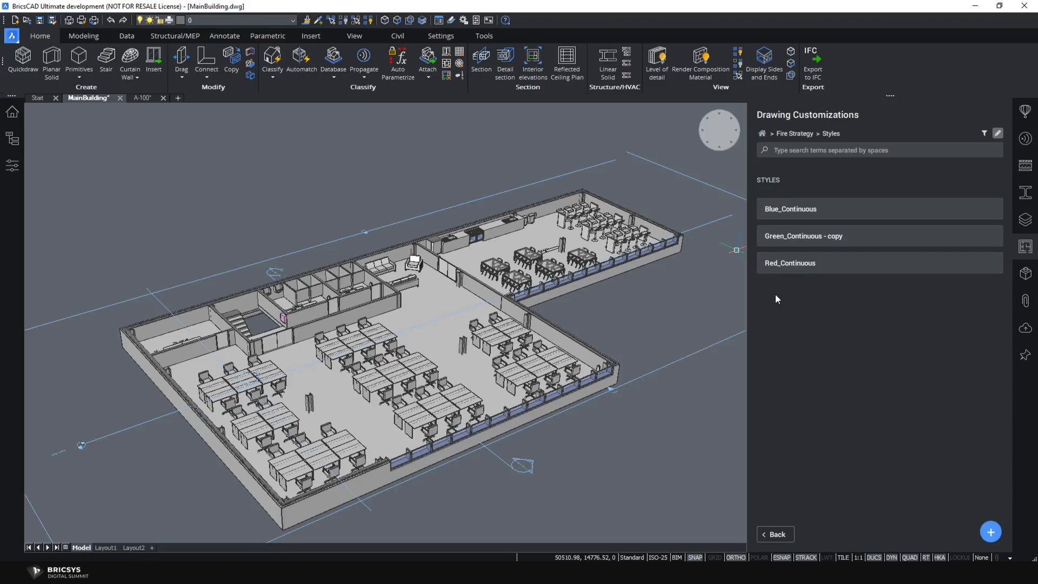
# - Remove the copy suffix from the green style's name so that it reads Green_Continuous
pyautogui.moveTo(892, 238)
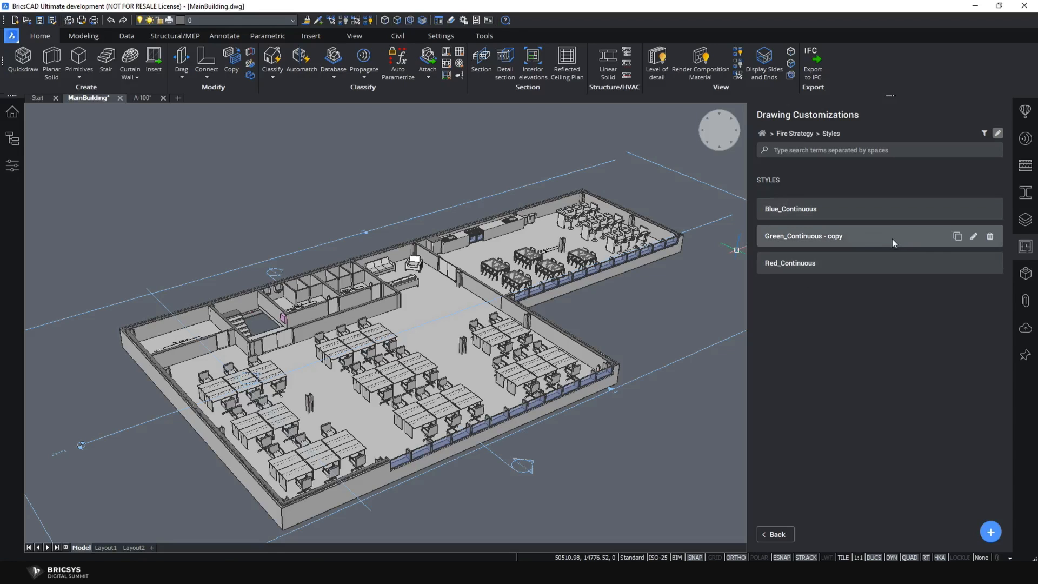
pyautogui.click(972, 238)
pyautogui.click(825, 237)
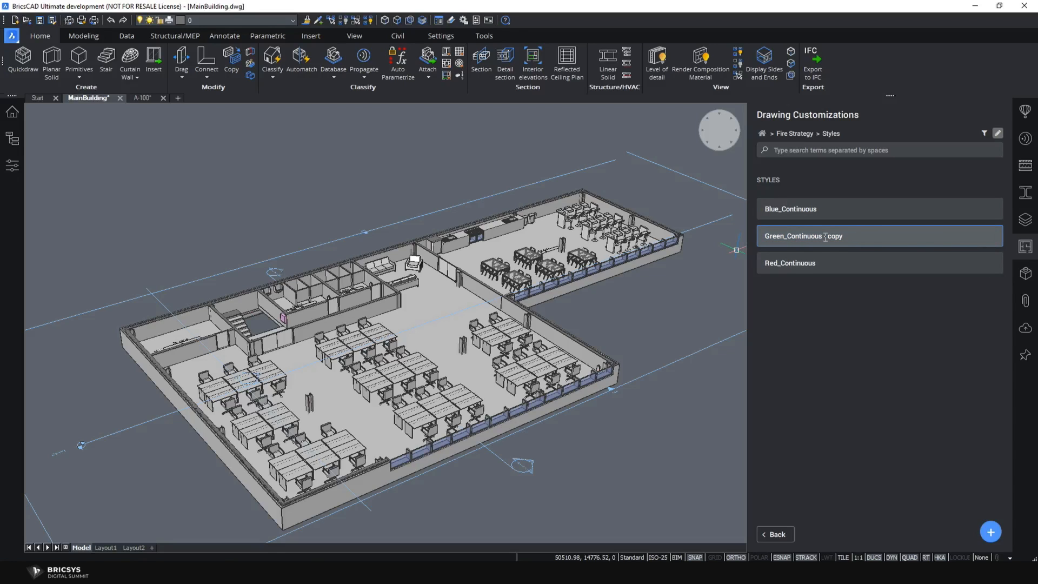
pyautogui.press('BackSpace')
pyautogui.press('BackSpace')
pyautogui.press('BackSpace')
pyautogui.press('BackSpace')
pyautogui.press('BackSpace')
pyautogui.press('BackSpace')
pyautogui.press('BackSpace')
pyautogui.press('Return')
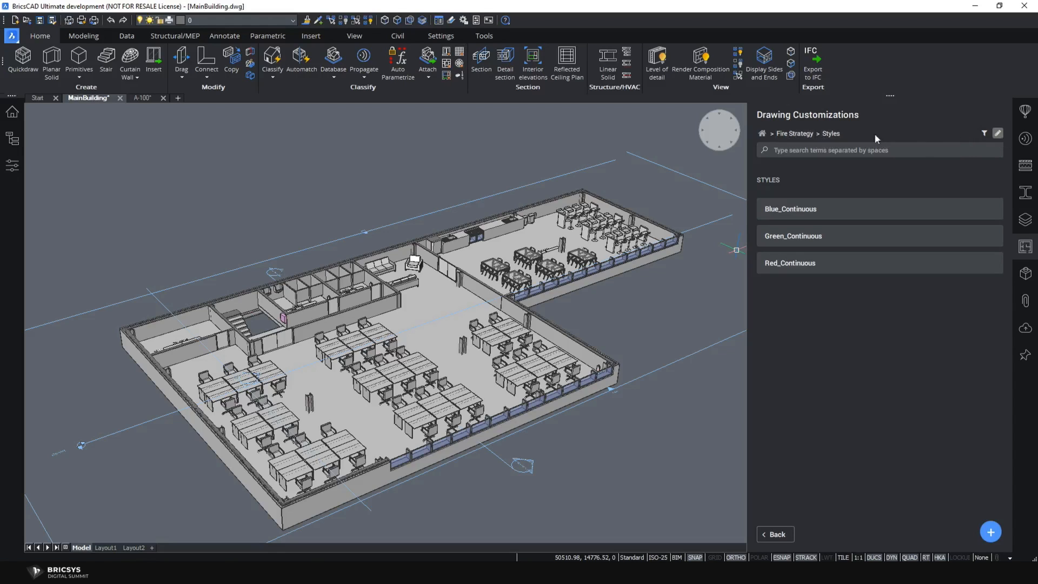
# - Create an entity customization named Walls_Fire rating_1Hr in the Fire Strategy drawing customization
pyautogui.click(998, 133)
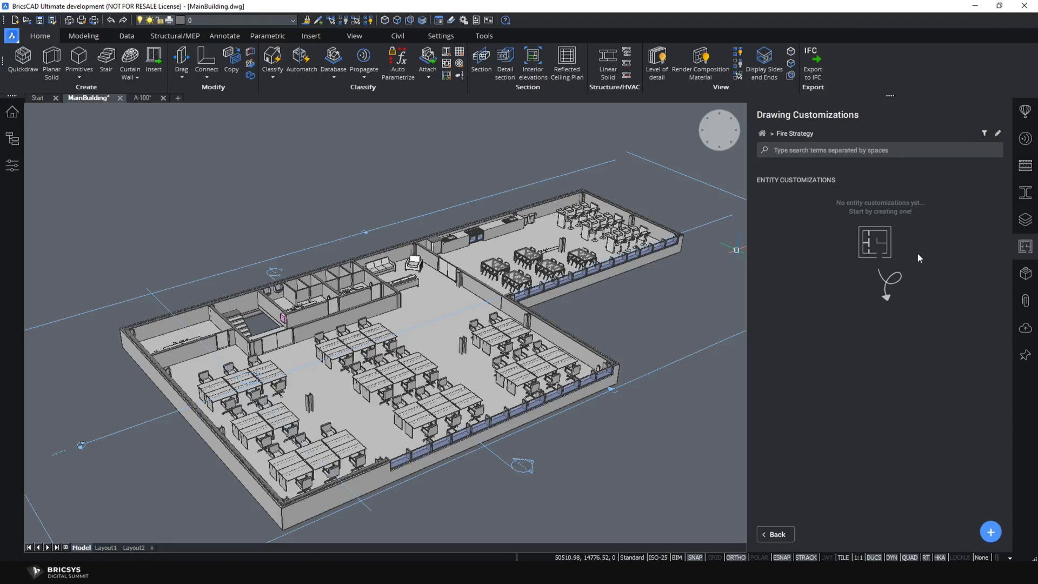
pyautogui.click(997, 533)
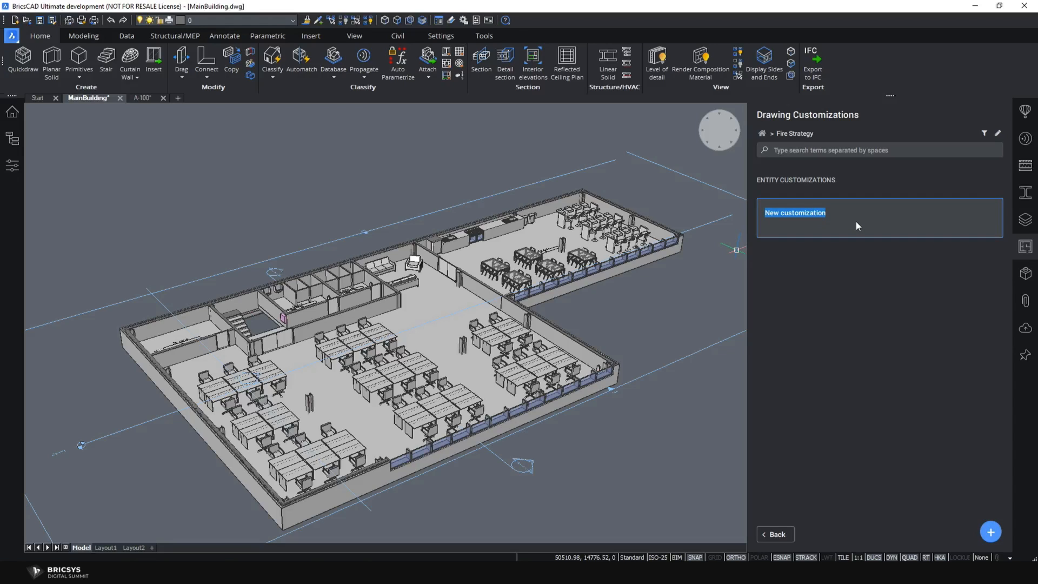
pyautogui.write('Fire')
pyautogui.write('_Wa')
pyautogui.press('BackSpace')
pyautogui.press('BackSpace')
pyautogui.press('BackSpace')
pyautogui.press('BackSpace')
pyautogui.press('BackSpace')
pyautogui.press('BackSpace')
pyautogui.press('BackSpace')
pyautogui.write('Walls_Fire rating_1Hr')
pyautogui.press('Return')
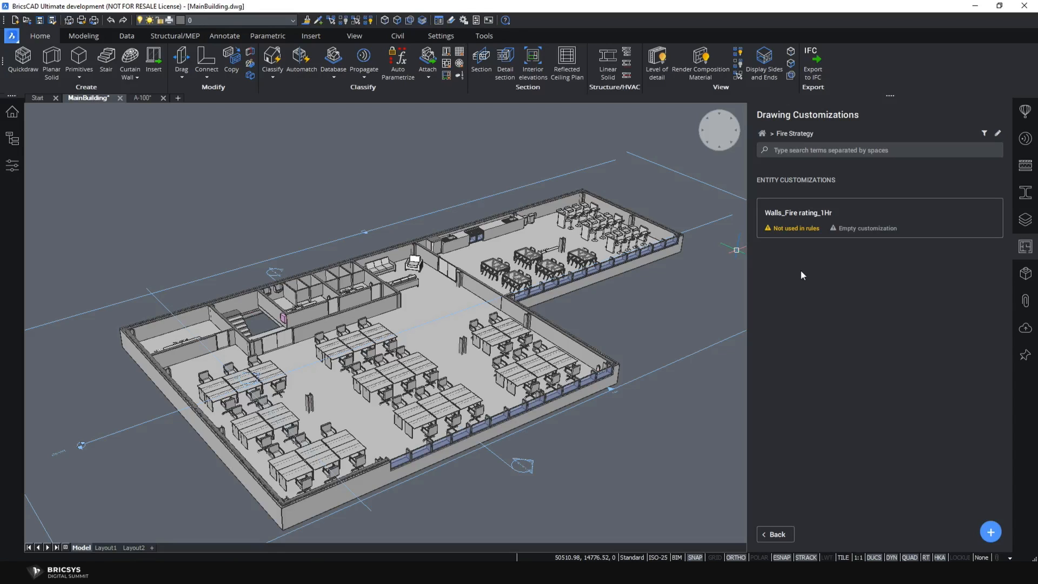
# - Open the section result customization of the Walls_Fire rating_1Hr entity customization
pyautogui.moveTo(805, 220)
pyautogui.click(862, 229)
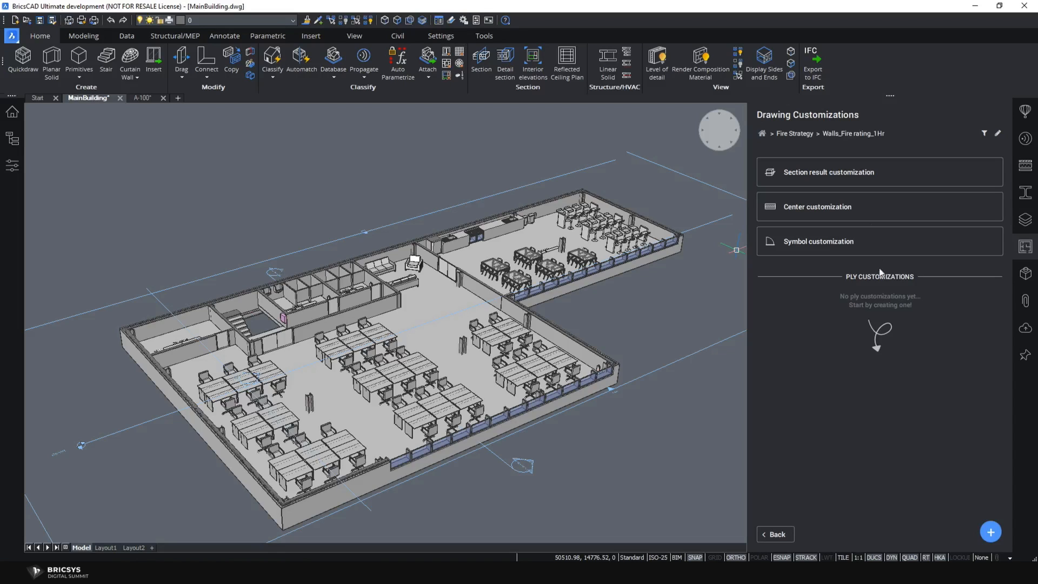
pyautogui.click(820, 183)
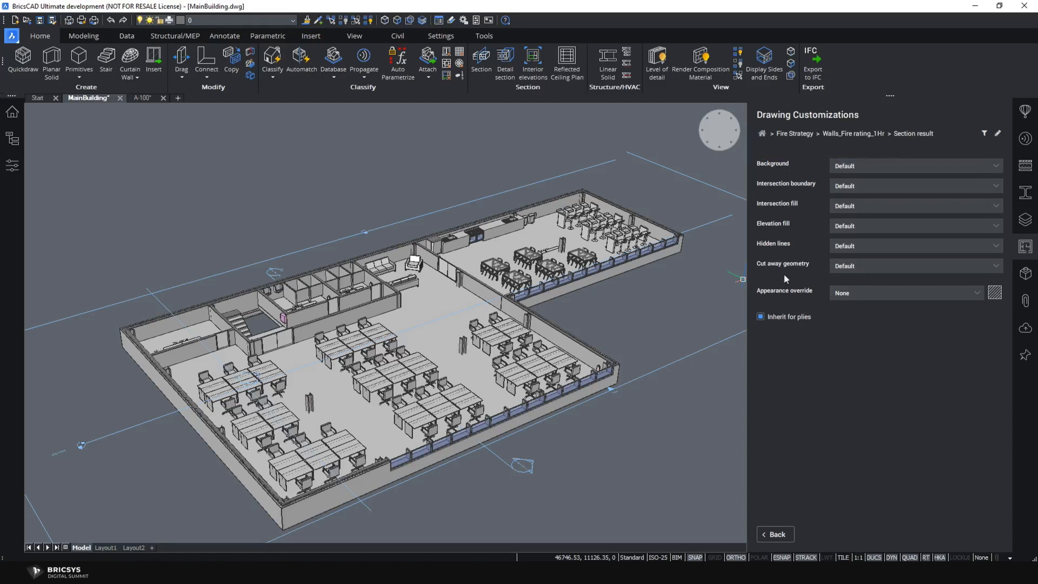
# - Open Pyramid.dwg from the In-depth drawing customization folder
pyautogui.click(11, 36)
pyautogui.click(46, 75)
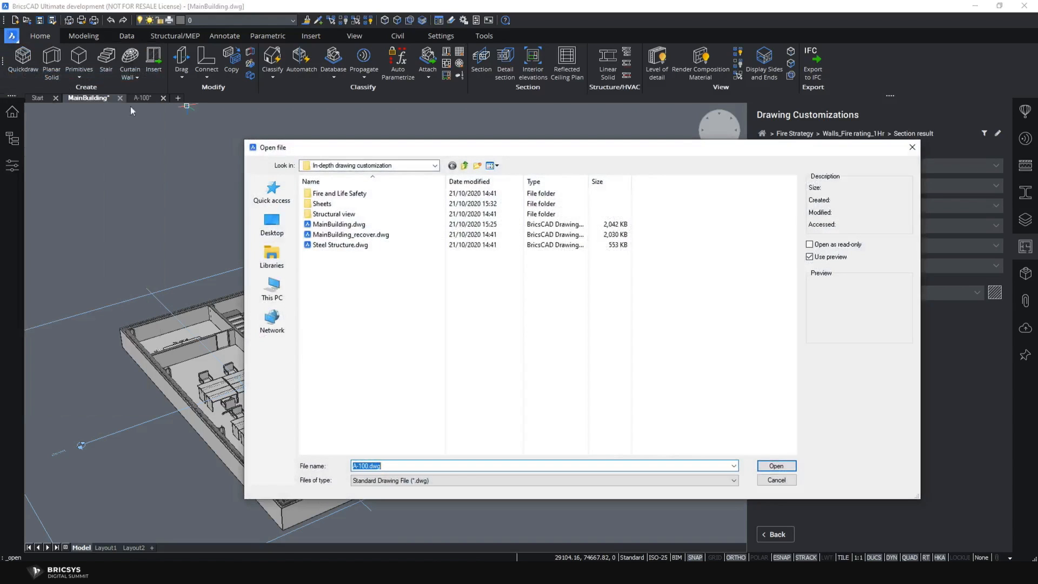
pyautogui.click(291, 226)
pyautogui.doubleClick(365, 248)
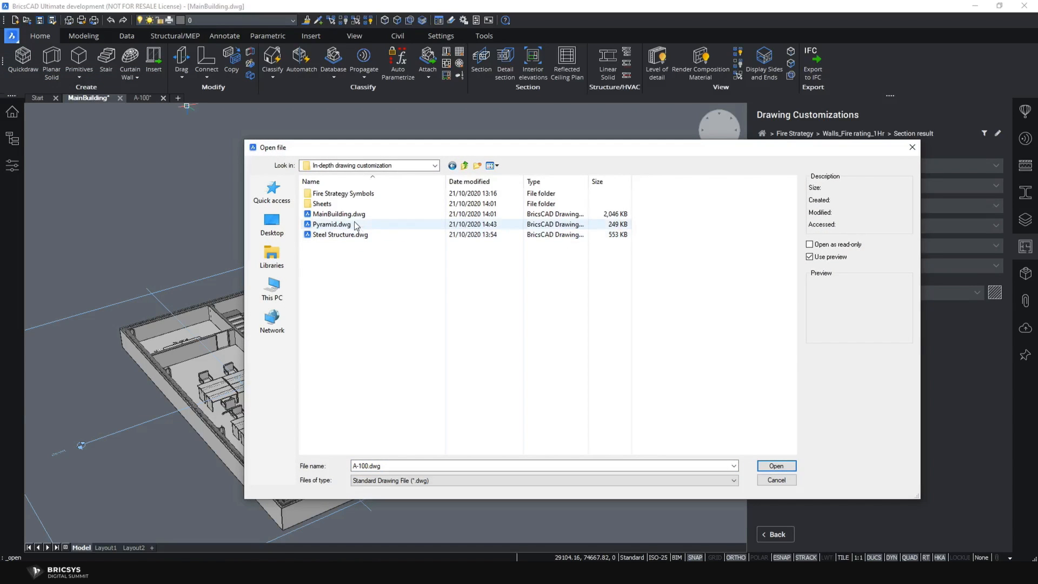
pyautogui.doubleClick(354, 226)
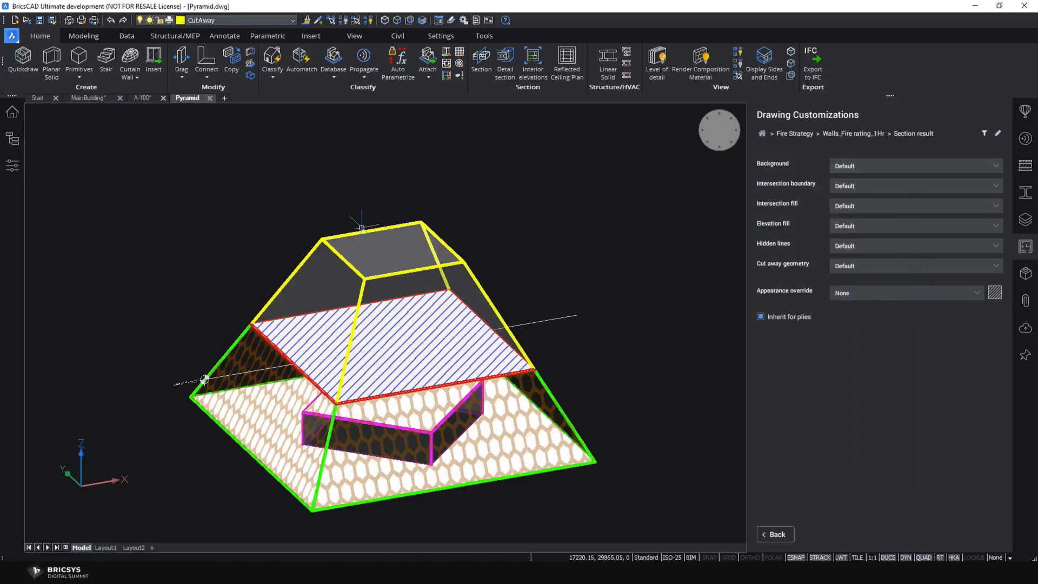
# - Select the pyramid's horizontal section plane and examine which edges and fills match the background and intersection settings
pyautogui.keyDown('shift'); pyautogui.moveTo(426, 433); pyautogui.dragTo(438, 379, button='middle'); pyautogui.keyUp('shift')
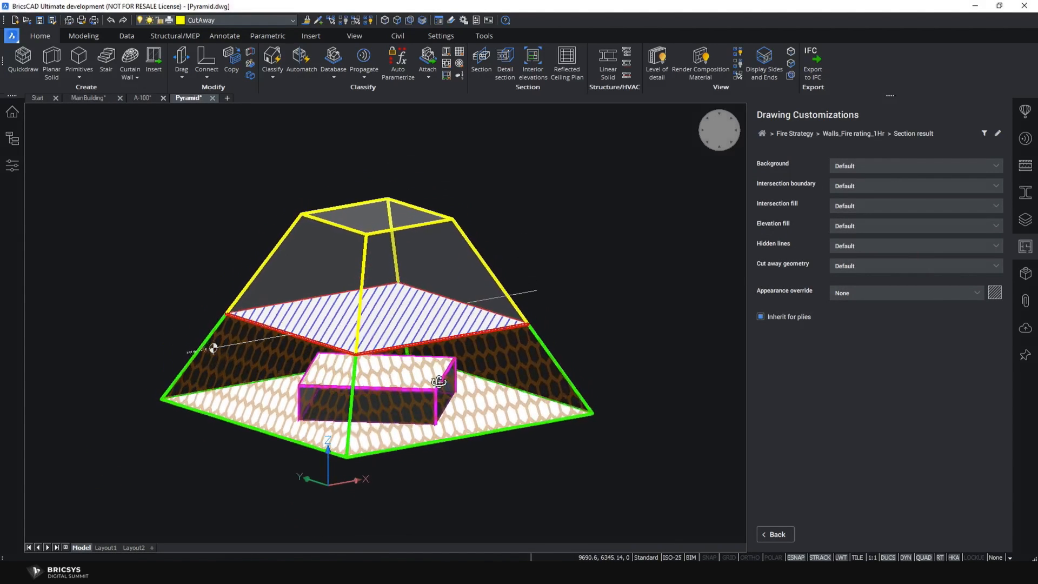
pyautogui.click(525, 295)
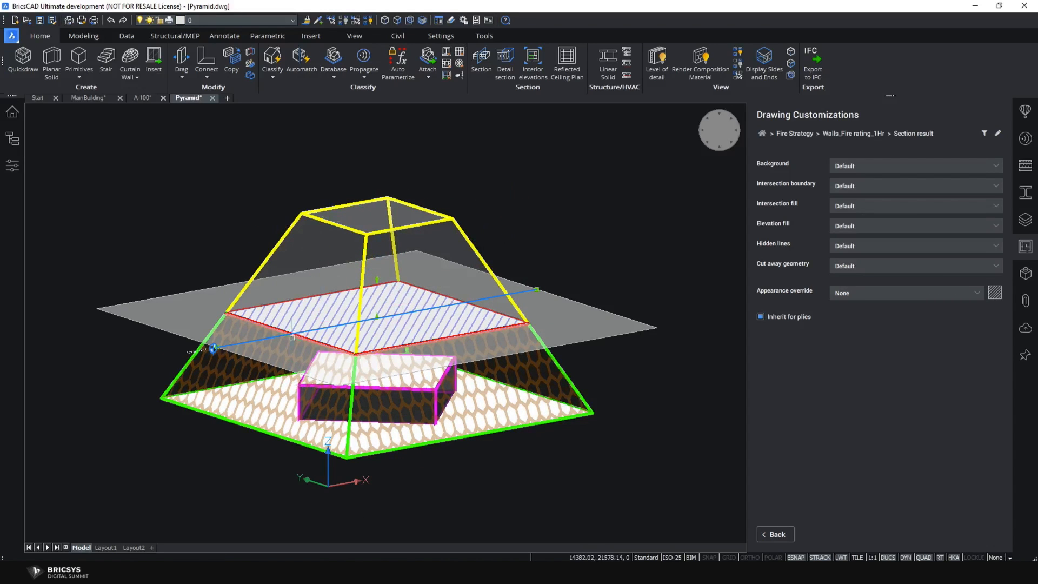
pyautogui.keyDown('shift'); pyautogui.moveTo(471, 321); pyautogui.dragTo(490, 342, button='middle'); pyautogui.keyUp('shift')
pyautogui.scroll(2, 452, 367)
pyautogui.scroll(-2, 489, 342)
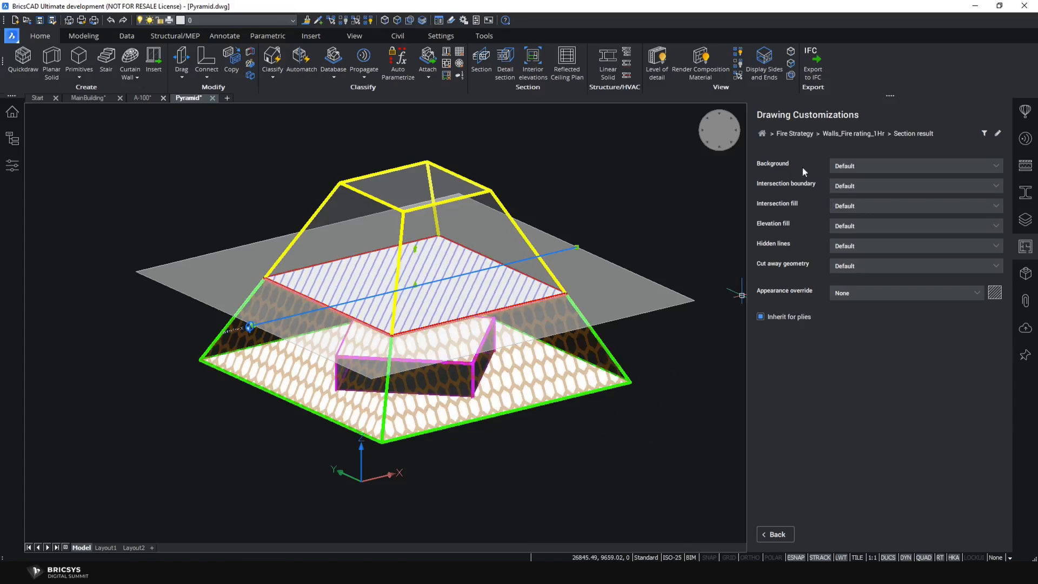
pyautogui.moveTo(783, 166)
pyautogui.moveTo(785, 210)
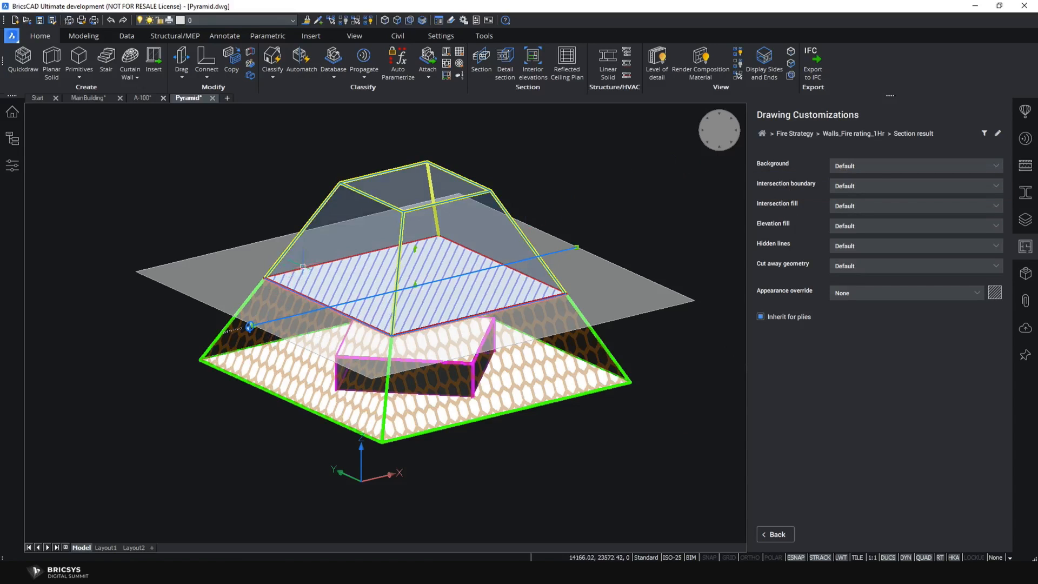
pyautogui.moveTo(591, 330)
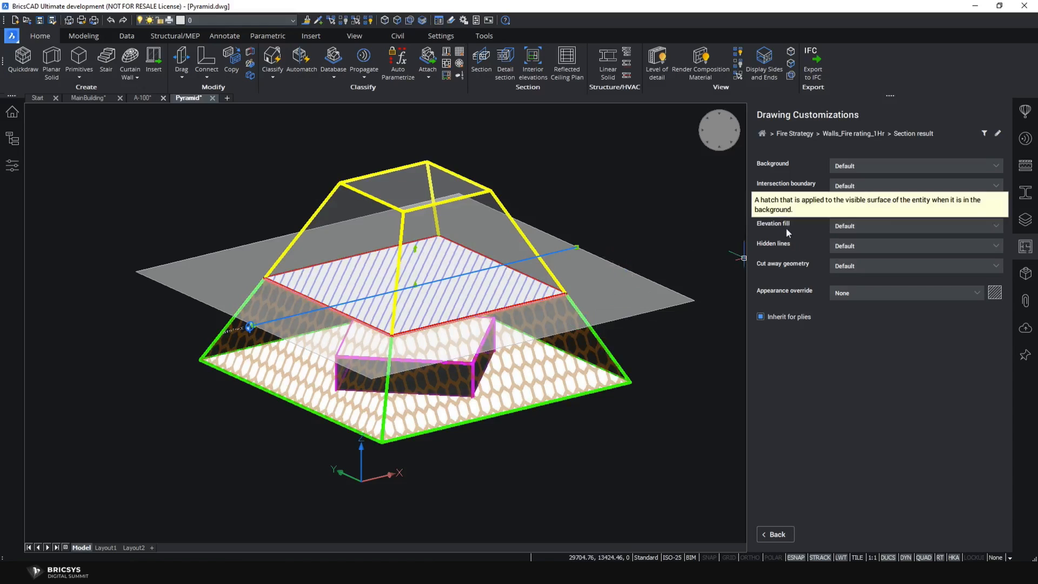
# - Examine the pyramid's elevation fill at an angle and from the top, comparing it with the section result settings
pyautogui.keyDown('shift'); pyautogui.moveTo(535, 372); pyautogui.dragTo(572, 328, button='middle'); pyautogui.keyUp('shift')
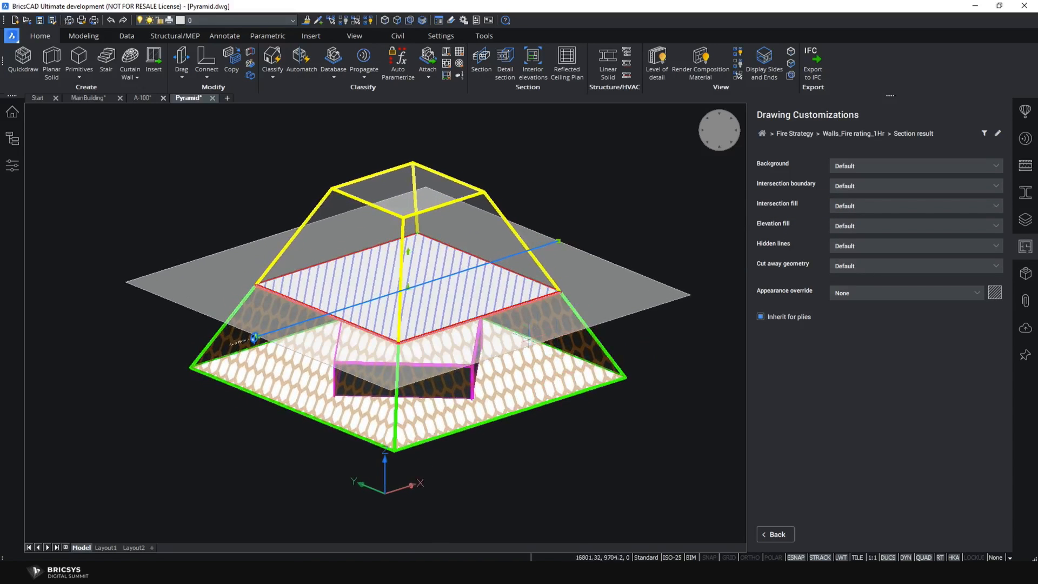
pyautogui.click(704, 146)
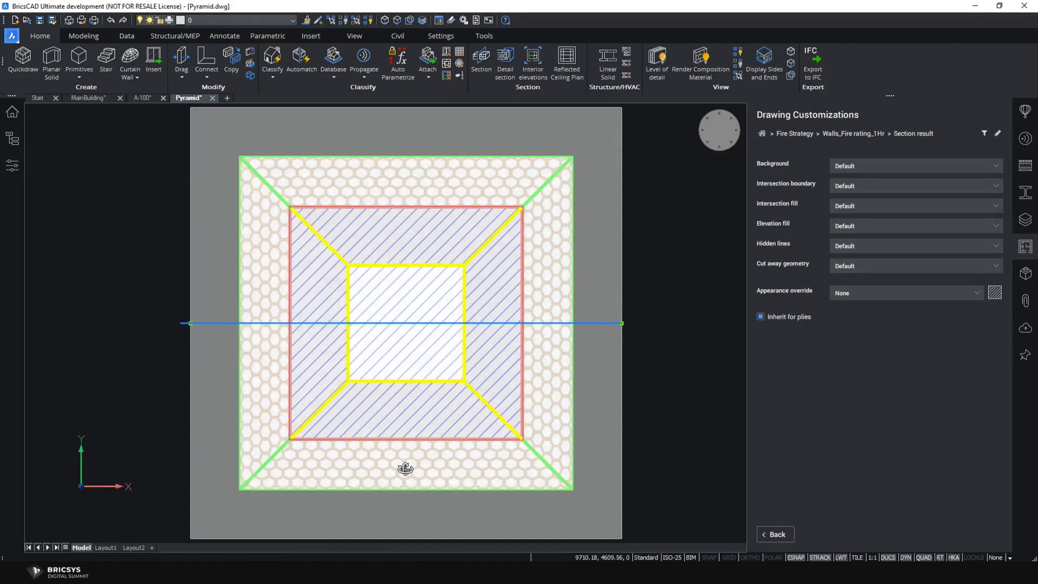
pyautogui.keyDown('shift'); pyautogui.moveTo(405, 465); pyautogui.dragTo(449, 355, button='middle'); pyautogui.keyUp('shift')
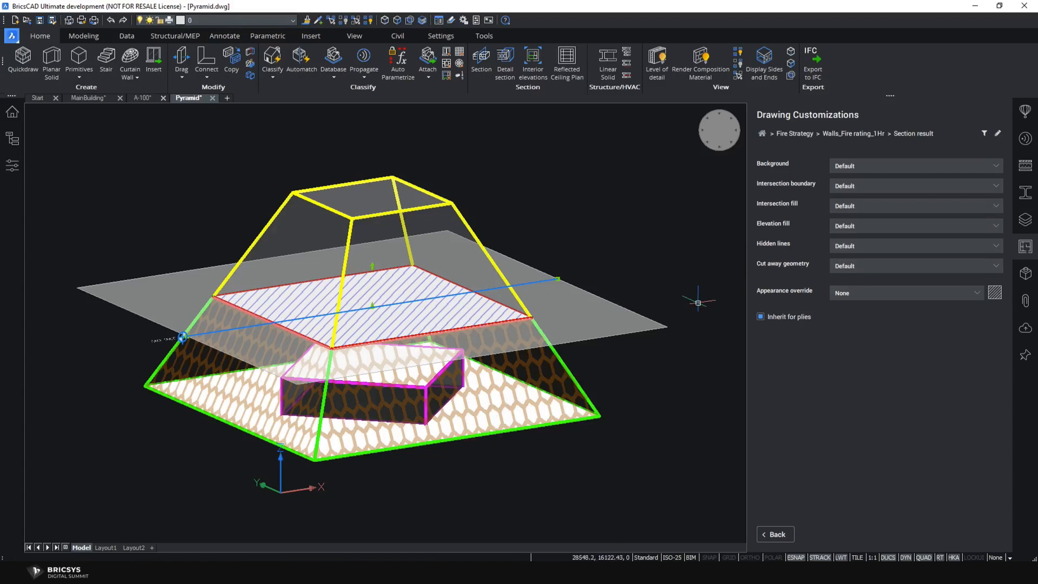
pyautogui.keyDown('shift'); pyautogui.moveTo(423, 409); pyautogui.dragTo(427, 456, button='middle'); pyautogui.keyUp('shift')
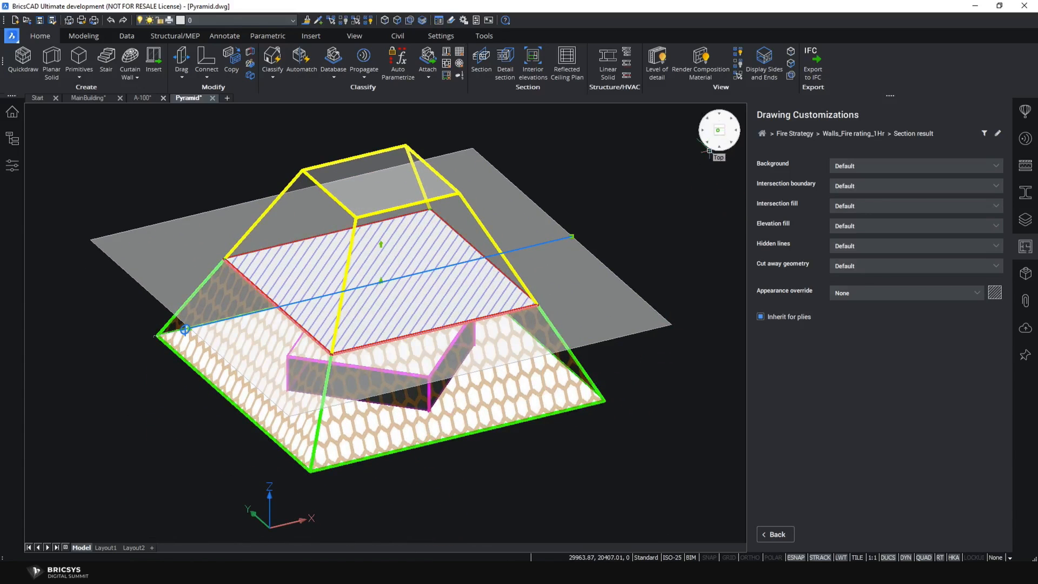
pyautogui.click(709, 151)
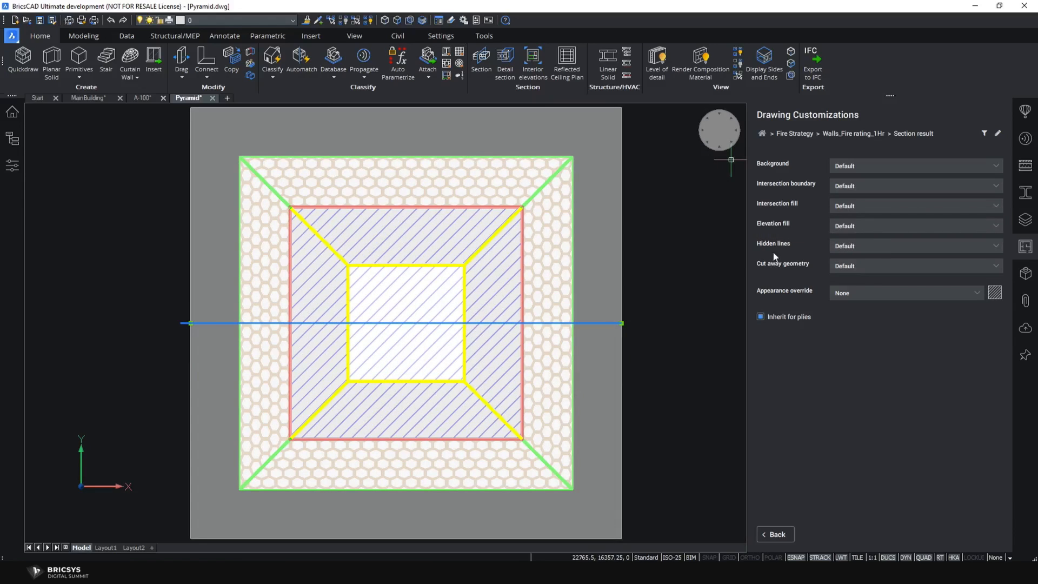
pyautogui.moveTo(773, 254)
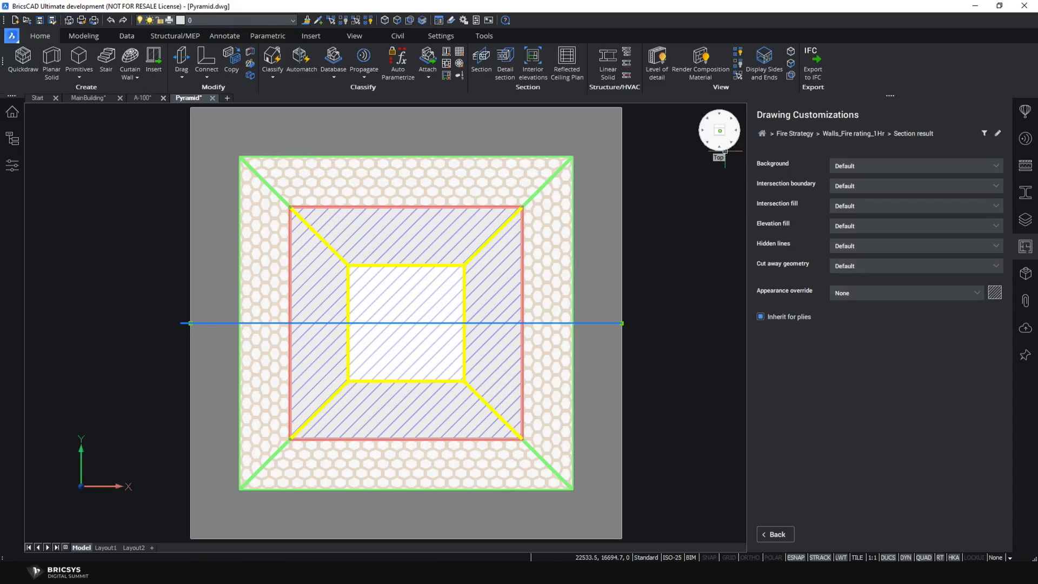
# - Switch the pyramid's top view to a wireframe visual style and examine the hidden lines of the box inside
pyautogui.rightClick(722, 133)
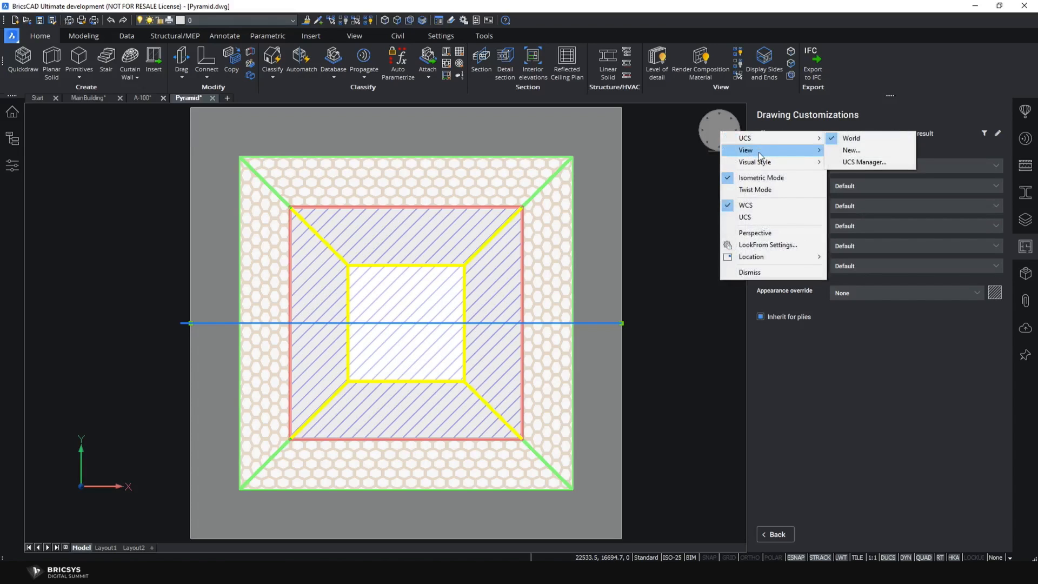
pyautogui.moveTo(759, 162)
pyautogui.click(881, 164)
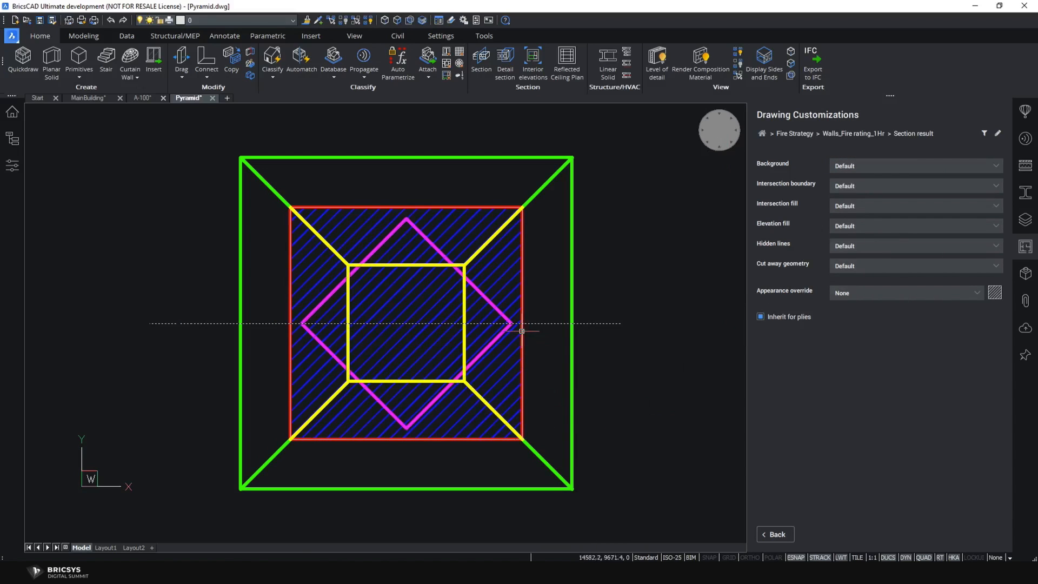
pyautogui.moveTo(347, 298)
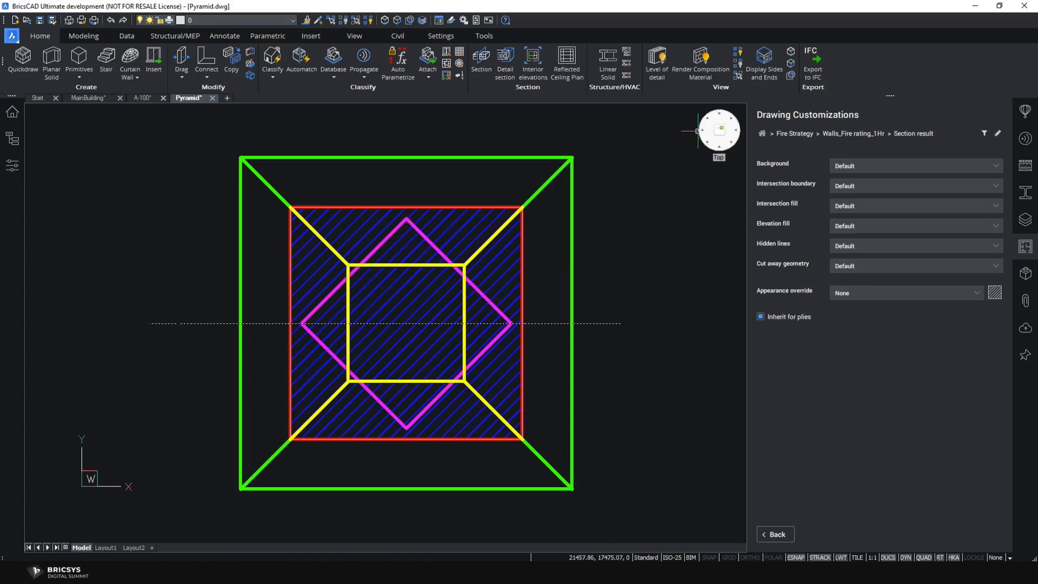
# - Return the pyramid to a shaded visual style and examine its cut away geometry at an angle and from the top
pyautogui.rightClick(722, 130)
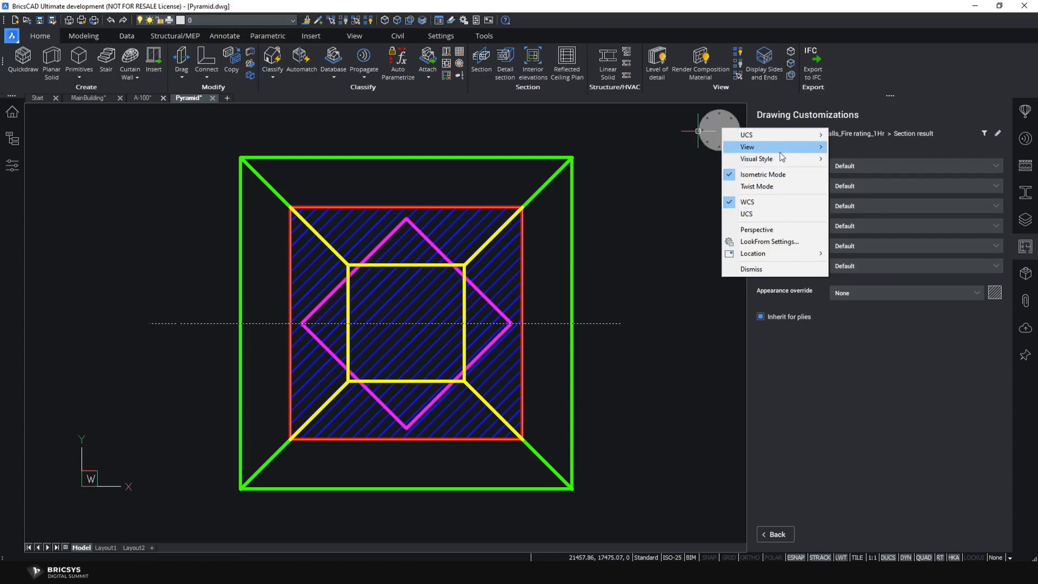
pyautogui.moveTo(783, 159)
pyautogui.click(850, 170)
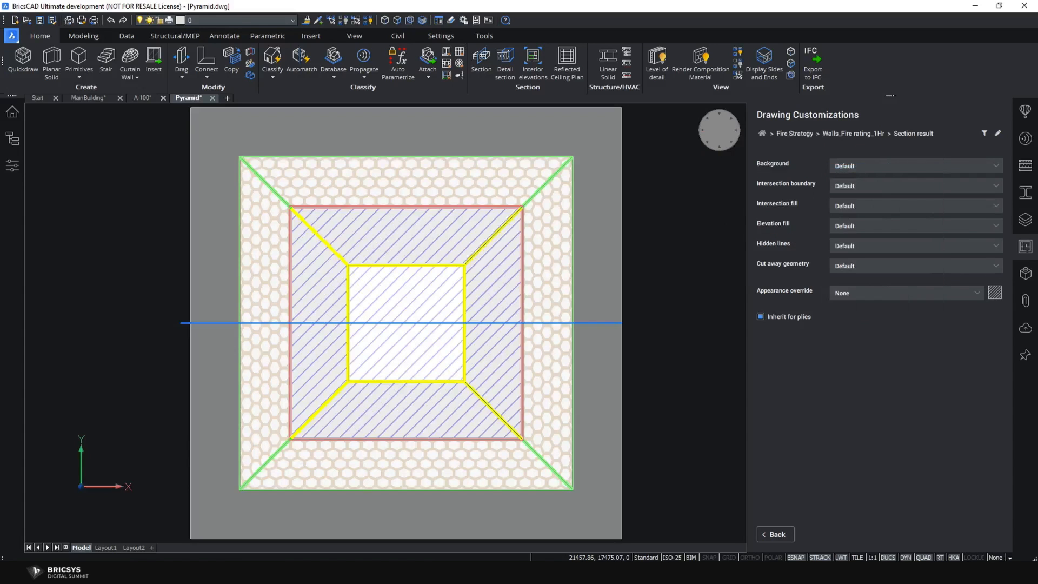
pyautogui.moveTo(456, 413)
pyautogui.keyDown('shift'); pyautogui.mouseDown(button='middle')
pyautogui.moveTo(493, 358)
pyautogui.moveTo(402, 292)
pyautogui.mouseUp(button='middle'); pyautogui.keyUp('shift')
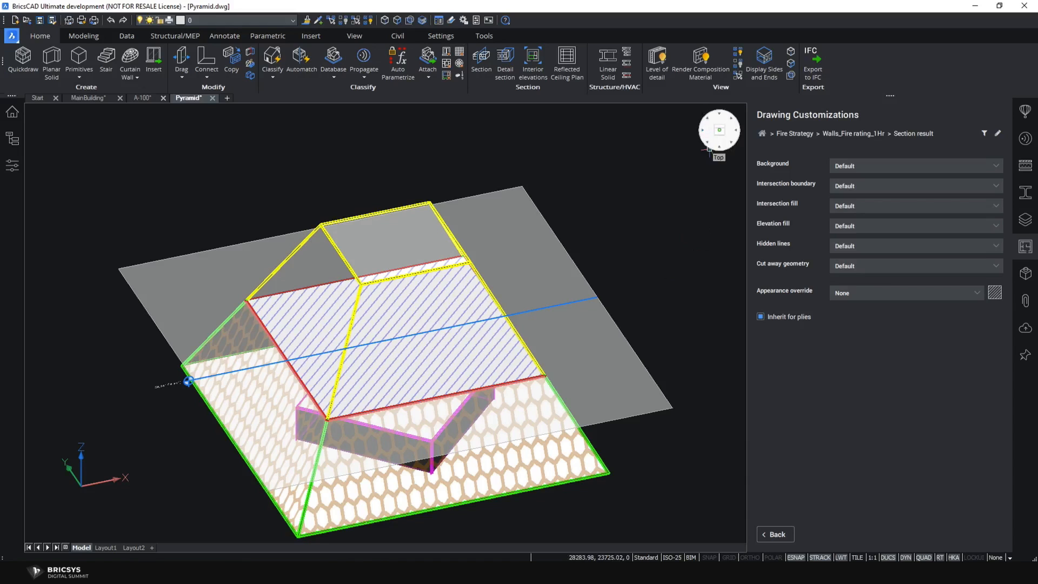
pyautogui.click(719, 130)
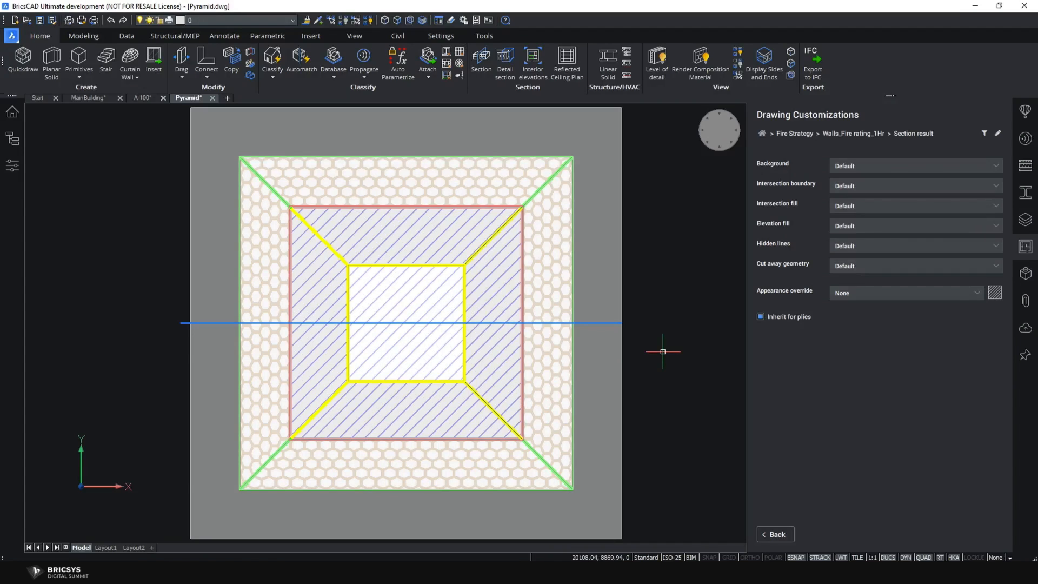
pyautogui.moveTo(783, 267)
# - Set the background, intersection boundary and intersection fill of the Walls_Fire rating_1Hr section result to Red_Continuous
pyautogui.click(997, 166)
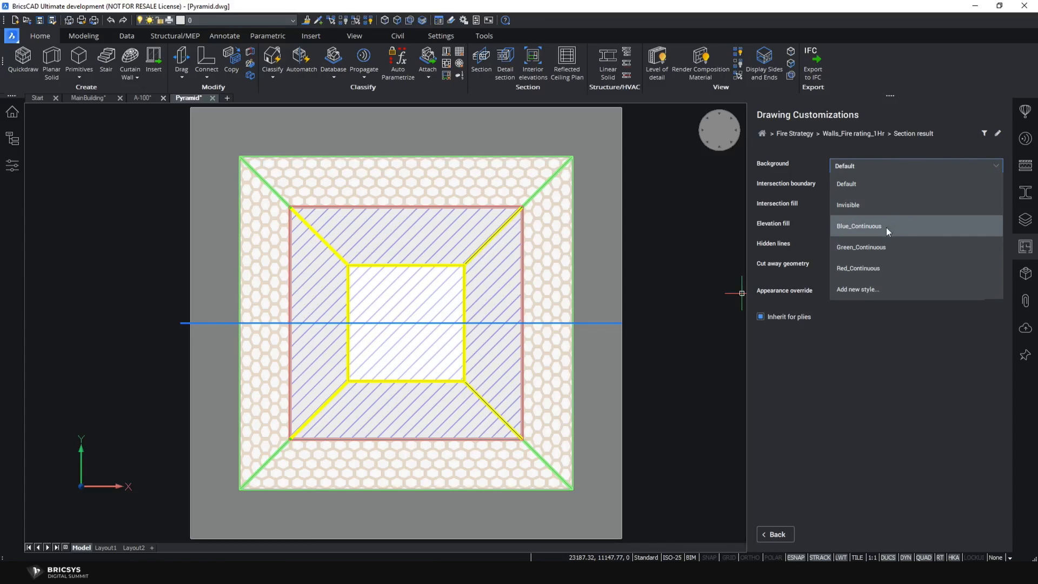
pyautogui.click(881, 267)
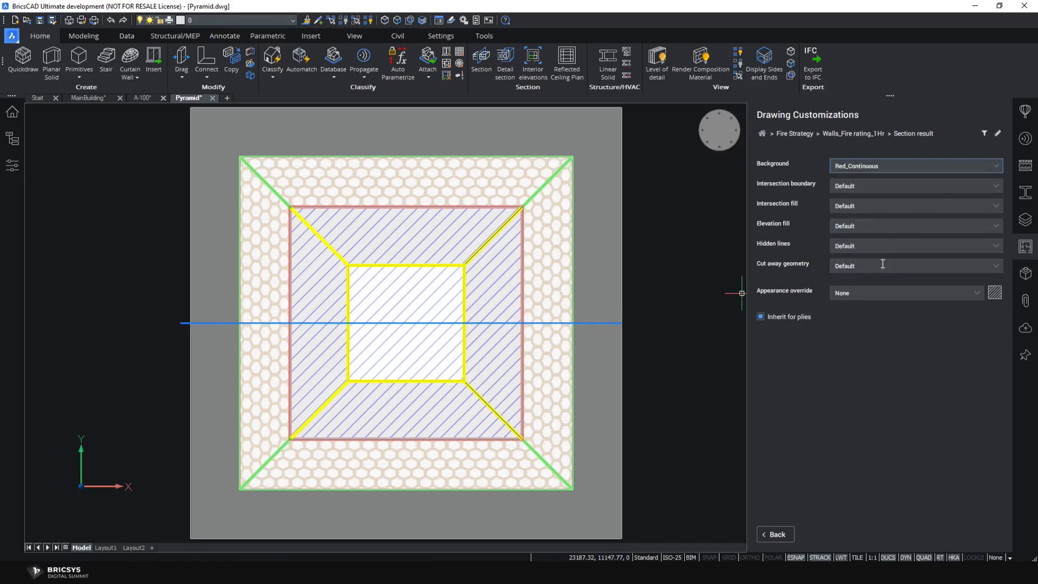
pyautogui.click(998, 186)
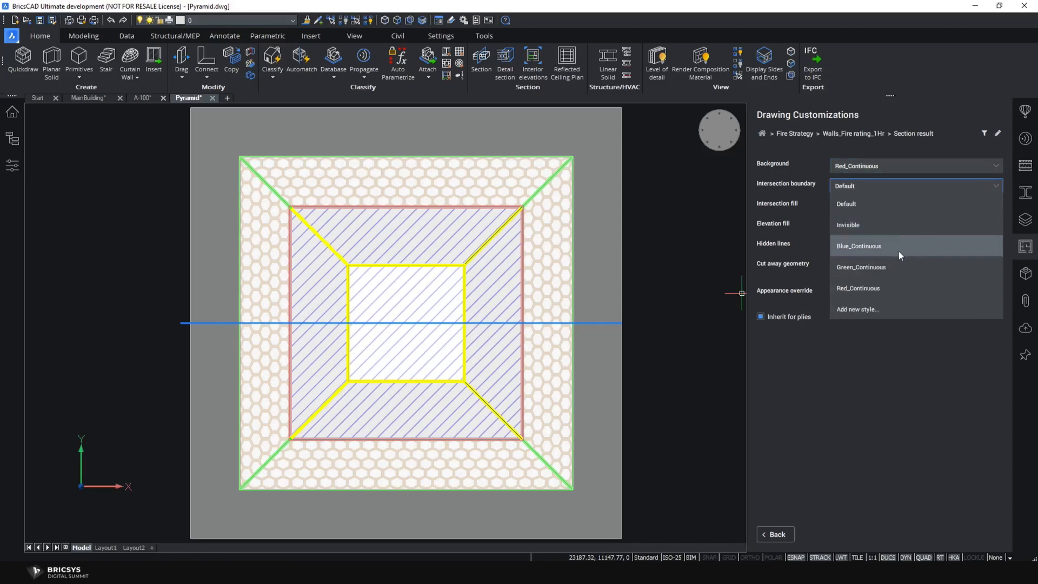
pyautogui.click(895, 283)
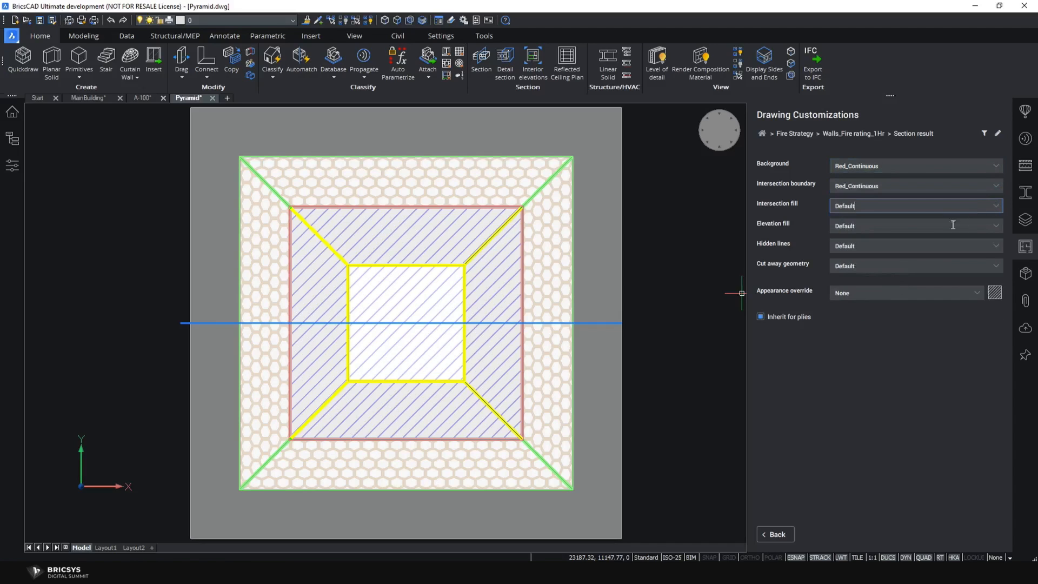
pyautogui.click(996, 207)
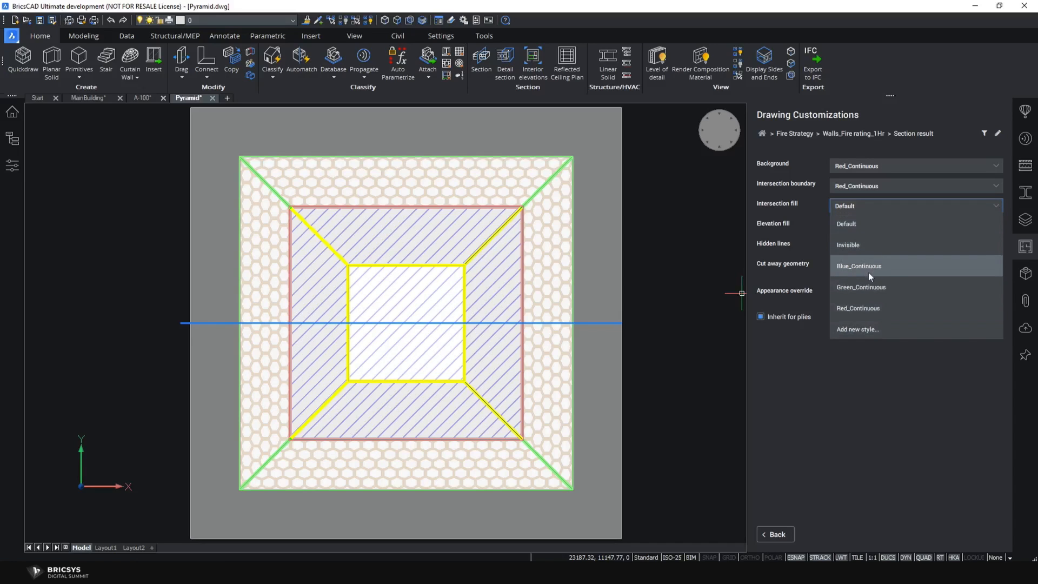
pyautogui.click(858, 308)
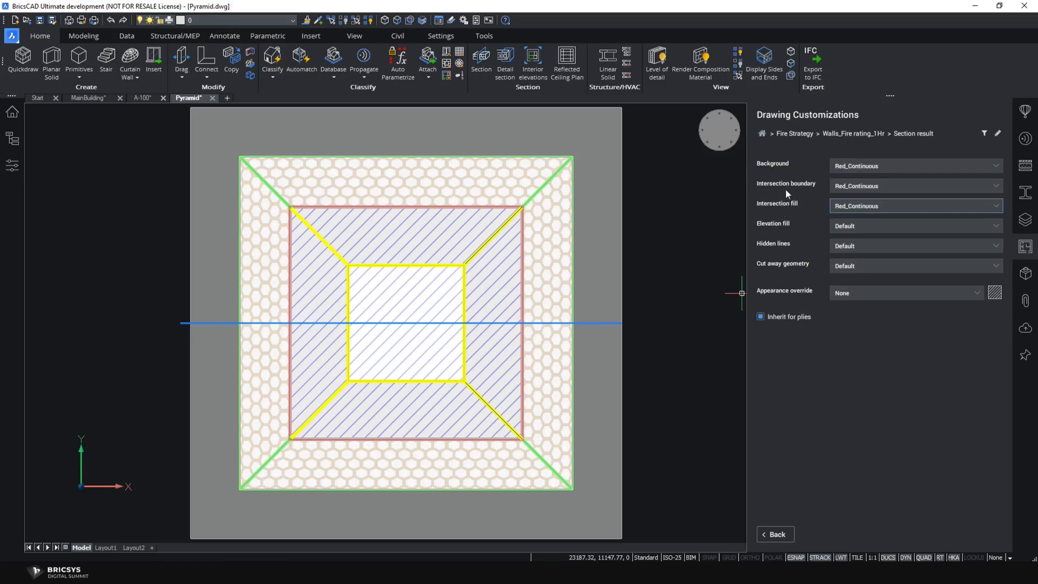
pyautogui.moveTo(809, 186)
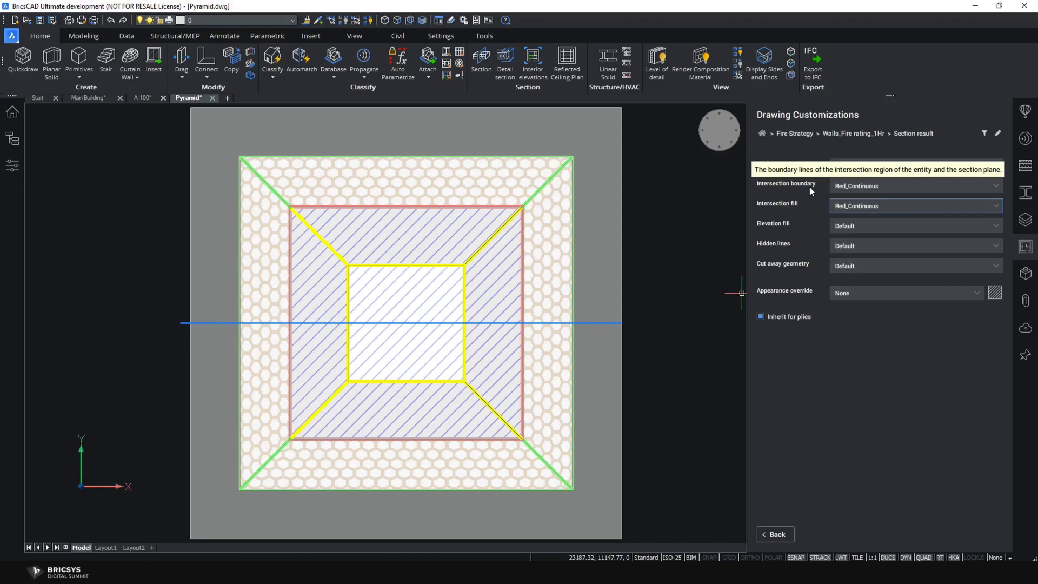
pyautogui.moveTo(769, 169)
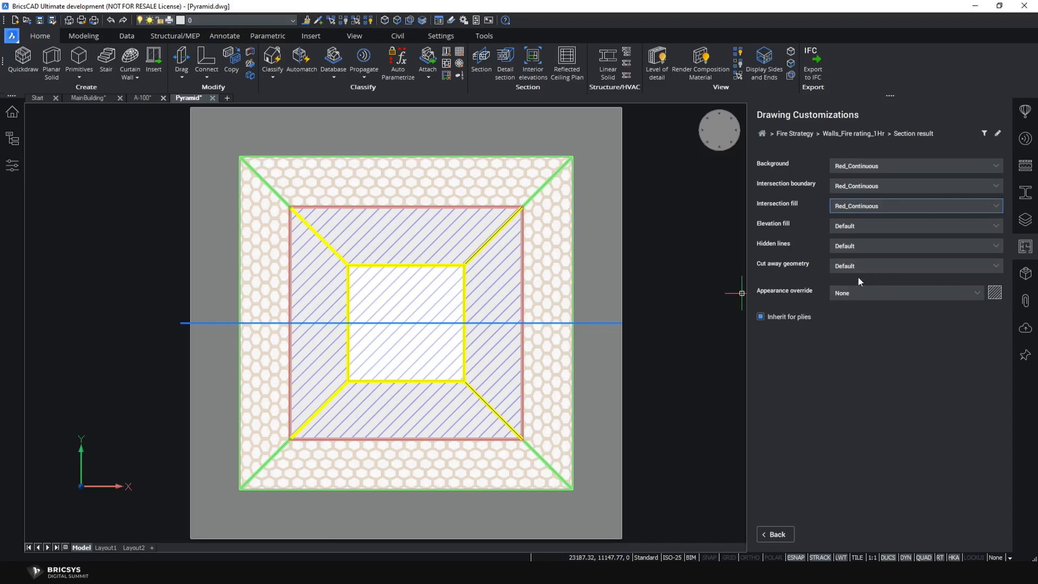
pyautogui.moveTo(758, 291)
# - Go back to the Fire Strategy entity customizations and switch to the MainBuilding drawing
pyautogui.click(779, 534)
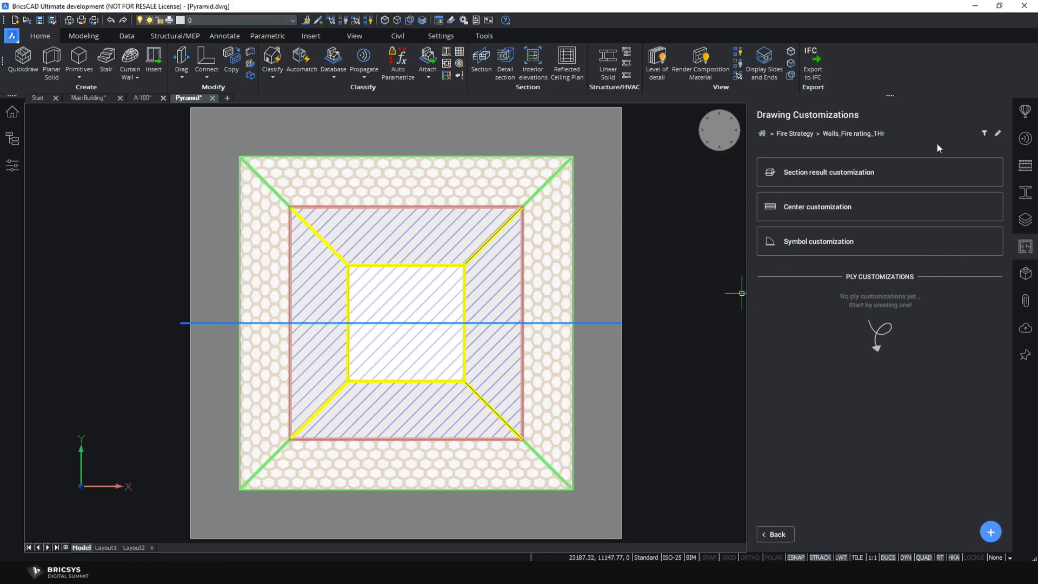
pyautogui.click(791, 133)
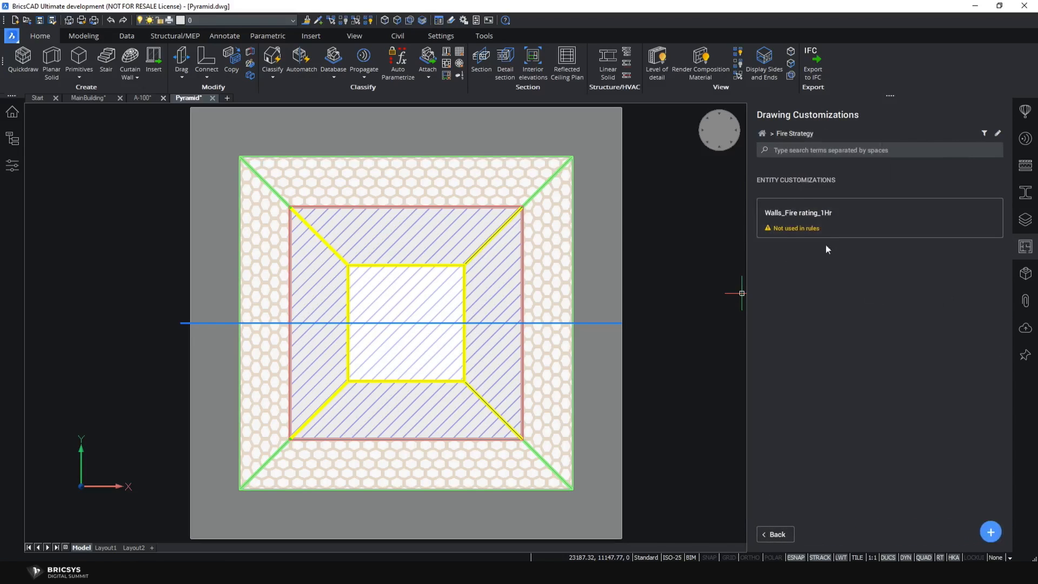
pyautogui.moveTo(786, 230)
pyautogui.click(85, 98)
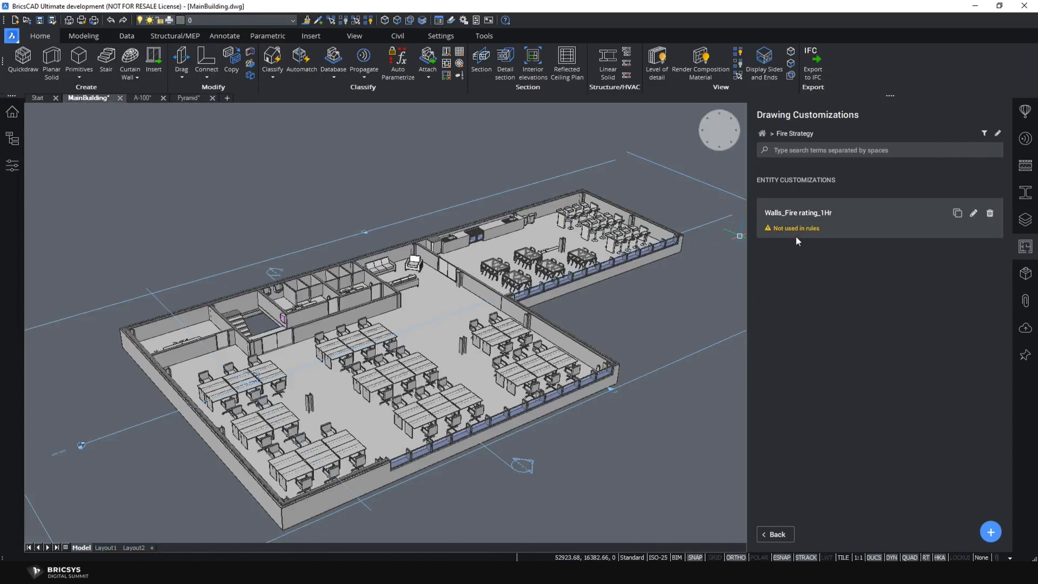
pyautogui.moveTo(807, 229)
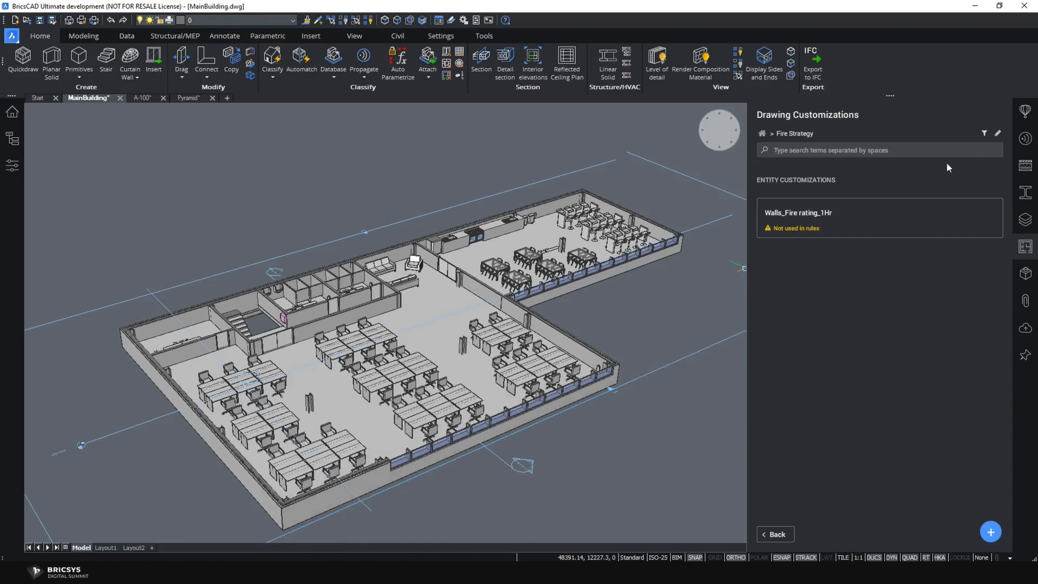
# - Create a rule named Walls in the Fire Strategy rules
pyautogui.click(984, 134)
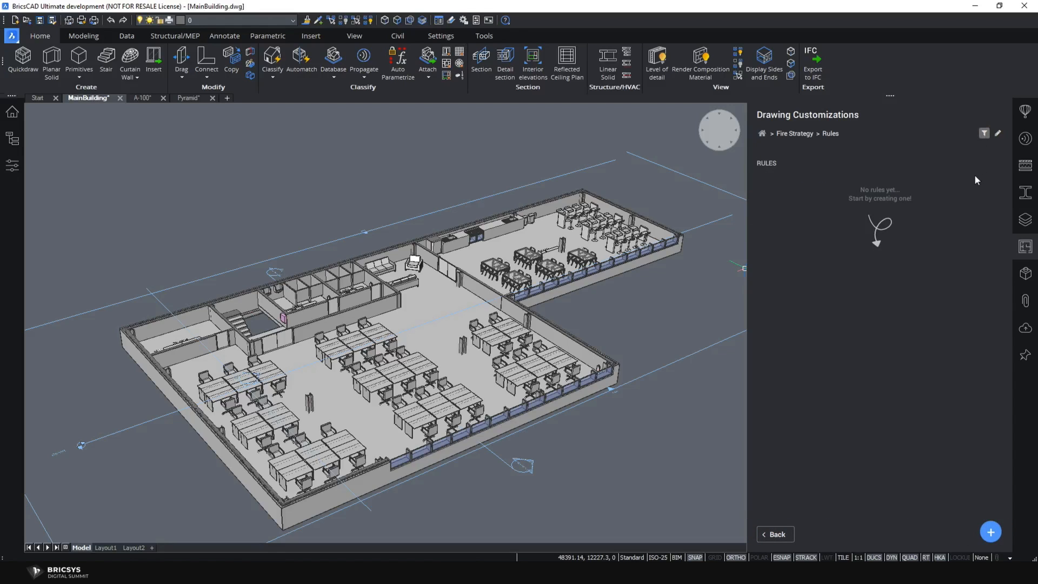
pyautogui.click(990, 532)
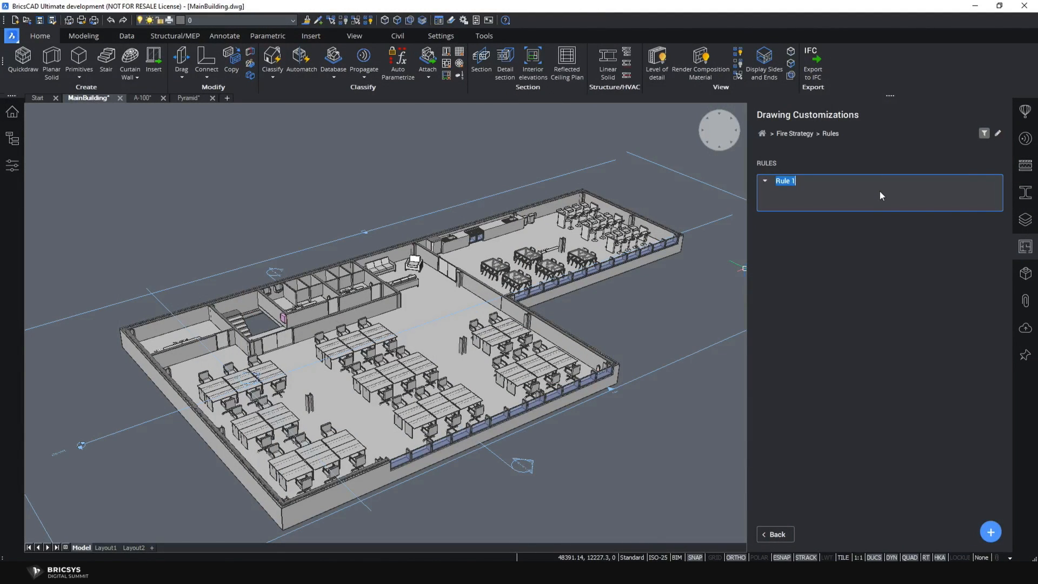
pyautogui.write('Walls')
pyautogui.press('Return')
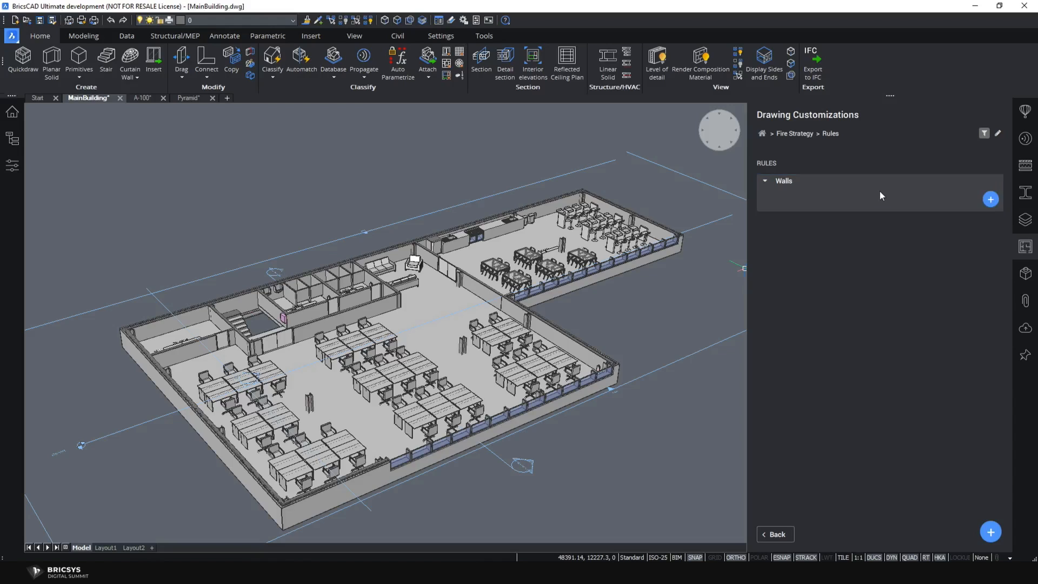
# - Add a filter to the Walls rule that checks Type (BIM) = the literal value Wall
pyautogui.click(990, 200)
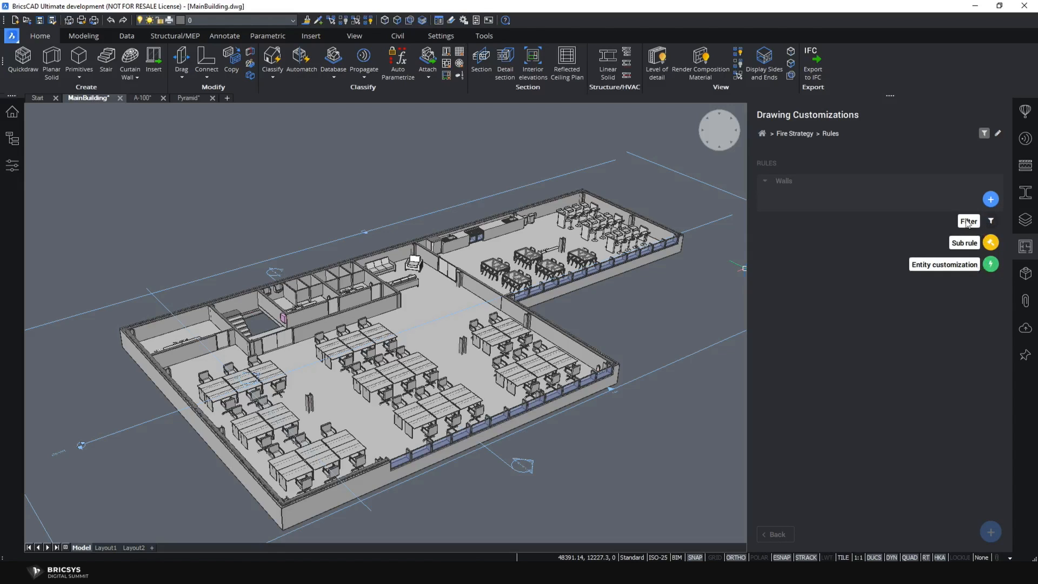
pyautogui.click(990, 222)
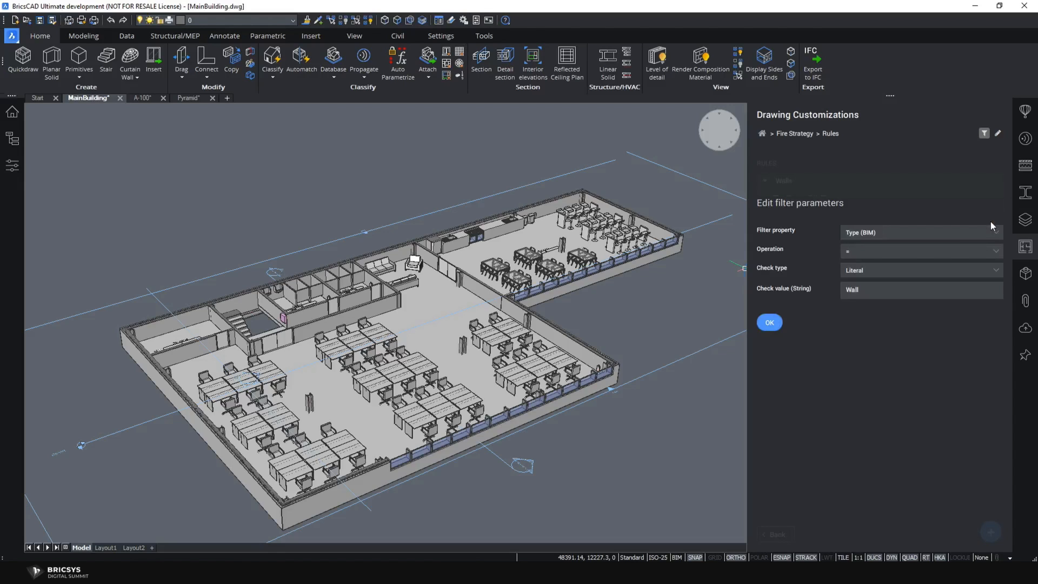
pyautogui.click(853, 233)
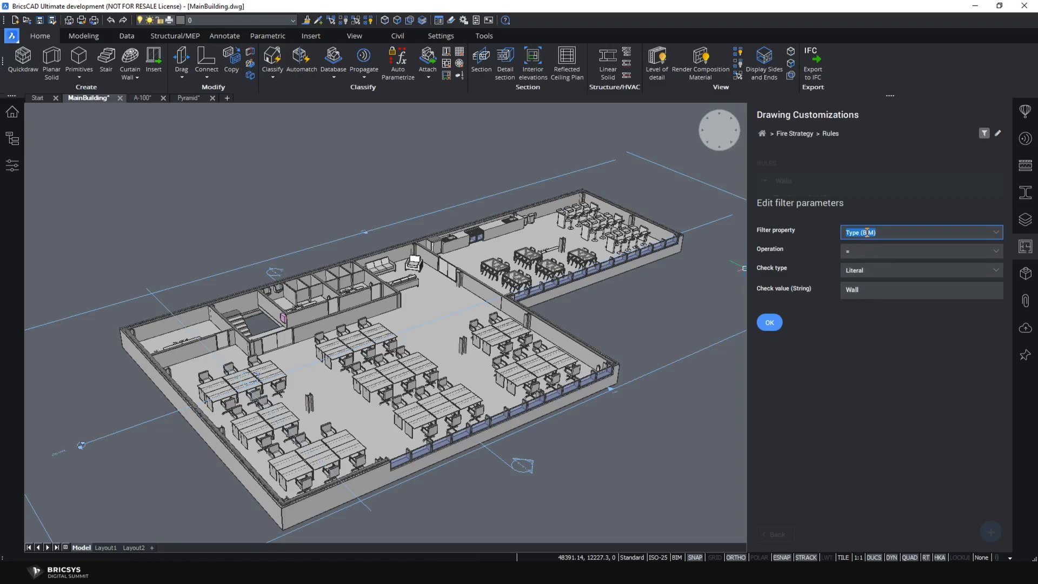
pyautogui.click(865, 291)
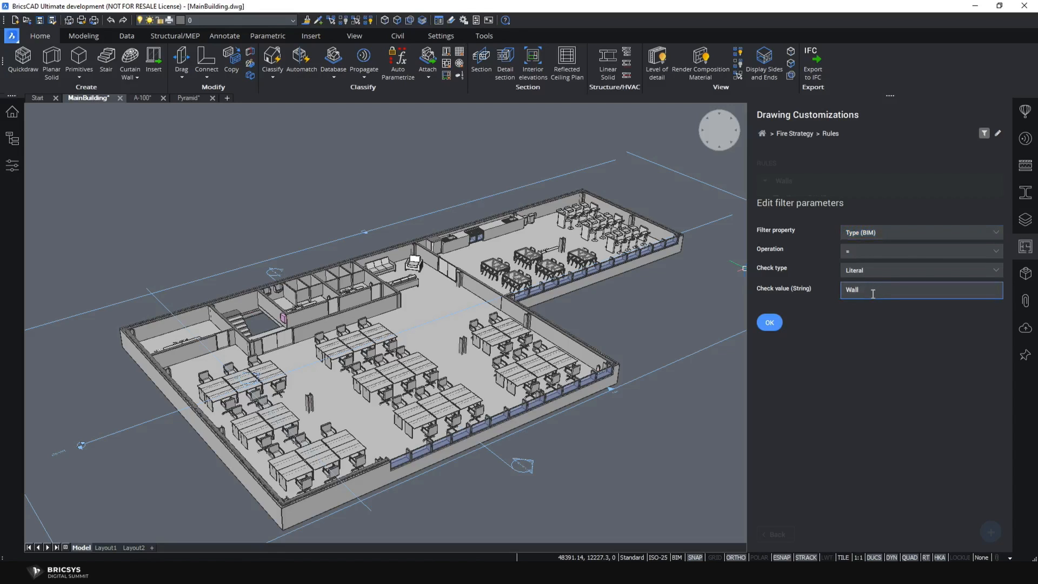
pyautogui.click(777, 323)
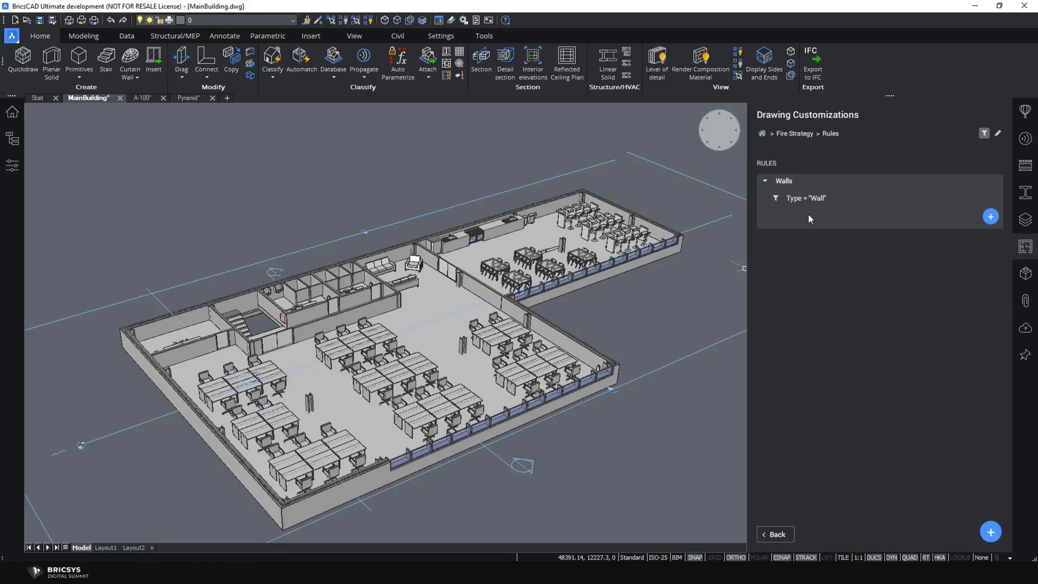
# - Add a sub rule named 1HR under the Walls rule
pyautogui.moveTo(795, 202)
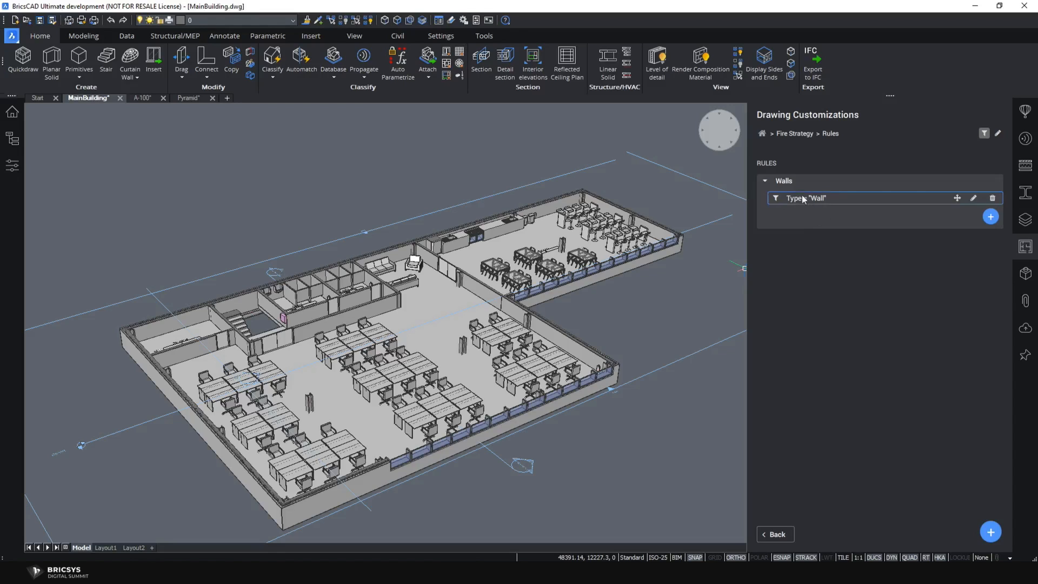
pyautogui.moveTo(782, 181)
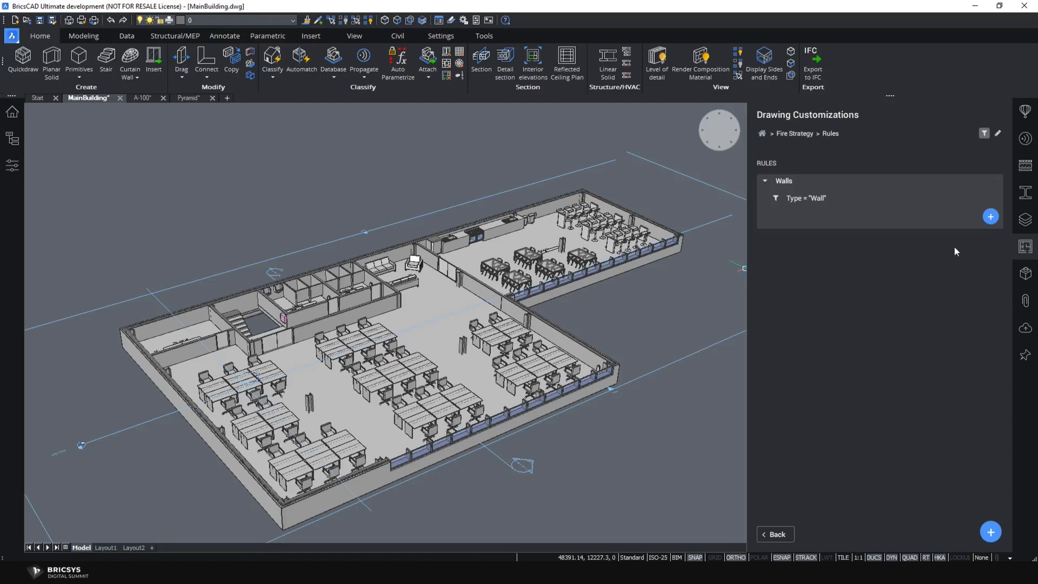
pyautogui.click(991, 217)
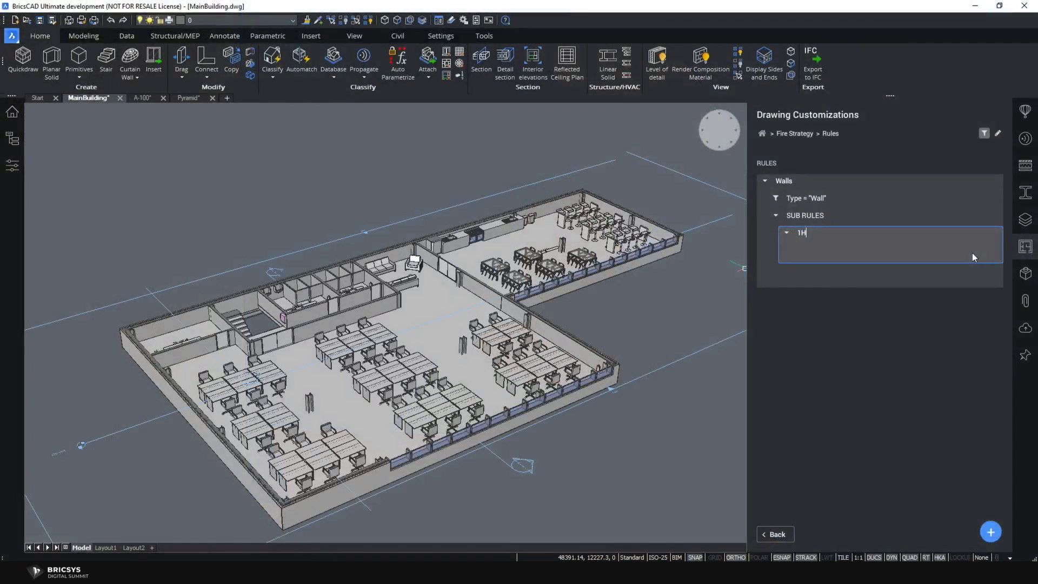
pyautogui.write('R')
pyautogui.press('Return')
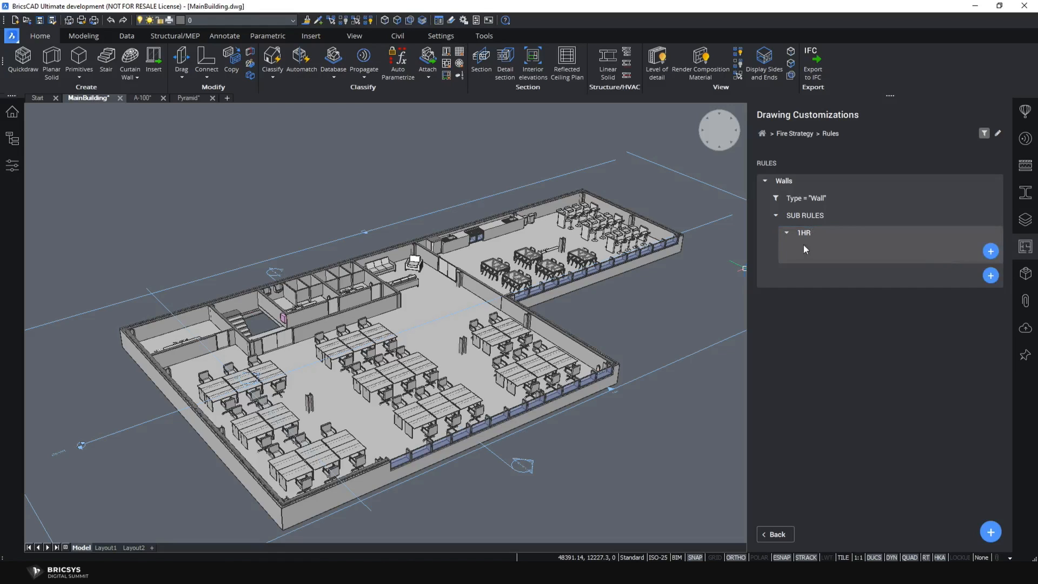
# - Add a filter to the 1HR sub rule that checks Fire rating (Wall Common) = the literal value 1Hr
pyautogui.click(992, 254)
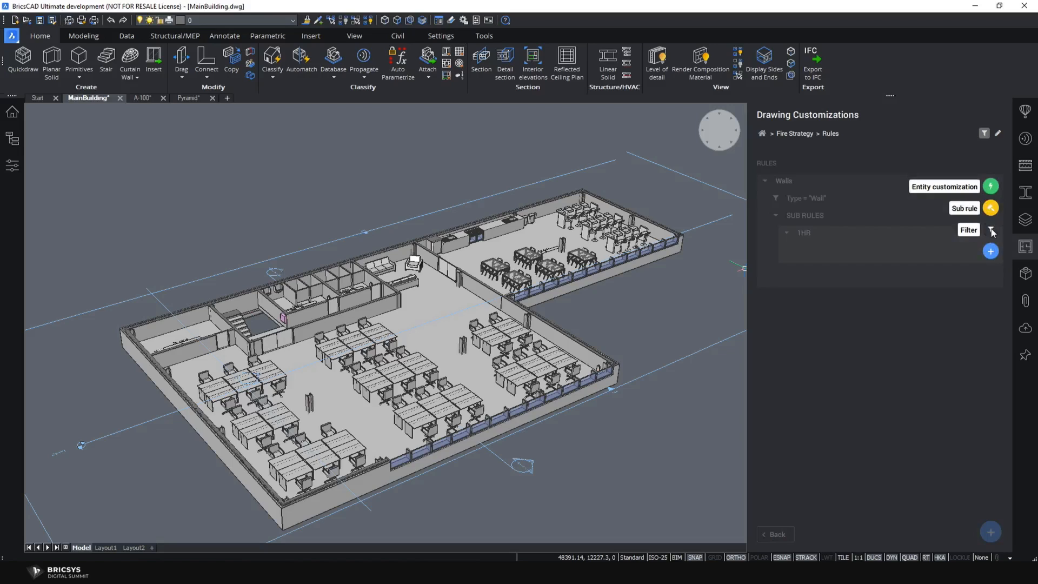
pyautogui.click(991, 230)
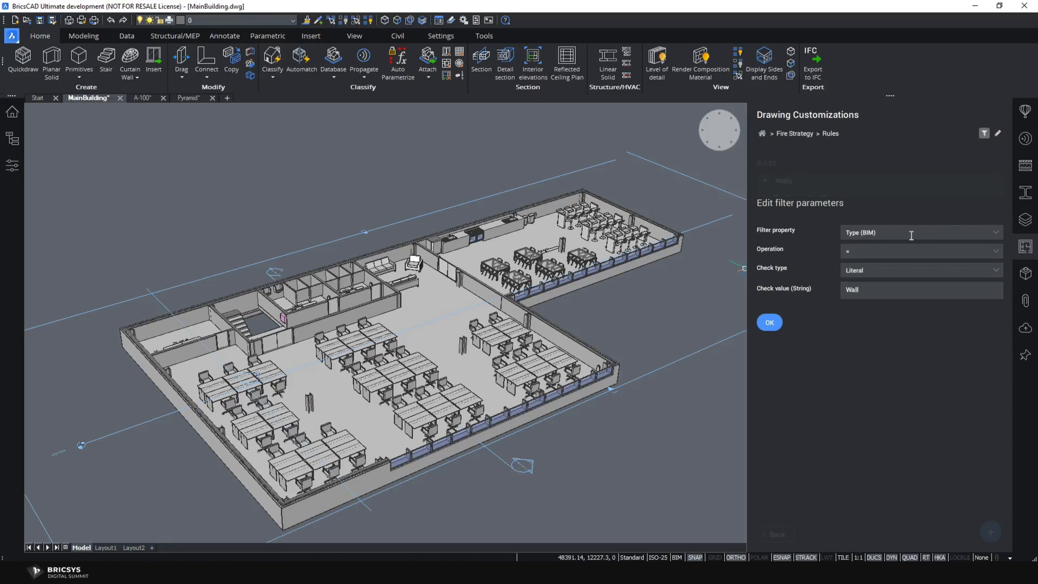
pyautogui.moveTo(878, 231); pyautogui.dragTo(819, 233)
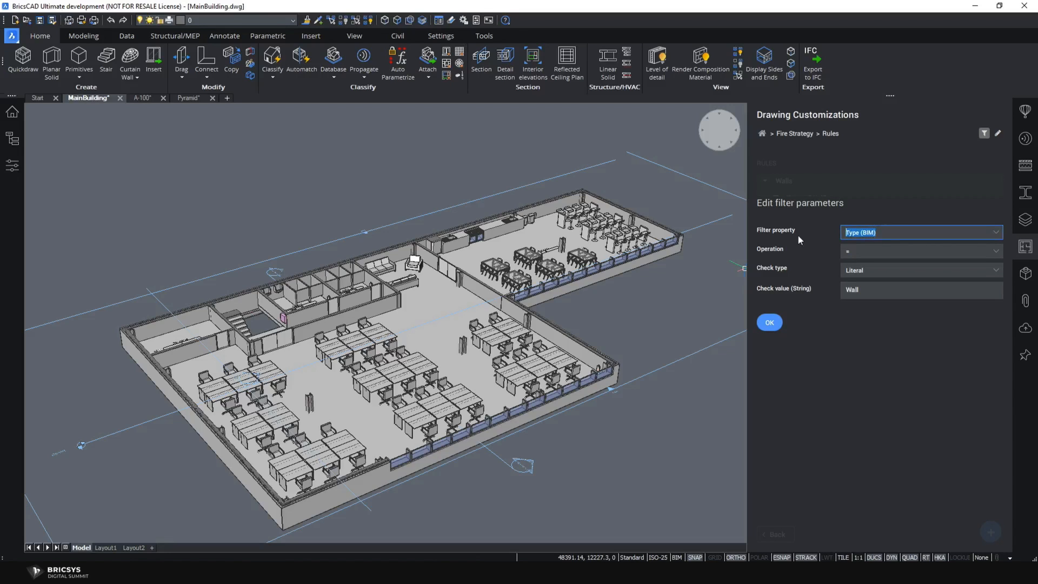
pyautogui.write('wall')
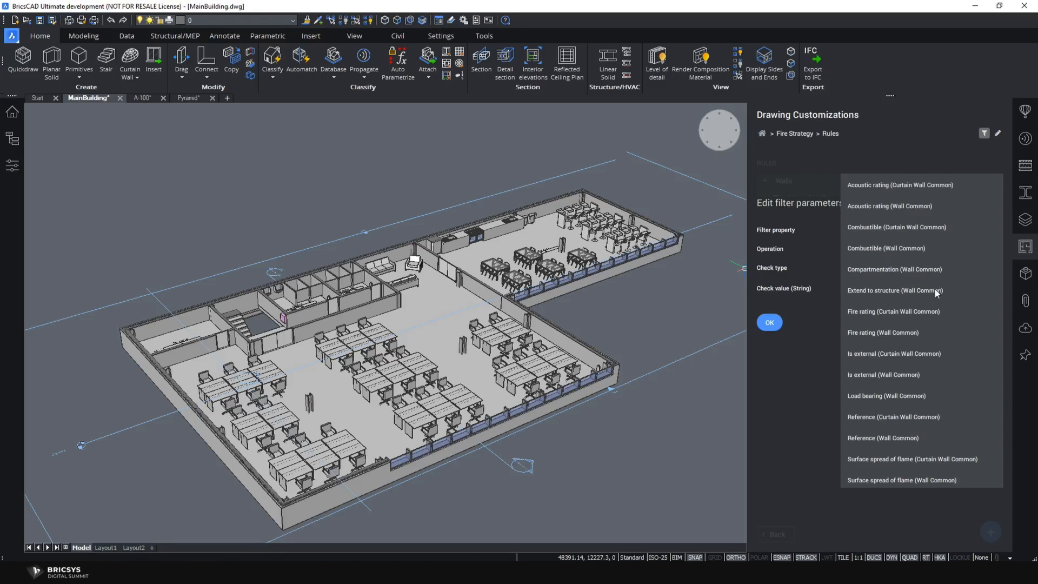
pyautogui.click(860, 333)
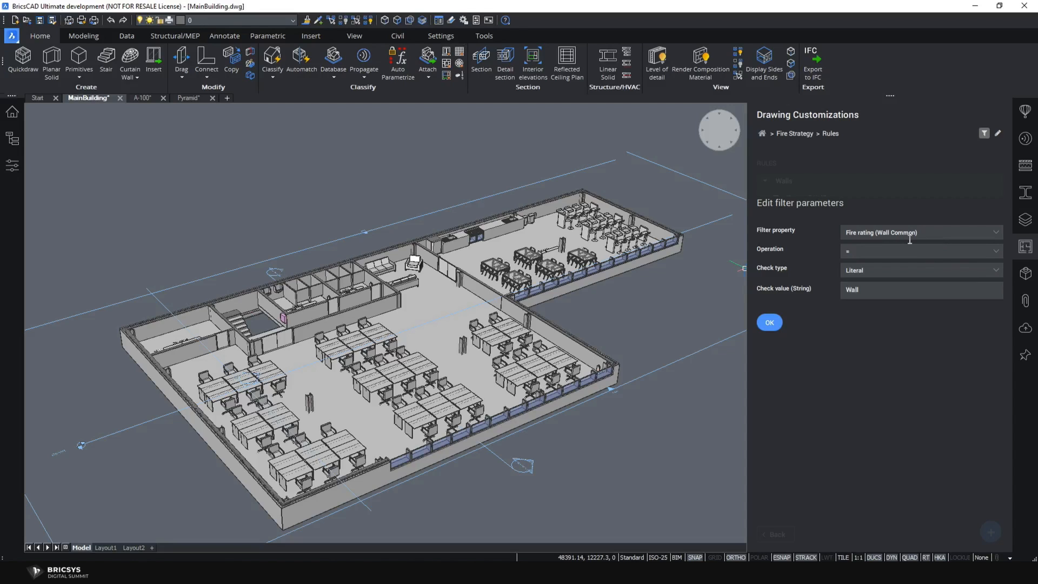
pyautogui.click(891, 292)
pyautogui.hotkey('ctrl', 'a')
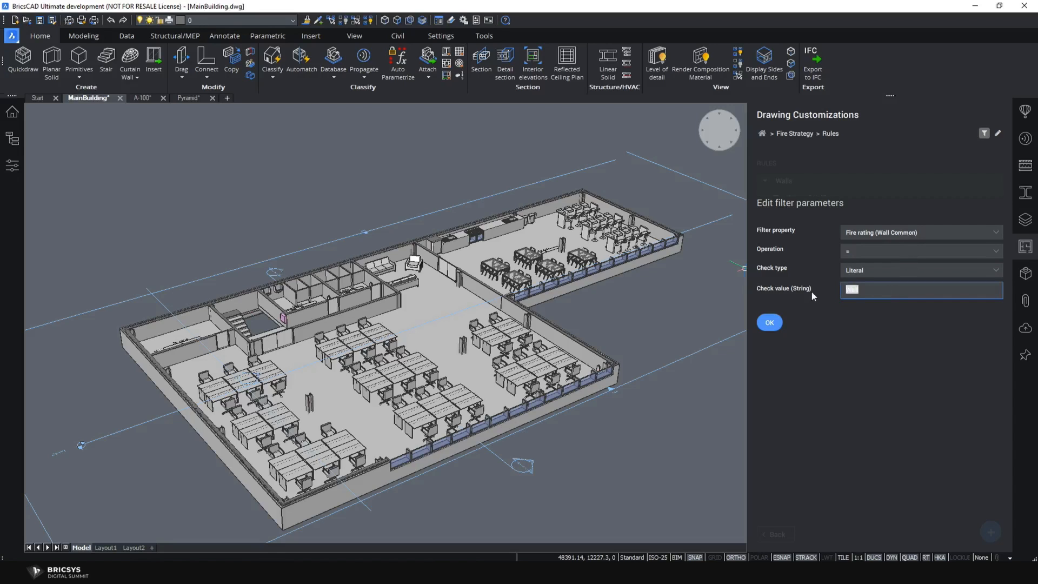
pyautogui.write('1Hr')
pyautogui.click(772, 323)
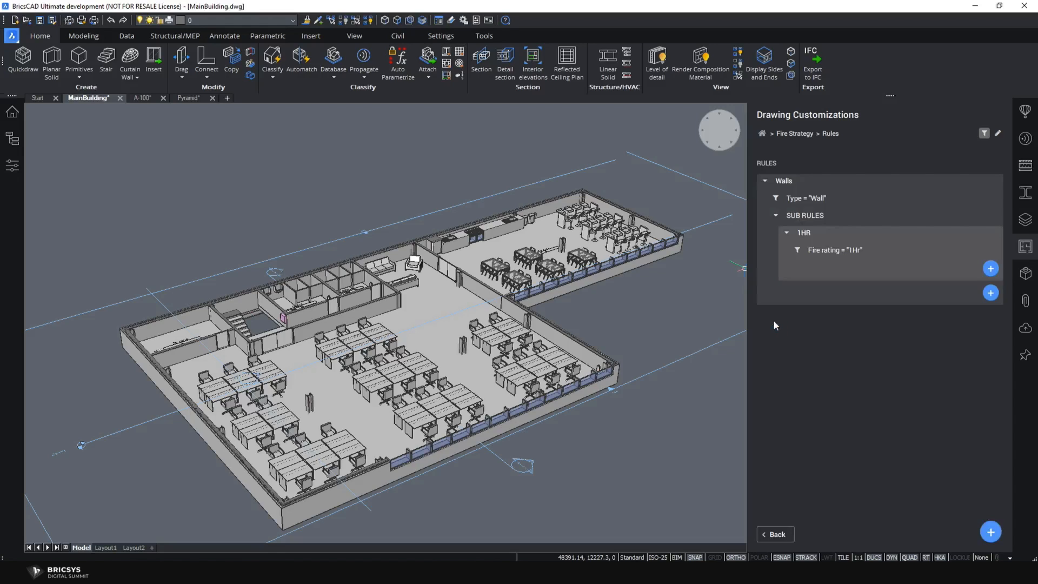
# - Assign the Walls_Fire rating_1Hr entity customization to the 1HR sub rule
pyautogui.click(990, 269)
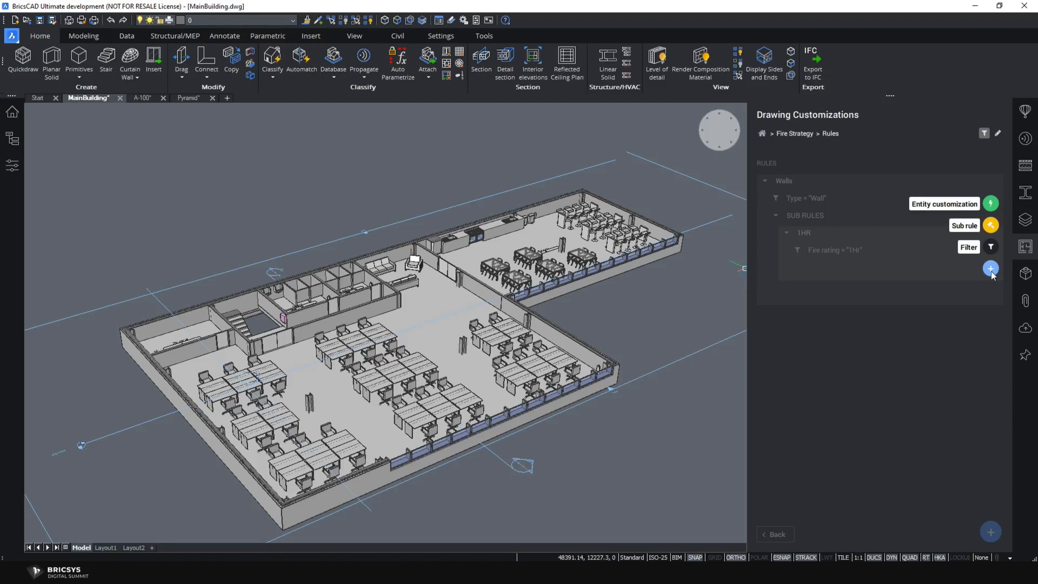
pyautogui.click(991, 204)
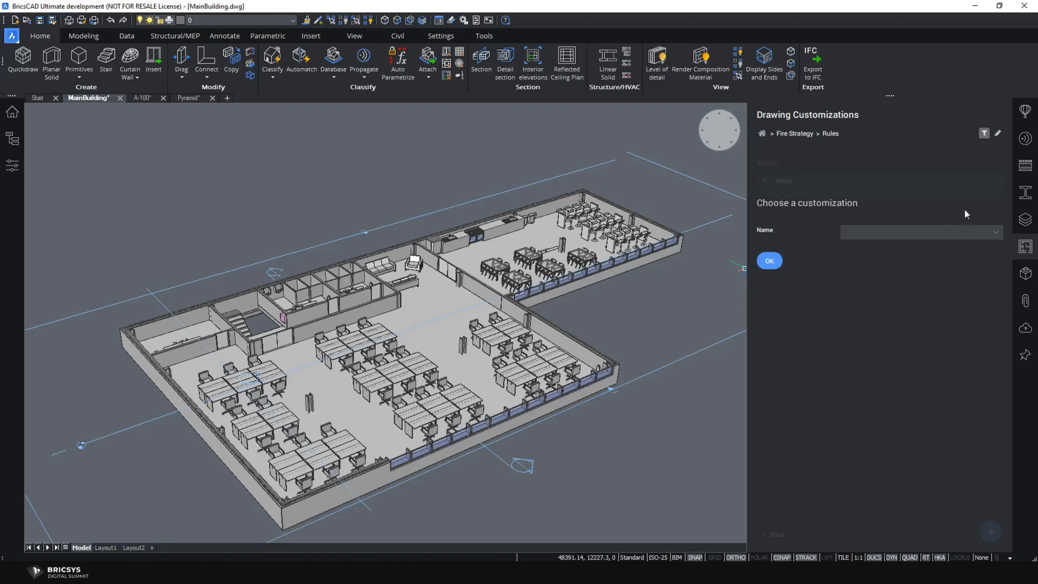
pyautogui.click(995, 232)
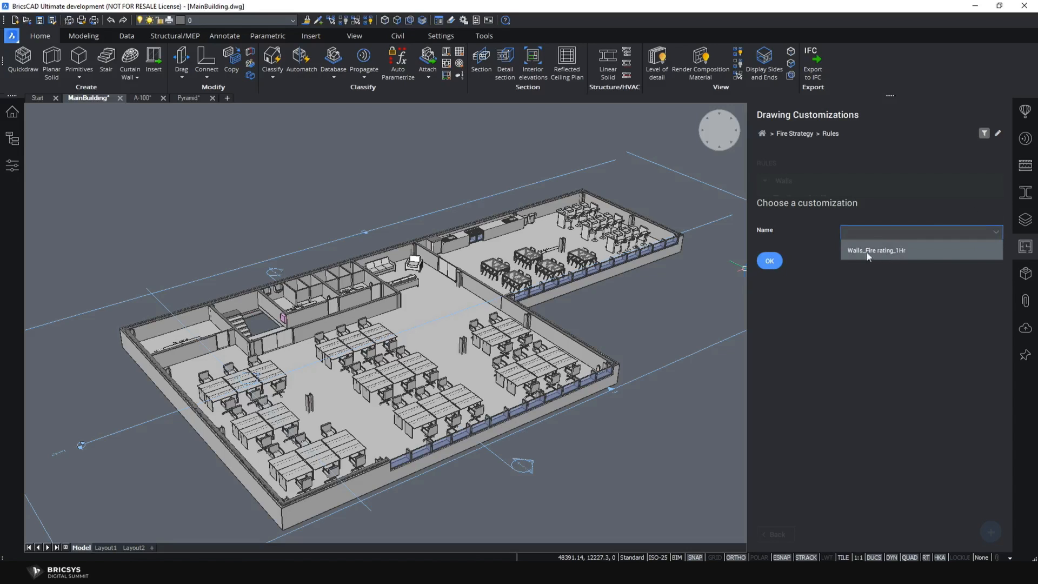
pyautogui.click(915, 252)
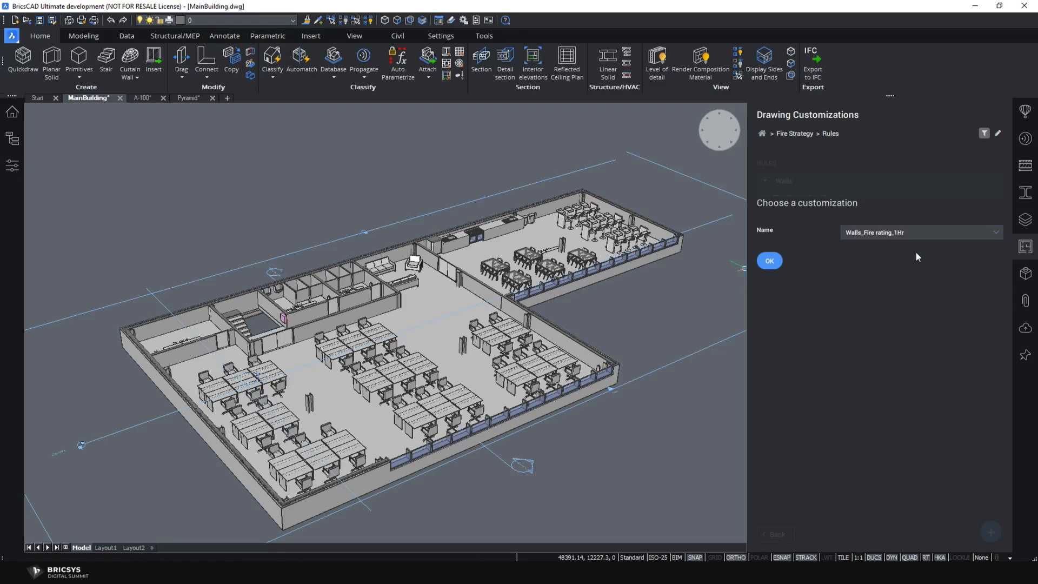
pyautogui.click(769, 261)
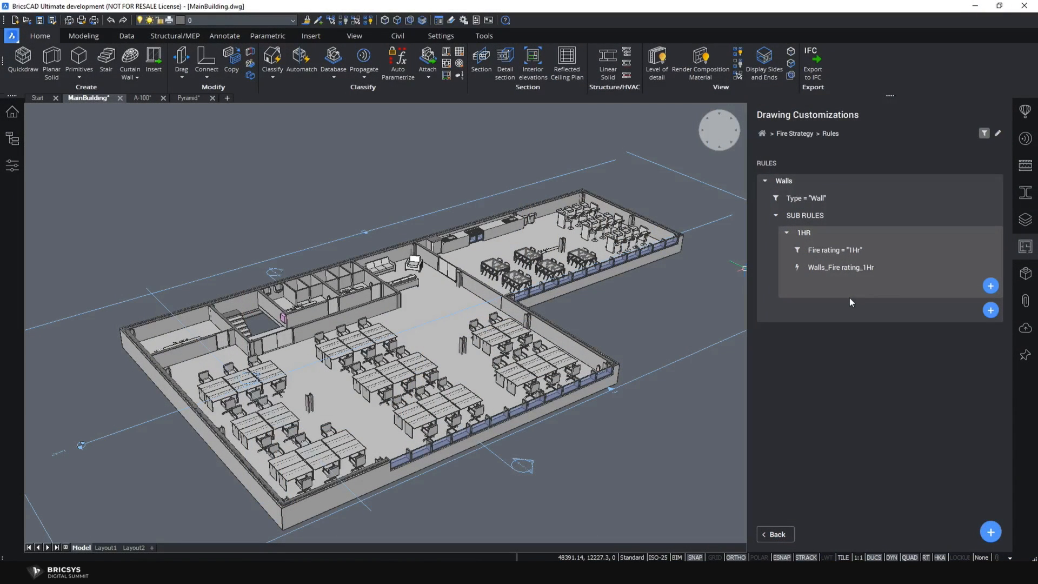
pyautogui.moveTo(831, 199)
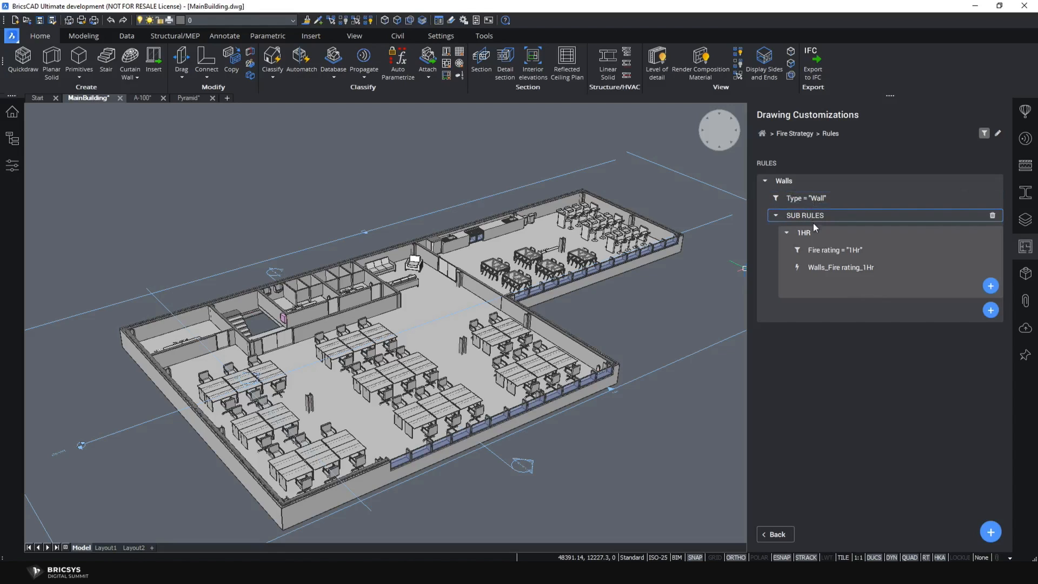
pyautogui.moveTo(813, 231)
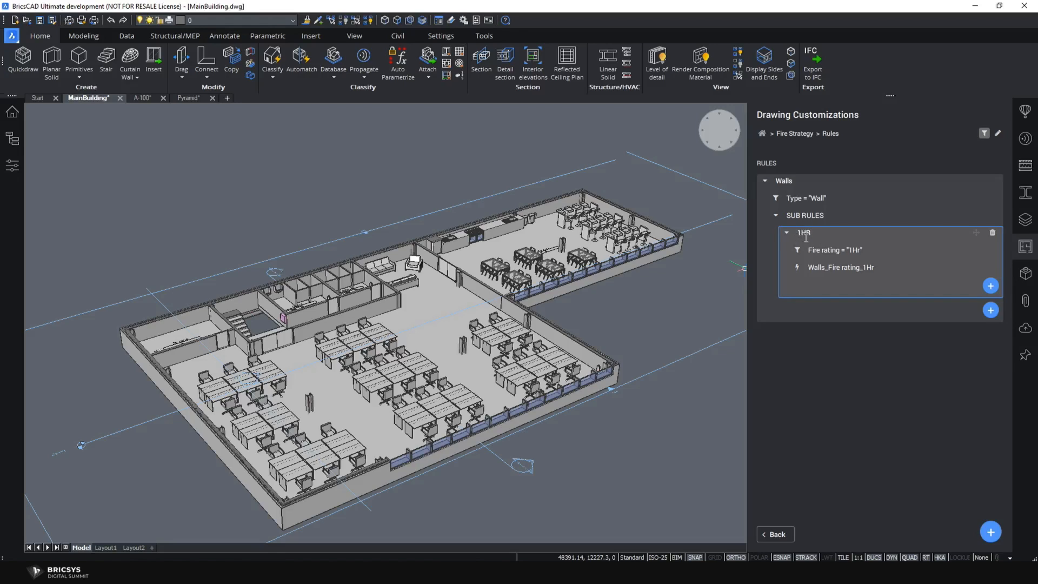
pyautogui.moveTo(809, 254)
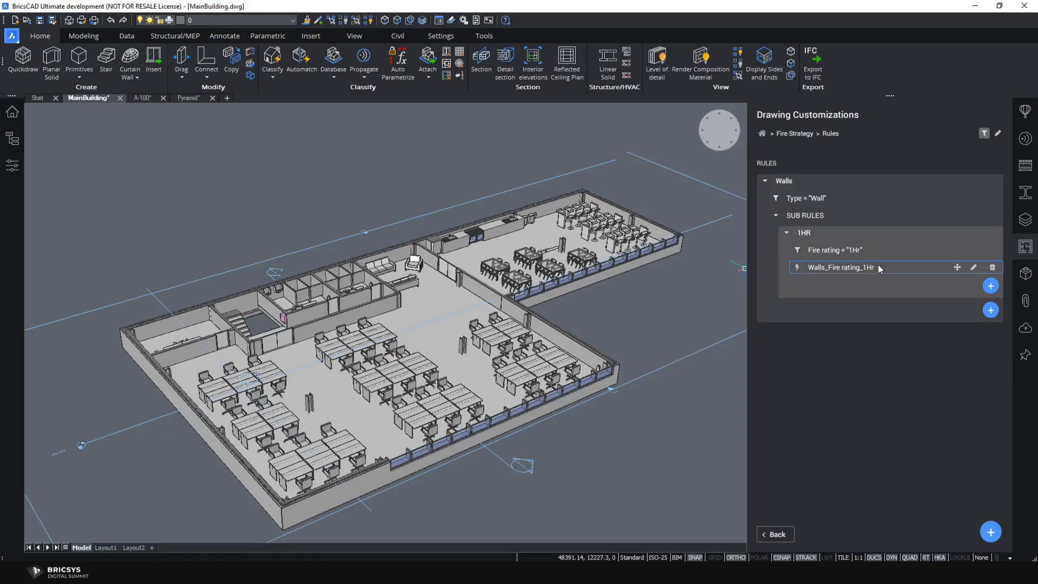
pyautogui.click(990, 310)
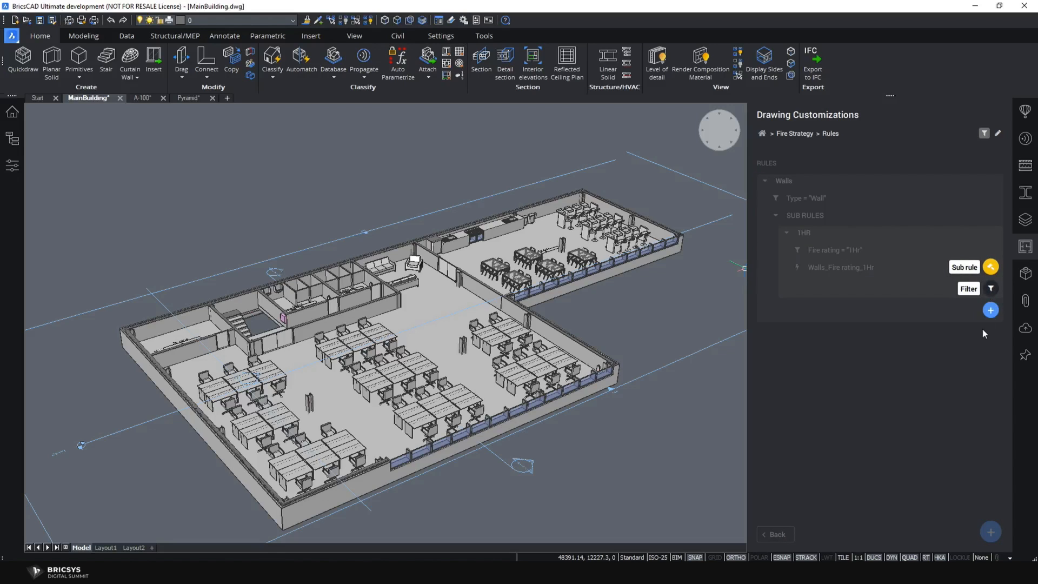
pyautogui.click(977, 334)
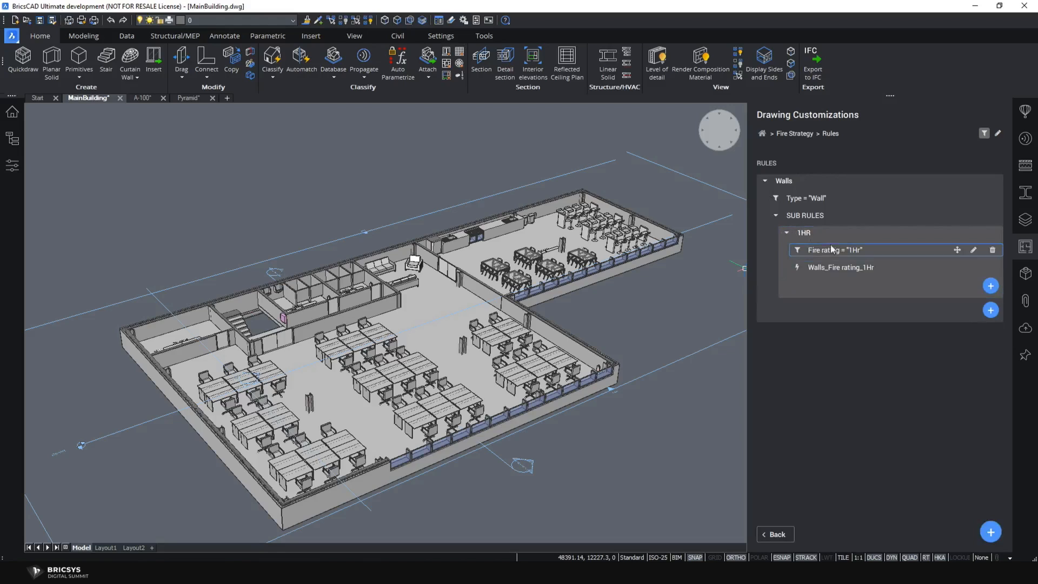
# - Return to the Fire Strategy entity customizations, duplicate Walls_Fire rating_1Hr and rename the copy as Walls_Fire rating_2Hr
pyautogui.click(984, 133)
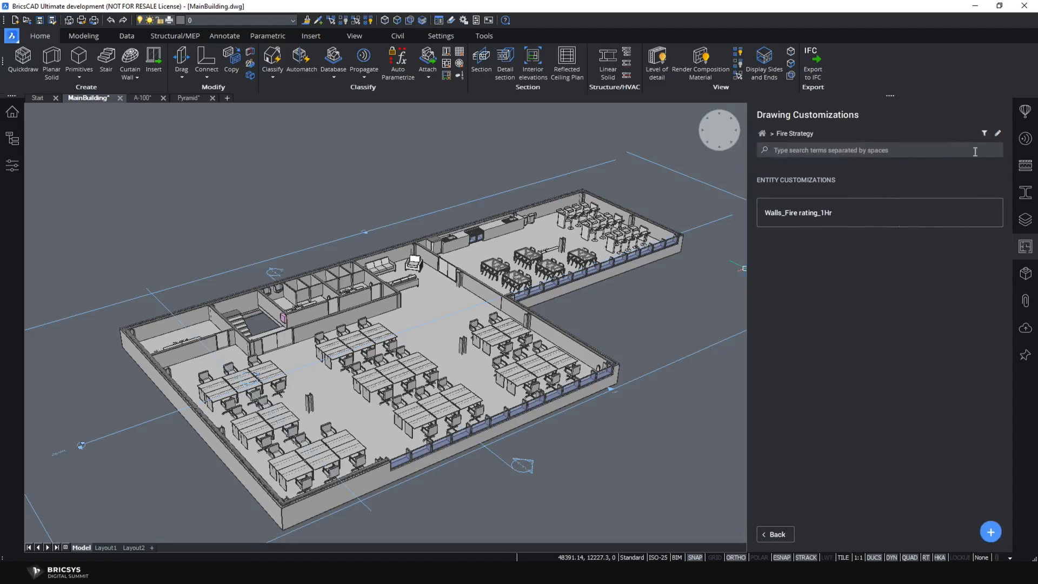
pyautogui.click(956, 215)
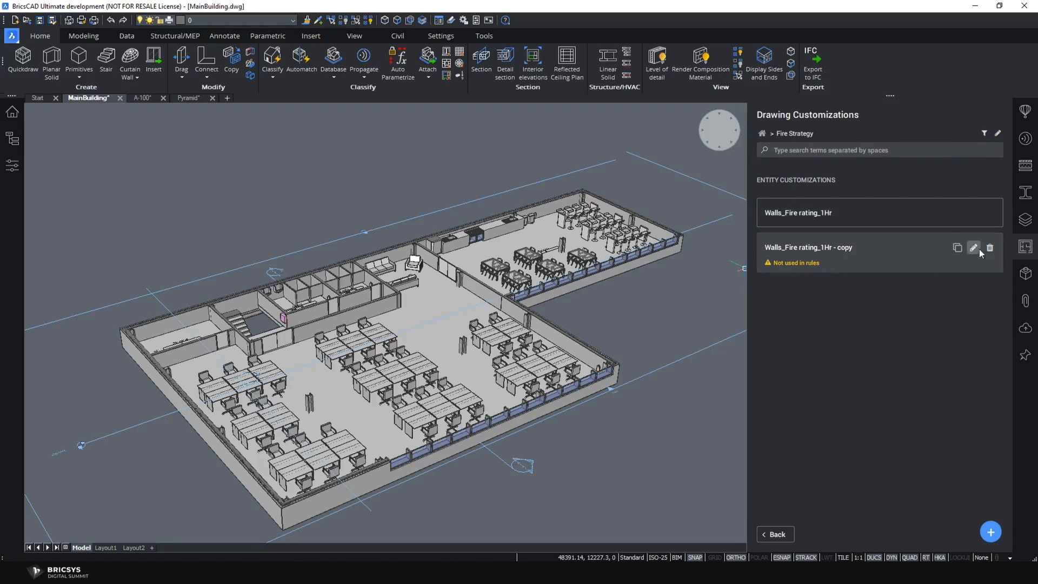
pyautogui.click(975, 249)
pyautogui.click(854, 248)
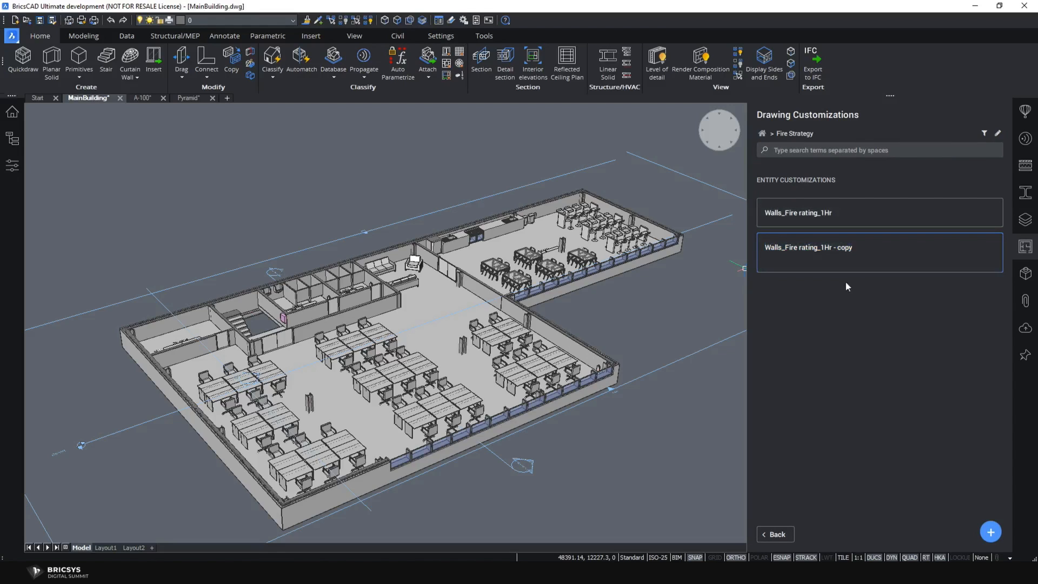
pyautogui.press('BackSpace')
pyautogui.press('BackSpace')
pyautogui.press('BackSpace')
pyautogui.press('BackSpace')
pyautogui.press('BackSpace')
pyautogui.press('BackSpace')
pyautogui.press('BackSpace')
pyautogui.press('BackSpace')
pyautogui.press('BackSpace')
pyautogui.press('BackSpace')
pyautogui.write('2Hr')
pyautogui.press('Return')
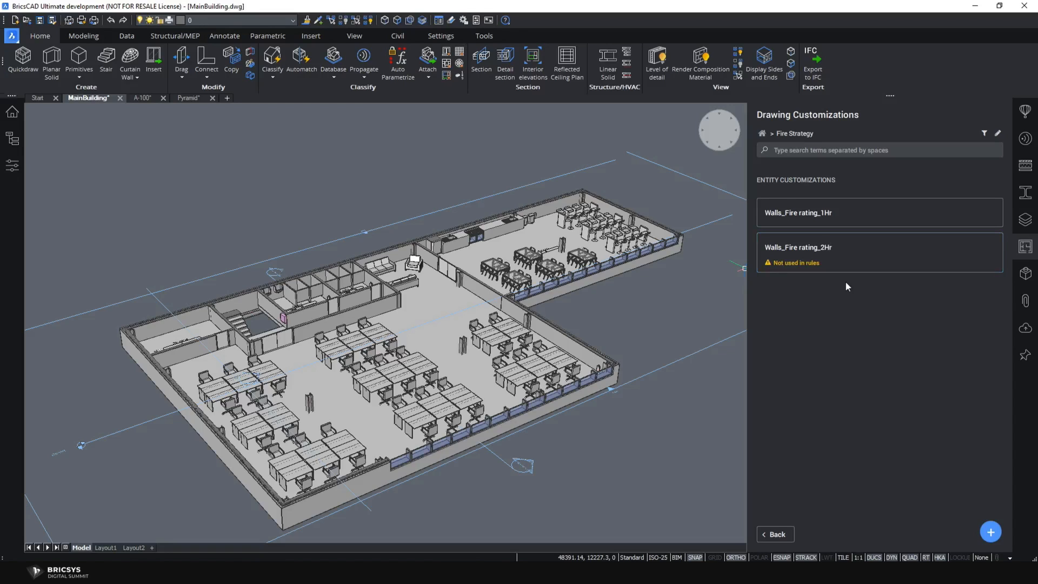
# - In the section result customization of Walls_Fire rating_2Hr, set Background to Red_Continuous and both Intersection boundary and Intersection fill to Invisible
pyautogui.moveTo(840, 263)
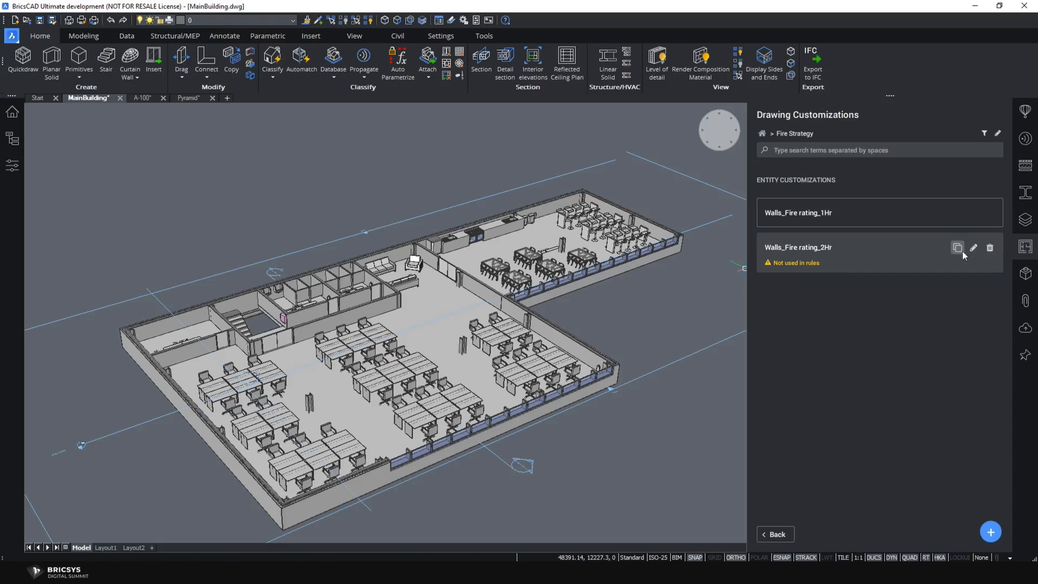
pyautogui.click(906, 254)
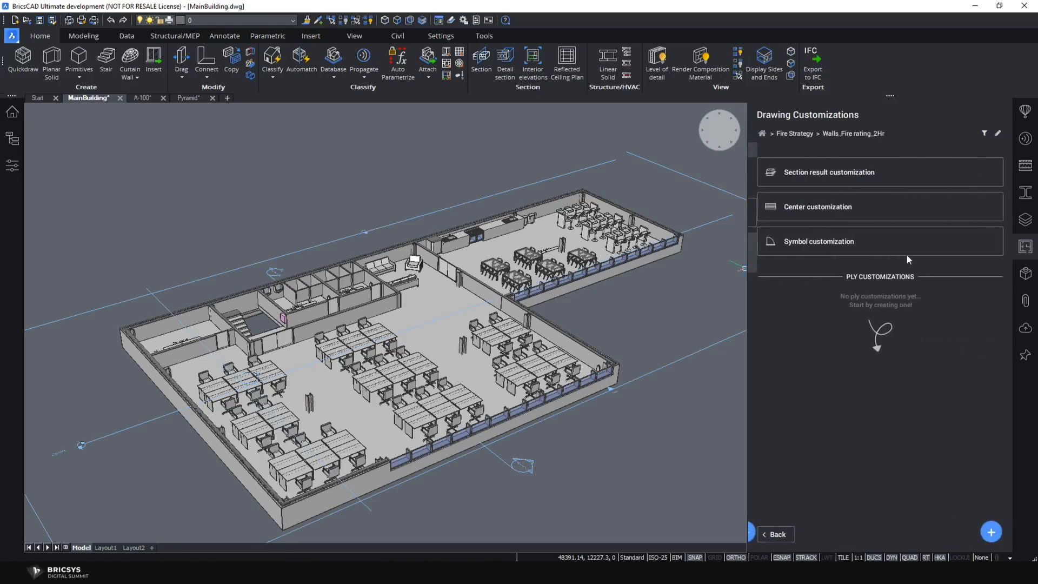
pyautogui.click(853, 180)
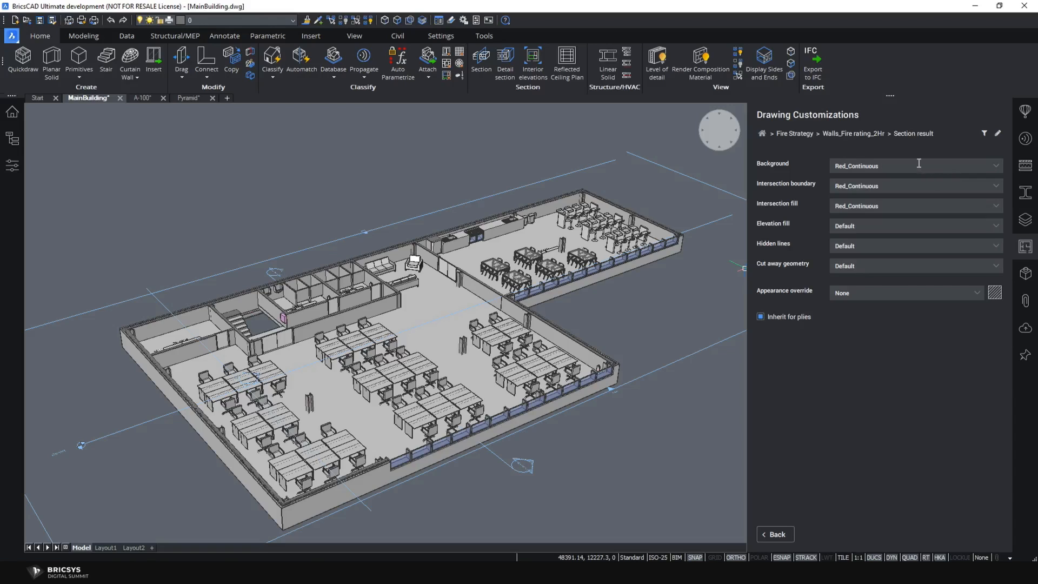
pyautogui.click(997, 167)
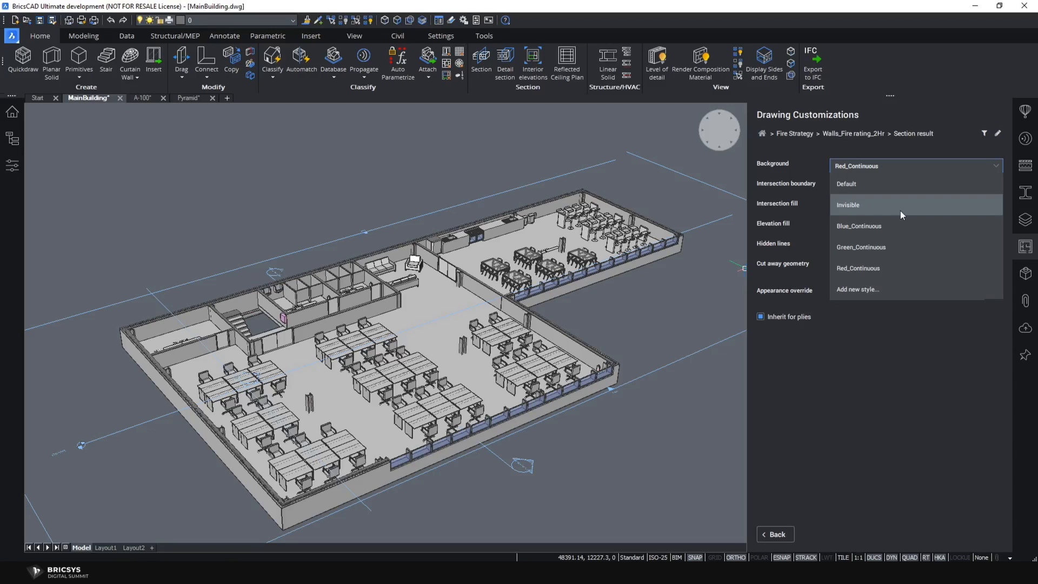
pyautogui.click(879, 267)
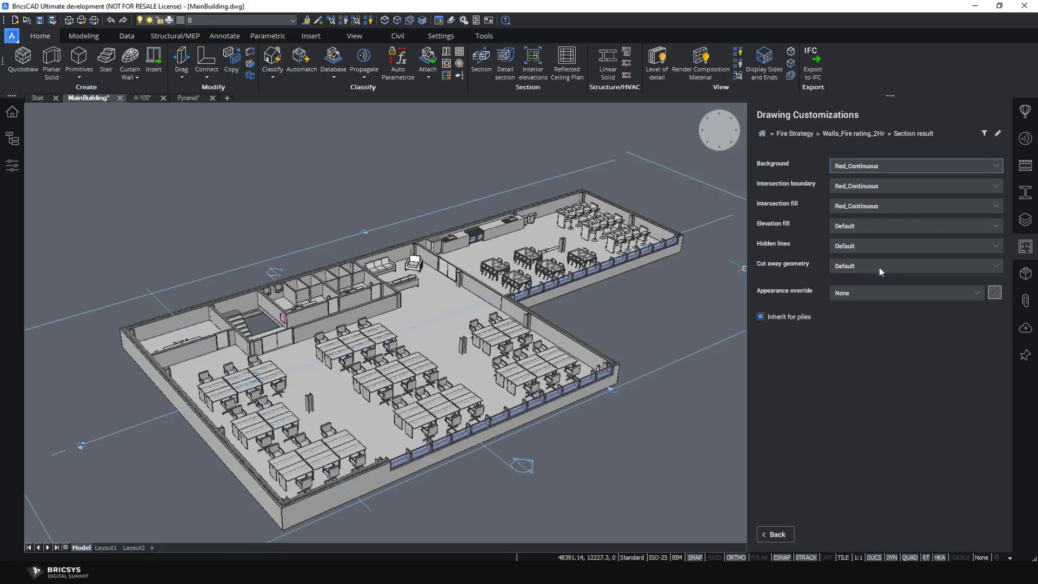
pyautogui.click(1000, 187)
pyautogui.click(922, 224)
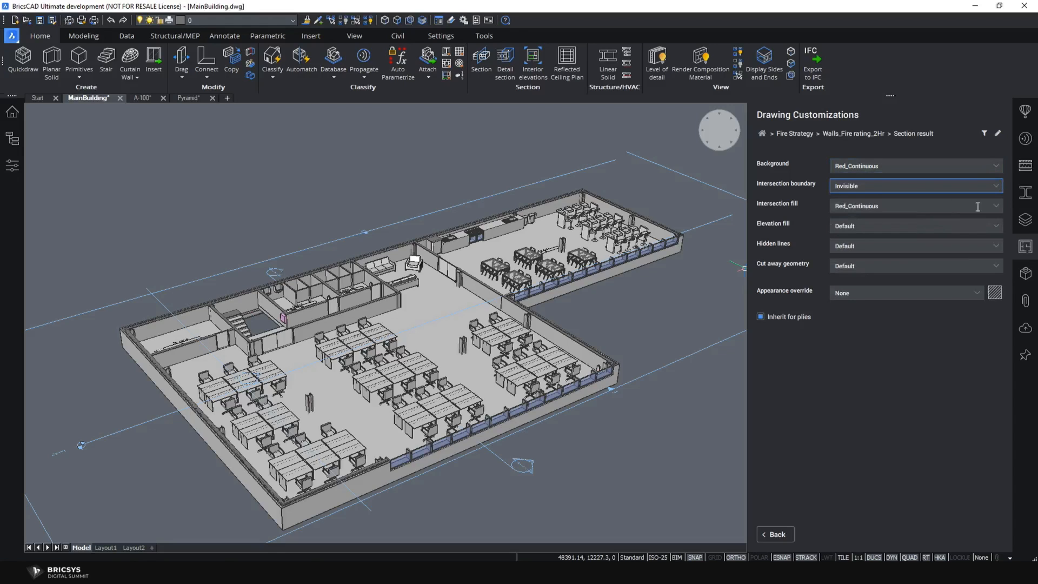
pyautogui.click(997, 207)
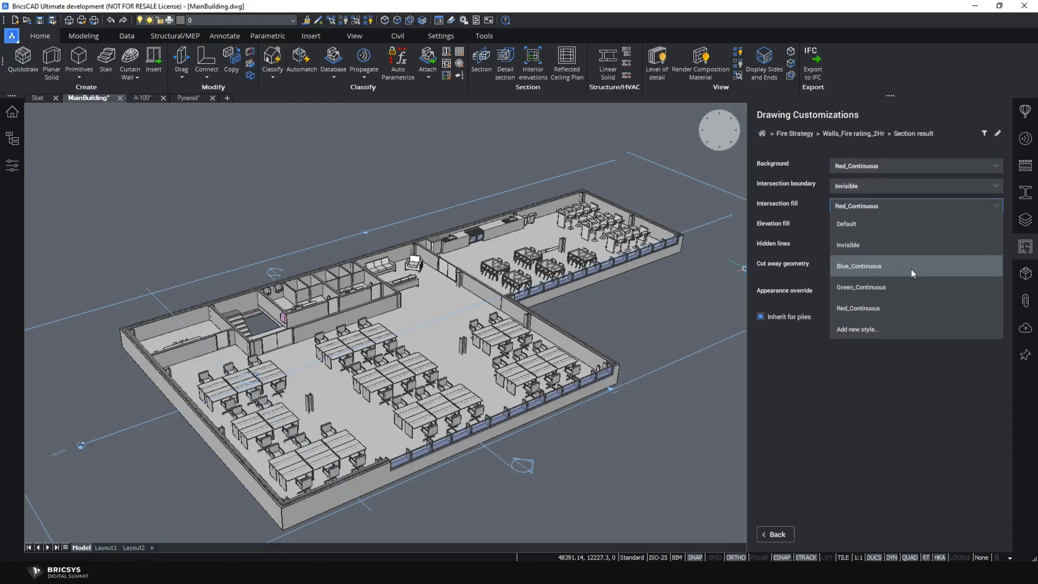
pyautogui.click(874, 246)
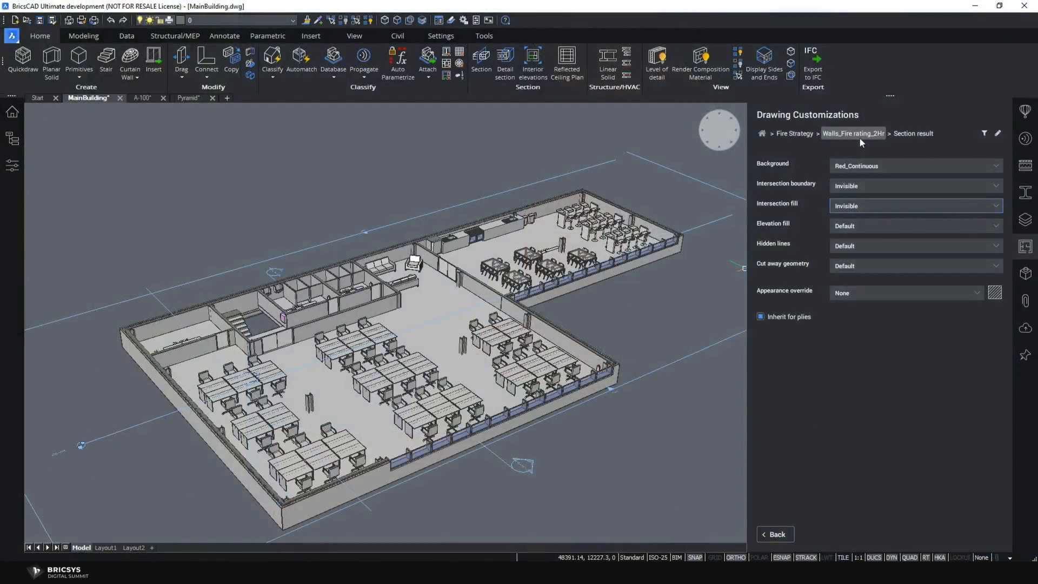
# - From the center customization of Walls_Fire rating_2Hr, open the styles list and add a style named 2DiamondsLine
pyautogui.click(859, 138)
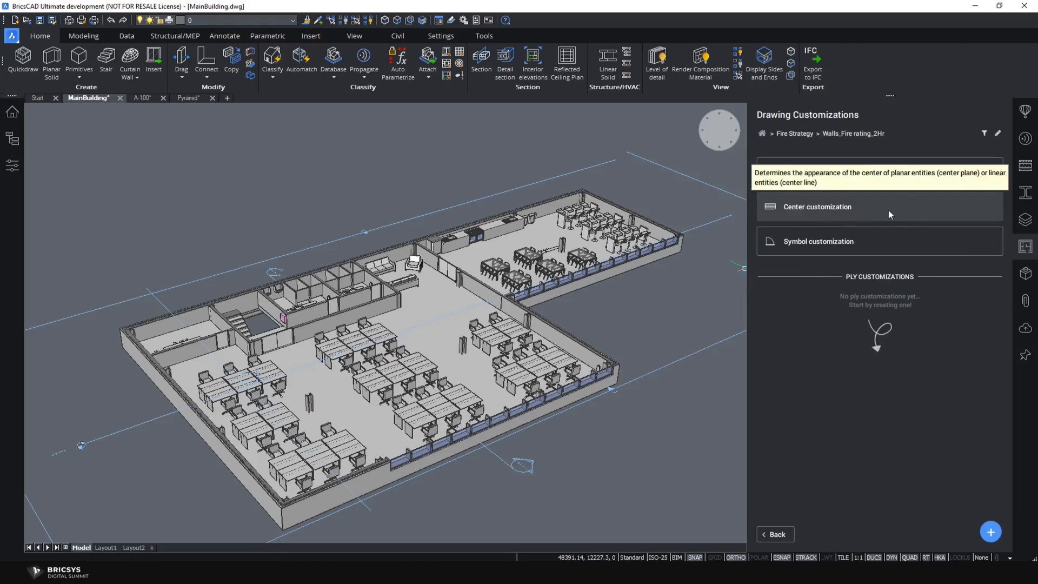
pyautogui.click(848, 209)
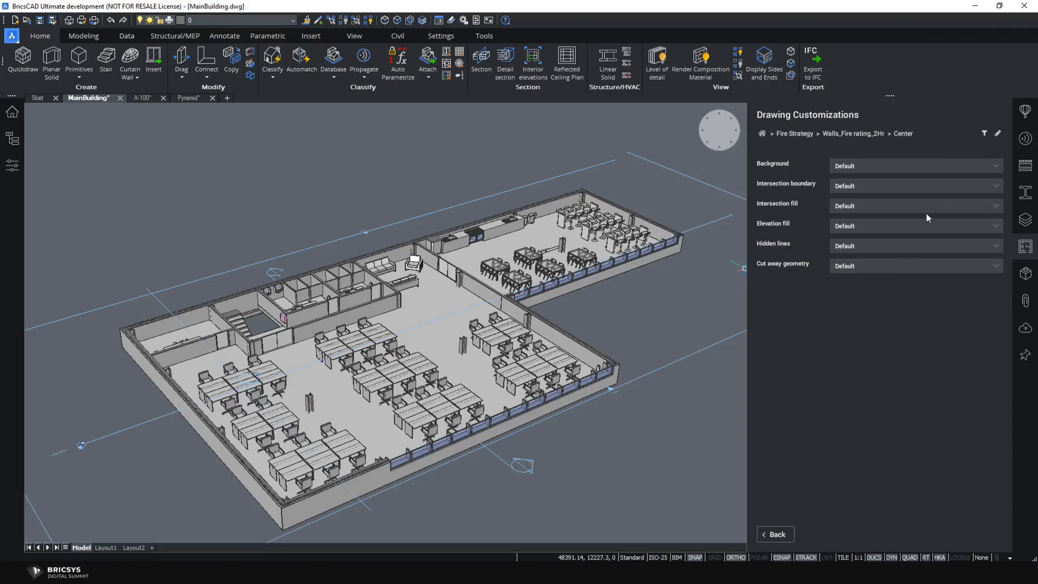
pyautogui.click(998, 134)
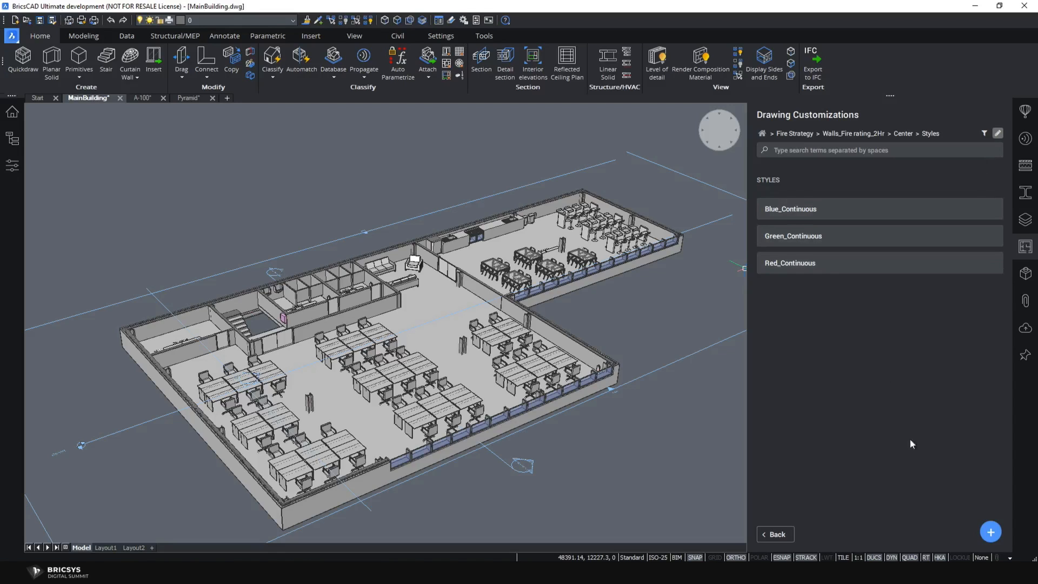
pyautogui.click(991, 532)
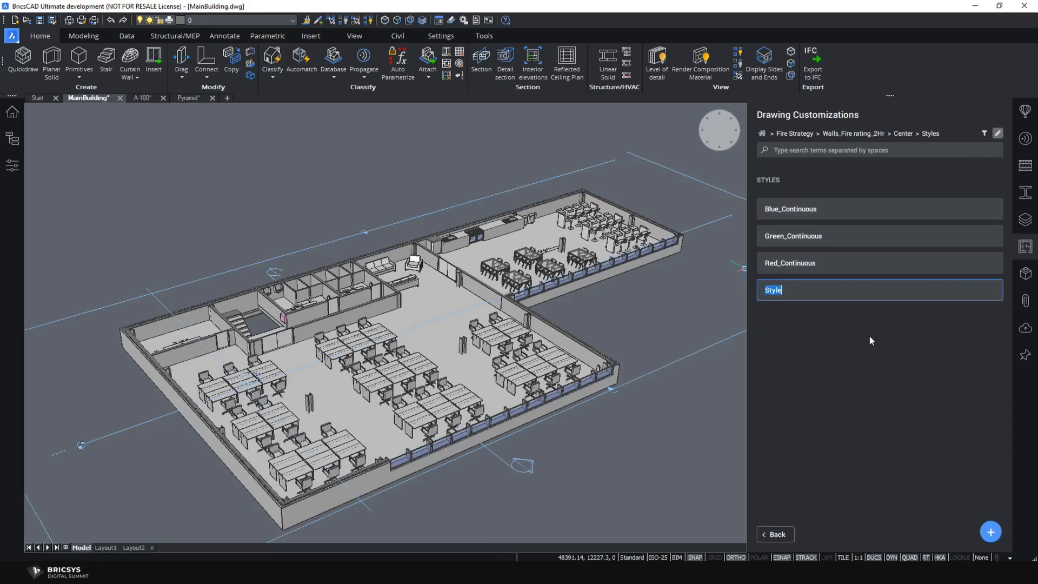
pyautogui.write('2d')
pyautogui.press('BackSpace')
pyautogui.write('DiamondsLine')
pyautogui.press('Return')
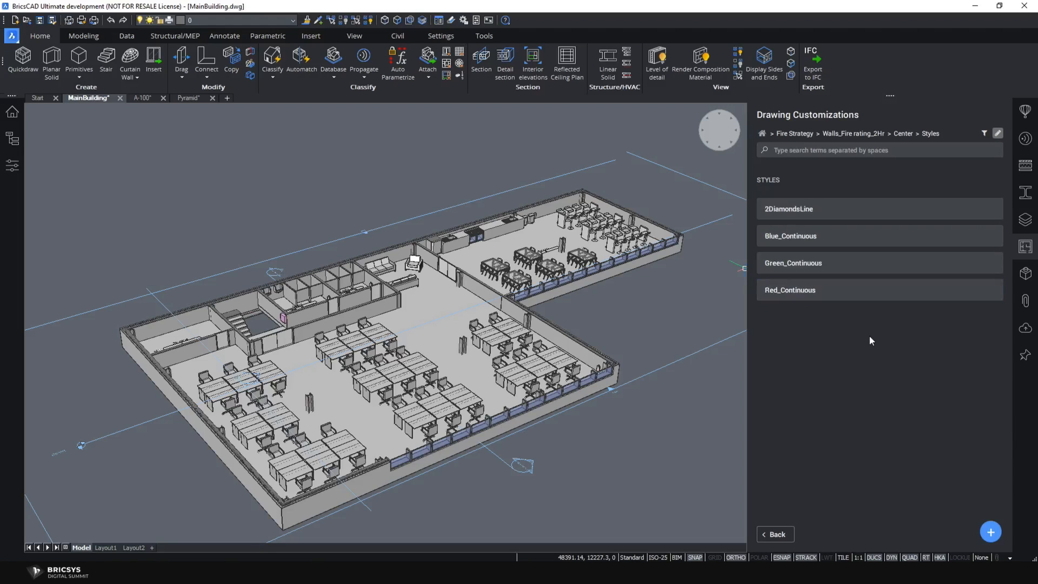
# - Set the color of the 2DiamondsLine style to index color 1 (Red)
pyautogui.click(875, 214)
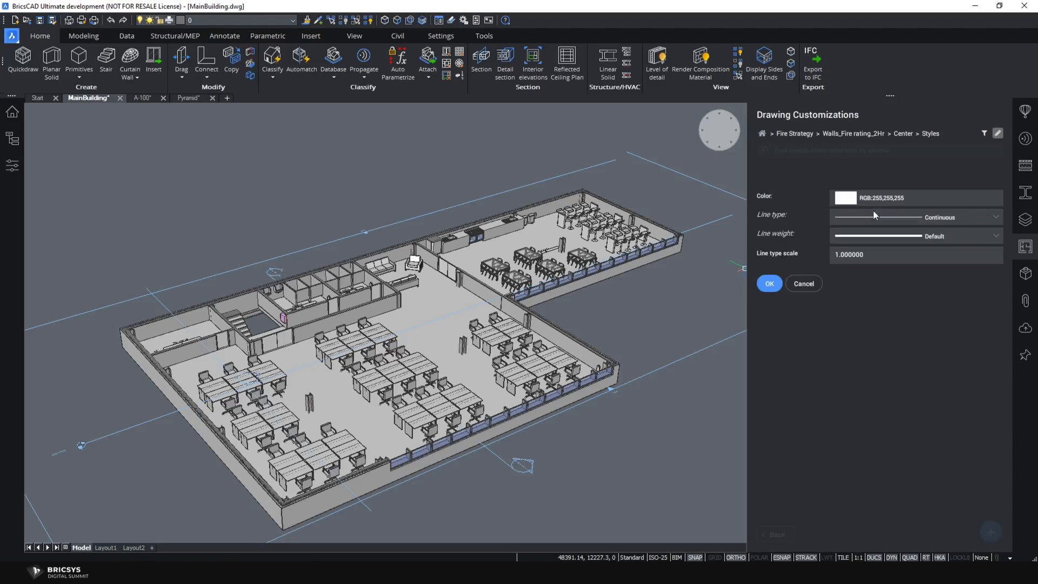
pyautogui.click(886, 201)
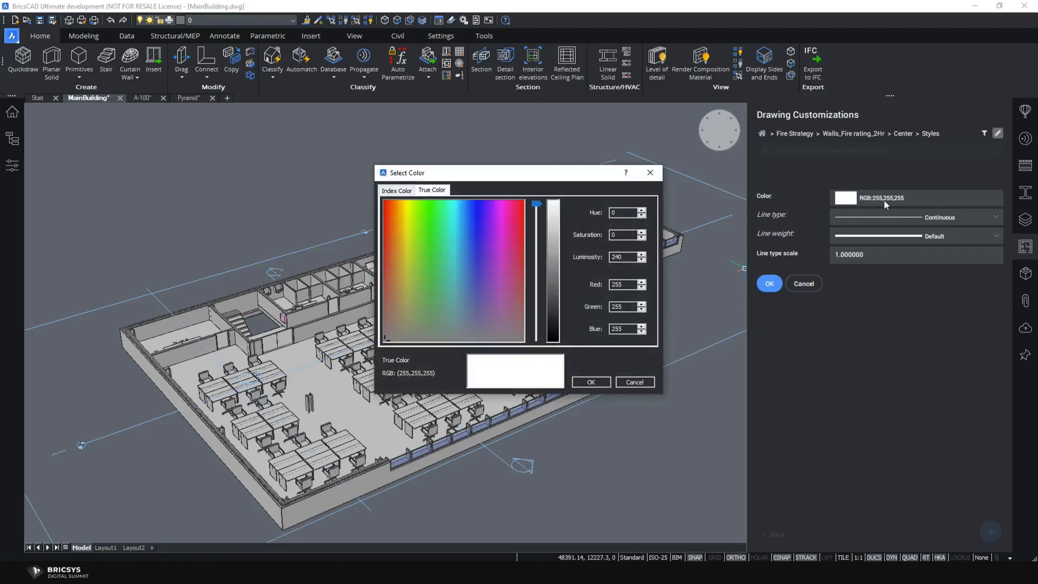
pyautogui.click(389, 191)
pyautogui.click(391, 308)
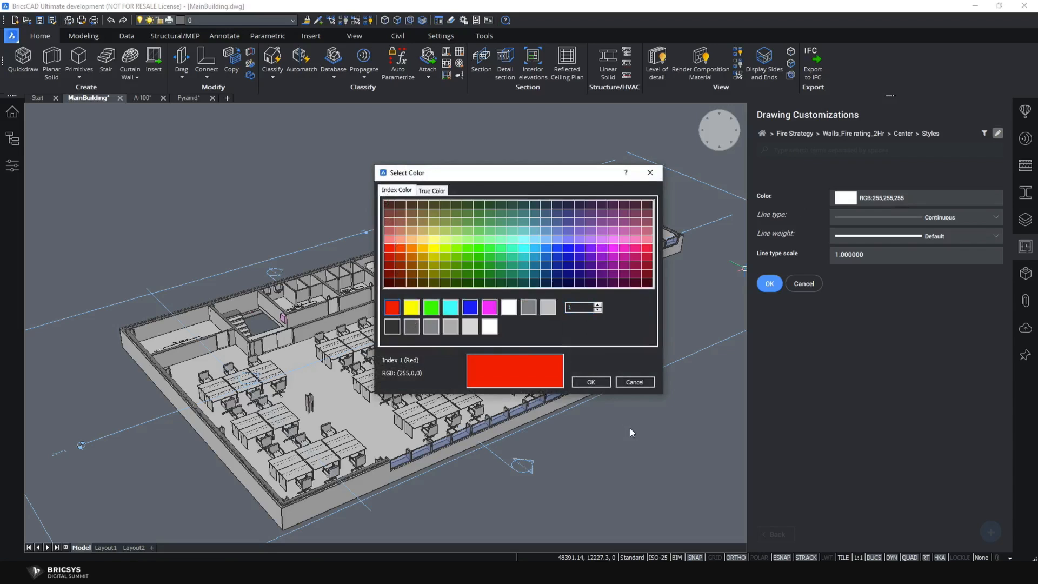
pyautogui.click(591, 382)
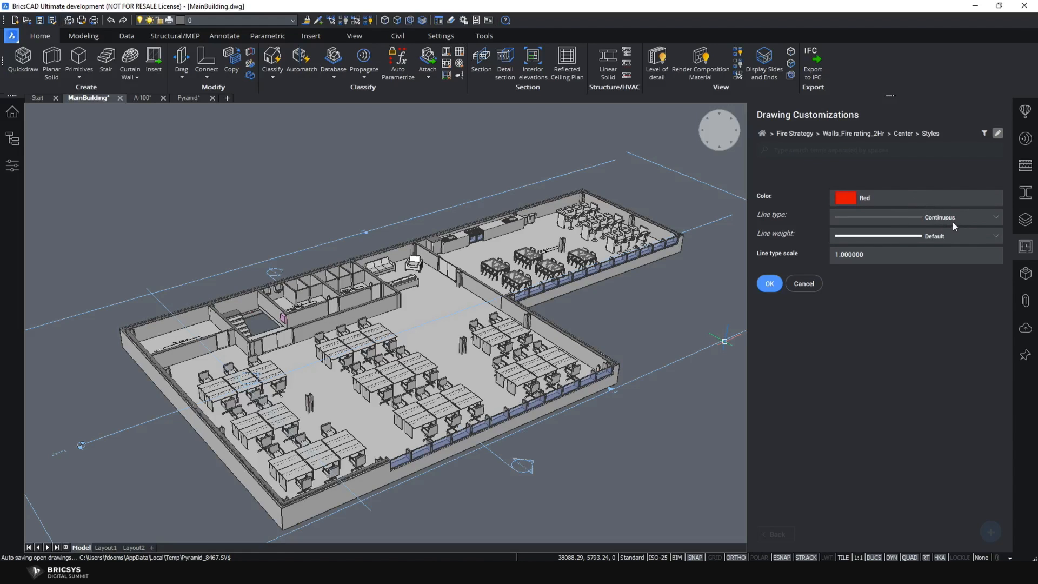
# - For the style's line type, open the linetype file myLineStyles.lin from the In-depth drawing customization folder on the desktop
pyautogui.click(997, 218)
pyautogui.click(955, 255)
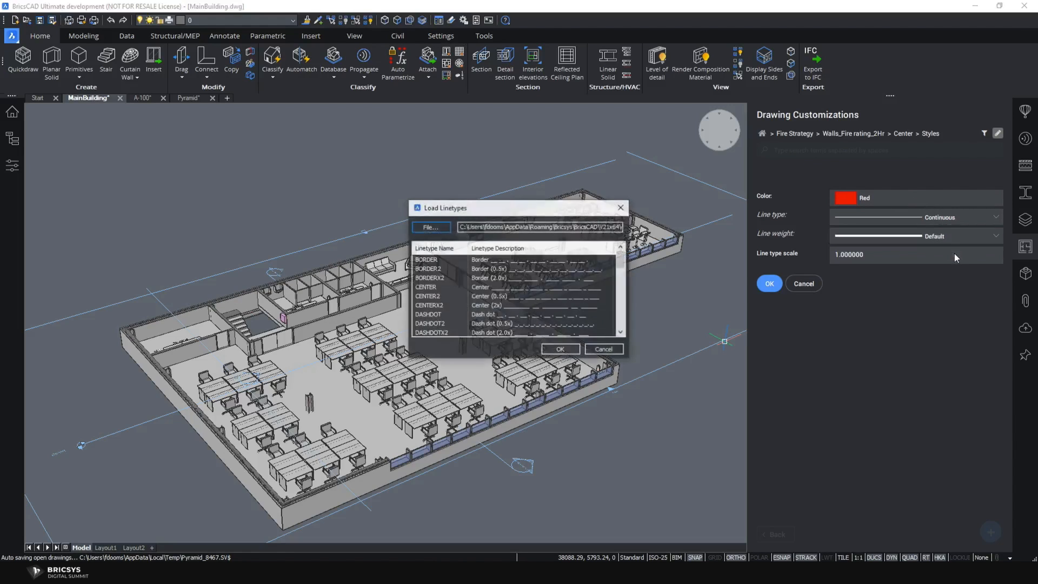
pyautogui.scroll(-2, 564, 300)
pyautogui.scroll(-5, 567, 301)
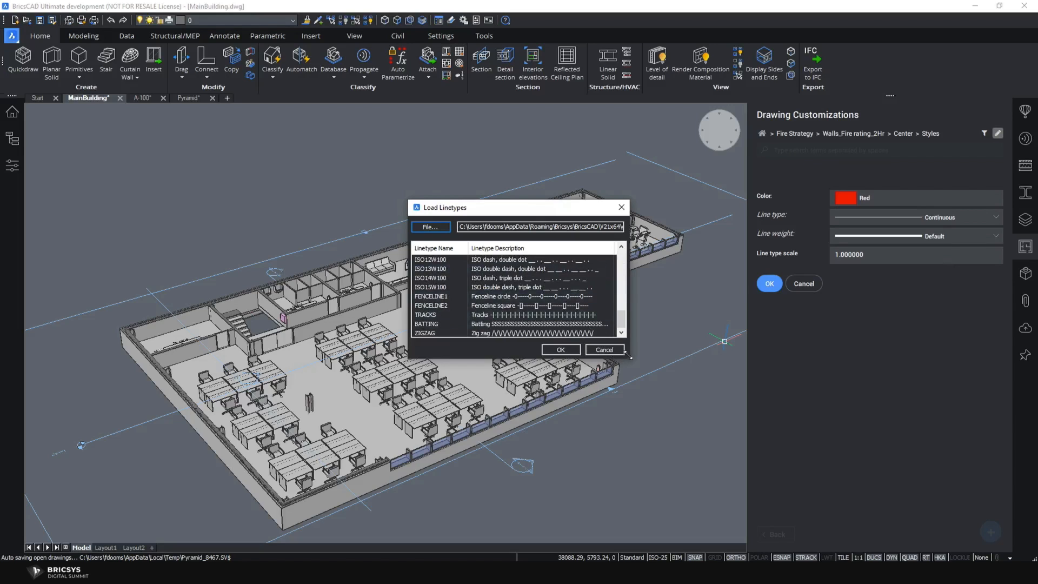
pyautogui.moveTo(628, 356); pyautogui.dragTo(728, 490)
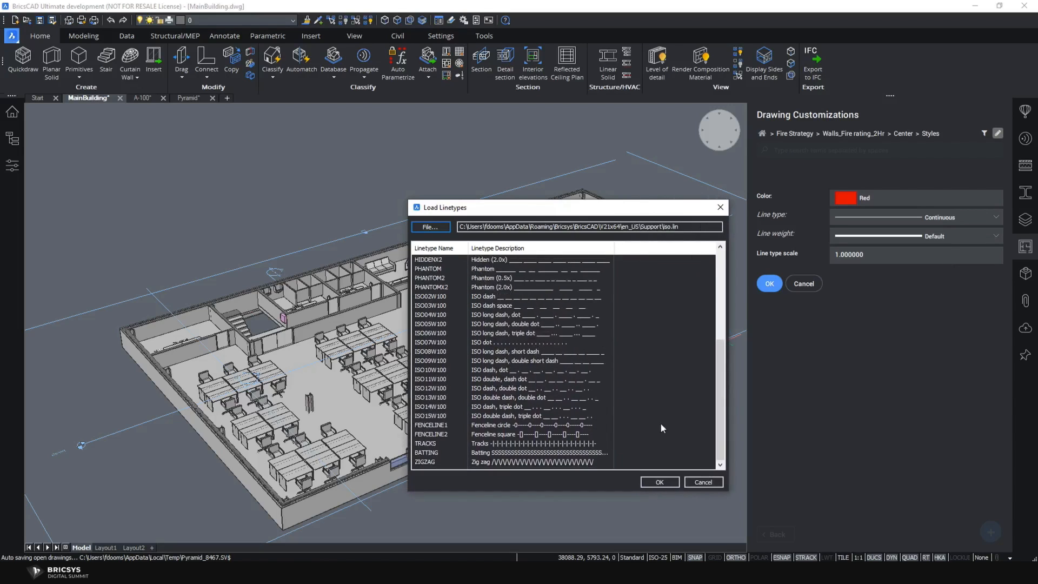
pyautogui.click(428, 227)
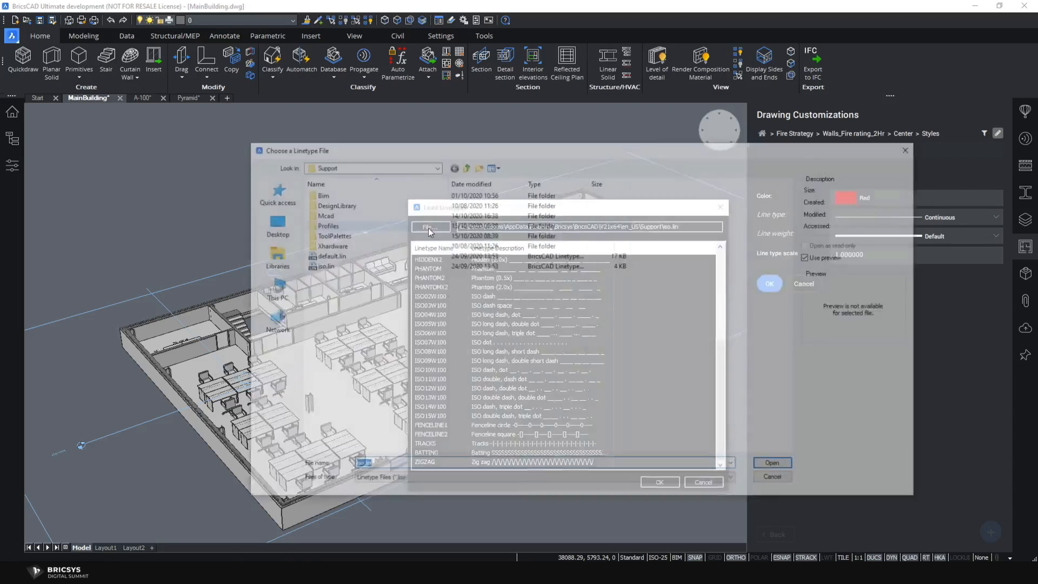
pyautogui.click(281, 233)
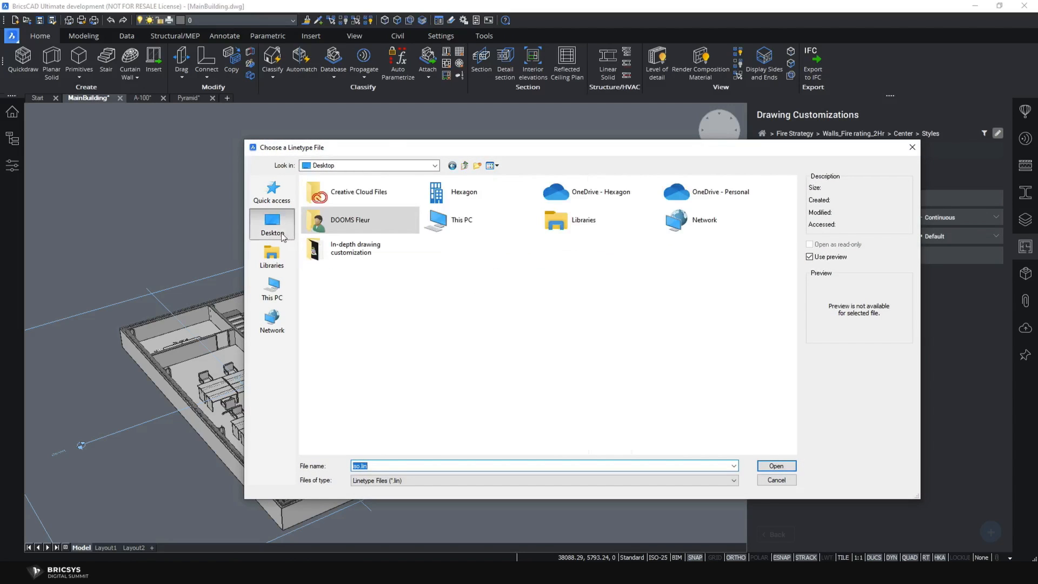
pyautogui.doubleClick(353, 251)
pyautogui.click(354, 216)
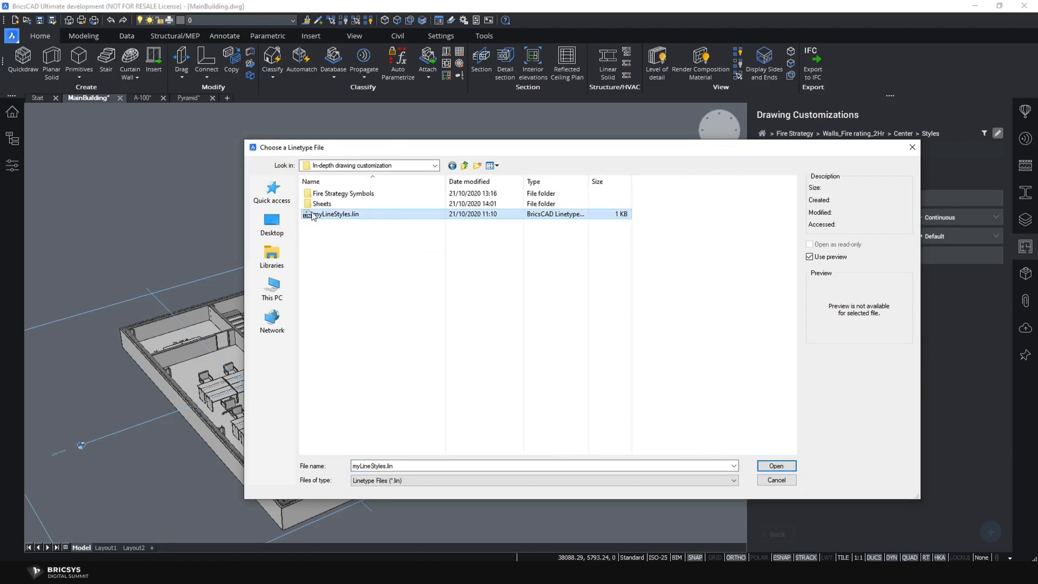
pyautogui.click(776, 466)
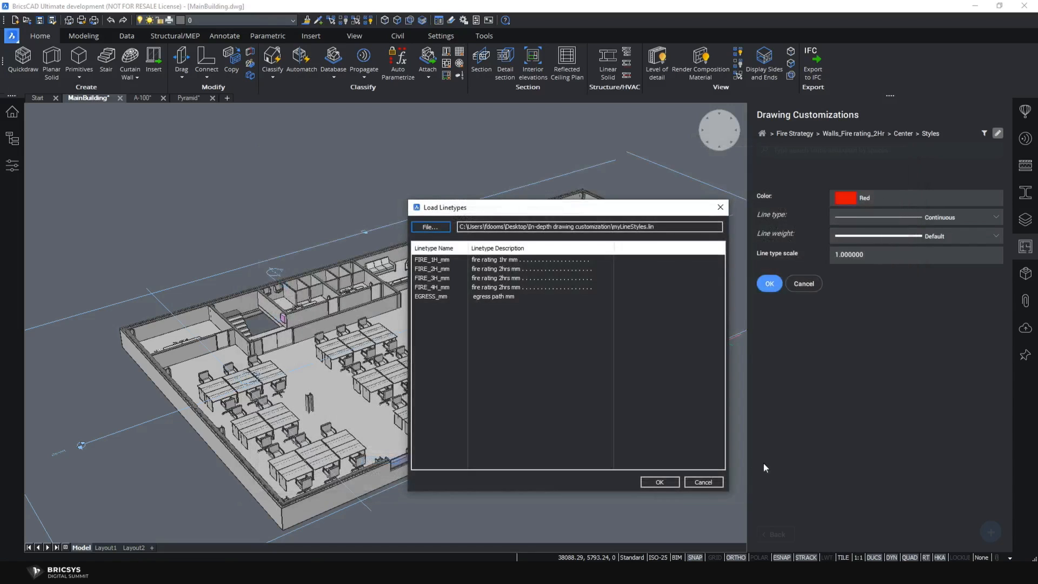
# - Load FIRE_2H_mm as the style's line type, set the line type scale to 0.001 and save the style
pyautogui.moveTo(546, 207); pyautogui.dragTo(461, 172)
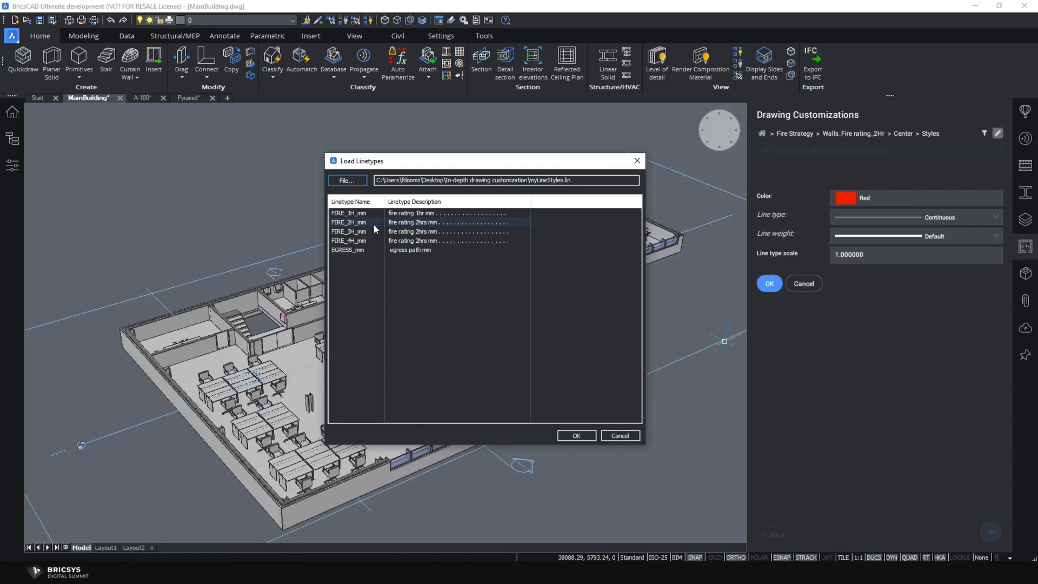
pyautogui.click(374, 224)
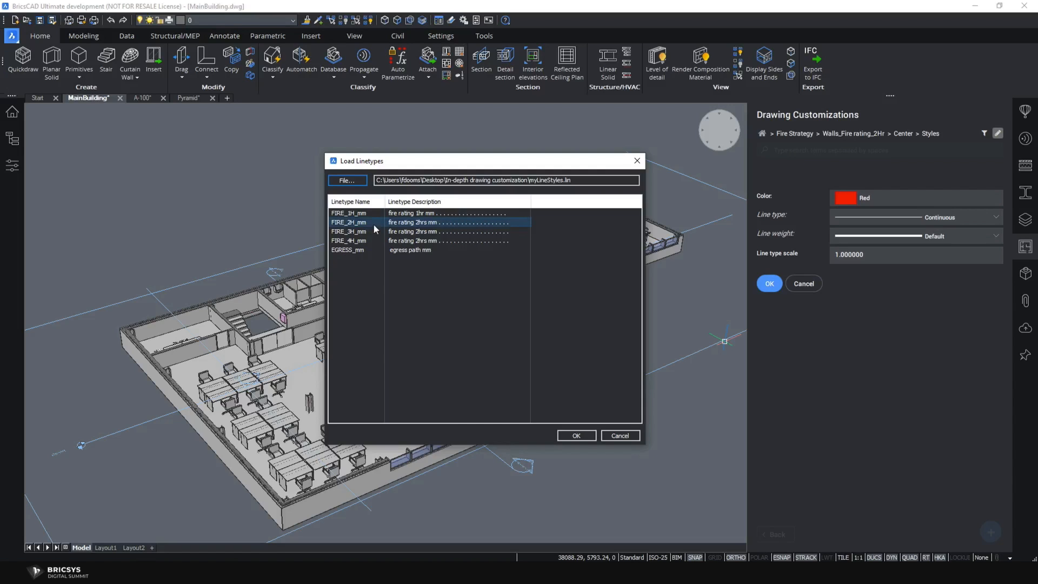
pyautogui.click(576, 435)
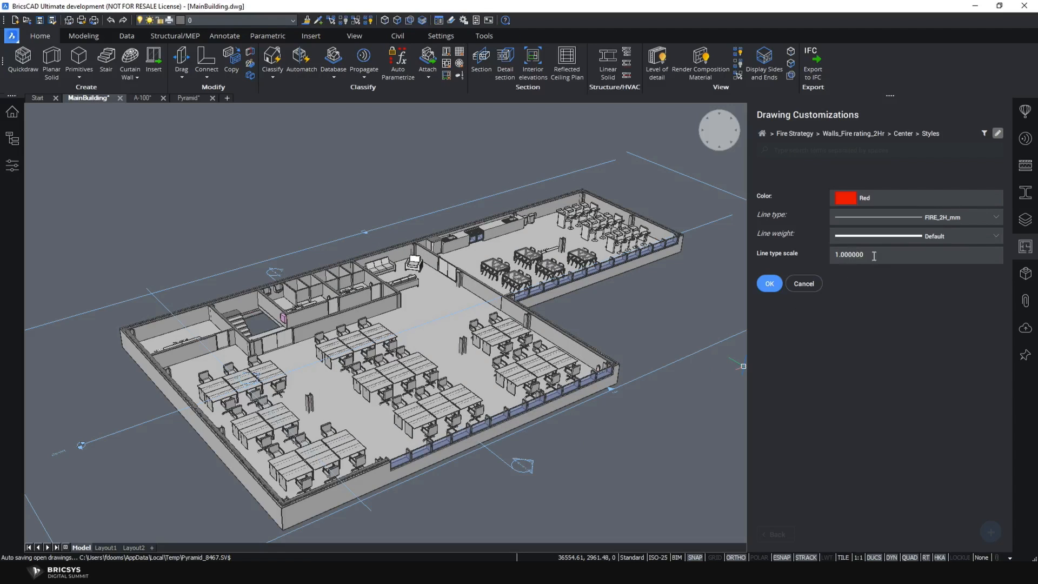
pyautogui.moveTo(875, 254); pyautogui.dragTo(786, 255)
pyautogui.write('0')
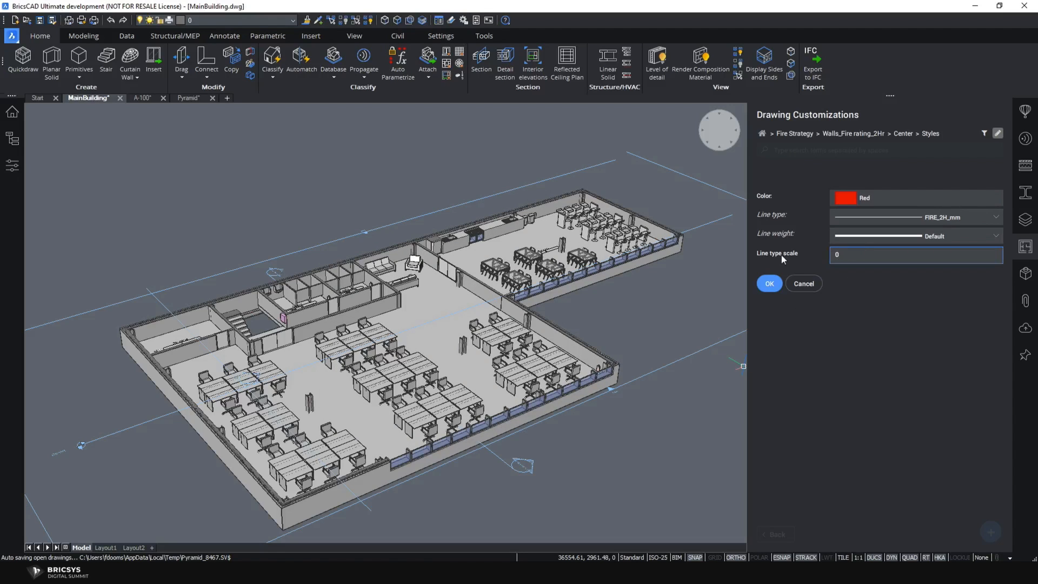
pyautogui.write('.001')
pyautogui.click(770, 284)
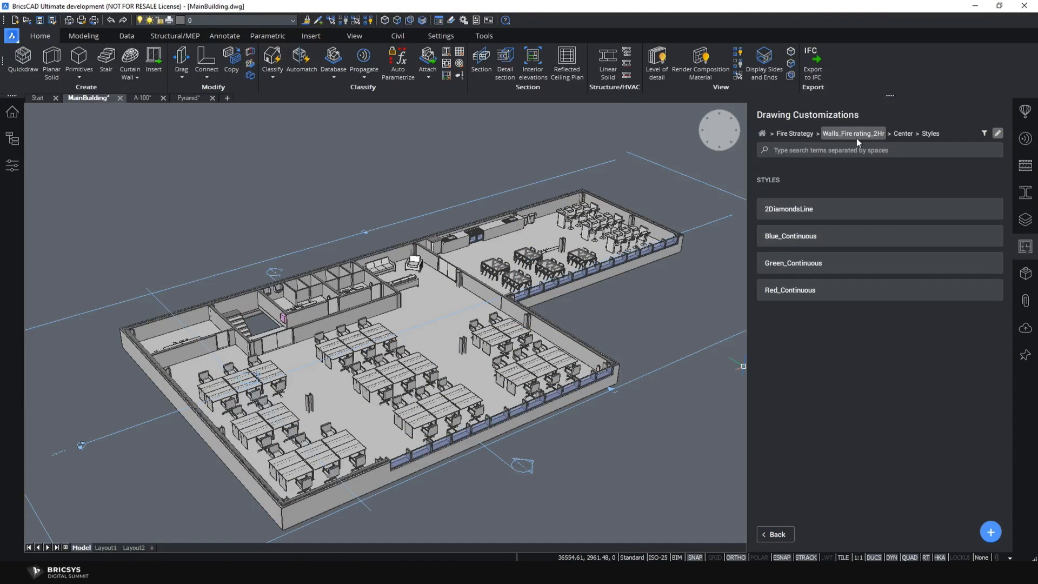
# - In the center customization of Walls_Fire rating_2Hr, set Intersection boundary to the 2DiamondsLine style
pyautogui.click(856, 138)
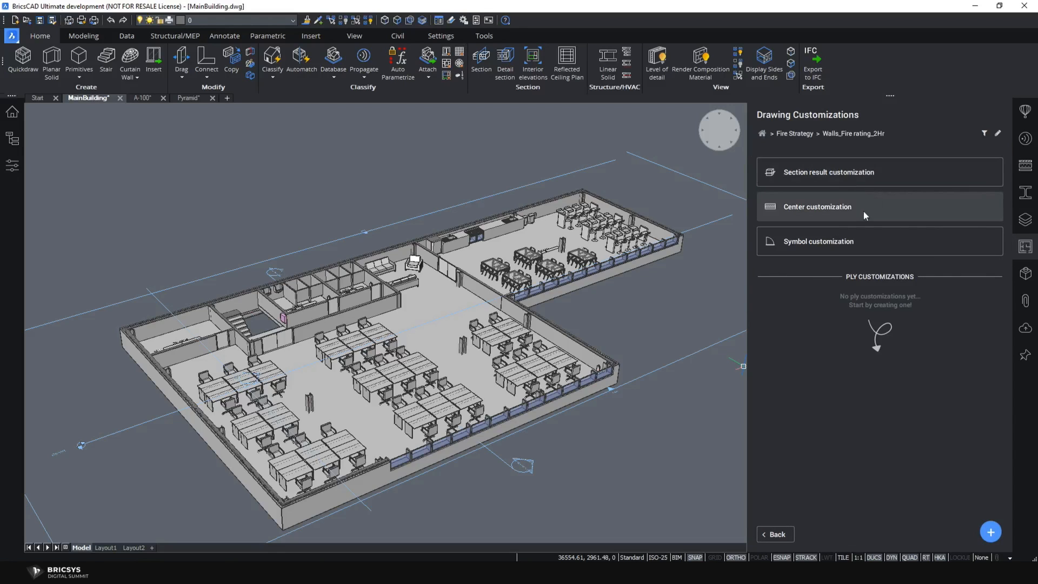
pyautogui.click(847, 209)
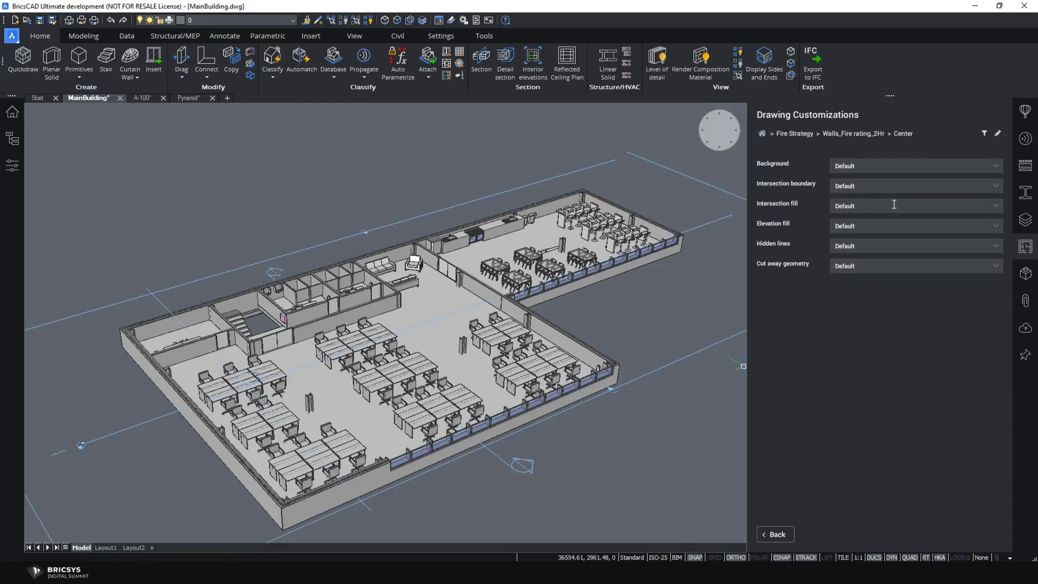
pyautogui.click(995, 187)
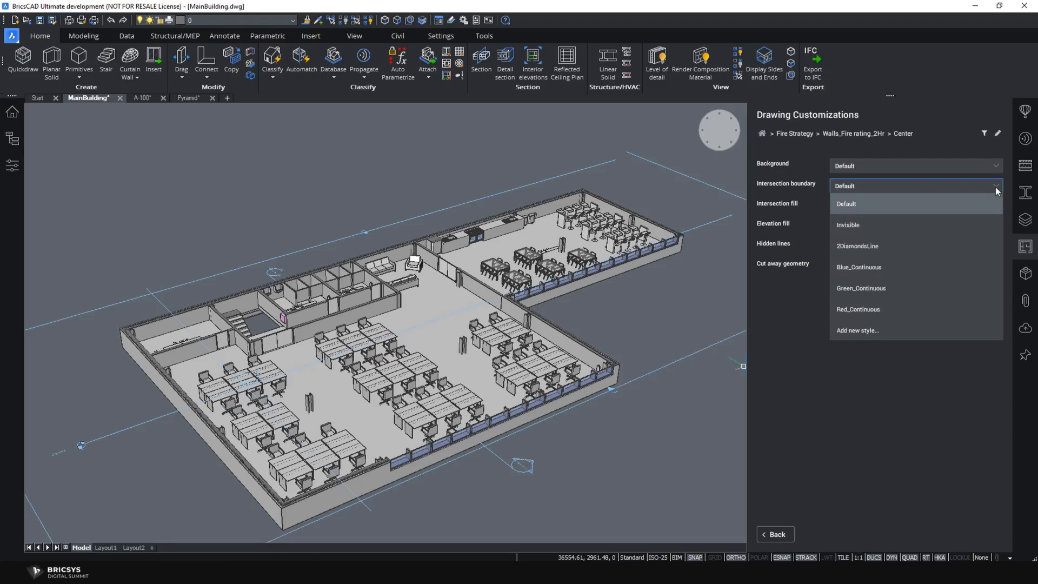
pyautogui.click(905, 254)
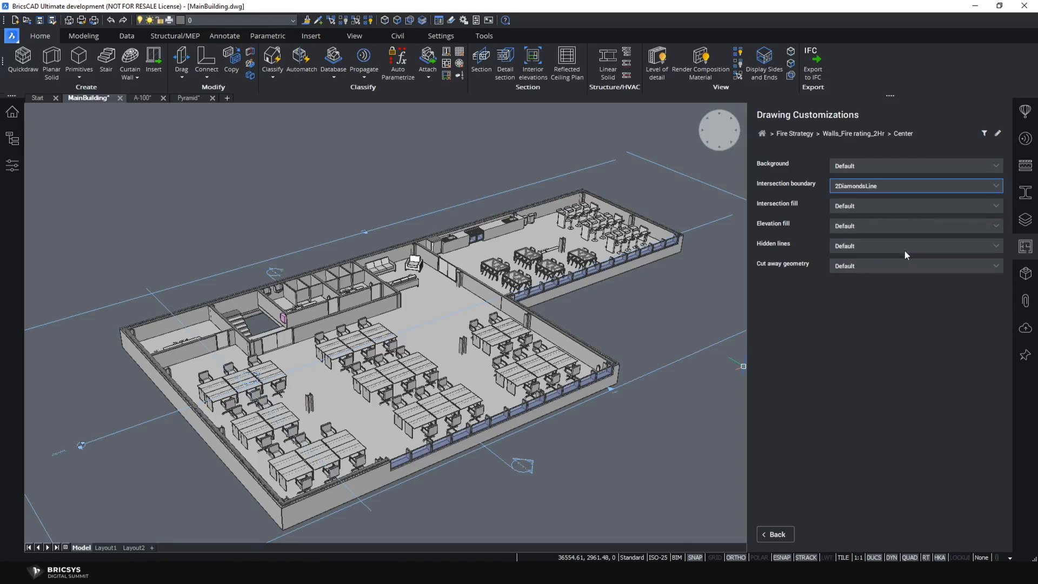
# - Reopen the section result customization of Walls_Fire rating_2Hr to review its style settings
pyautogui.click(778, 535)
pyautogui.click(802, 208)
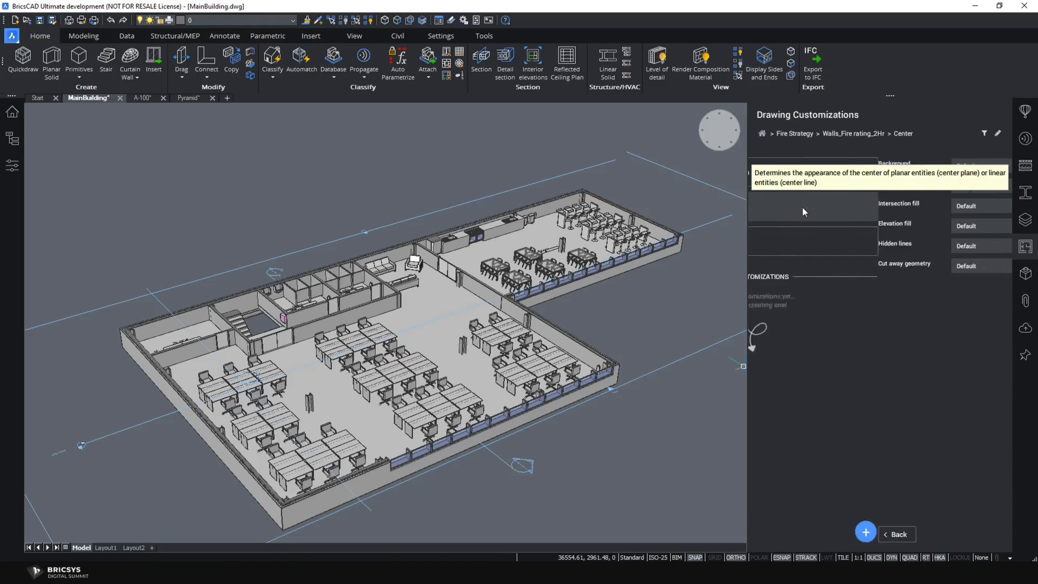
pyautogui.click(854, 134)
pyautogui.click(852, 172)
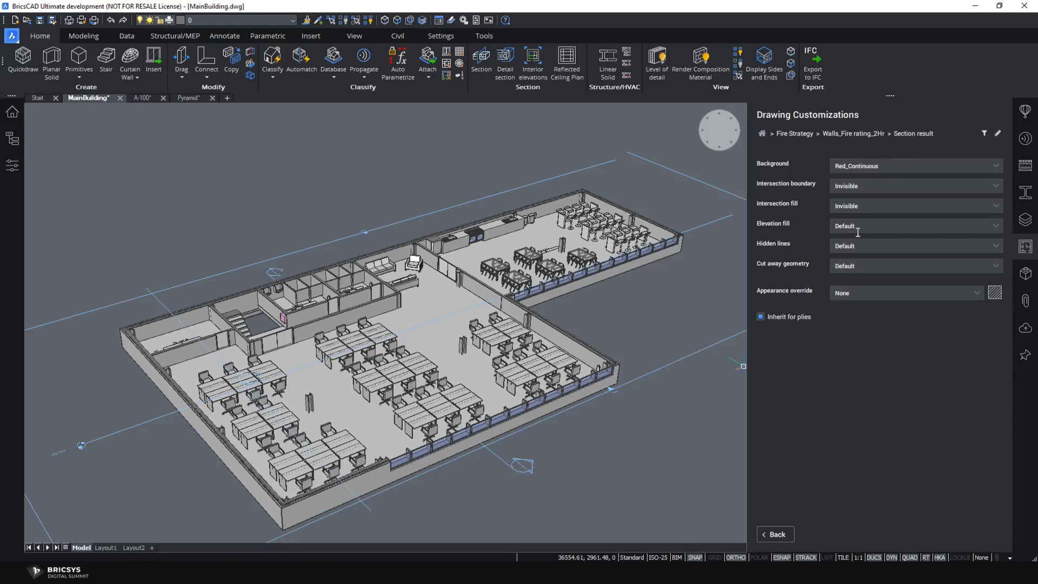
# - In the Fire Strategy rules, add a sub rule named 2HR under the Walls rule
pyautogui.click(829, 134)
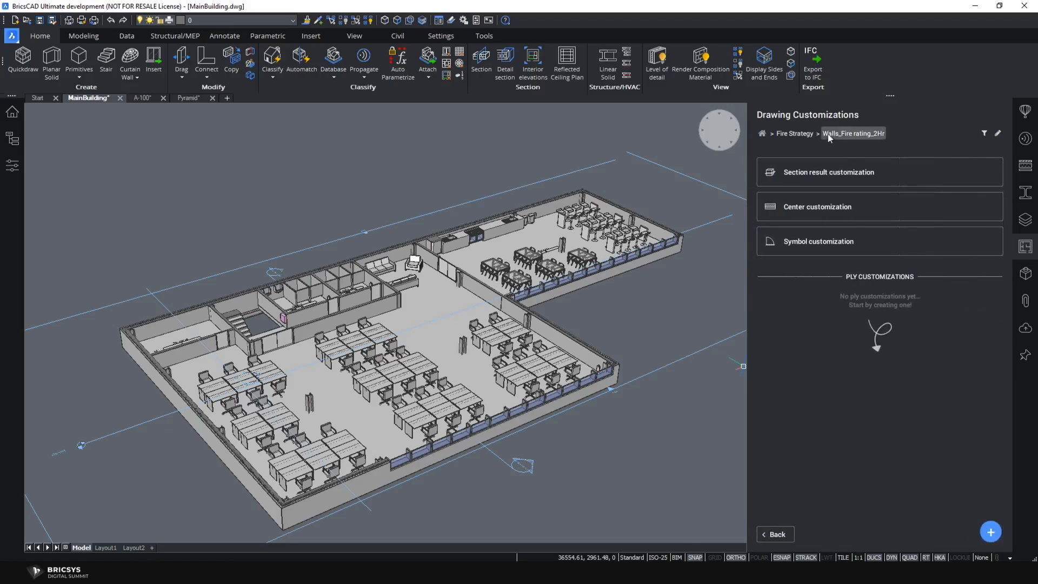
pyautogui.click(983, 133)
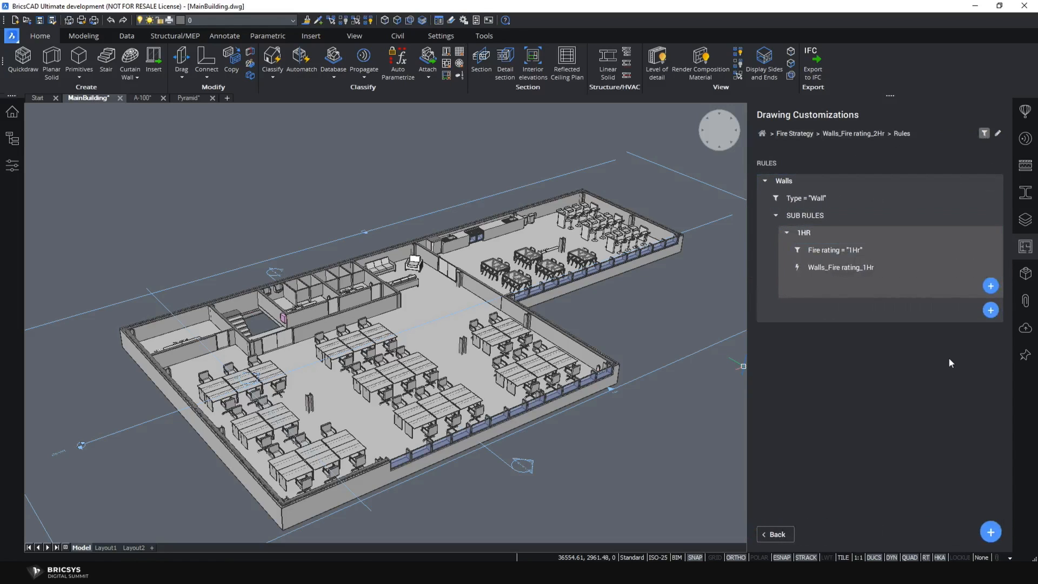
pyautogui.click(990, 311)
pyautogui.click(991, 267)
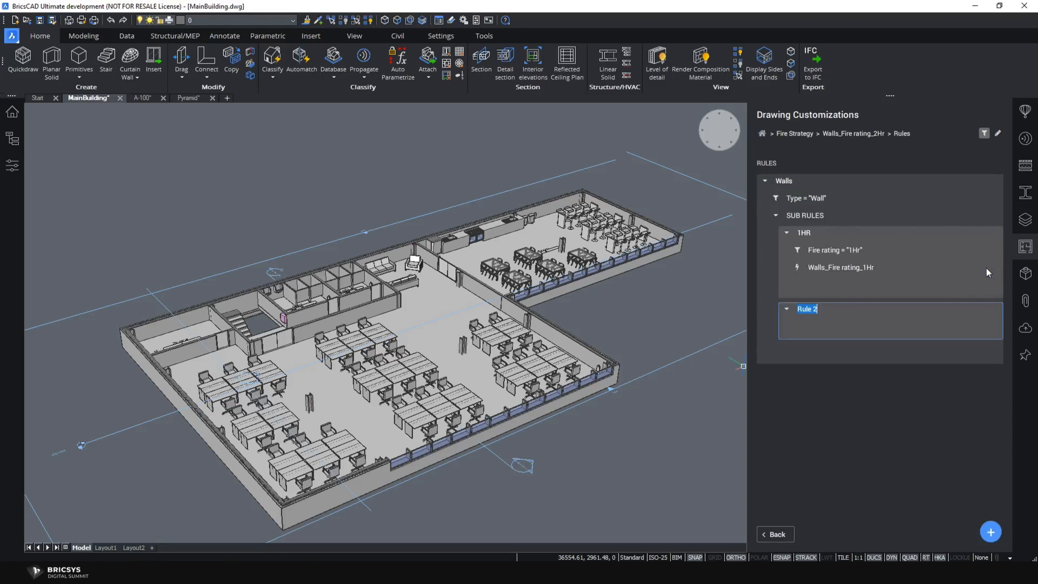
pyautogui.write('2HR')
pyautogui.press('Return')
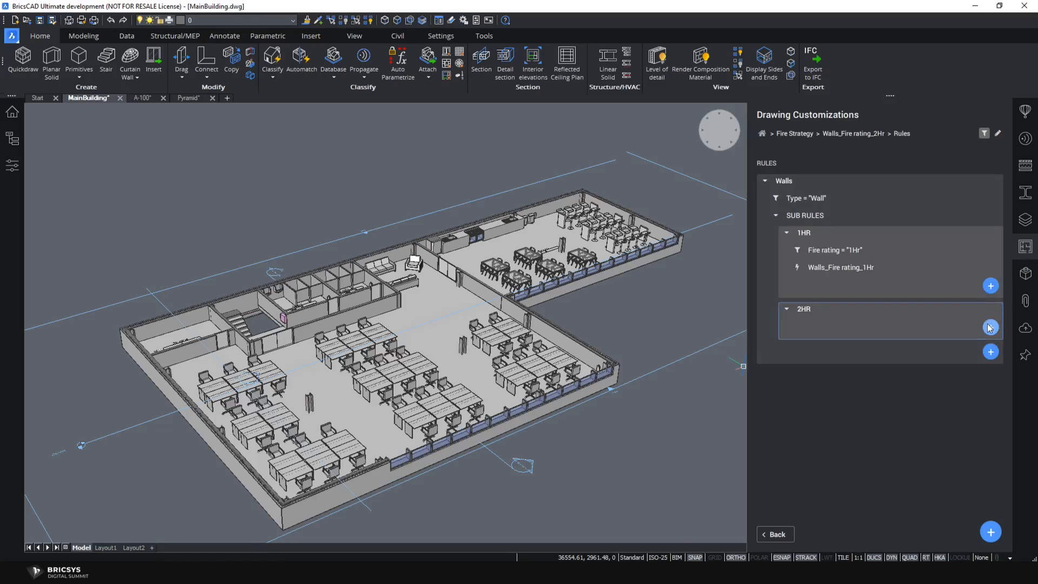
# - Add a filter to the 2HR sub rule requiring Fire rating (Wall Common) = 2Hr
pyautogui.click(989, 324)
pyautogui.click(990, 307)
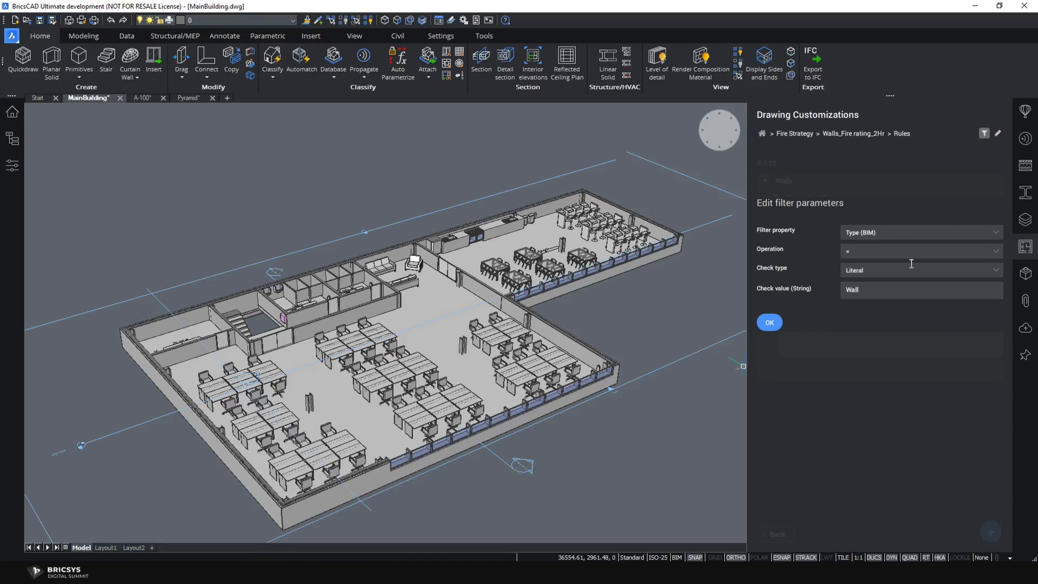
pyautogui.click(894, 235)
pyautogui.moveTo(893, 235); pyautogui.dragTo(779, 241)
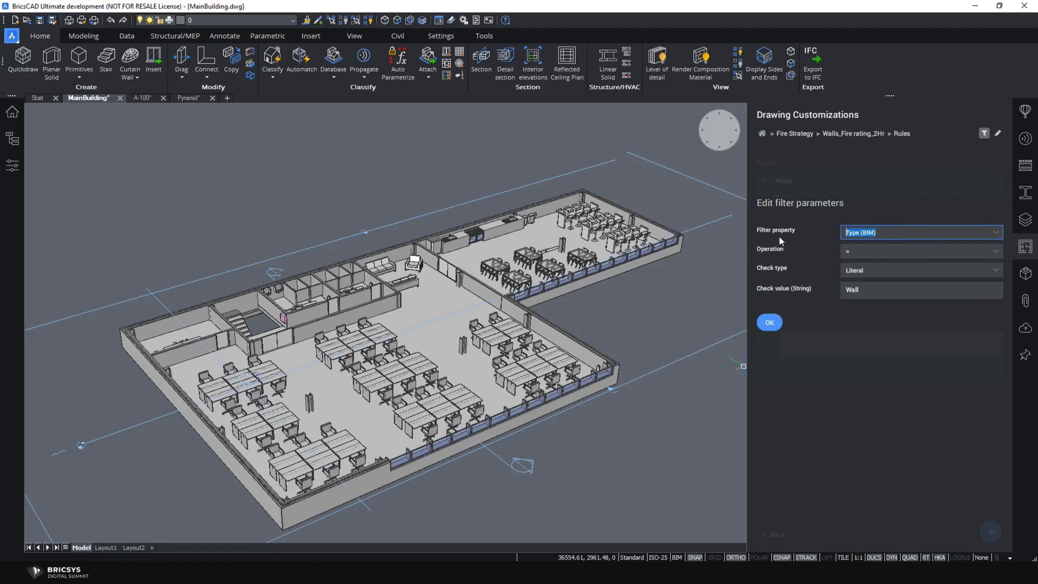
pyautogui.write('wall')
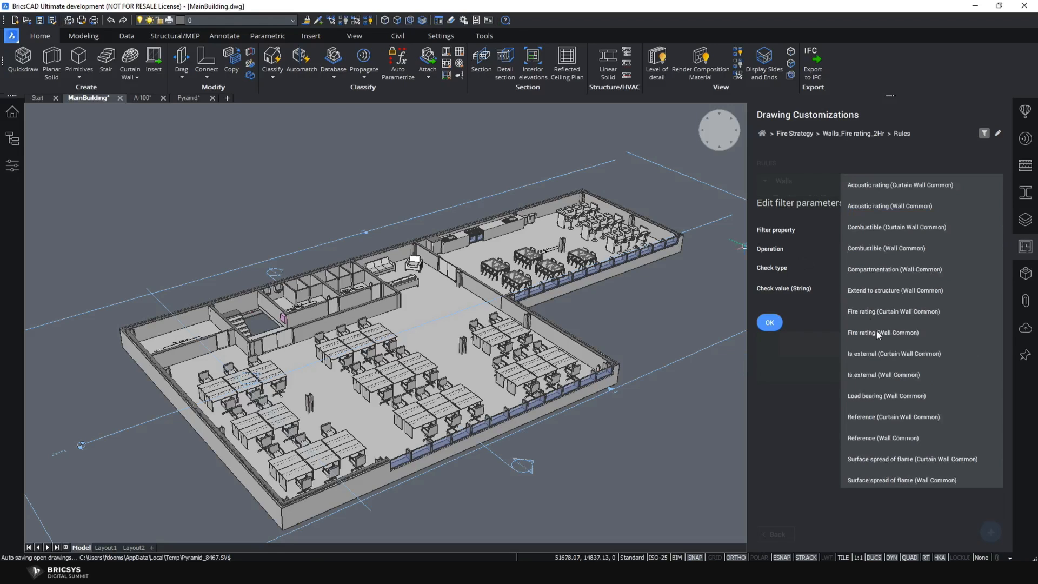
pyautogui.click(877, 330)
pyautogui.moveTo(871, 296); pyautogui.dragTo(788, 291)
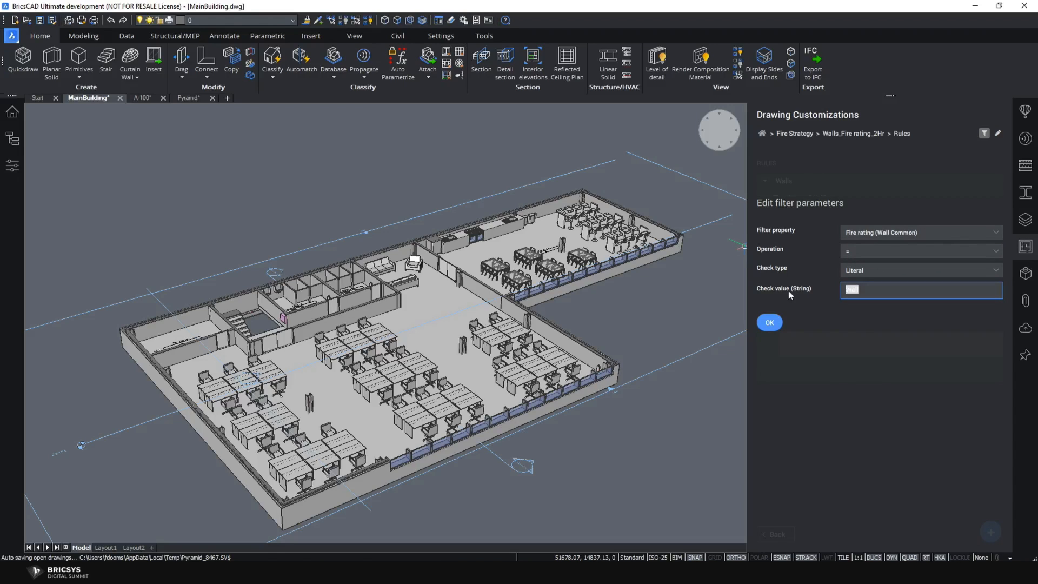
pyautogui.write('2Hr')
pyautogui.click(770, 322)
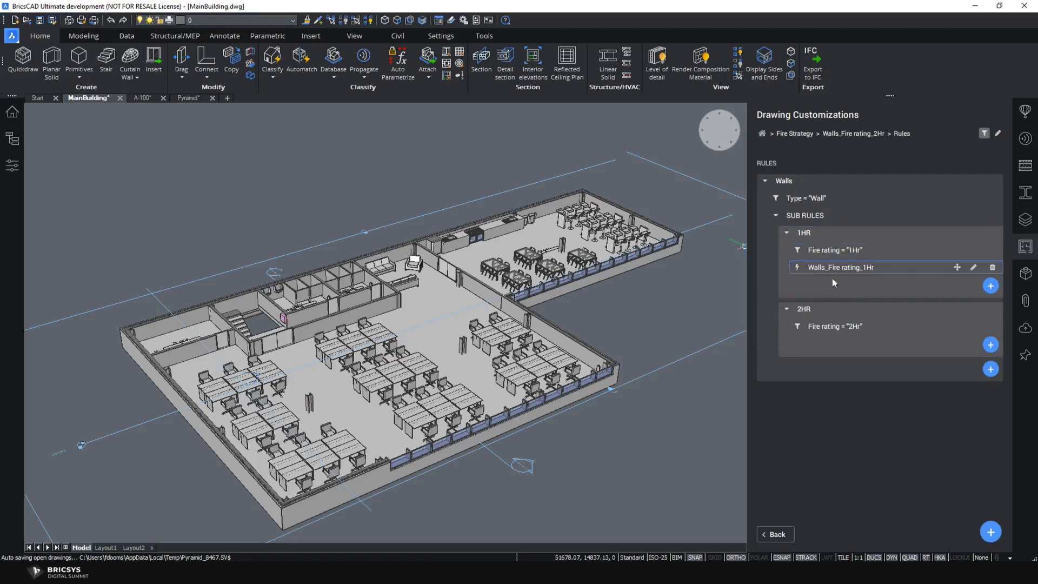
# - Assign the entity customization Walls_Fire rating_2Hr to the 2HR sub rule
pyautogui.click(990, 346)
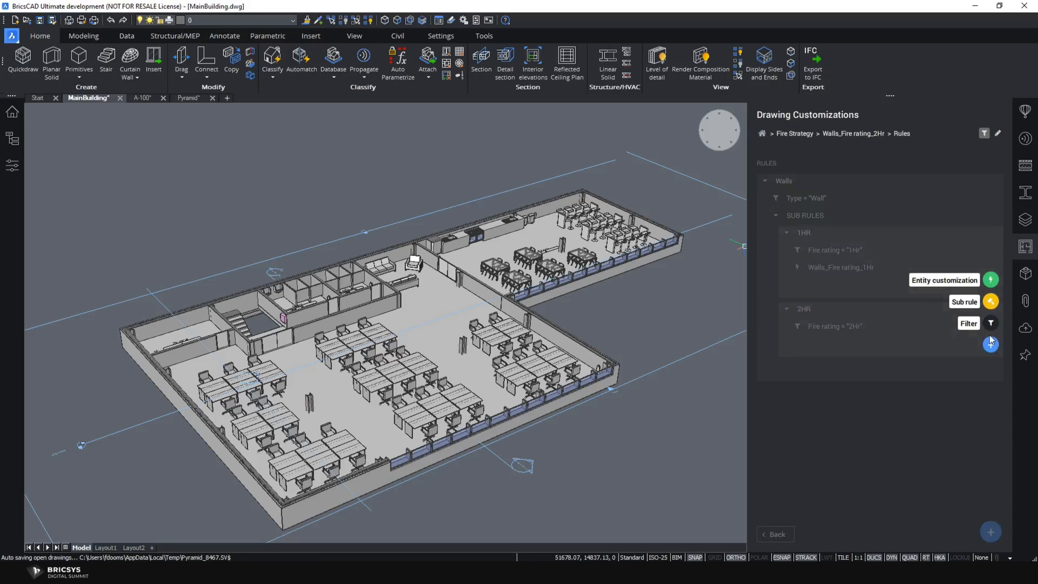
pyautogui.click(987, 285)
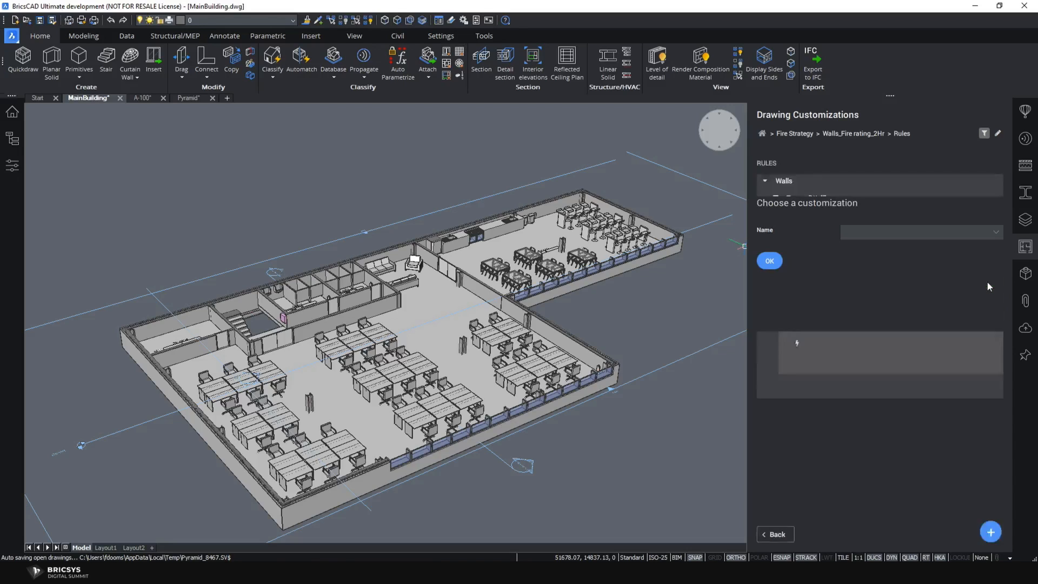
pyautogui.click(998, 232)
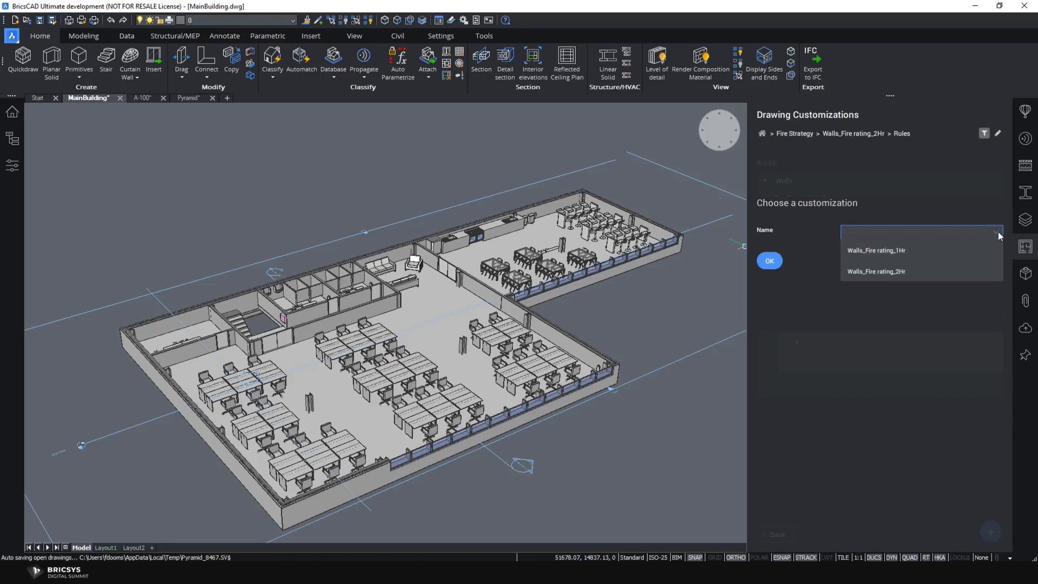
pyautogui.click(904, 273)
pyautogui.click(766, 262)
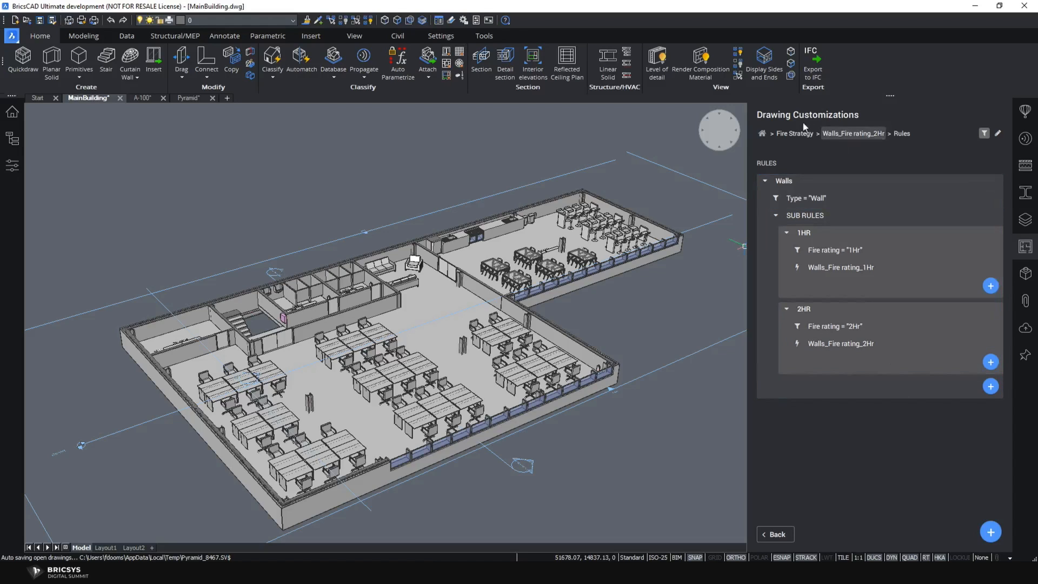
# - Duplicate the Walls_Fire rating_1Hr entity customization in Fire Strategy and rename the copy Walls_Fire rating_3Hr
pyautogui.click(837, 134)
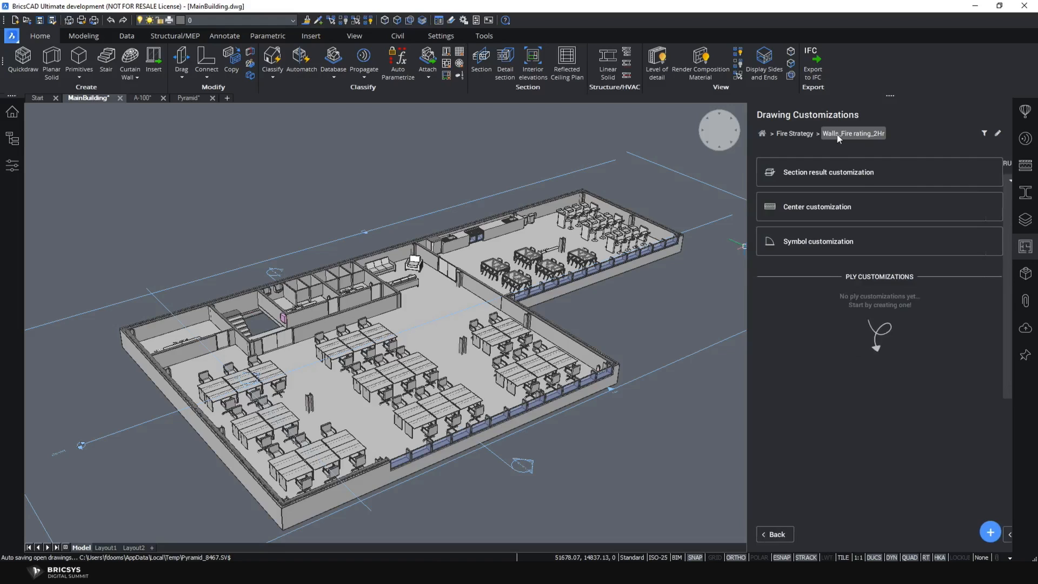
pyautogui.click(809, 134)
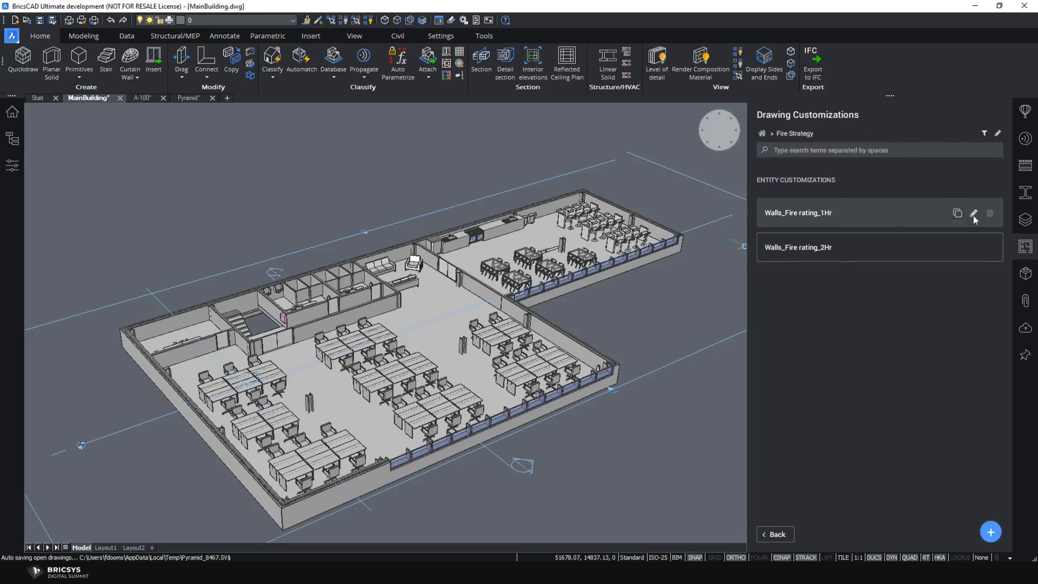
pyautogui.click(957, 214)
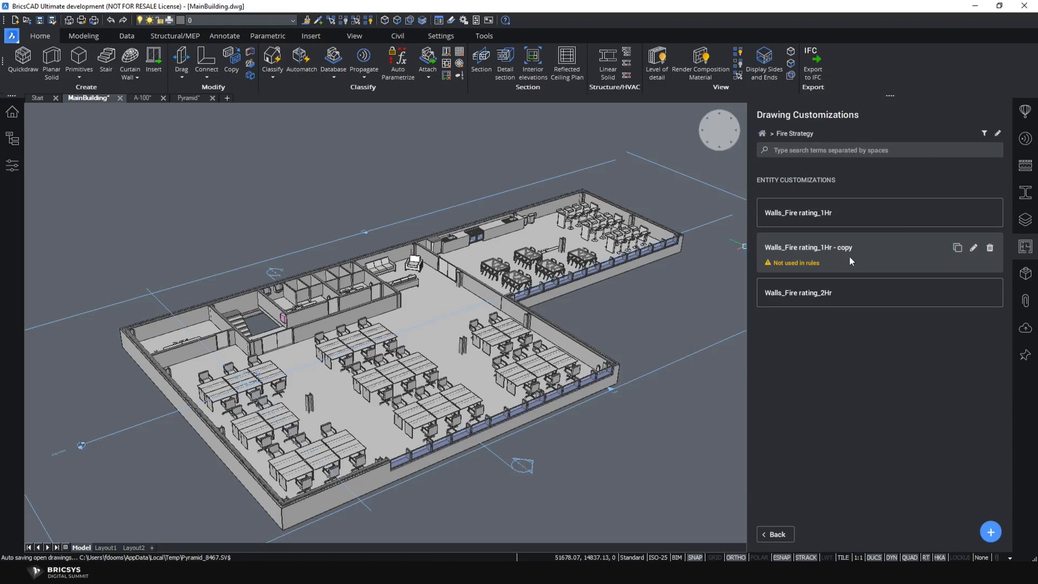
pyautogui.click(973, 248)
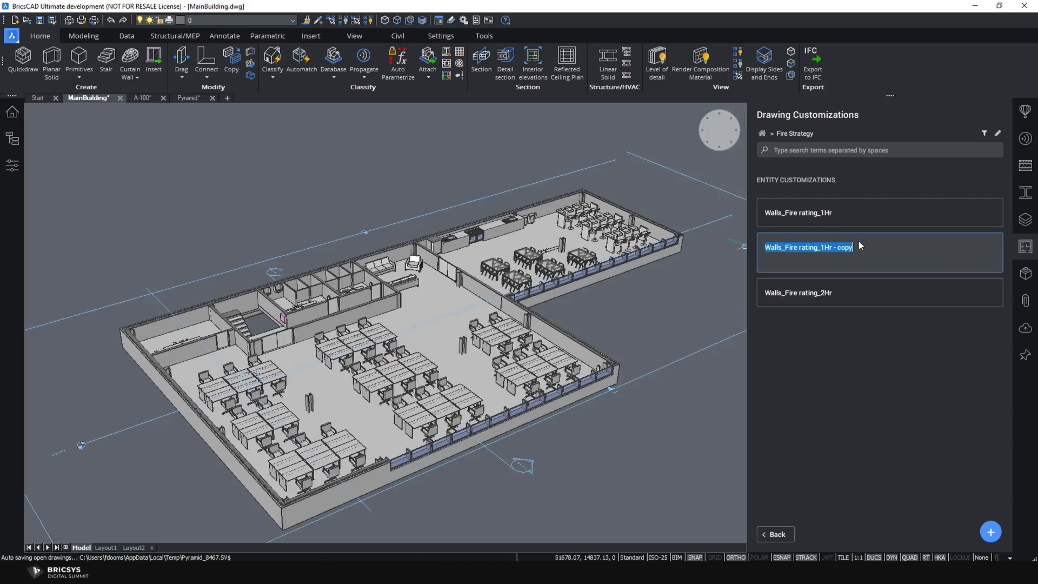
pyautogui.click(822, 247)
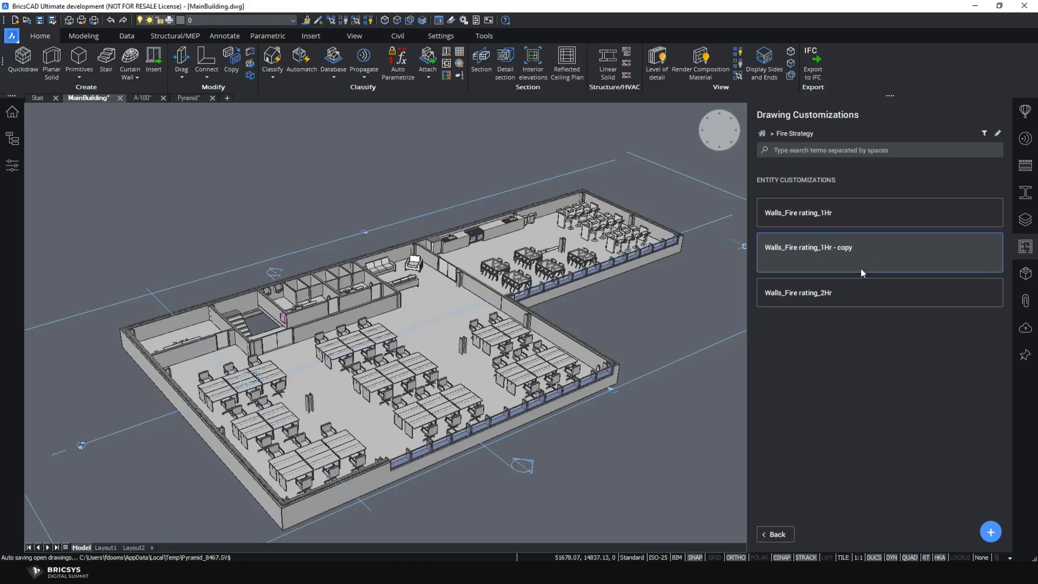
pyautogui.press('BackSpace')
pyautogui.press('BackSpace')
pyautogui.write('3Hr')
pyautogui.press('Return')
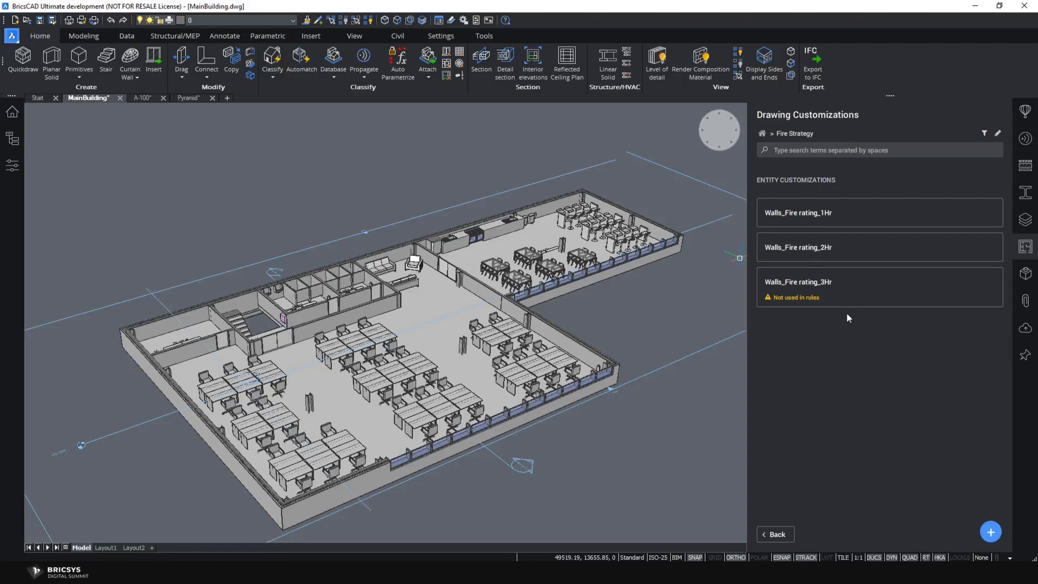
# - In the section result customization of Walls_Fire rating_3Hr, set Background, Intersection boundary and Intersection fill to Green_Continuous
pyautogui.moveTo(834, 306)
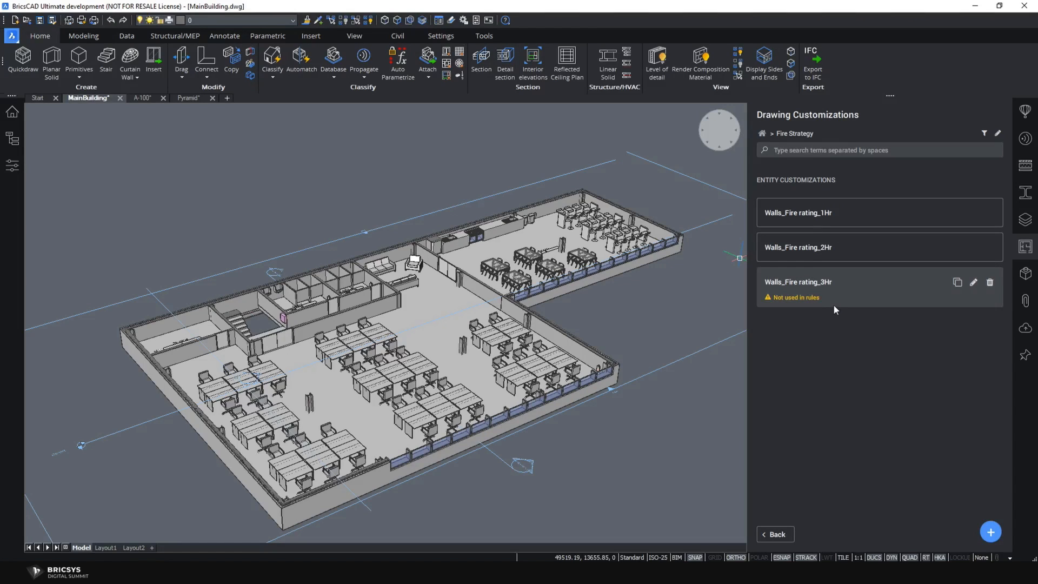
pyautogui.click(814, 282)
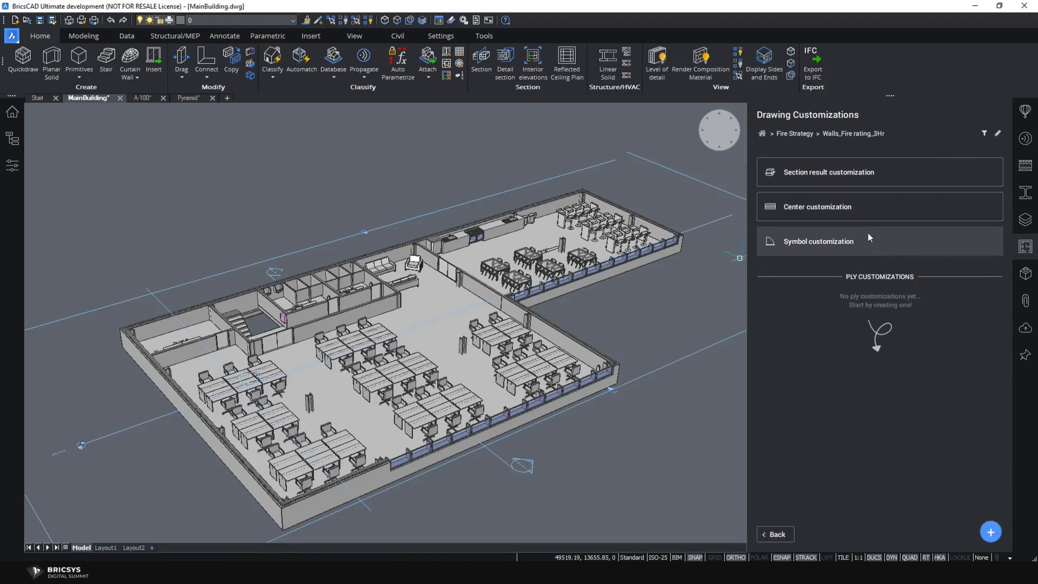
pyautogui.click(845, 177)
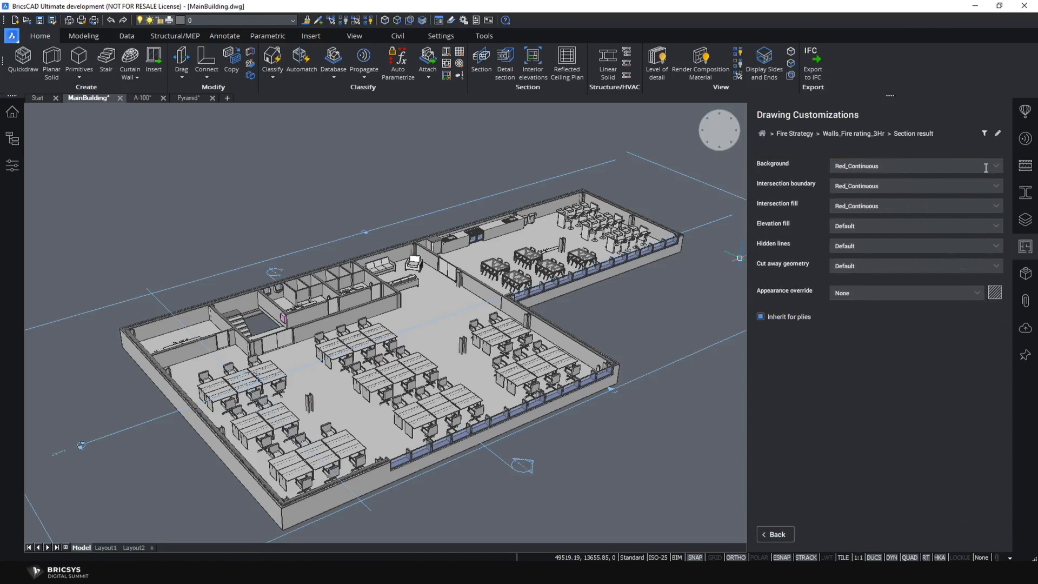
pyautogui.click(996, 167)
pyautogui.click(941, 265)
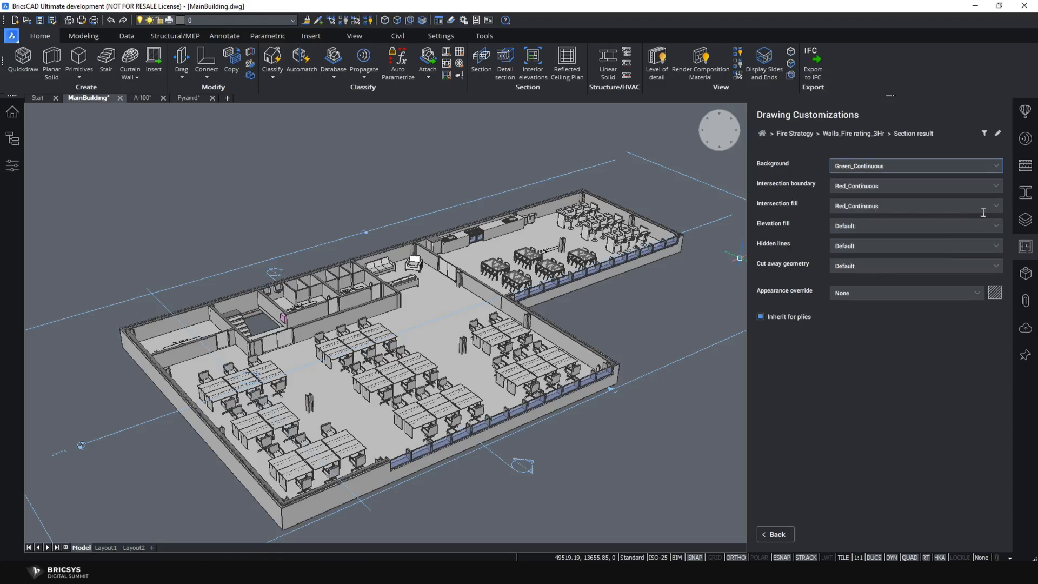
pyautogui.click(995, 186)
pyautogui.click(943, 286)
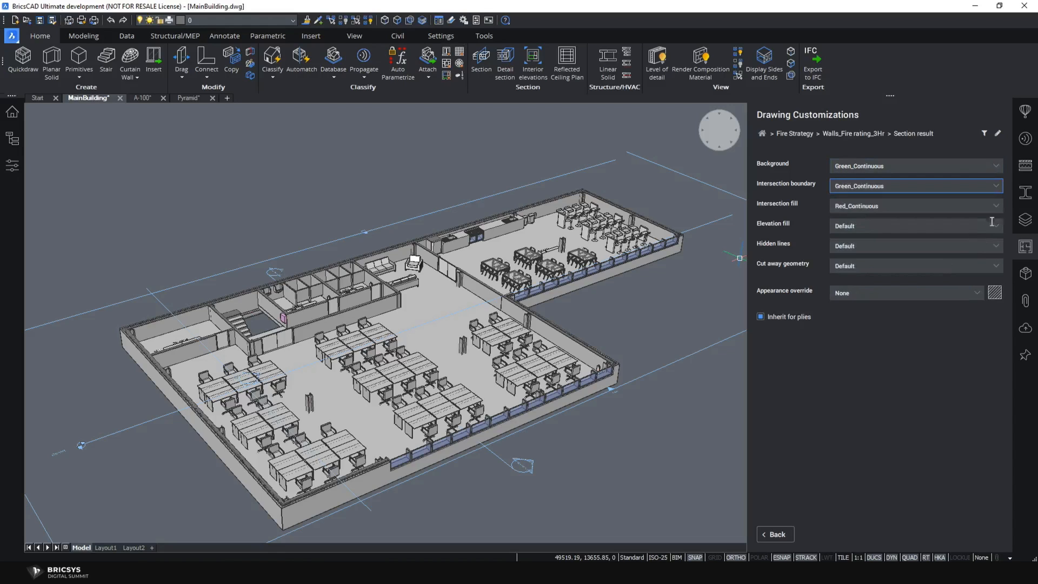
pyautogui.click(998, 208)
pyautogui.click(937, 311)
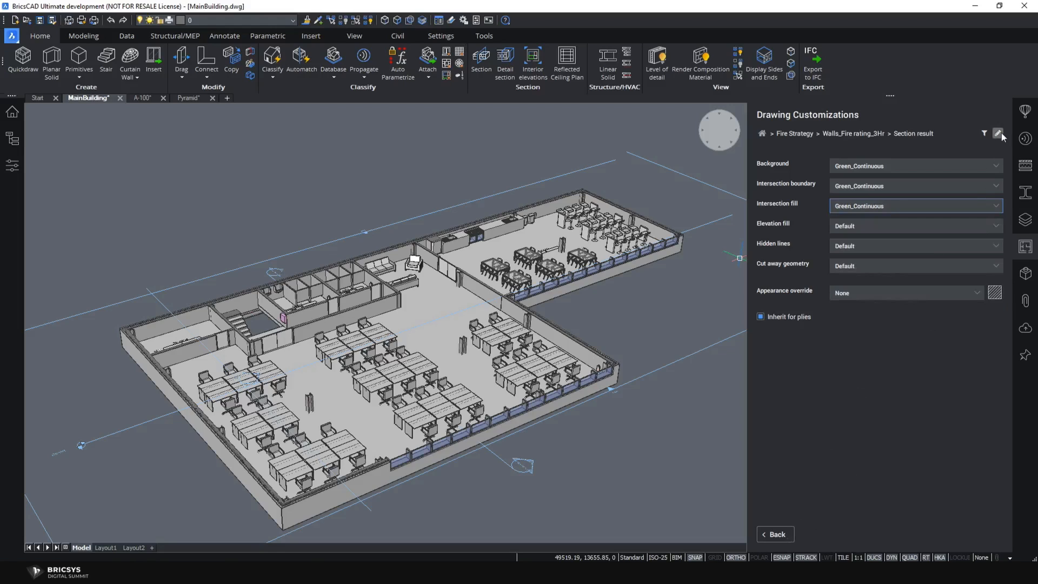
# - In the Fire Strategy rules, add a sub rule named 3HR under the Walls rule
pyautogui.click(984, 134)
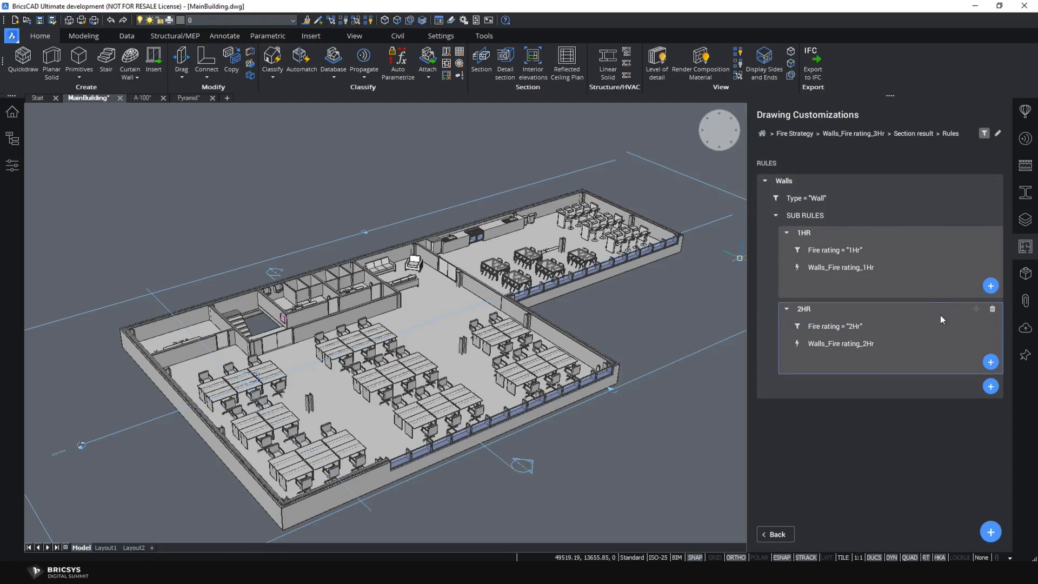
pyautogui.click(990, 386)
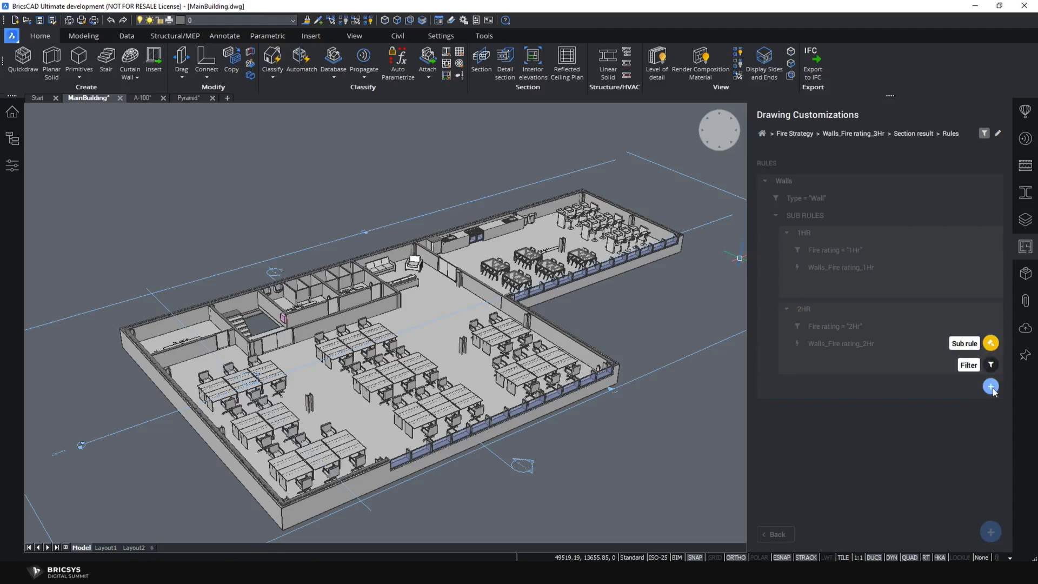
pyautogui.click(991, 343)
pyautogui.write('3H')
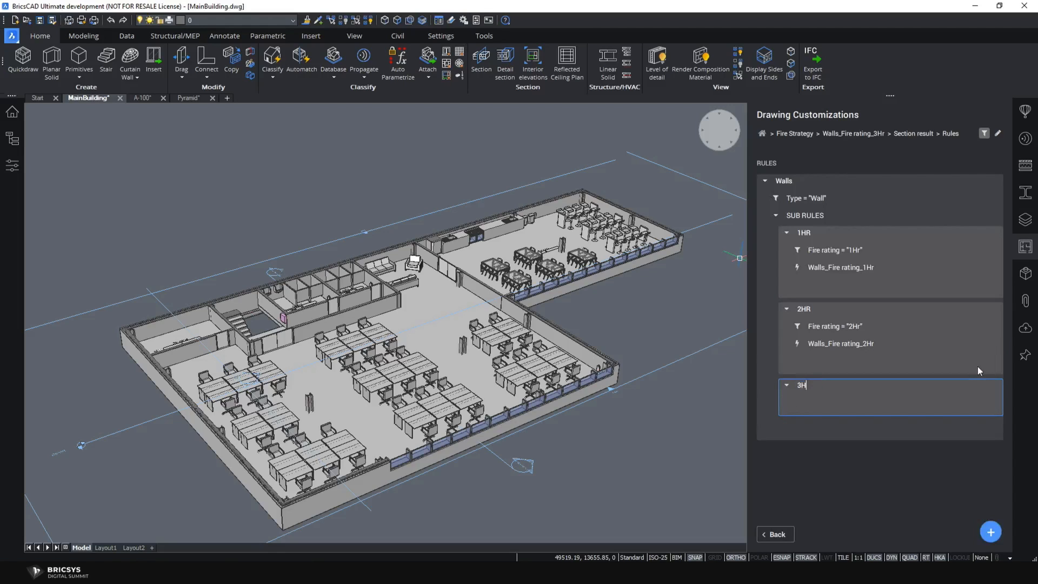
pyautogui.write('R')
pyautogui.press('Return')
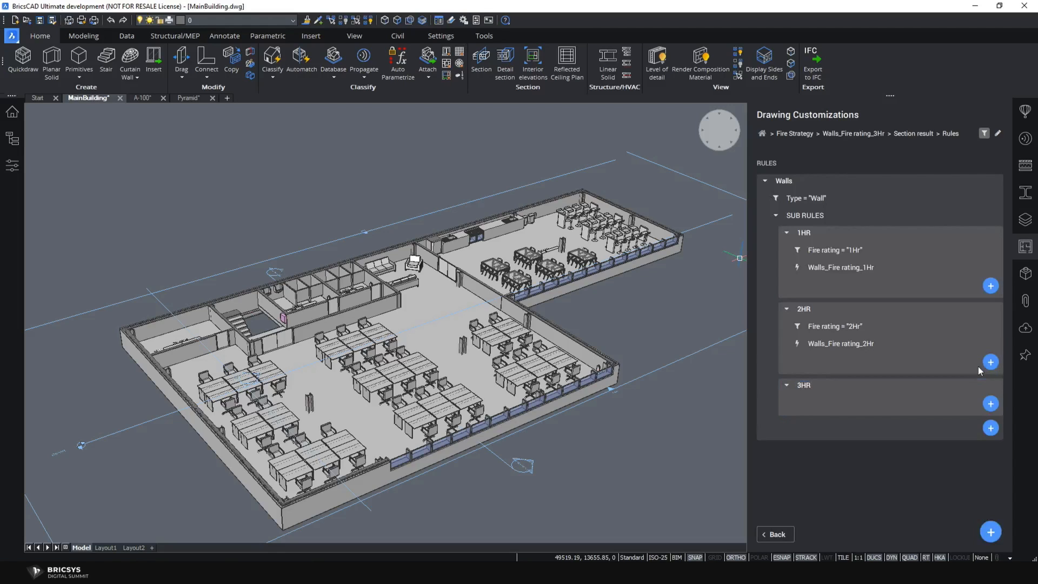
# - Add a filter to the 3HR sub rule for Fire rating (Wall Common) = literal value 3Hr
pyautogui.click(990, 404)
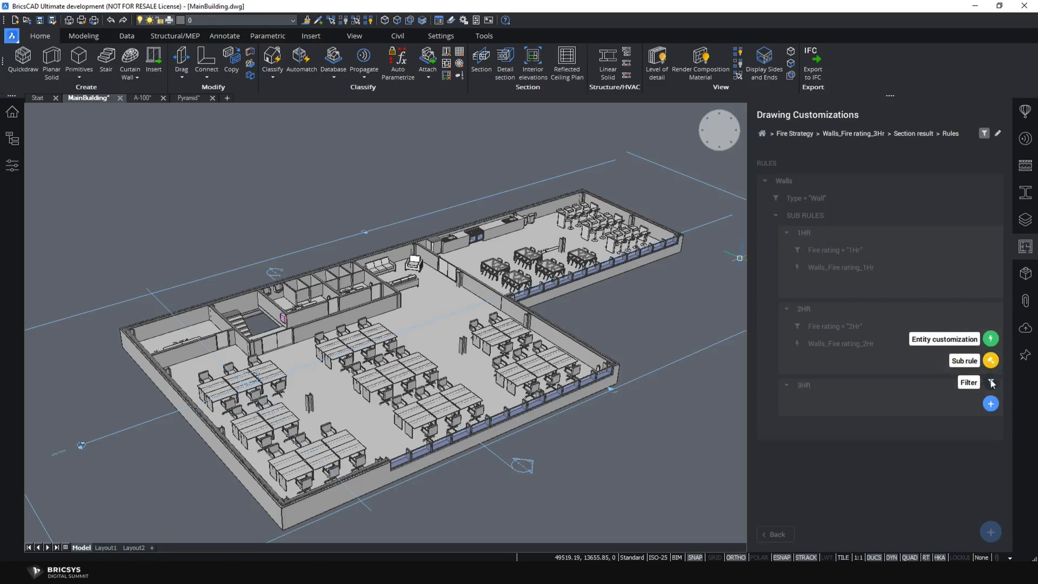
pyautogui.click(991, 382)
pyautogui.tripleClick(899, 234)
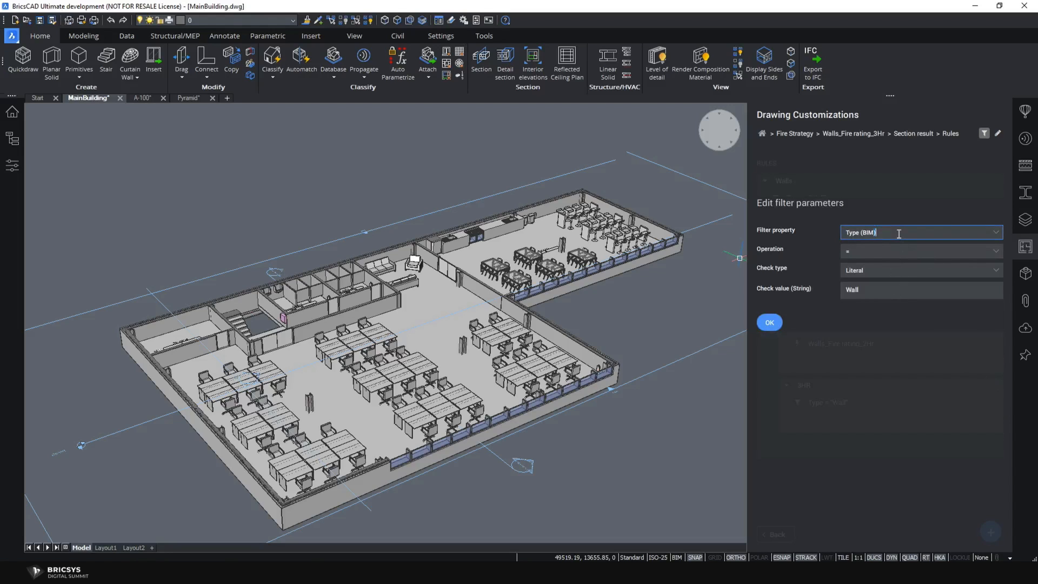
pyautogui.write('wall')
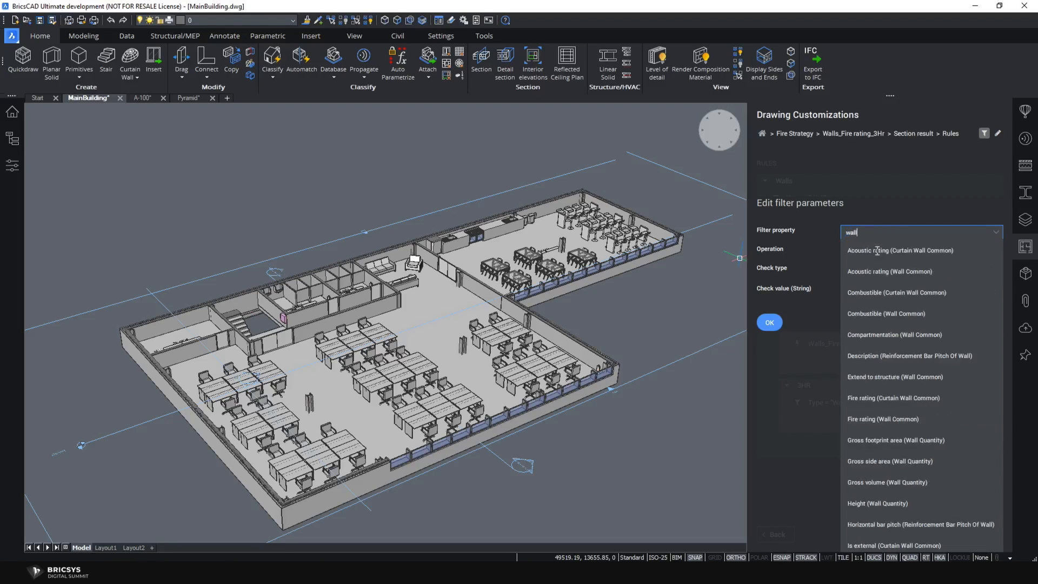
pyautogui.write(' c')
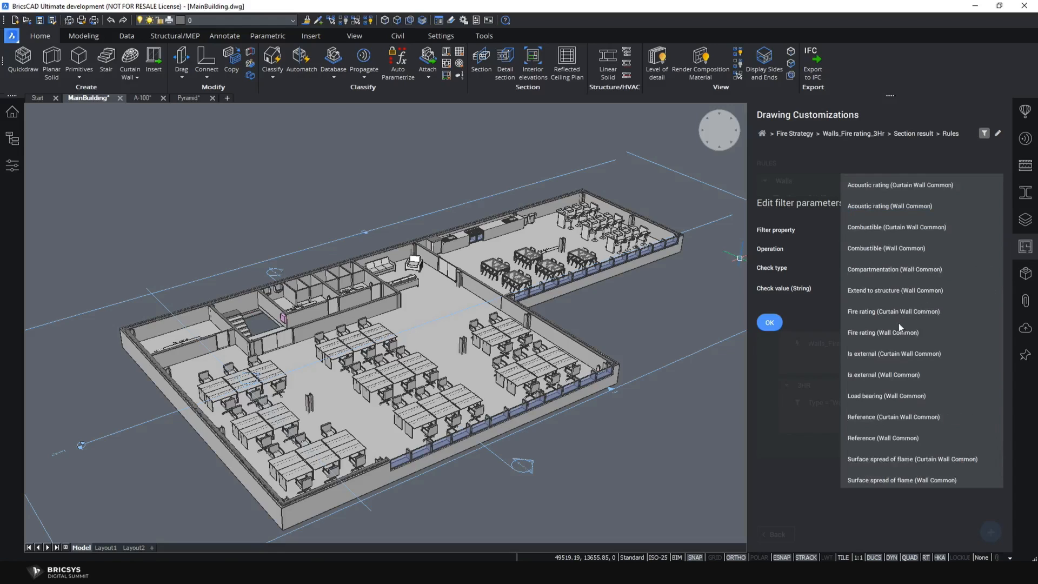
pyautogui.click(900, 331)
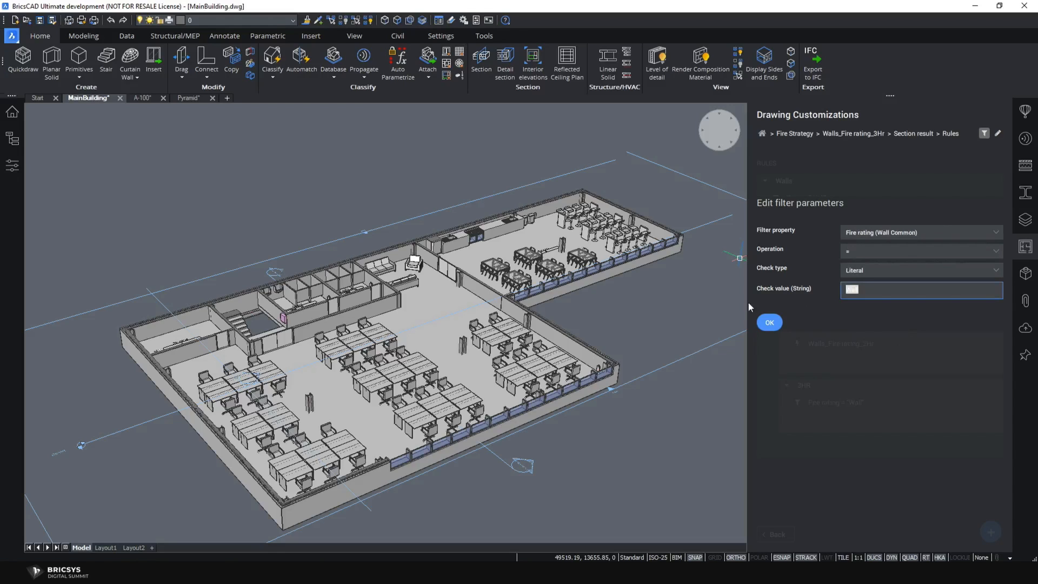
pyautogui.write('3Hr')
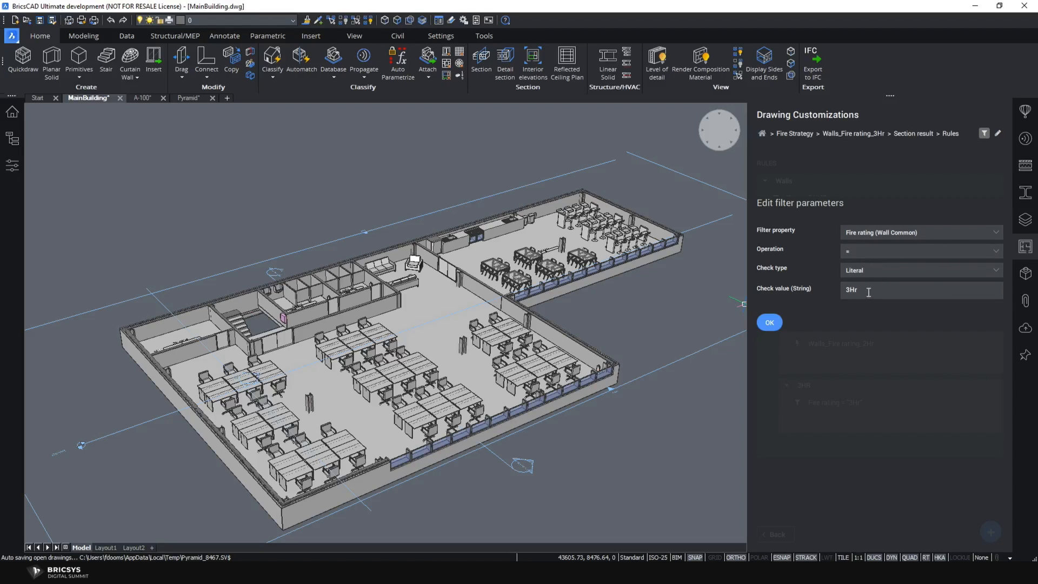
pyautogui.click(773, 321)
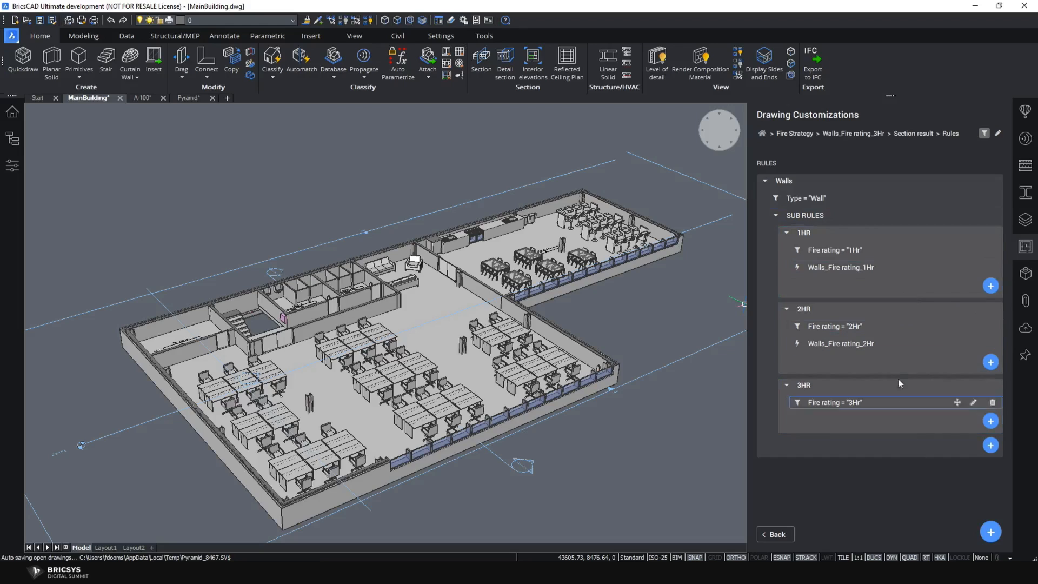
# - Assign the entity customization Walls_Fire rating_3Hr to the 3HR sub rule
pyautogui.moveTo(926, 400)
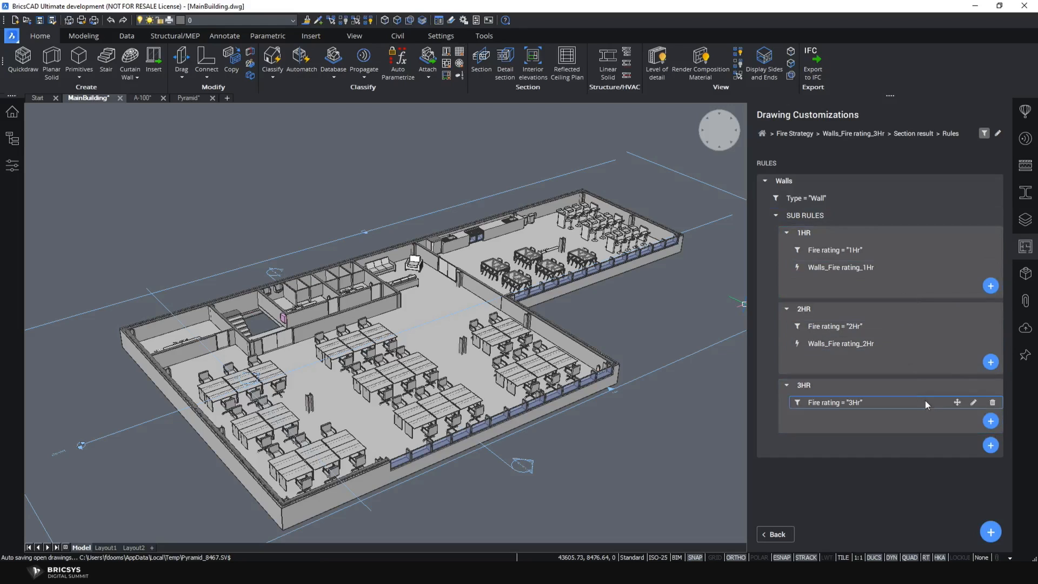
pyautogui.click(991, 423)
pyautogui.click(991, 356)
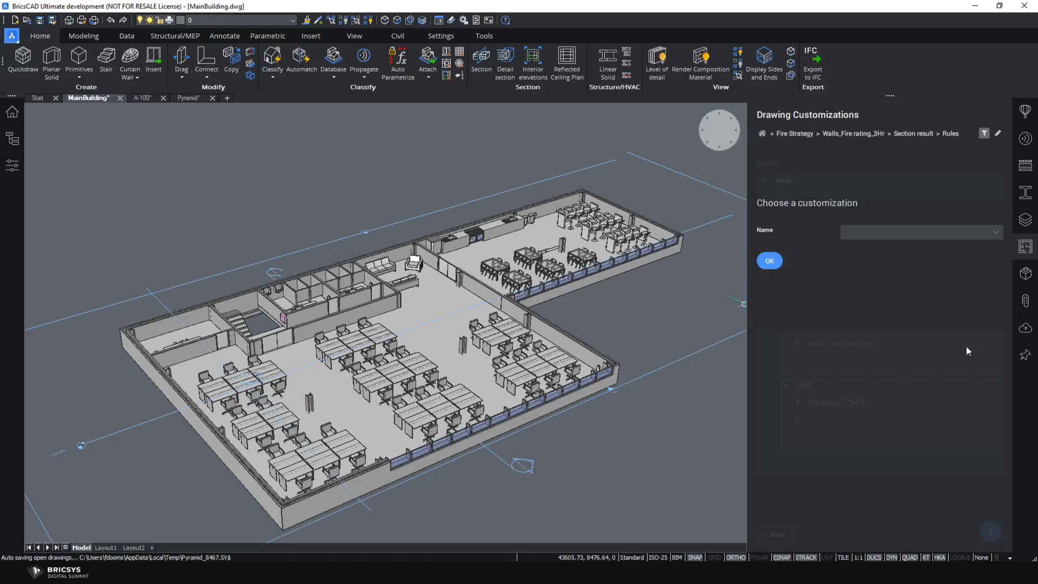
pyautogui.click(996, 232)
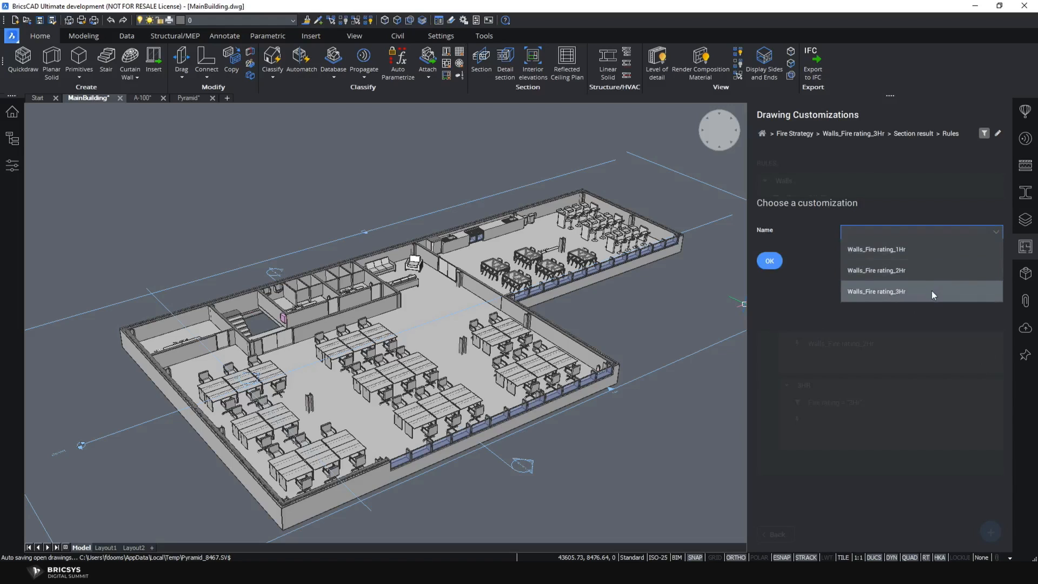
pyautogui.click(934, 292)
pyautogui.click(761, 262)
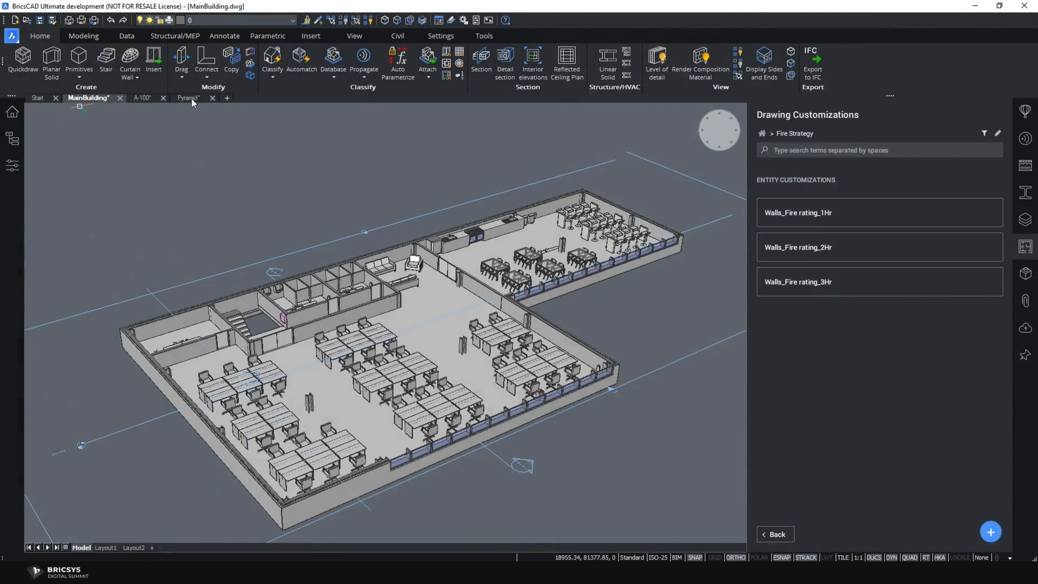
# - In drawing A-100, set the ground floor viewport's drawing customization to Fire Strategy and update the viewport from the model
pyautogui.click(144, 99)
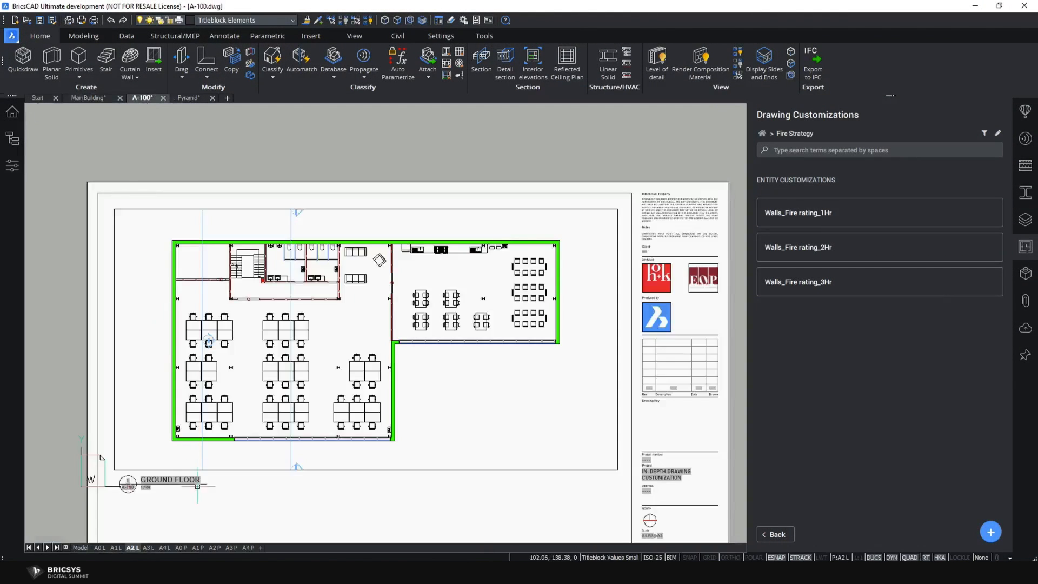
pyautogui.click(216, 469)
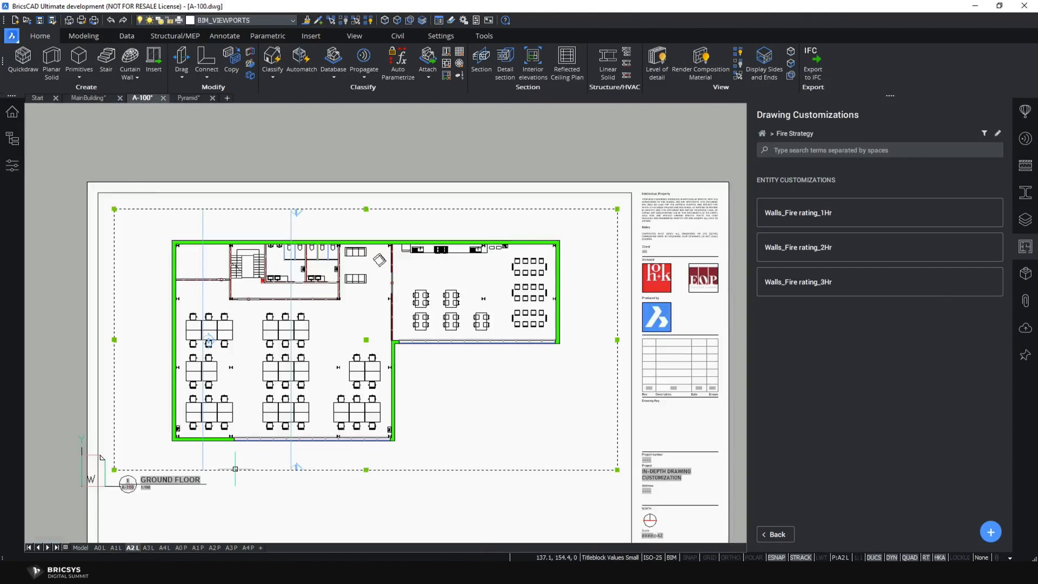
pyautogui.click(11, 171)
pyautogui.click(228, 440)
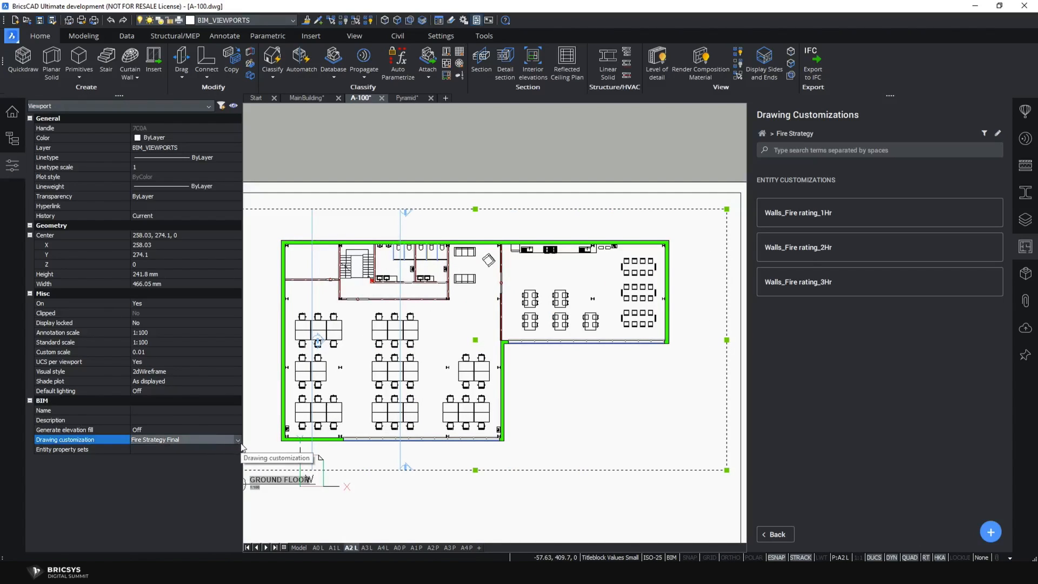
pyautogui.click(239, 441)
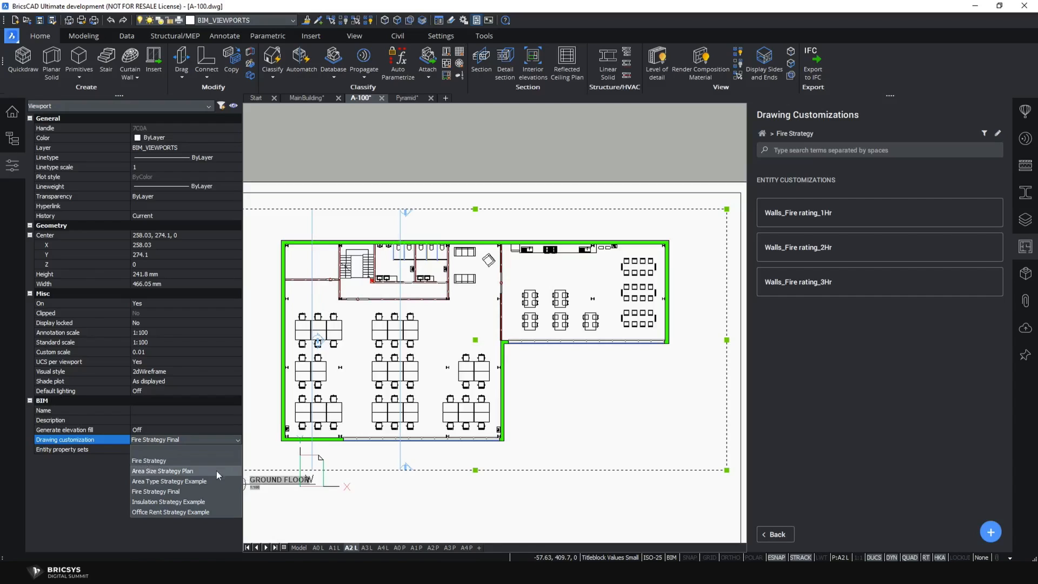
pyautogui.click(186, 462)
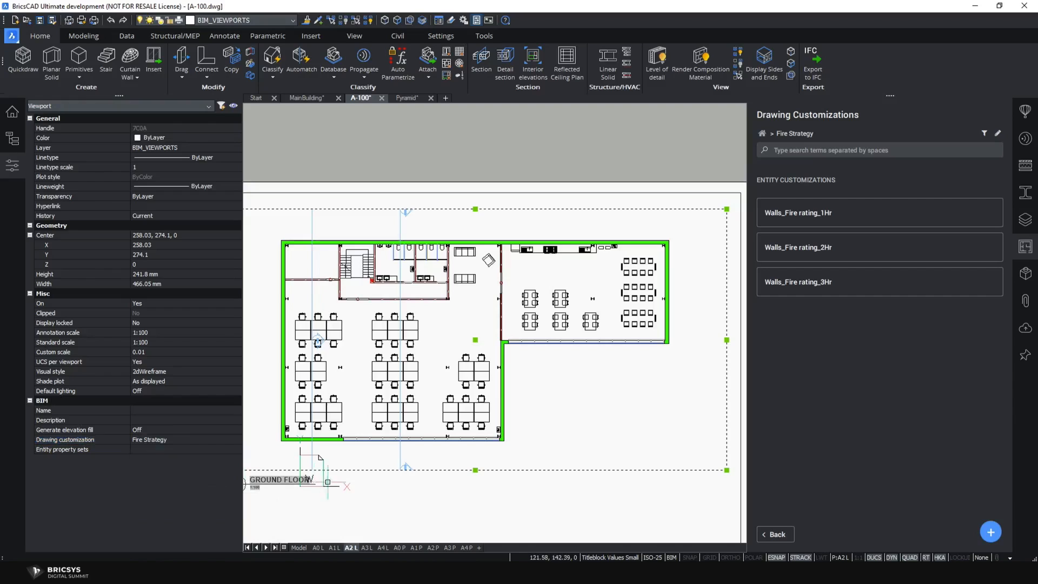
pyautogui.moveTo(359, 473)
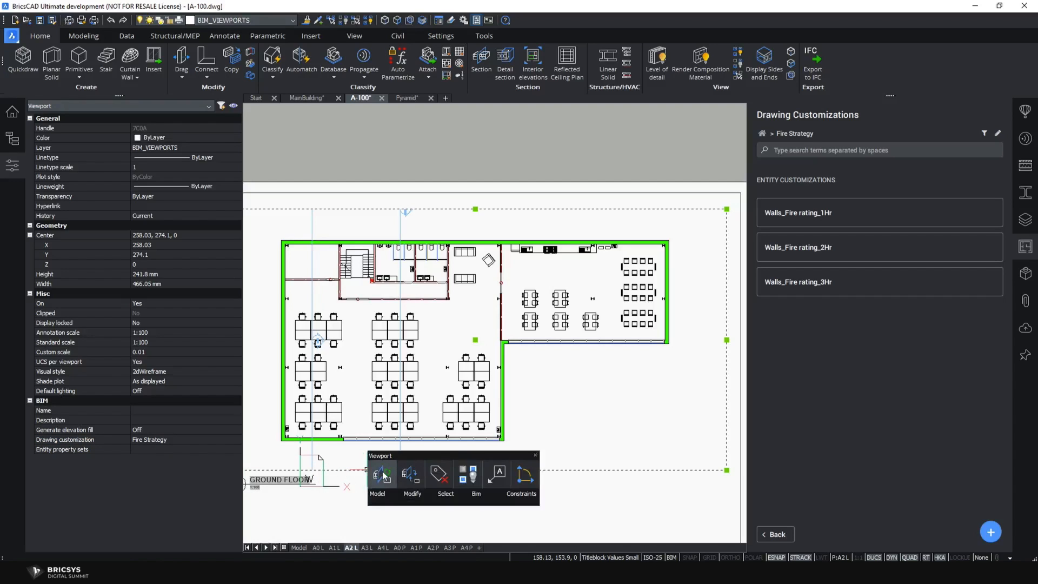
pyautogui.click(382, 472)
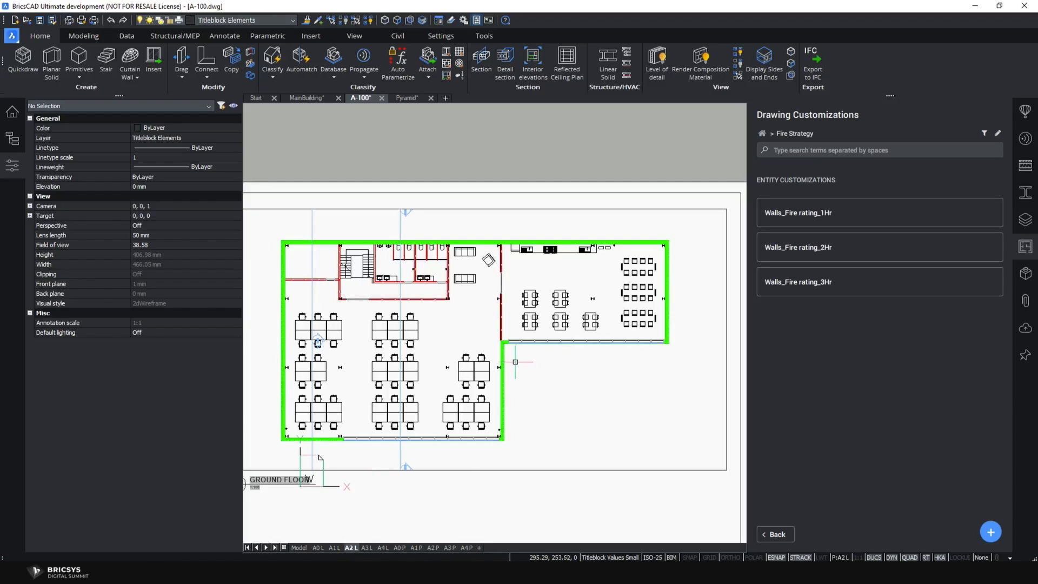
# - Examine the hatches and line styles of the exterior and interior walls where they meet at the plan's inner corner
pyautogui.scroll(4, 513, 290)
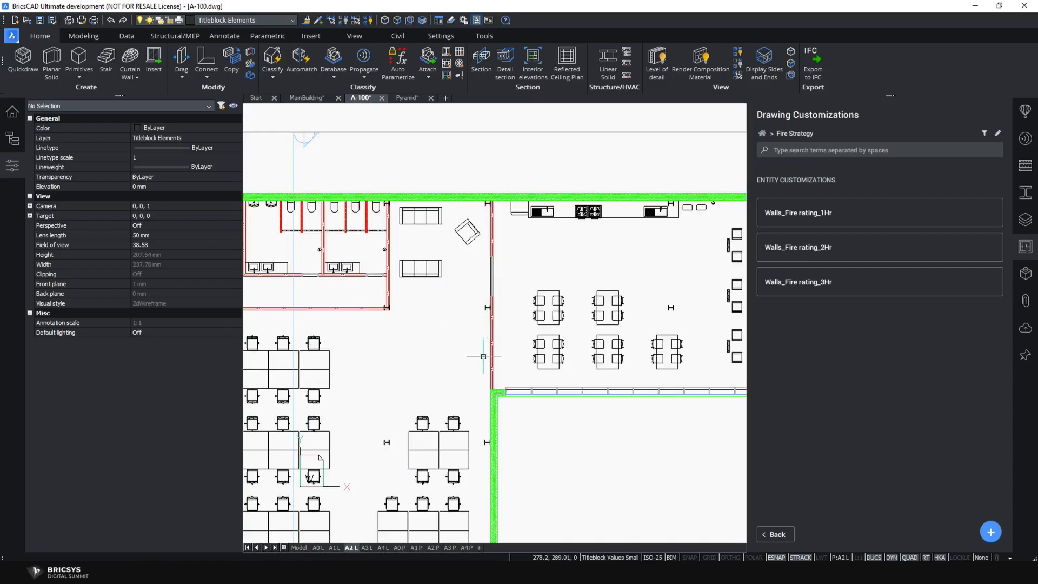
pyautogui.scroll(5, 491, 378)
pyautogui.moveTo(509, 450); pyautogui.dragTo(471, 350, button='middle')
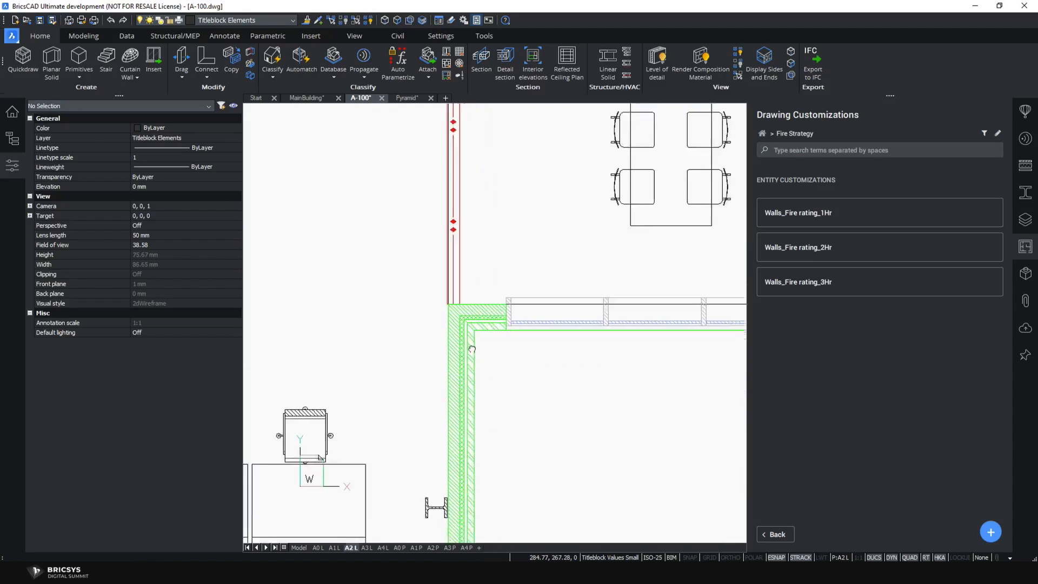
pyautogui.scroll(6, 472, 350)
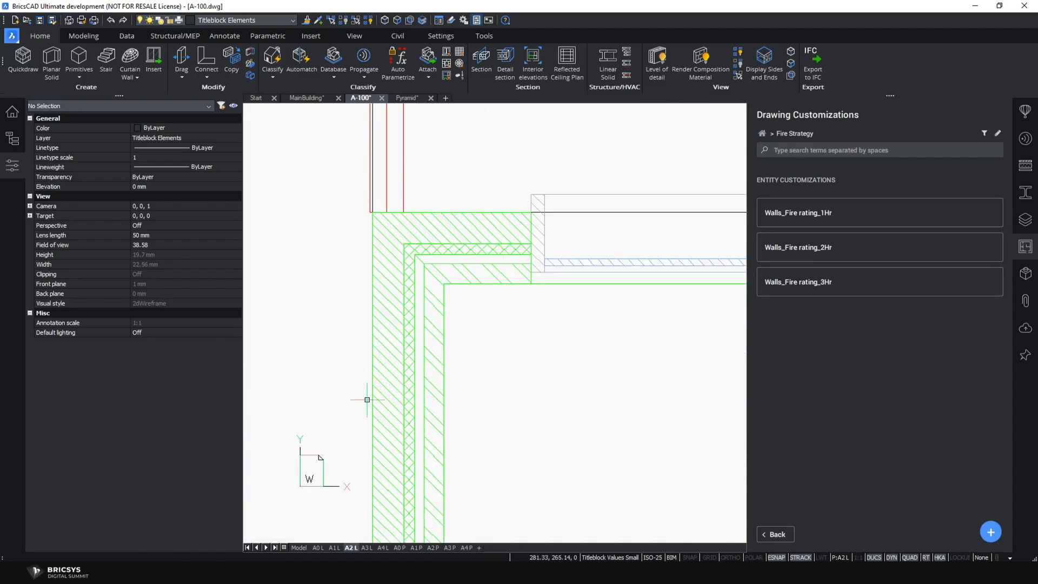
pyautogui.click(12, 164)
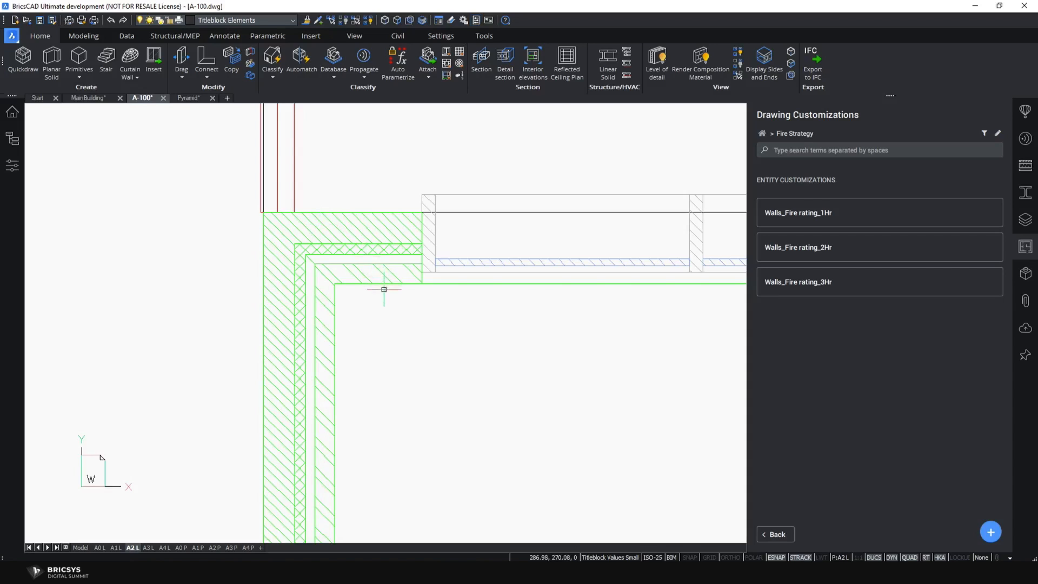
pyautogui.scroll(-4, 384, 289)
pyautogui.moveTo(366, 222); pyautogui.dragTo(390, 378, button='middle')
pyautogui.scroll(1, 386, 379)
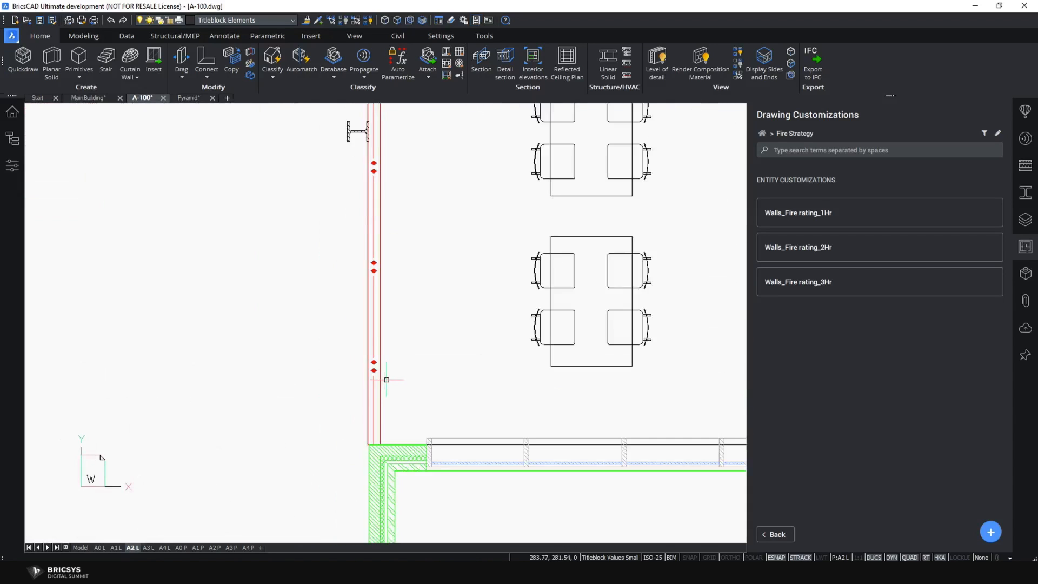
pyautogui.scroll(3, 386, 379)
pyautogui.scroll(-3, 392, 454)
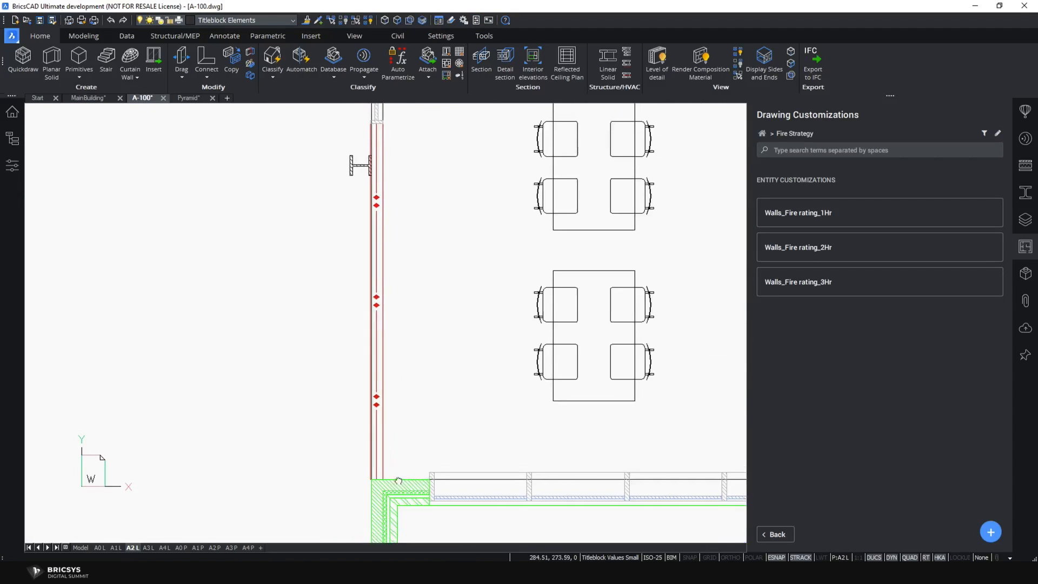
pyautogui.moveTo(398, 481); pyautogui.dragTo(424, 378, button='middle')
pyautogui.scroll(3, 372, 331)
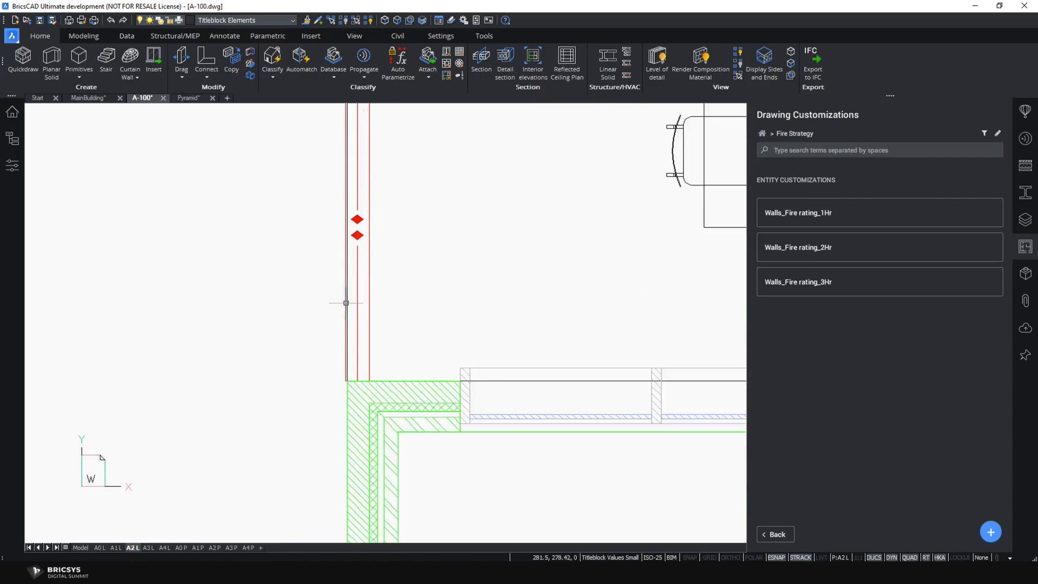
pyautogui.moveTo(346, 303); pyautogui.dragTo(378, 445, button='middle')
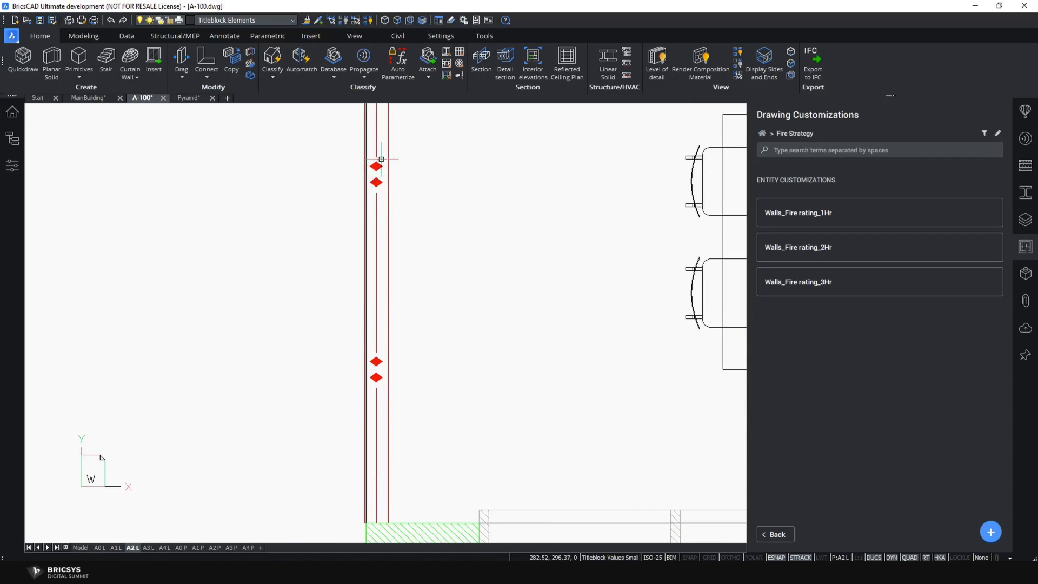
pyautogui.scroll(-5, 381, 159)
pyautogui.moveTo(323, 241); pyautogui.dragTo(412, 288, button='middle')
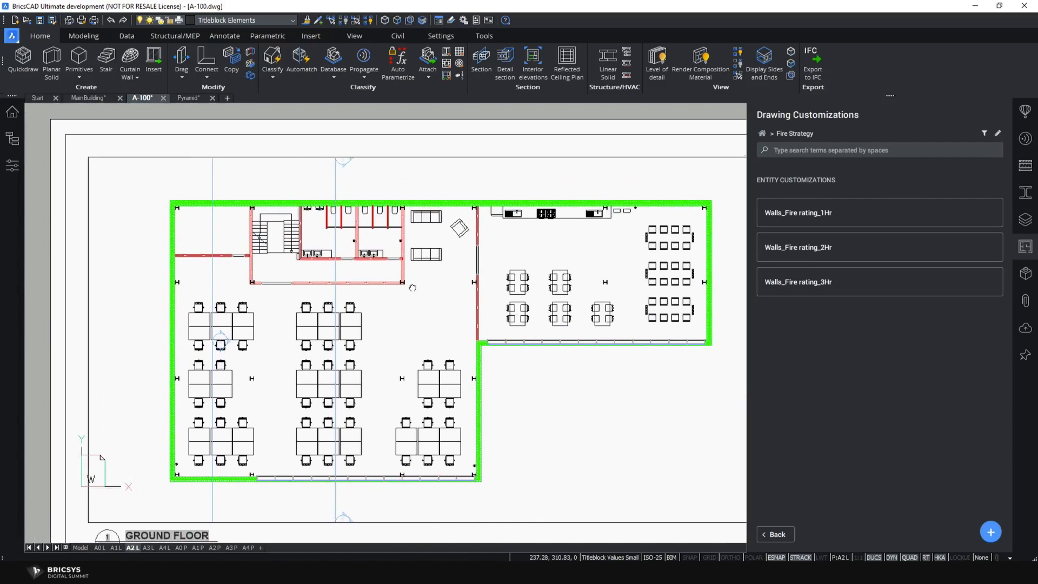
# - Examine the toilet partition walls and the opening in the wall between the lounge and the dining area
pyautogui.scroll(3, 341, 212)
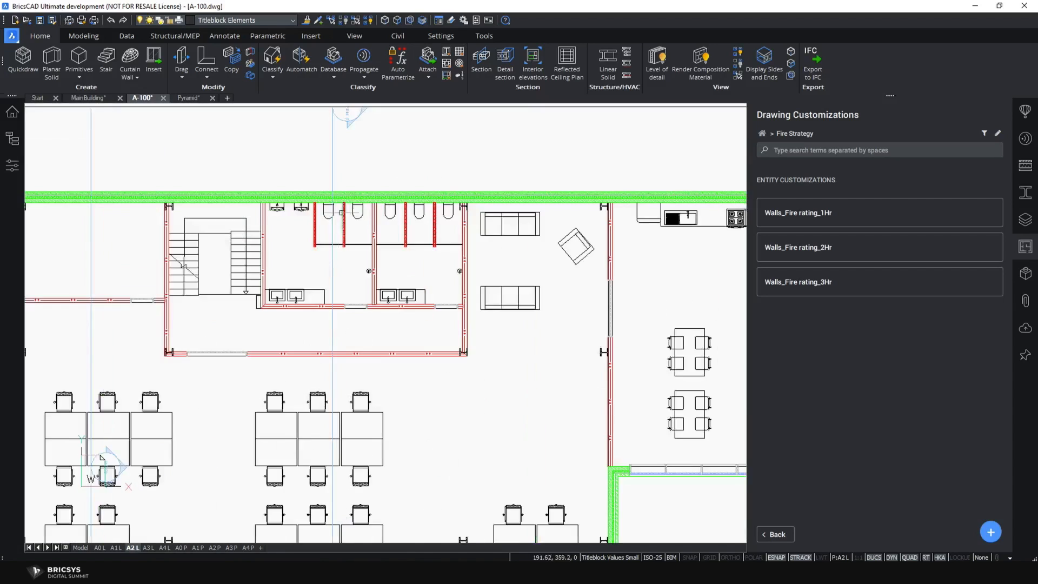
pyautogui.scroll(7, 341, 212)
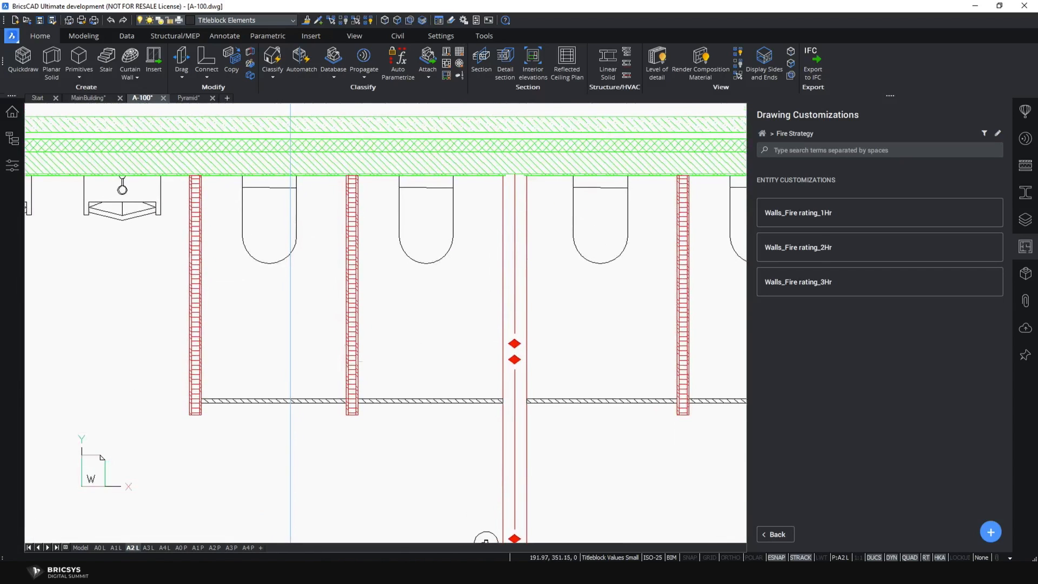
pyautogui.scroll(2, 359, 346)
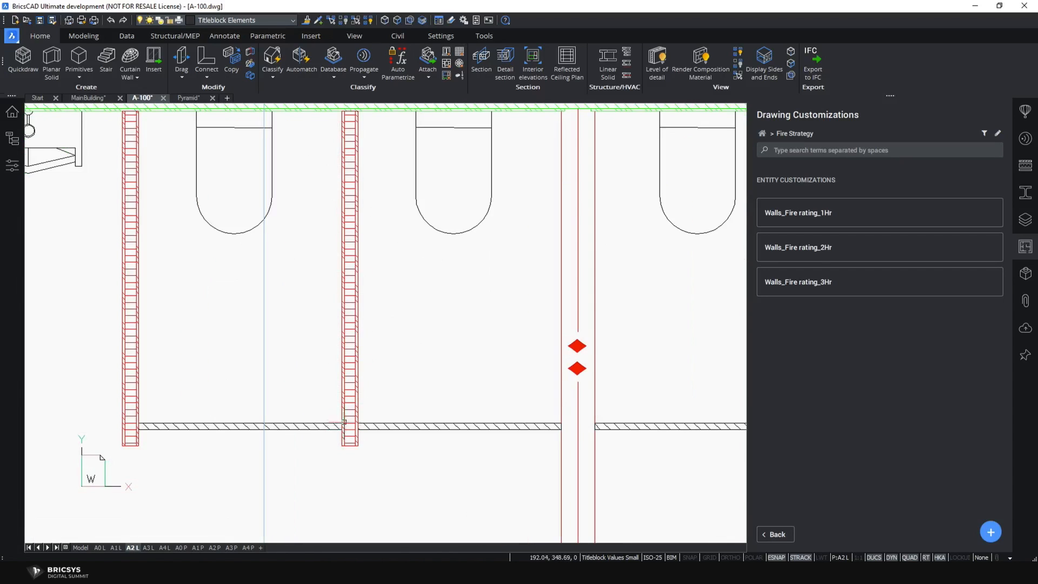
pyautogui.scroll(-10, 343, 422)
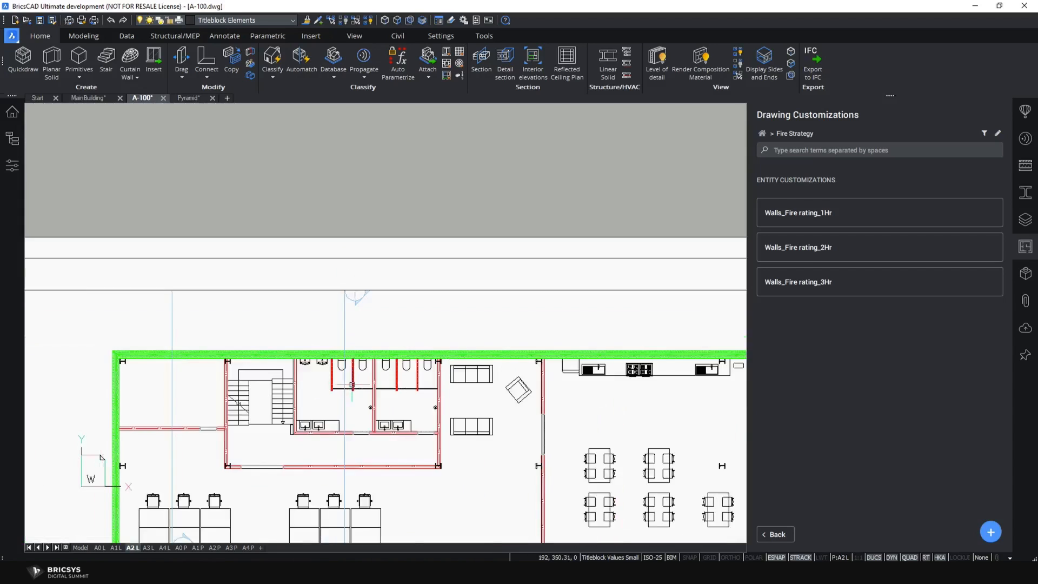
pyautogui.scroll(-2, 352, 385)
pyautogui.moveTo(410, 458); pyautogui.dragTo(369, 282, button='middle')
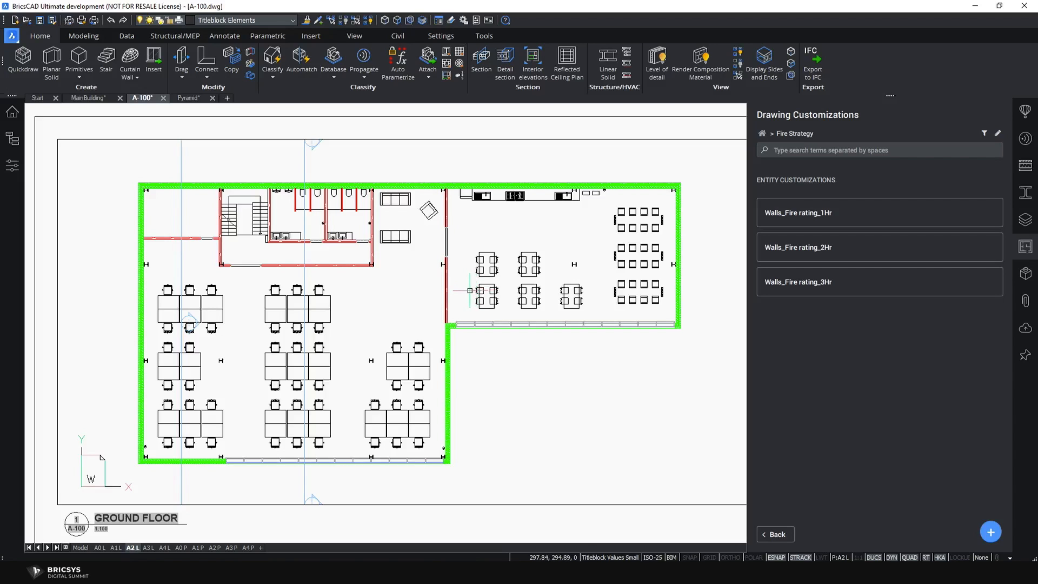
pyautogui.scroll(2, 448, 244)
pyautogui.scroll(3, 448, 244)
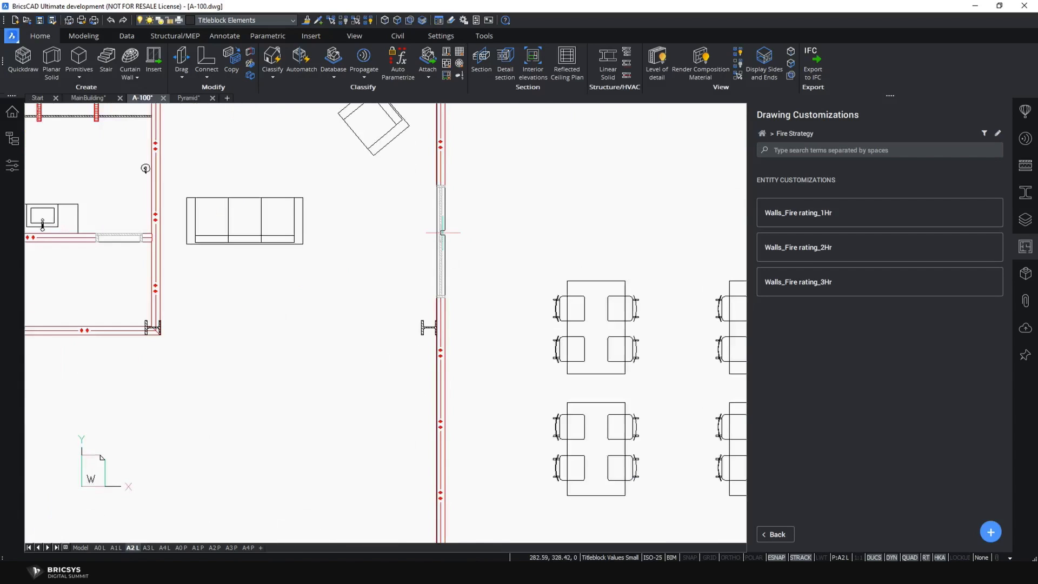
pyautogui.scroll(3, 454, 246)
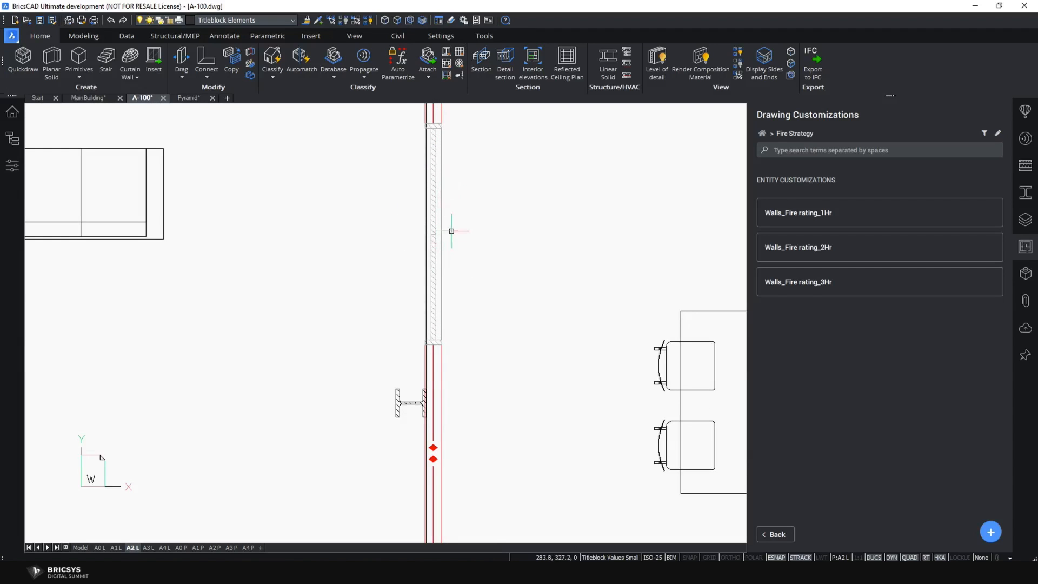
pyautogui.scroll(-2, 449, 218)
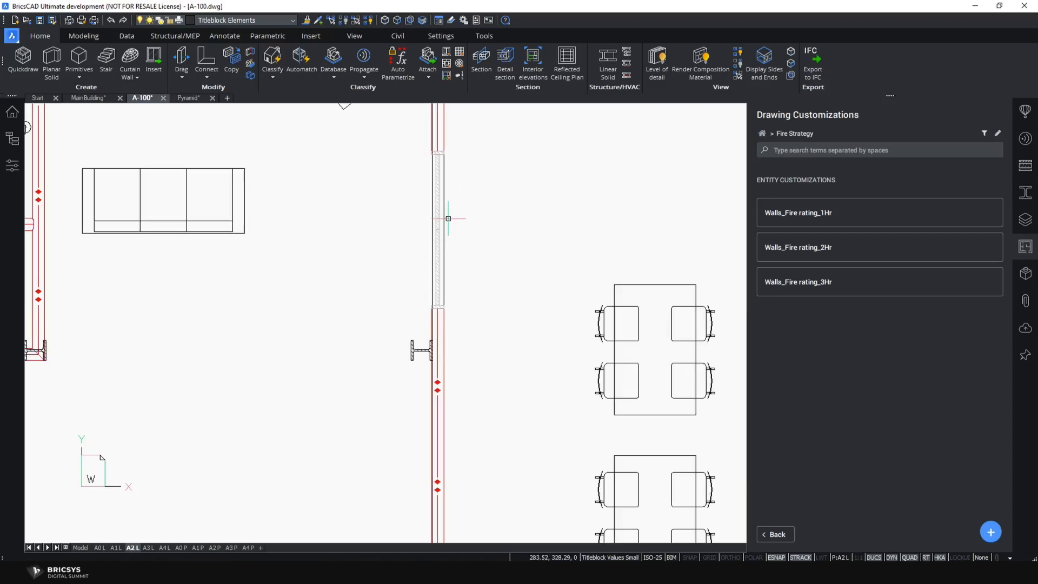
# - Add a new entity customization named Fire Doors 2HR to the Fire Strategy drawing customization
pyautogui.scroll(-6, 447, 219)
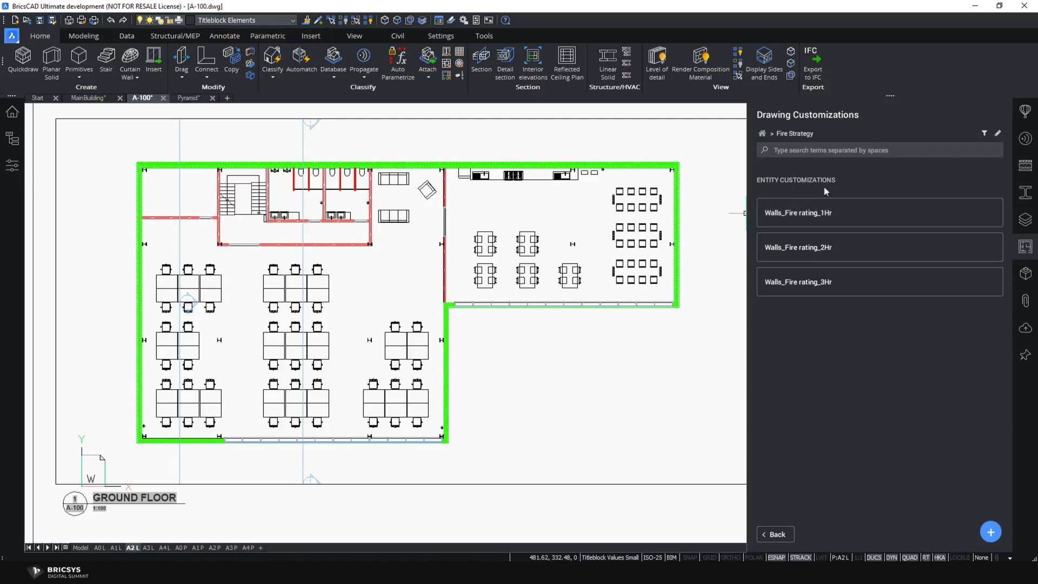
pyautogui.click(841, 280)
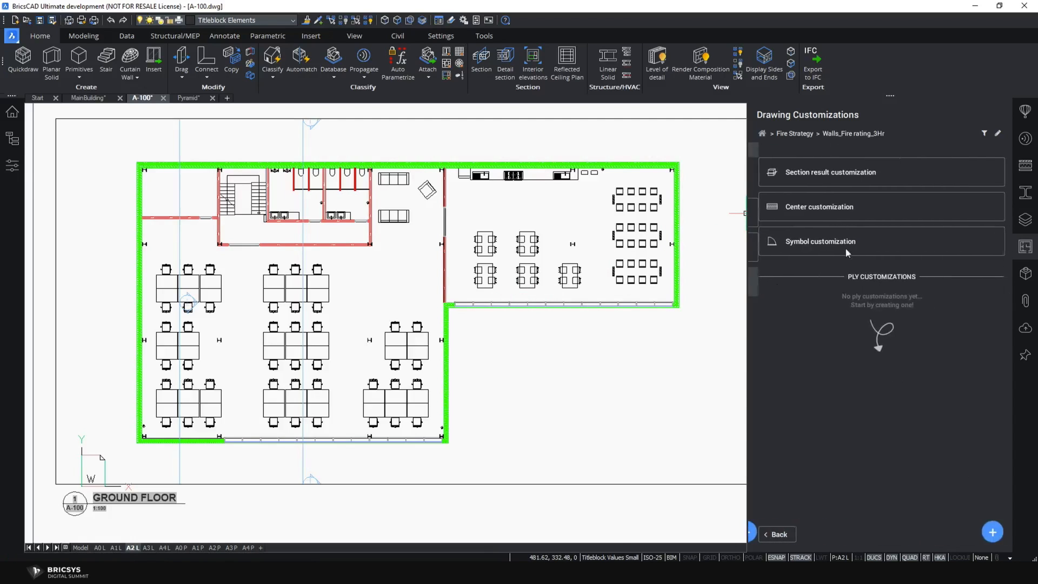
pyautogui.click(793, 134)
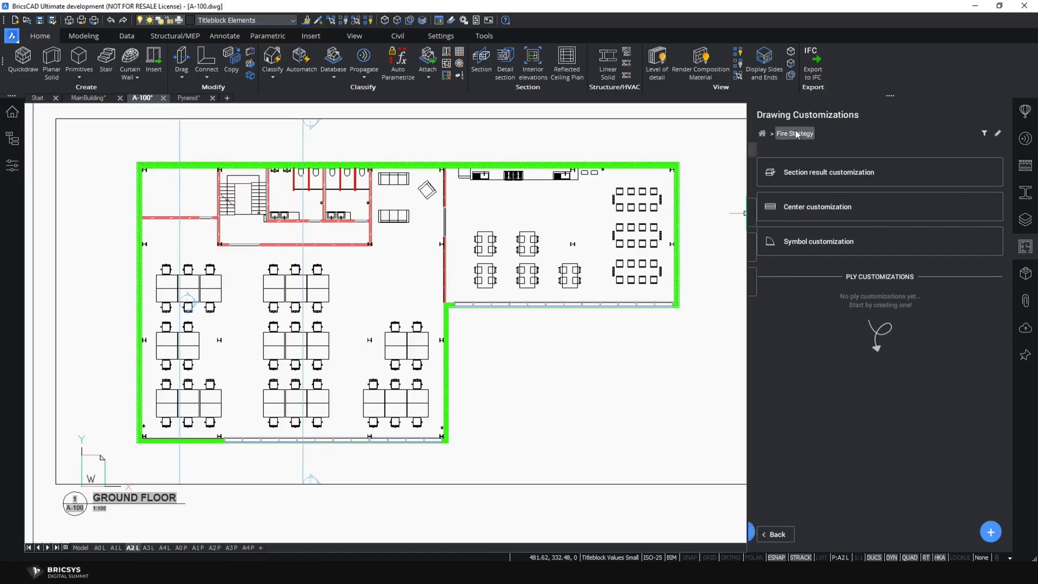
pyautogui.click(997, 535)
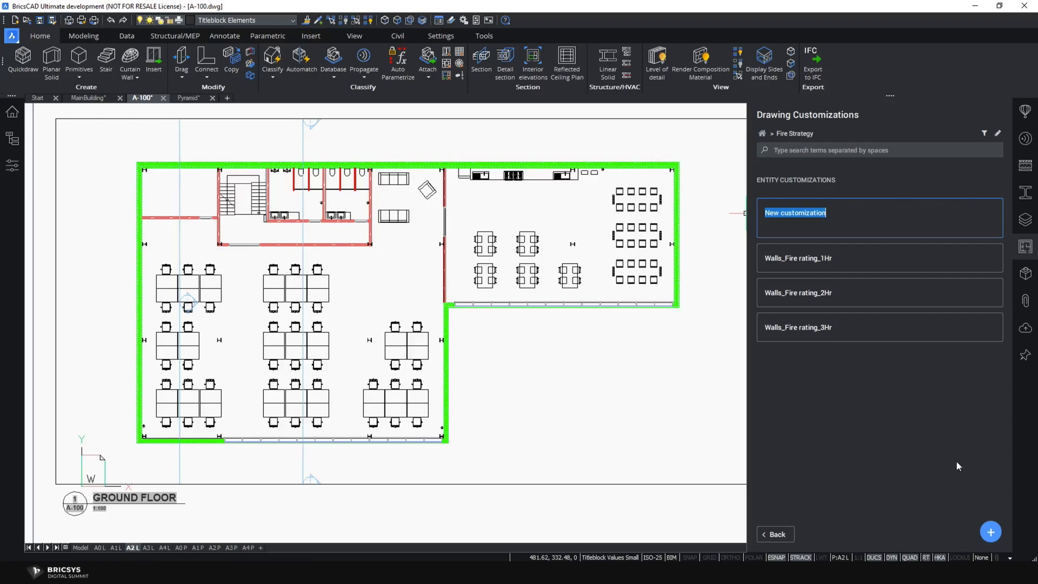
pyautogui.write('Fire Doors 2HR')
pyautogui.press('Return')
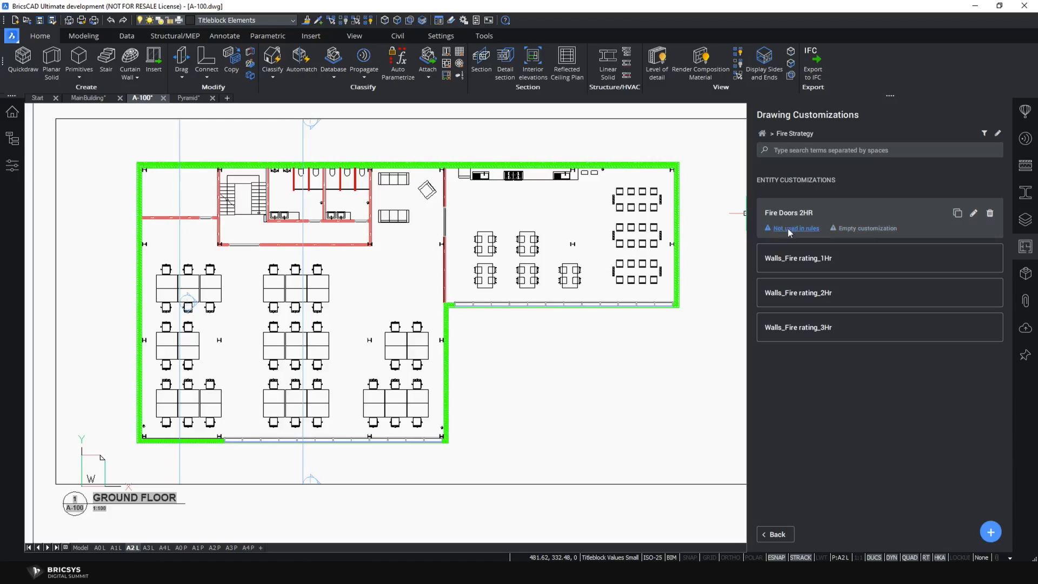
# - Set the external symbol source of Fire Doors 2HR to Circle 250mm dia XZ.dwg from the Fire Strategy Symbols folder
pyautogui.click(870, 229)
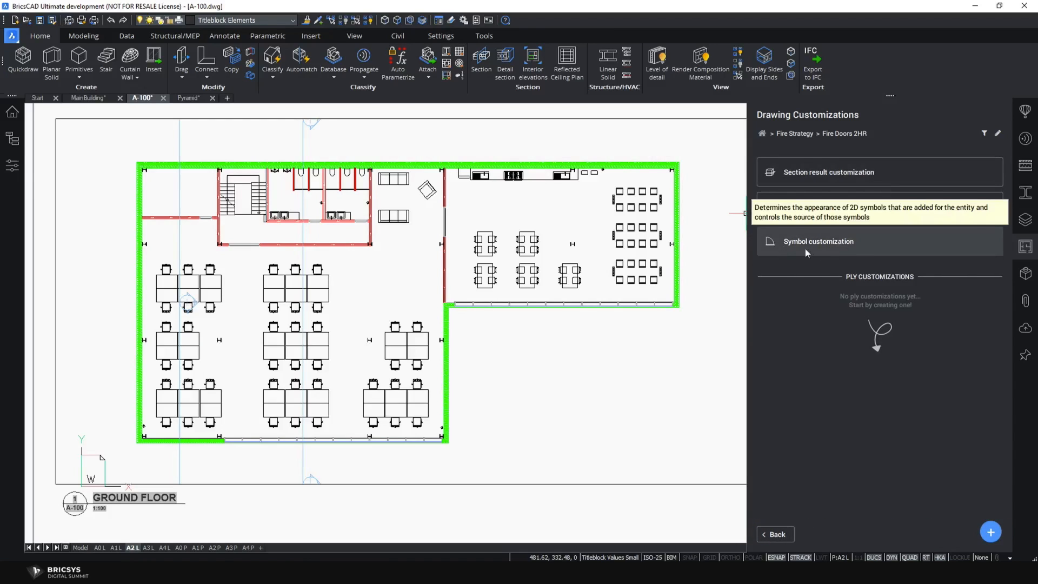
pyautogui.click(839, 245)
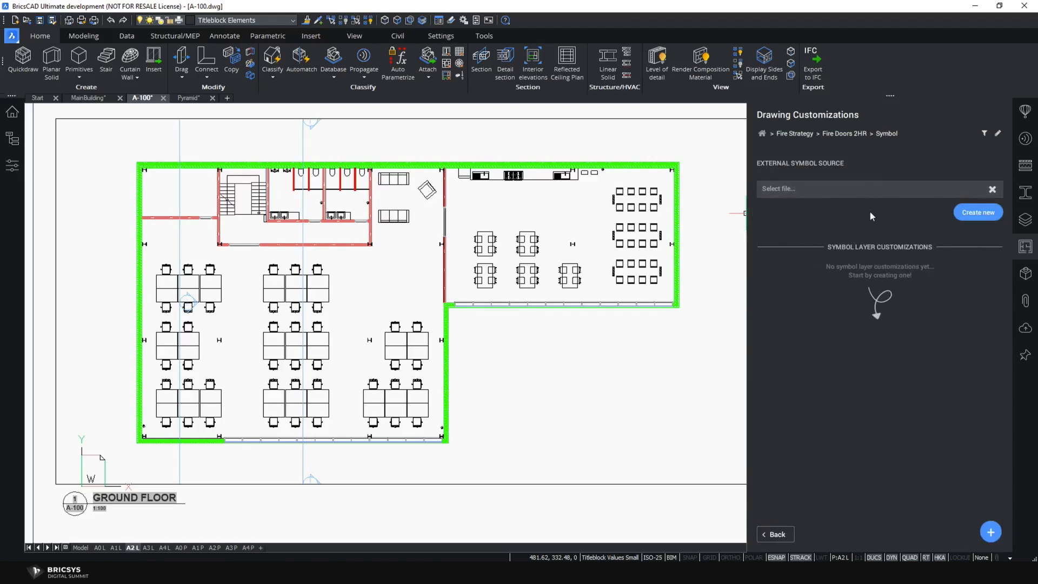
pyautogui.click(855, 193)
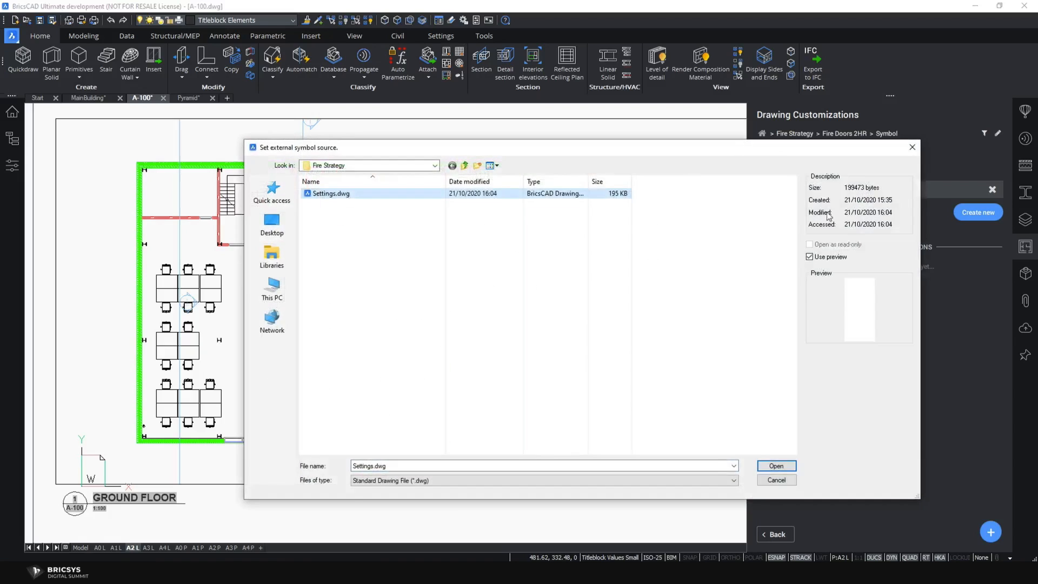
pyautogui.click(272, 224)
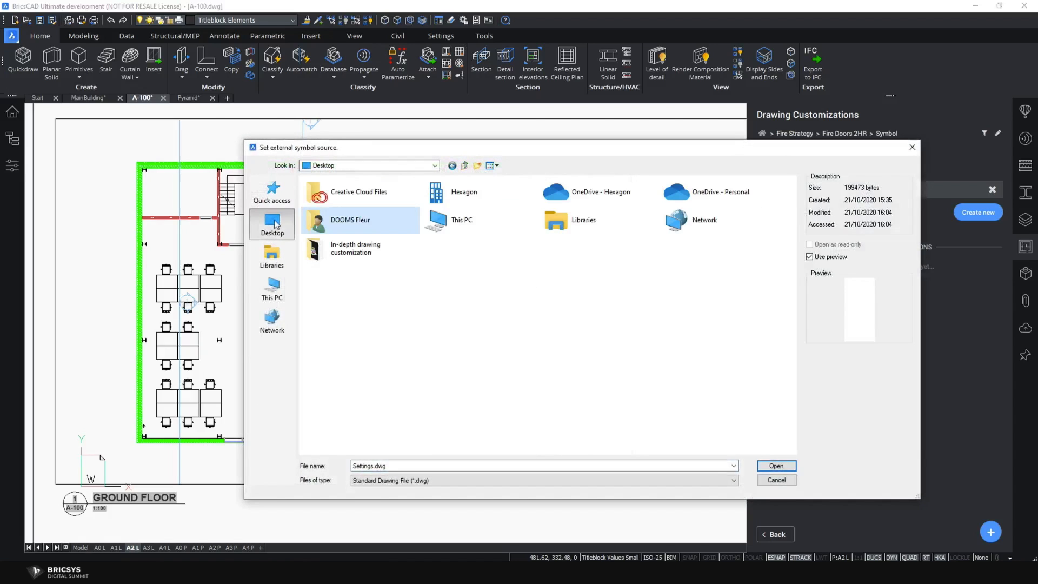
pyautogui.click(348, 258)
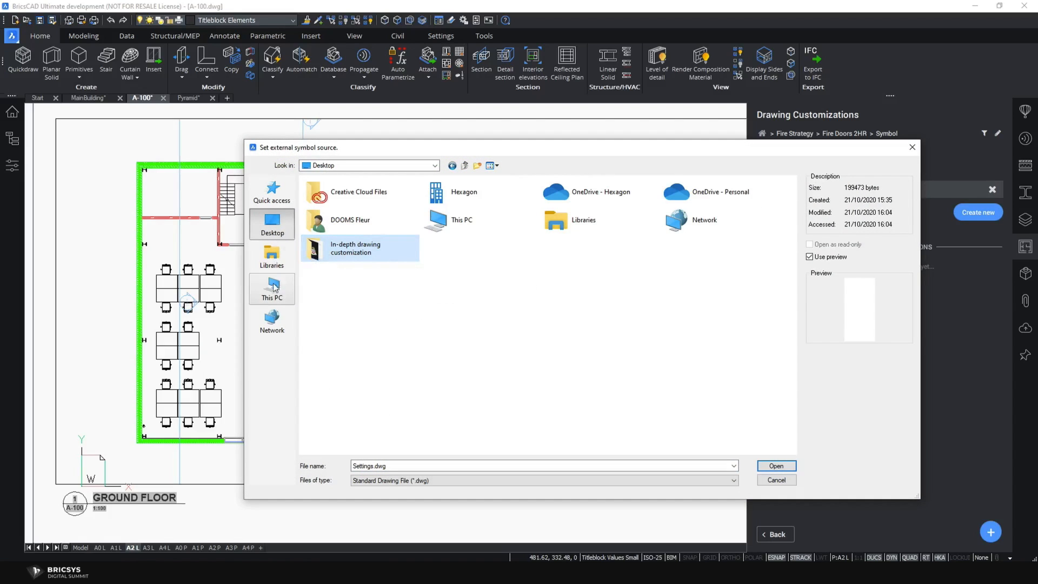
pyautogui.doubleClick(351, 251)
pyautogui.doubleClick(341, 193)
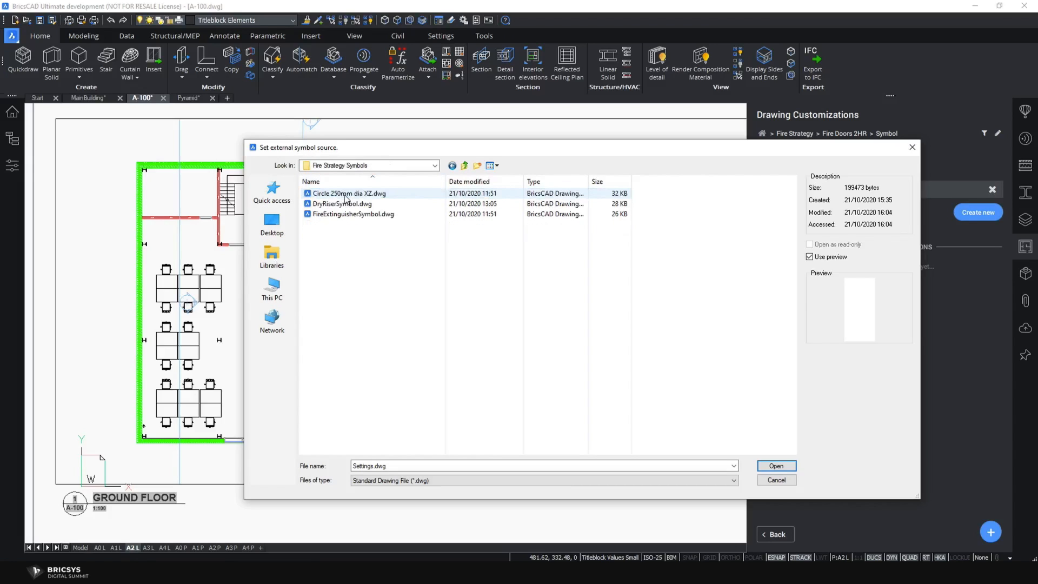
pyautogui.click(359, 195)
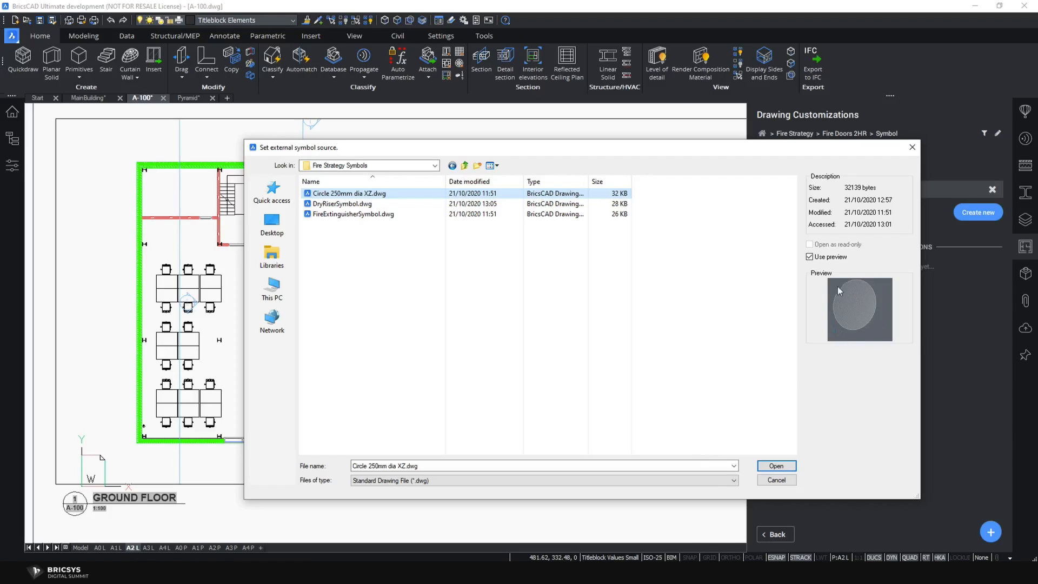
pyautogui.click(784, 466)
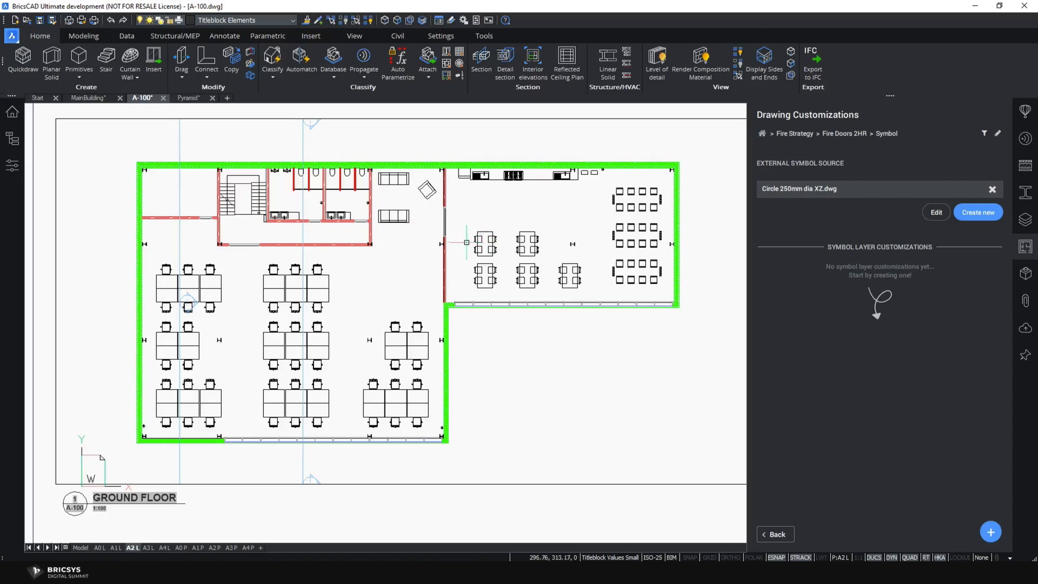
# - Open the external symbol source Circle 250mm dia XZ.dwg for editing and examine the circle inside its bounding box
pyautogui.scroll(4, 445, 221)
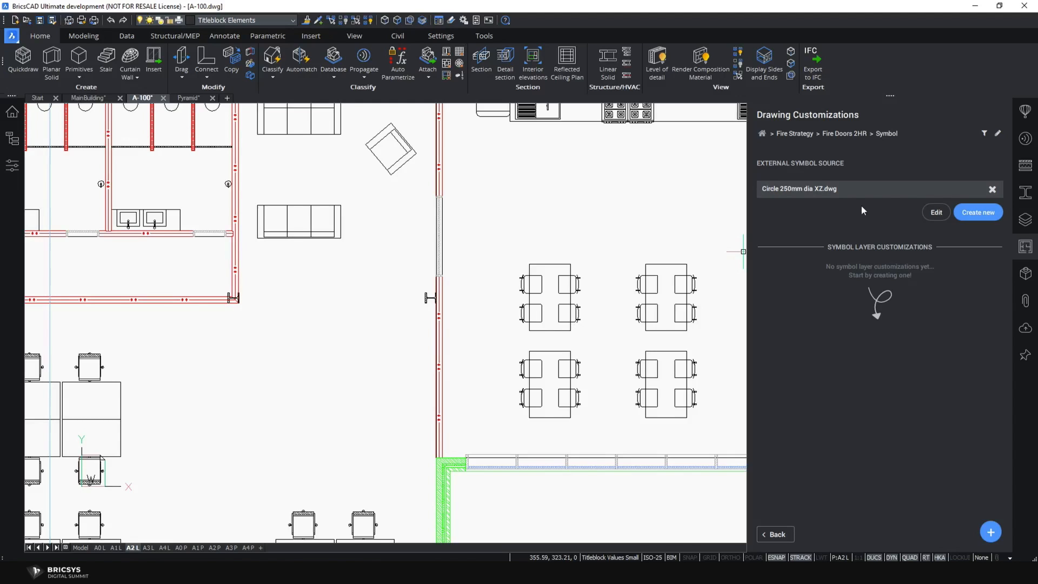
pyautogui.click(937, 213)
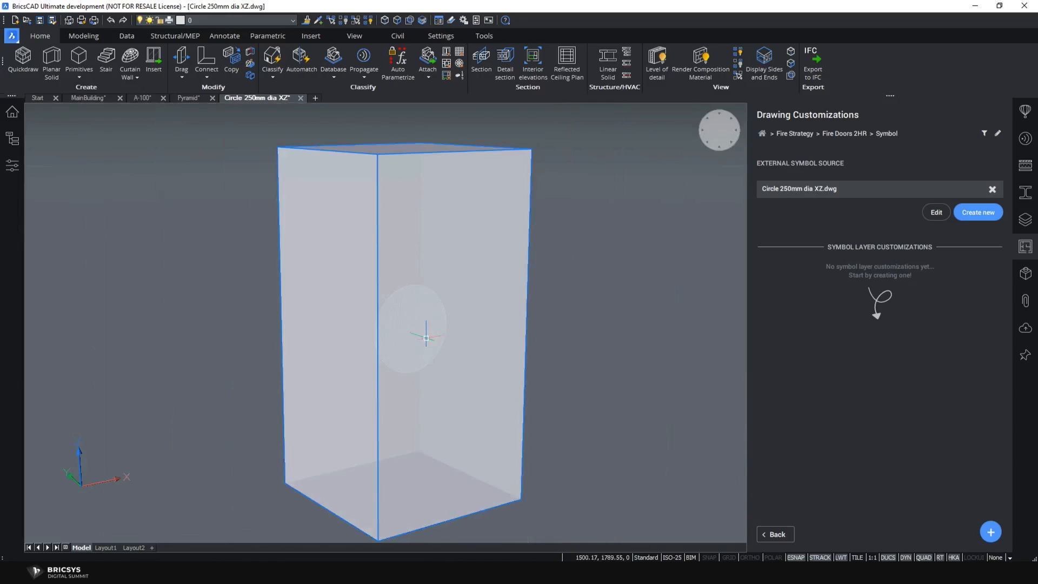
pyautogui.moveTo(452, 355)
pyautogui.keyDown('shift'); pyautogui.mouseDown(button='middle')
pyautogui.moveTo(422, 349)
pyautogui.moveTo(492, 384)
pyautogui.moveTo(530, 372)
pyautogui.moveTo(475, 372)
pyautogui.moveTo(417, 431)
pyautogui.moveTo(452, 362)
pyautogui.mouseUp(button='middle'); pyautogui.keyUp('shift')
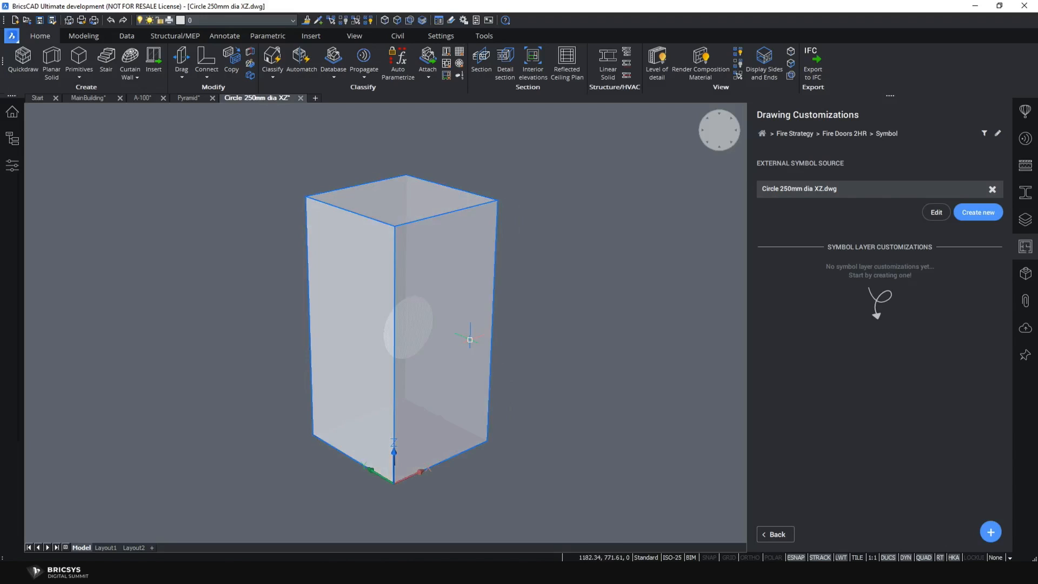
pyautogui.moveTo(469, 339)
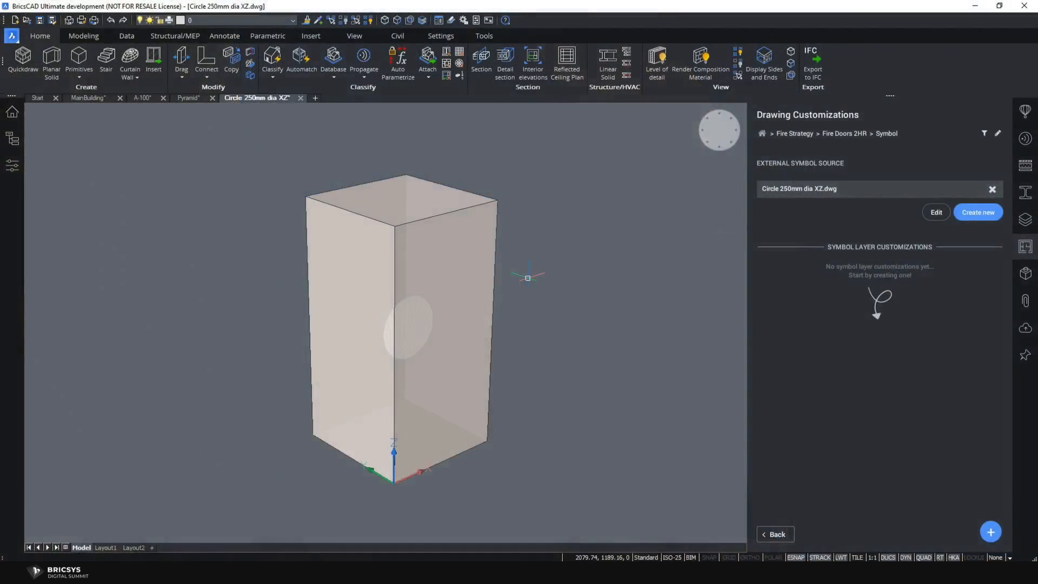
pyautogui.click(464, 343)
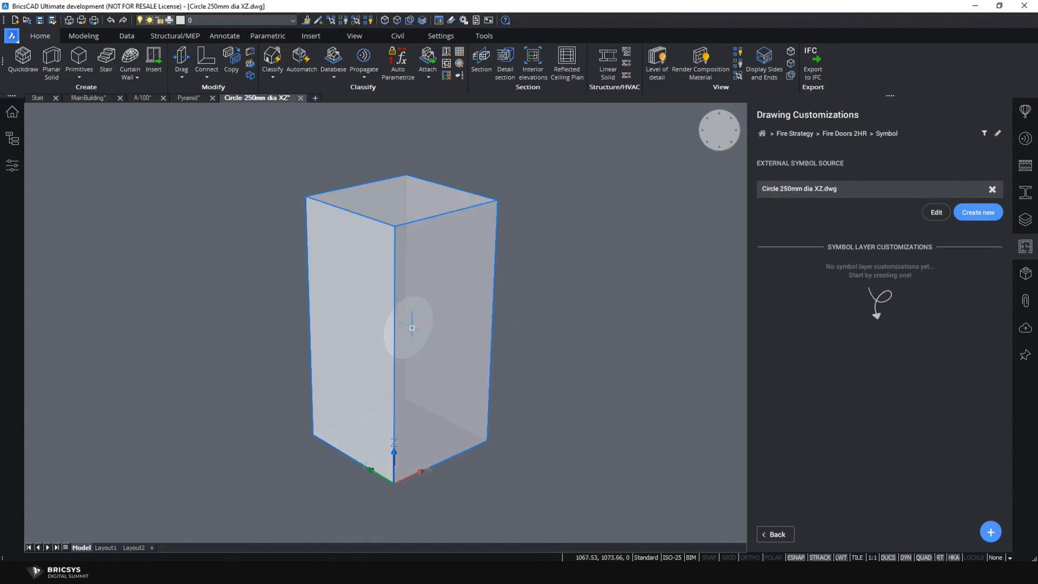
pyautogui.scroll(4, 420, 346)
pyautogui.scroll(-6, 419, 347)
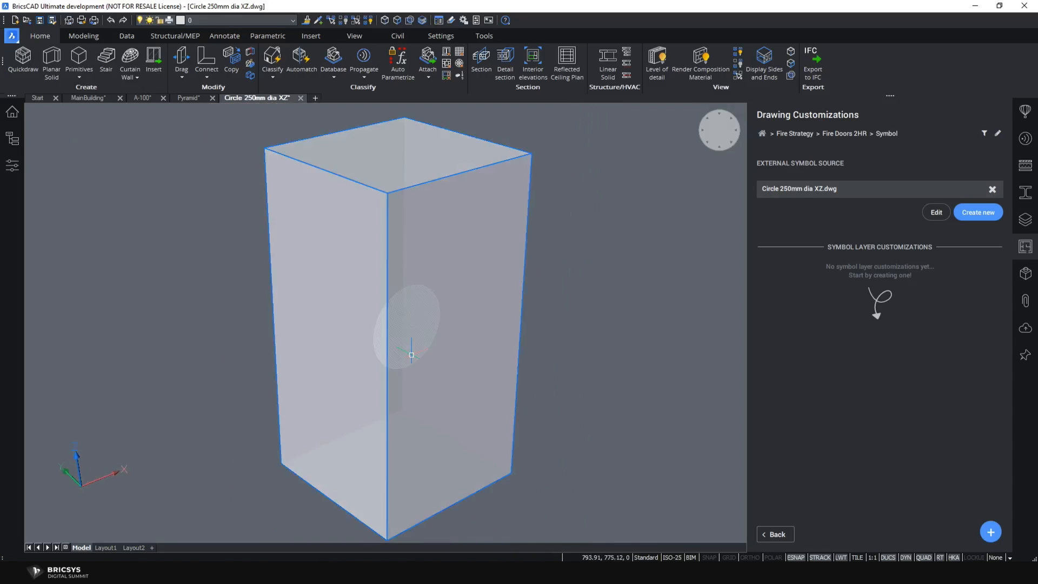
pyautogui.keyDown('shift'); pyautogui.moveTo(411, 347); pyautogui.dragTo(454, 350, button='middle'); pyautogui.keyUp('shift')
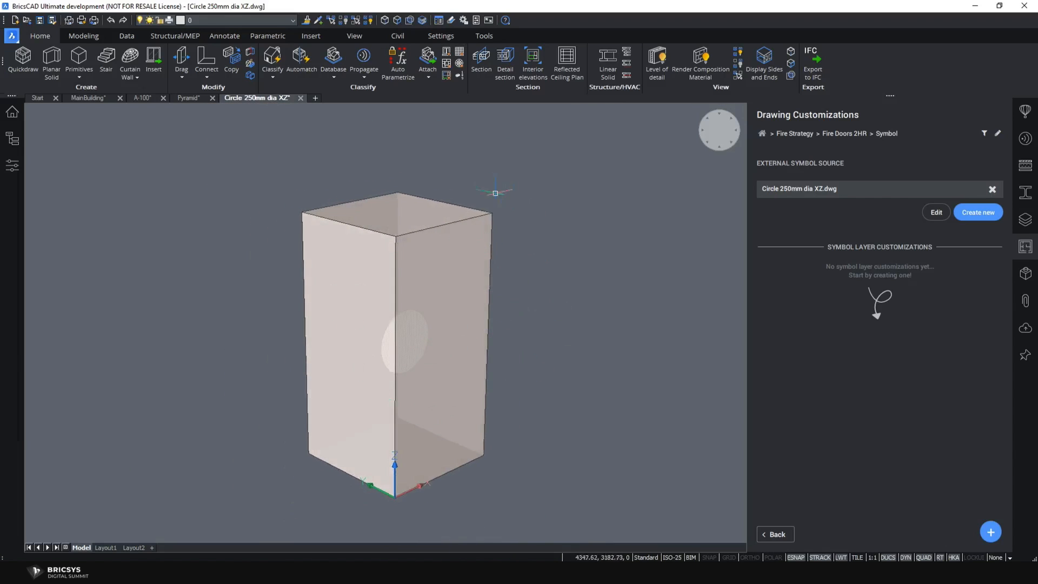
pyautogui.keyDown('shift'); pyautogui.moveTo(454, 366); pyautogui.dragTo(419, 362, button='middle'); pyautogui.keyUp('shift')
pyautogui.scroll(5, 416, 357)
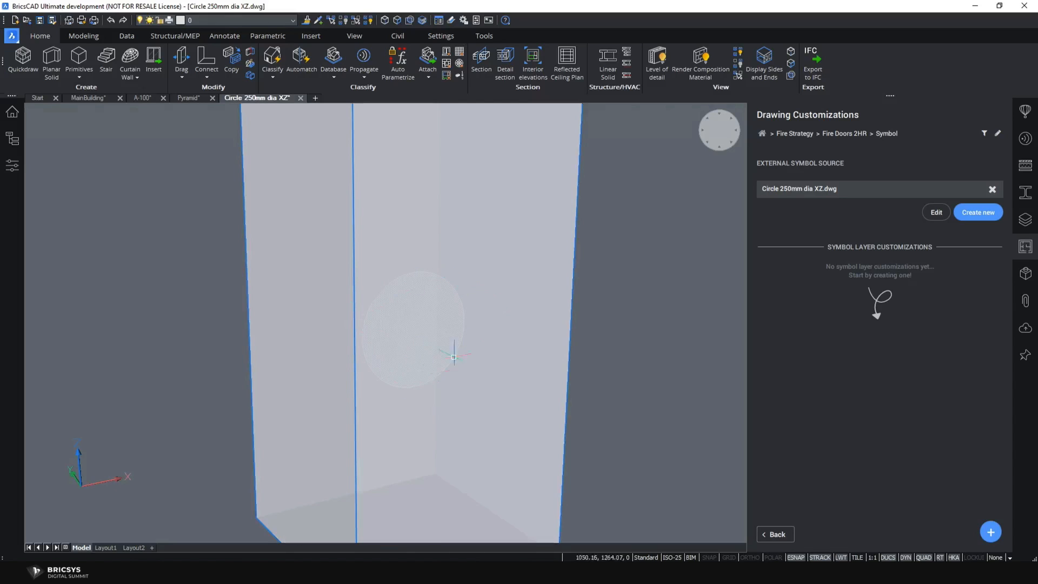
pyautogui.scroll(-5, 421, 282)
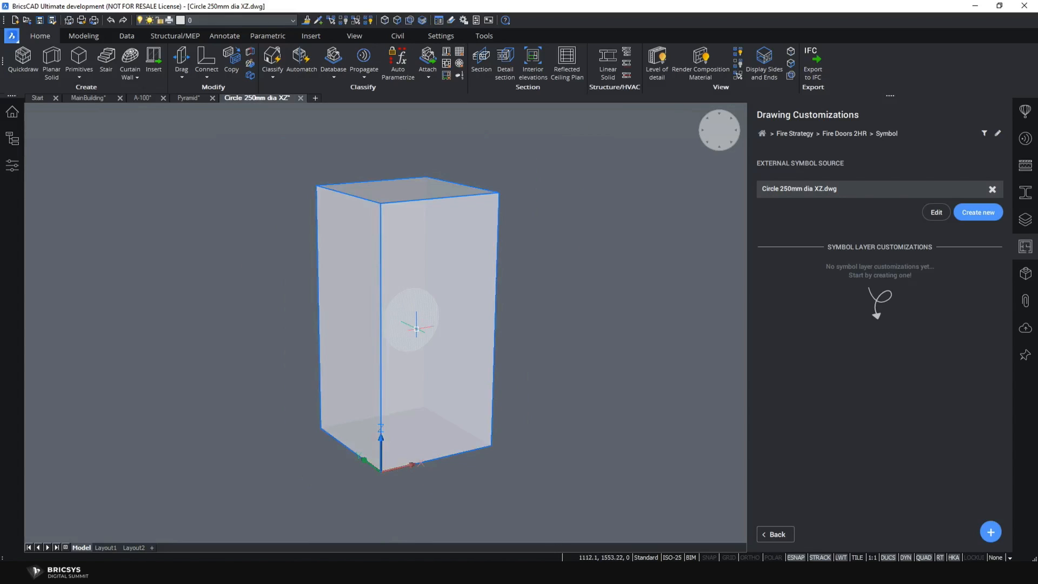
pyautogui.keyDown('shift'); pyautogui.moveTo(408, 308); pyautogui.dragTo(407, 348, button='middle'); pyautogui.keyUp('shift')
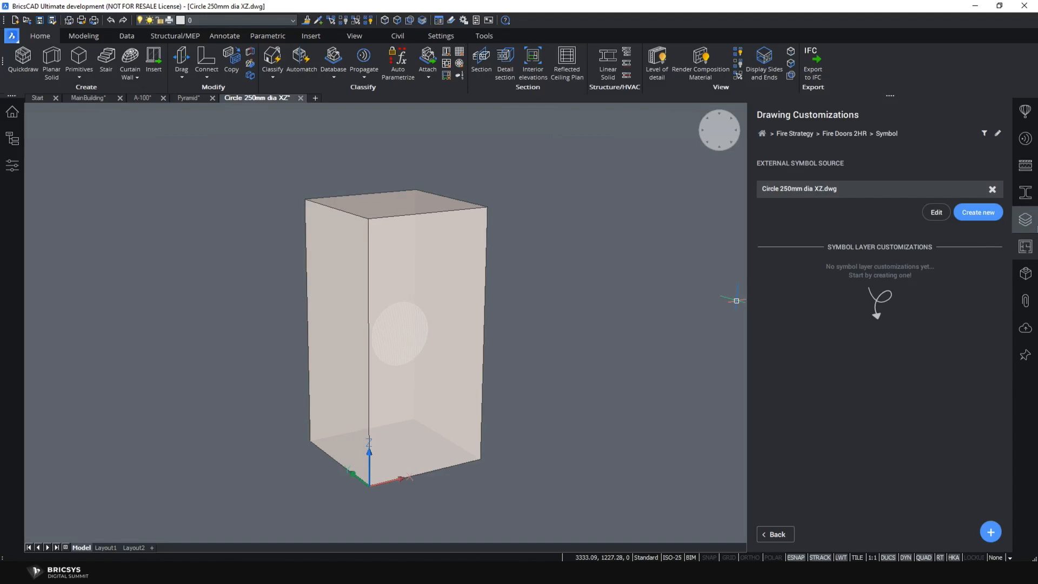
# - Display the symbol drawing's layers and remove the bounding box on layer BIM_BBOX from view to expose the circle
pyautogui.click(1032, 227)
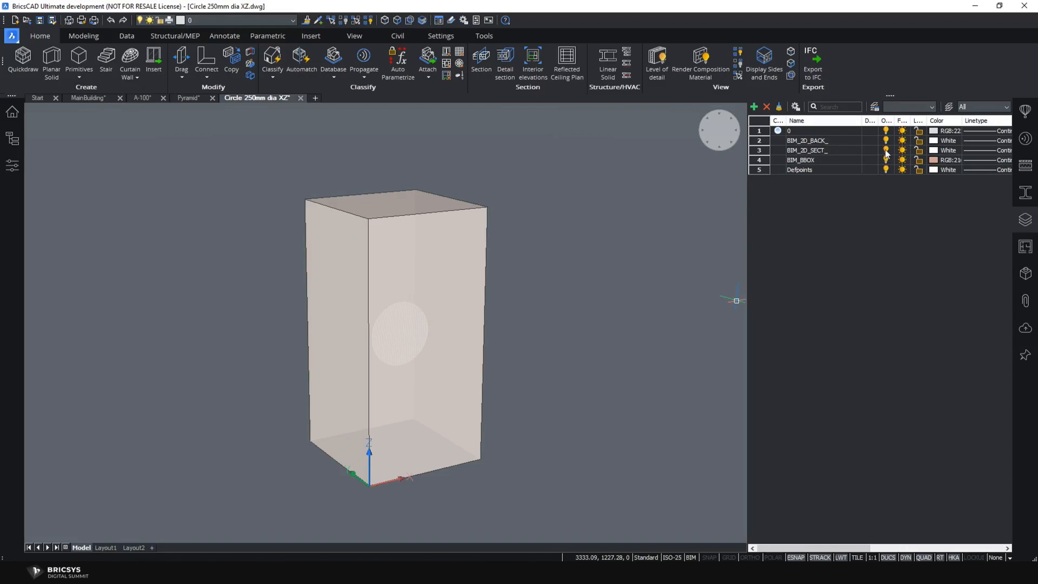
pyautogui.click(588, 226)
pyautogui.click(445, 196)
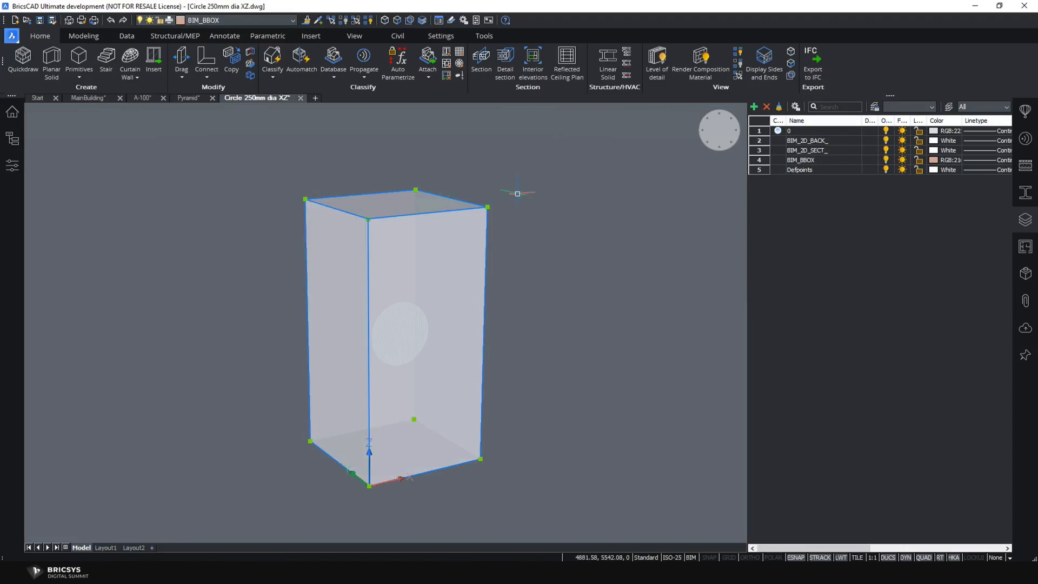
pyautogui.click(532, 217)
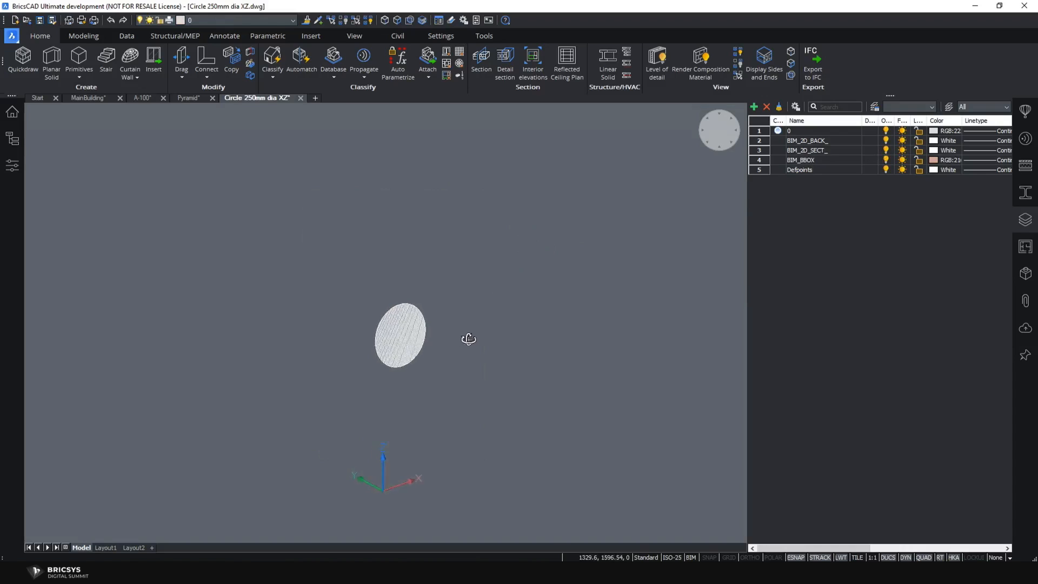
pyautogui.keyDown('shift'); pyautogui.moveTo(468, 338); pyautogui.dragTo(436, 328, button='middle'); pyautogui.keyUp('shift')
pyautogui.scroll(3, 421, 327)
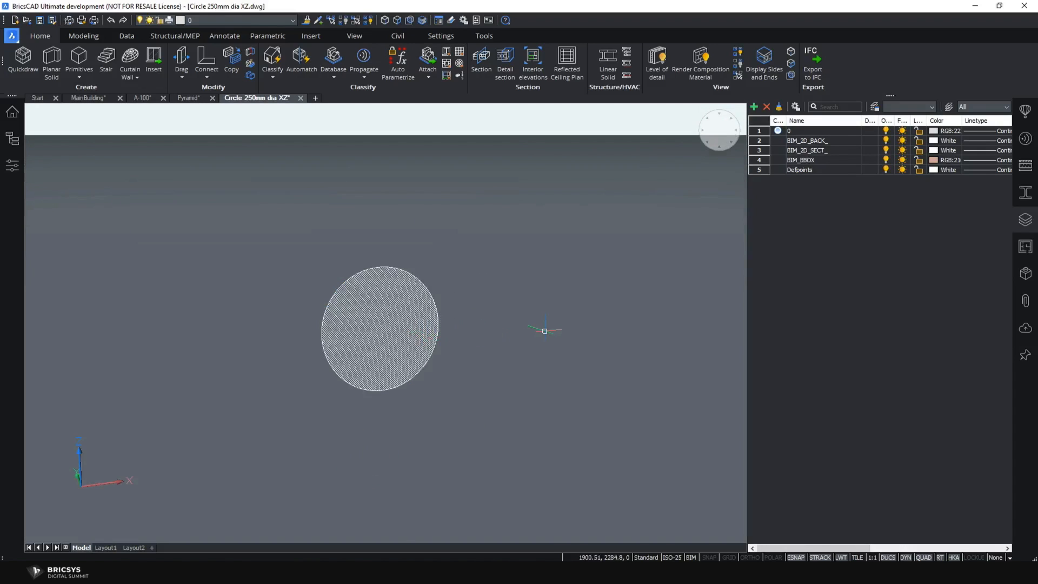
# - Switch layers BIM_2D_BACK_ and BIM_2D_SECT_ off and back on one by one to check which symbol parts each holds
pyautogui.click(886, 143)
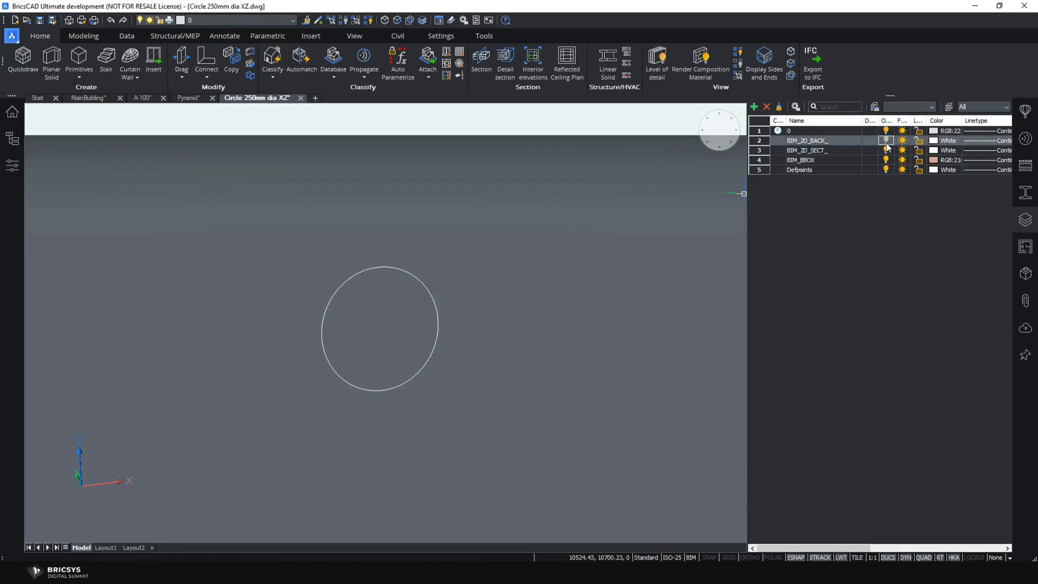
pyautogui.click(886, 142)
pyautogui.click(886, 151)
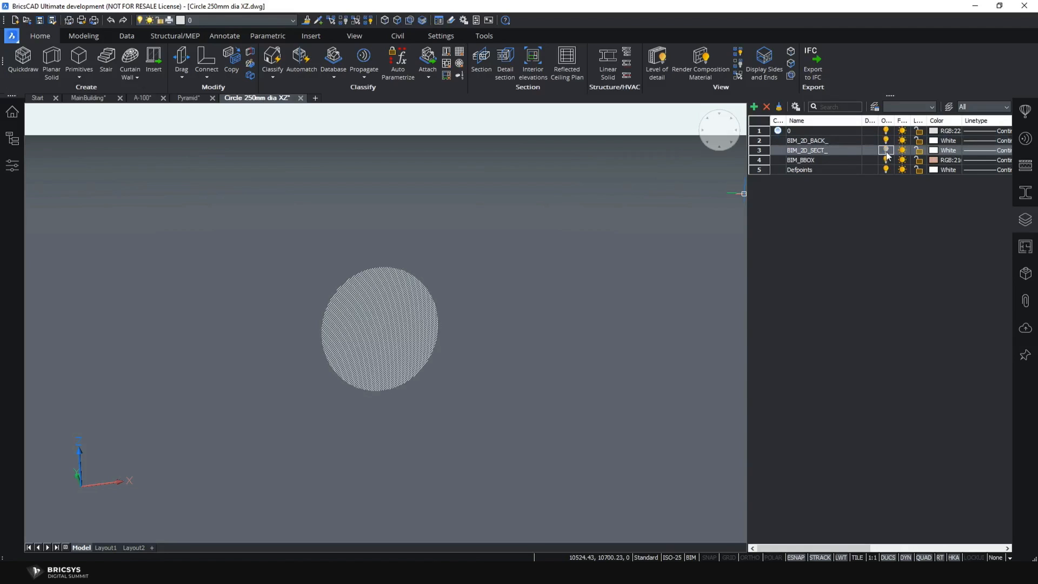
pyautogui.click(886, 151)
# - Copy the layer name BIM_2D_SECT_ and open the symbol customization of Fire Doors 2HR in the Fire Strategy customization
pyautogui.doubleClick(835, 151)
pyautogui.hotkey('ctrl', 'c')
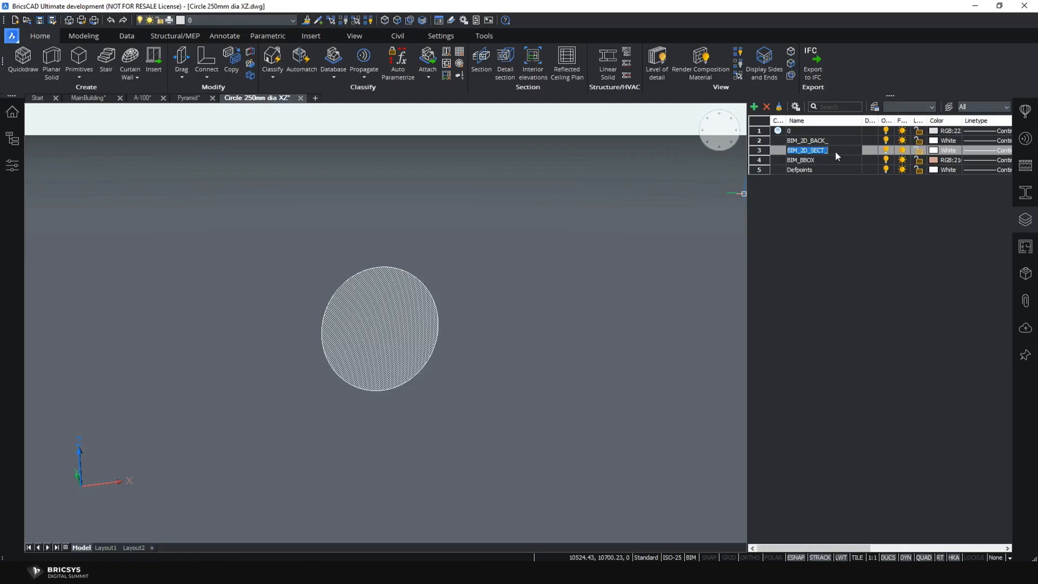
pyautogui.click(1025, 247)
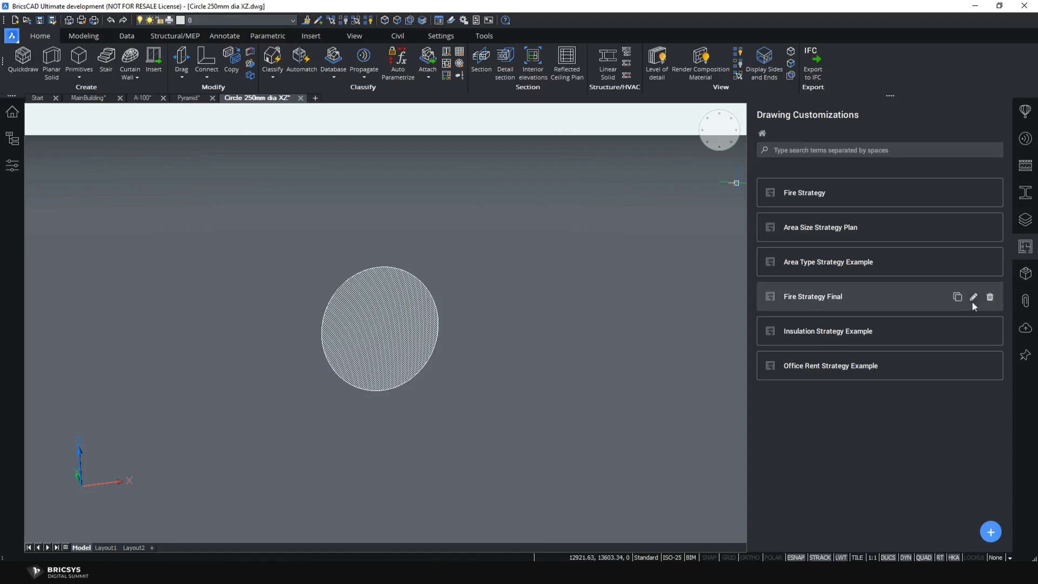
pyautogui.click(816, 193)
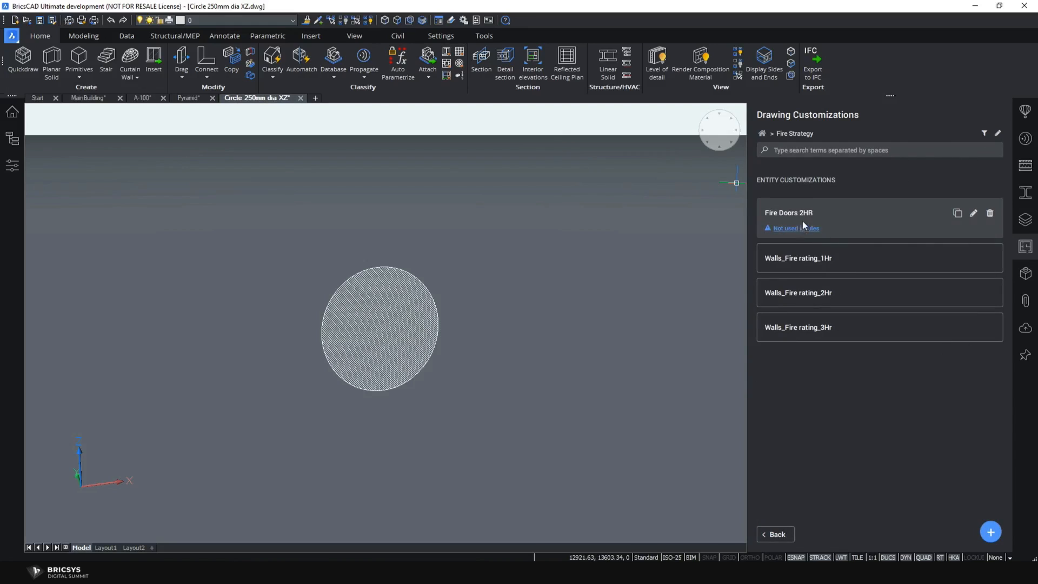
pyautogui.click(798, 212)
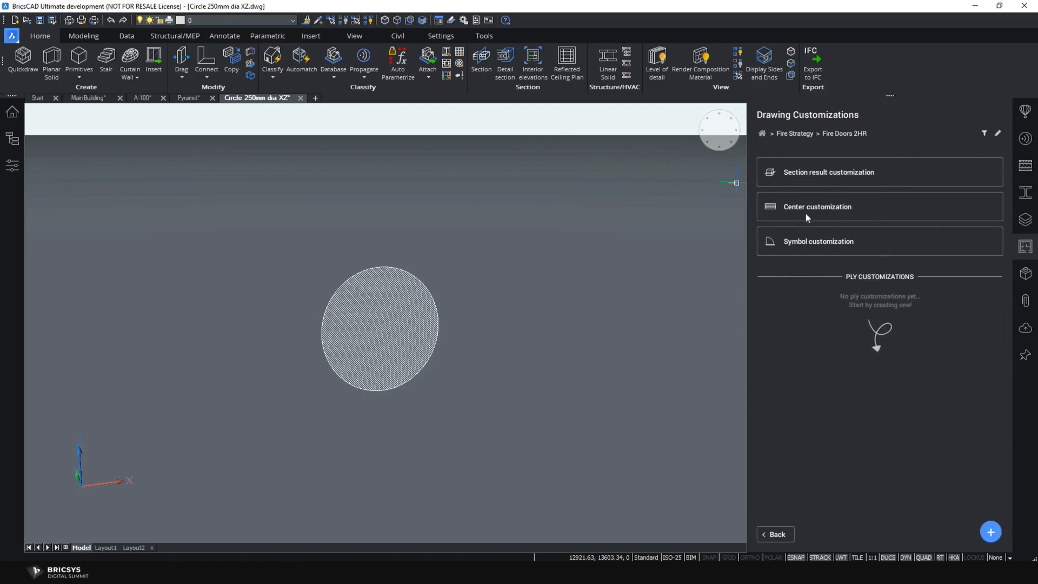
pyautogui.click(817, 245)
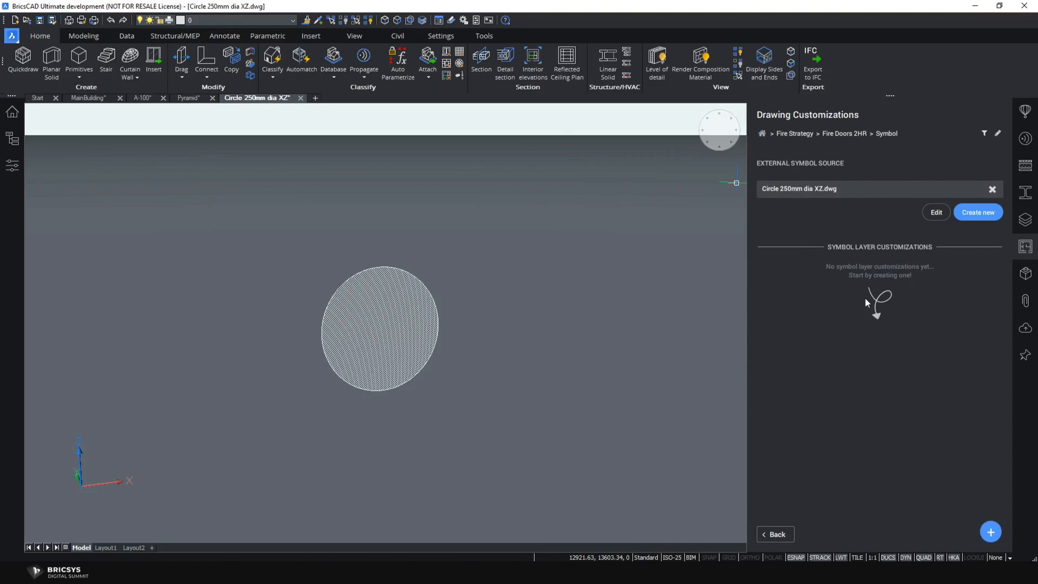
# - Add a symbol layer customization for names containing BIM_2D_SECT_ and assign it the Red_Continuous style
pyautogui.click(990, 533)
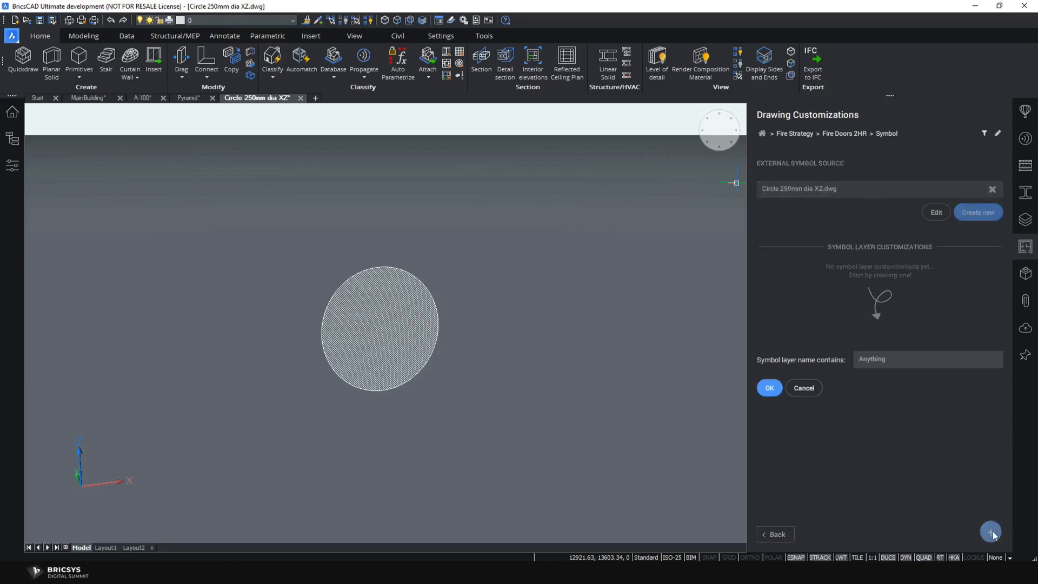
pyautogui.click(898, 360)
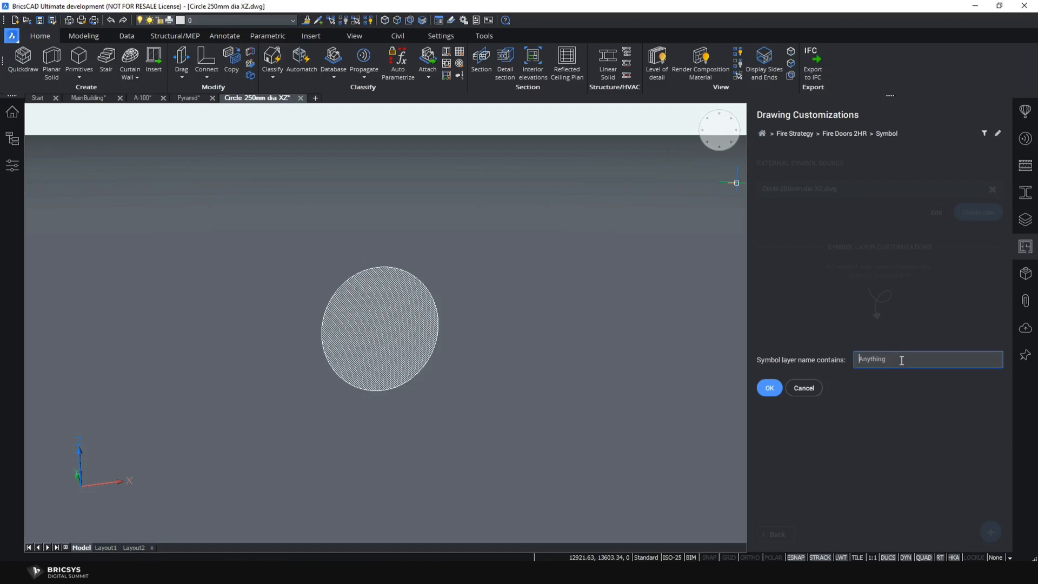
pyautogui.hotkey('ctrl', 'v')
pyautogui.click(770, 388)
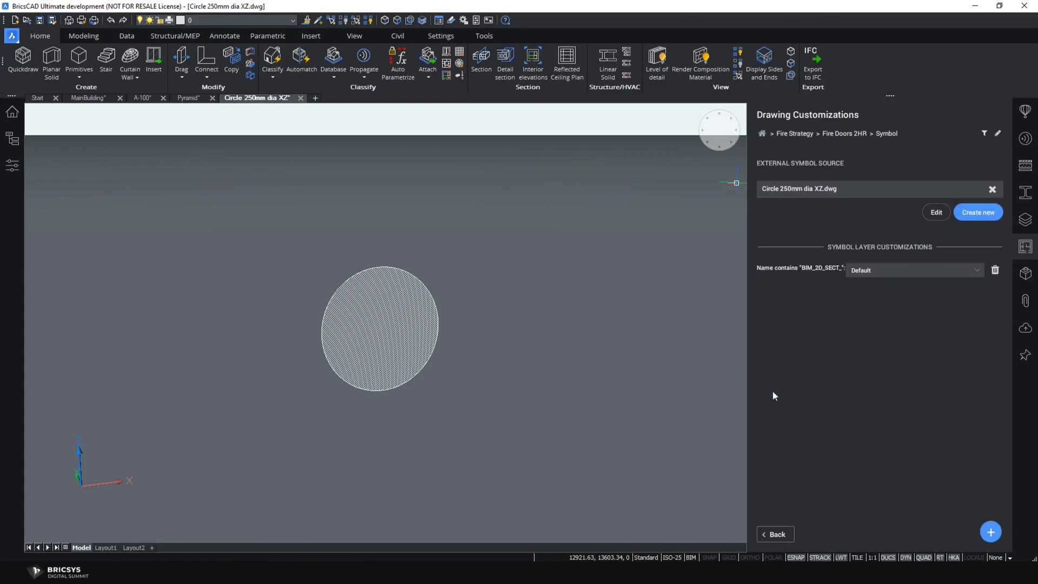
pyautogui.click(976, 270)
pyautogui.click(980, 273)
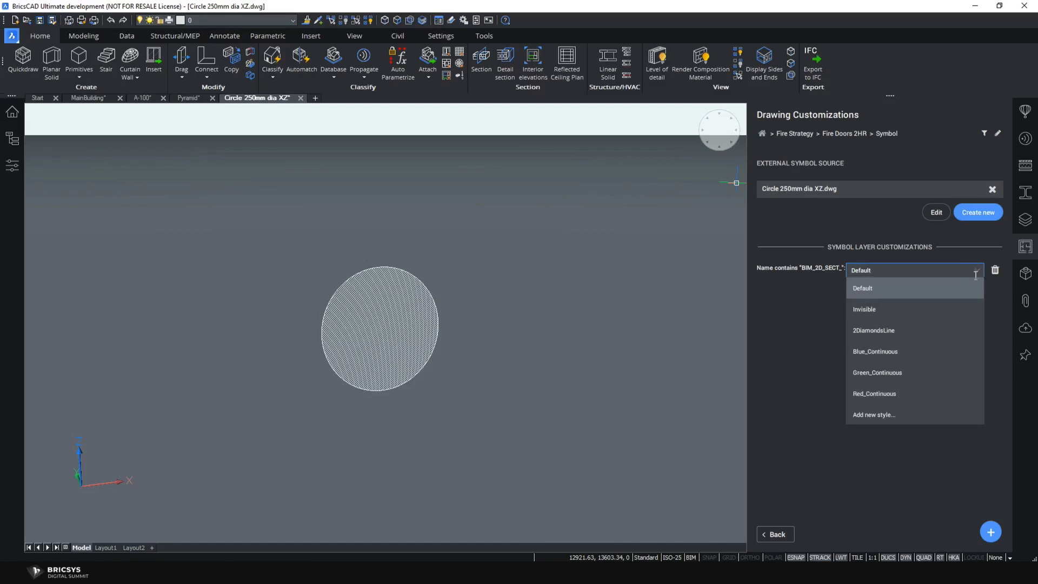
pyautogui.click(900, 392)
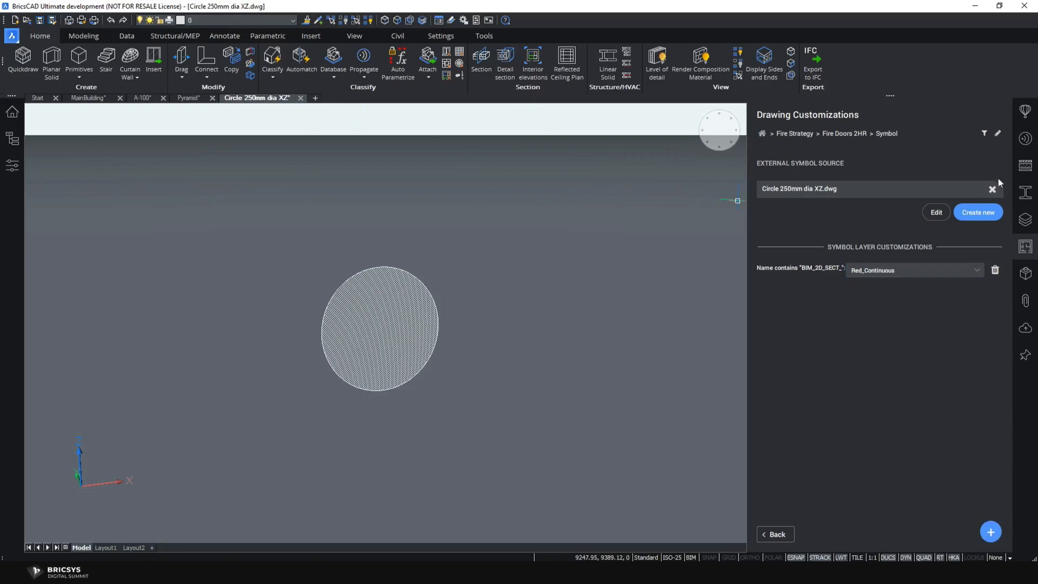
# - Copy the layer name BIM_2D_BACK_ from the symbol drawing and return to the symbol customization of Fire Doors 2HR
pyautogui.click(1025, 220)
pyautogui.click(841, 141)
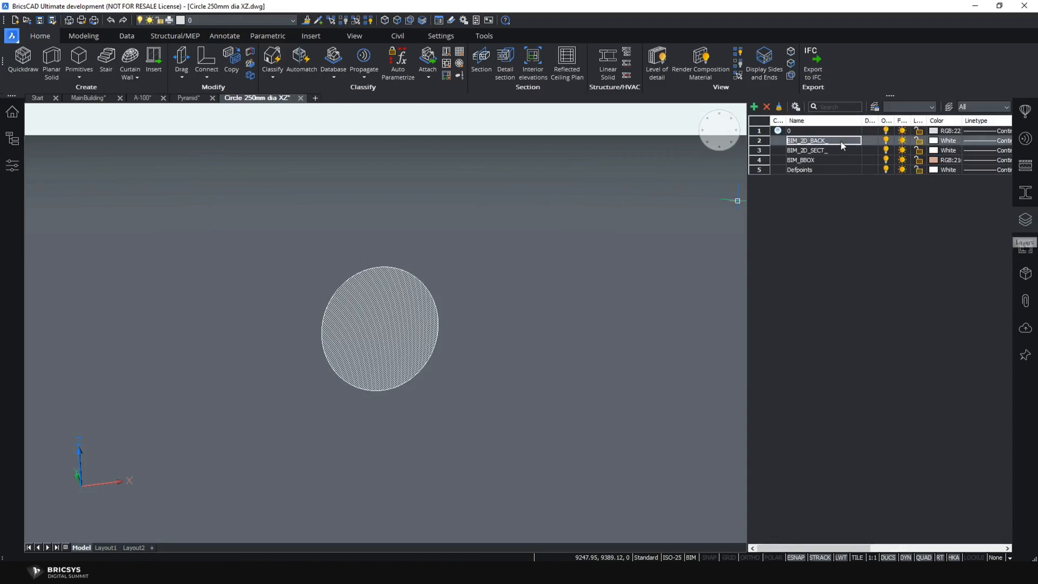
pyautogui.click(833, 138)
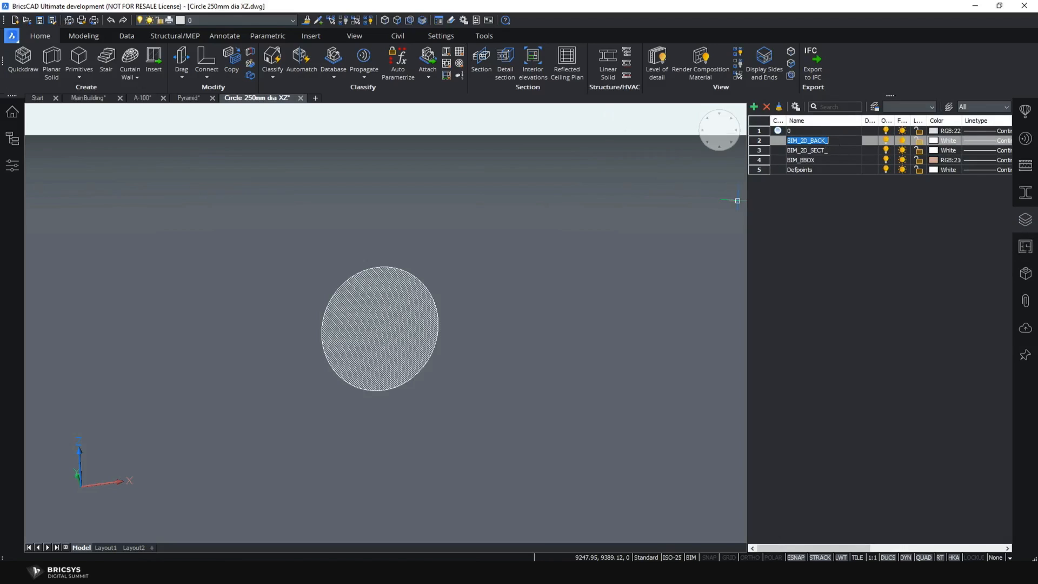
pyautogui.click(1026, 254)
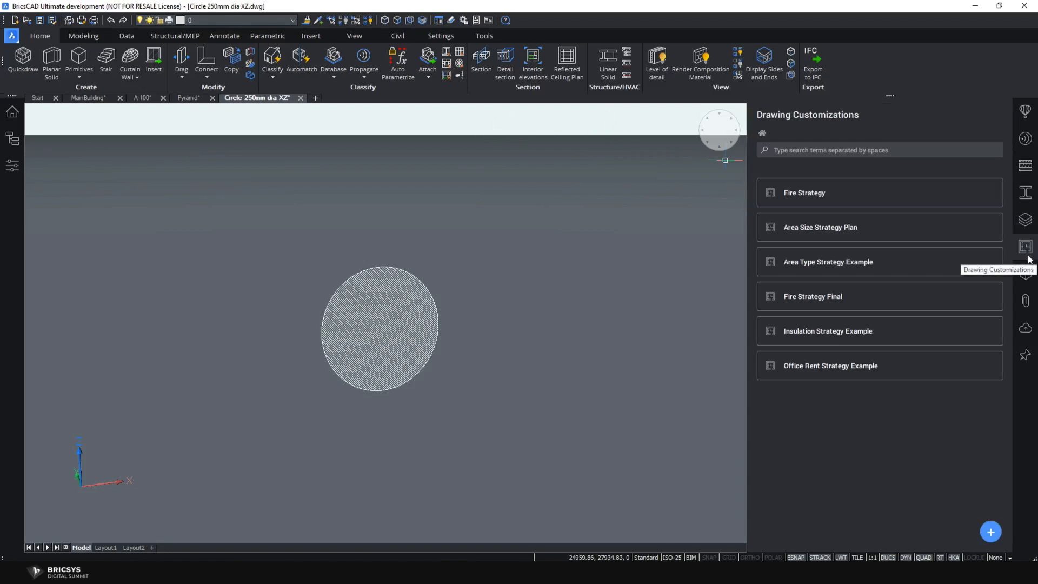
pyautogui.click(822, 186)
pyautogui.click(826, 218)
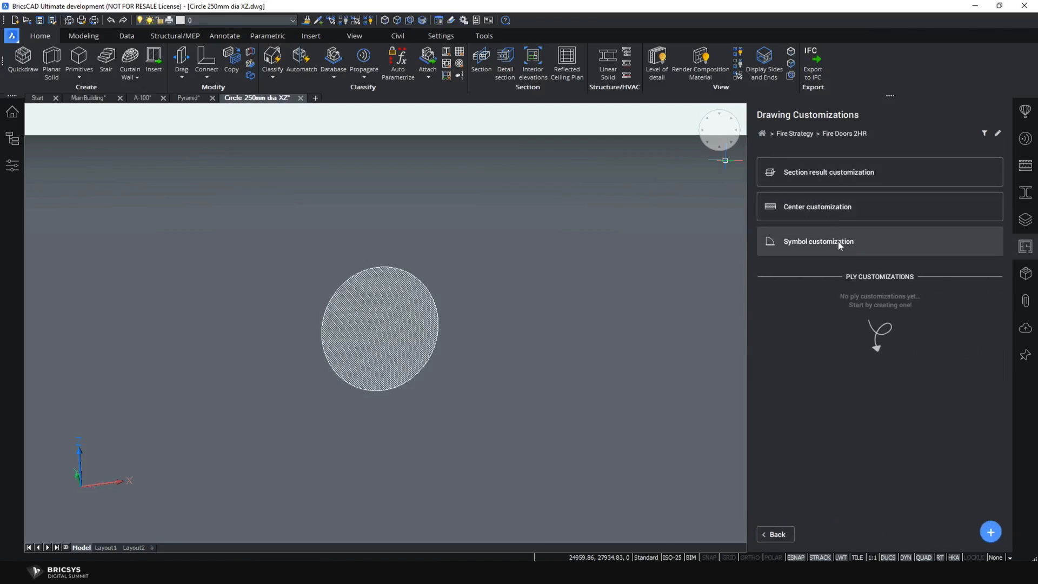
pyautogui.click(837, 241)
# - Add a symbol layer customization for names containing BIM_2D_BACK_ and set its style to Invisible
pyautogui.click(991, 531)
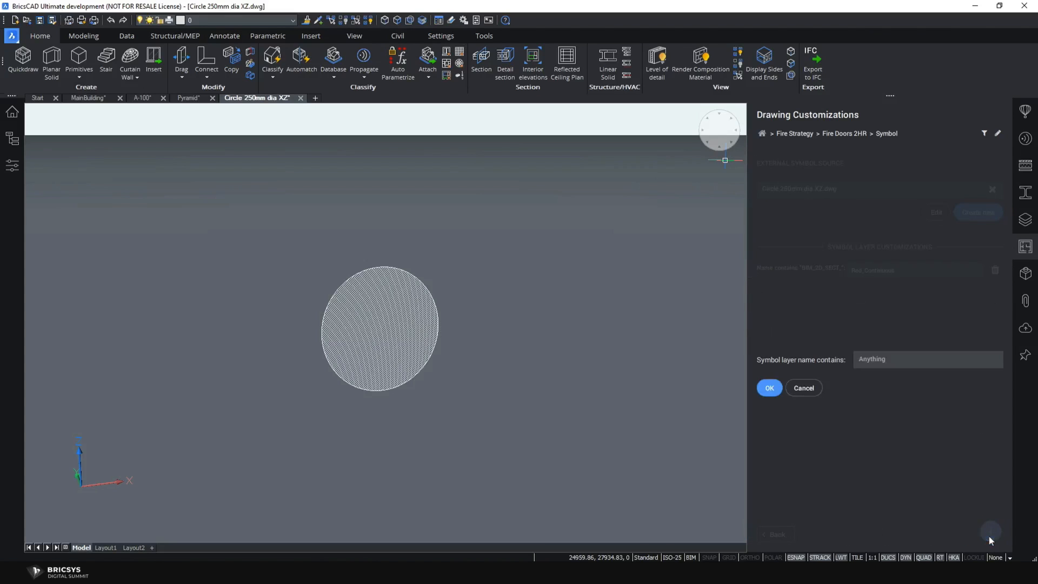
pyautogui.click(887, 360)
pyautogui.write('BIM_2D_BACK_')
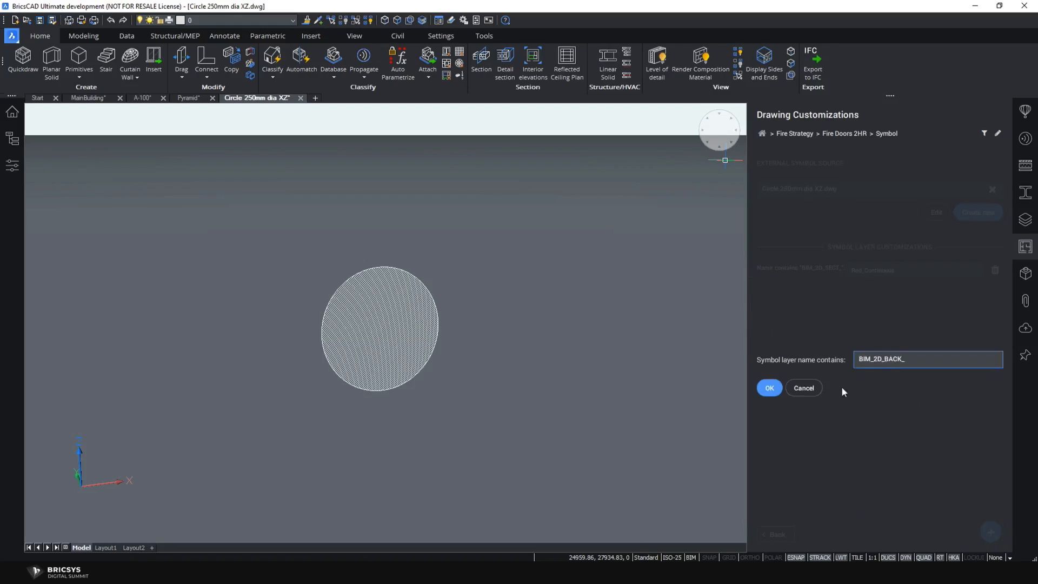
pyautogui.click(771, 388)
pyautogui.click(979, 292)
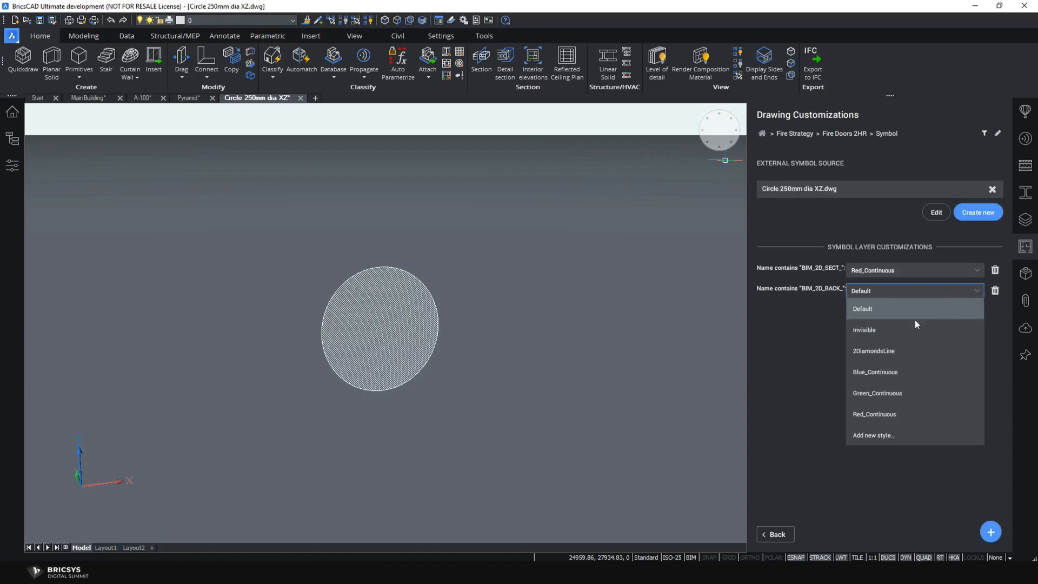
pyautogui.click(901, 332)
pyautogui.click(618, 417)
pyautogui.click(575, 384)
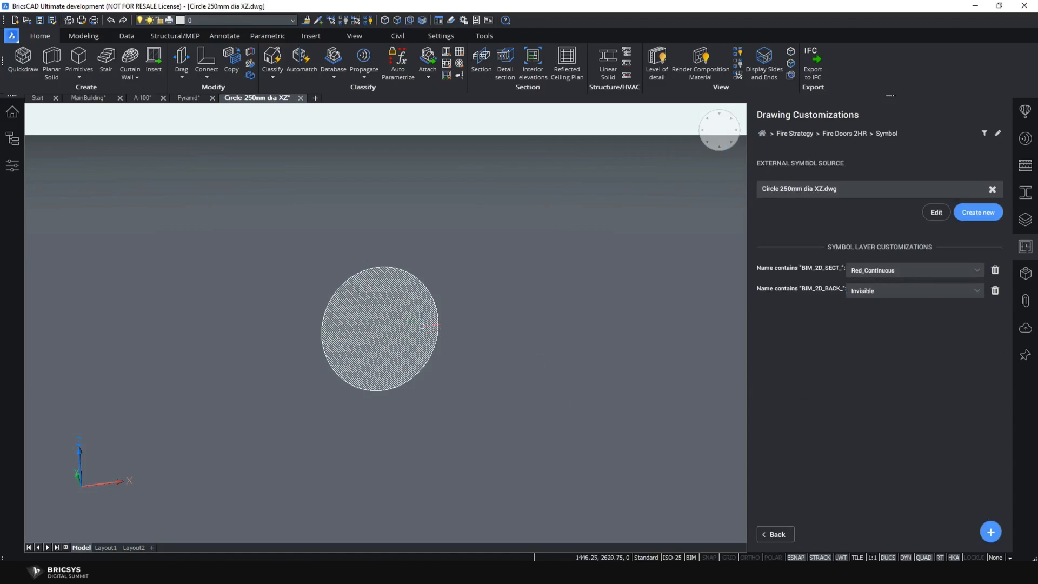
pyautogui.click(370, 294)
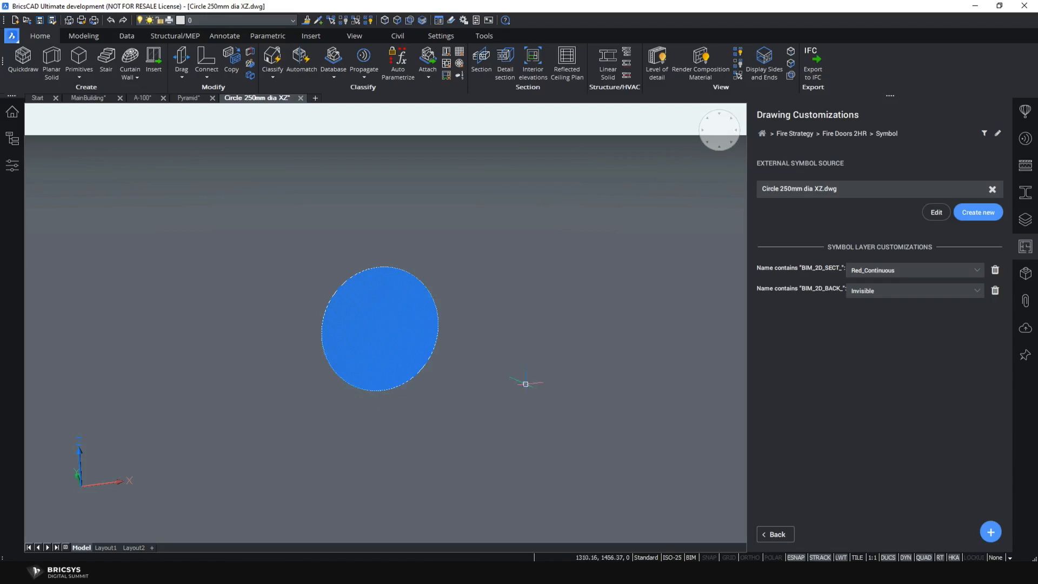
pyautogui.press('Escape')
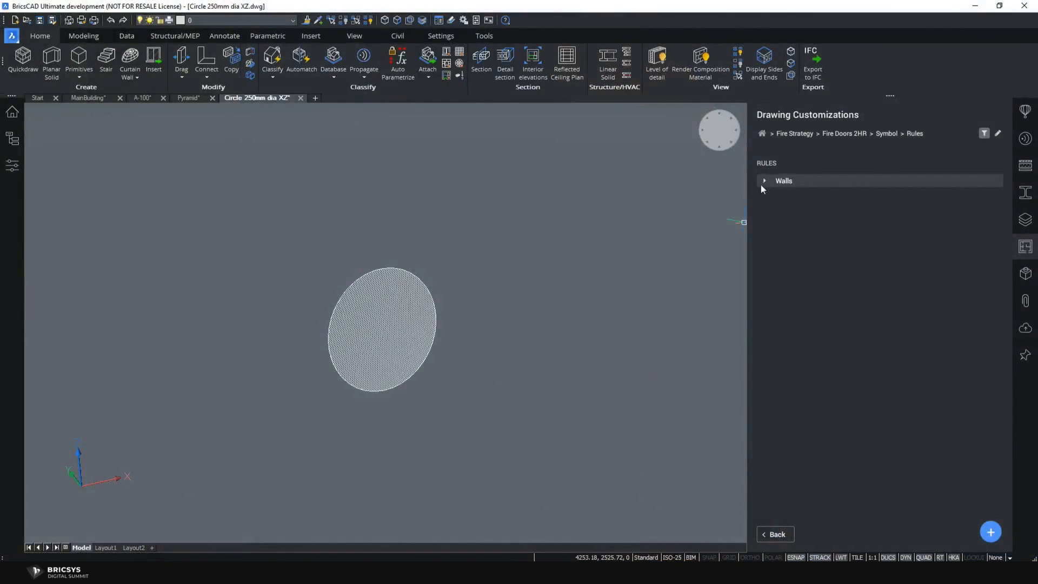
# - Expand the Walls rule and add a new top-level rule named Doors to the Fire Strategy rules
pyautogui.click(763, 182)
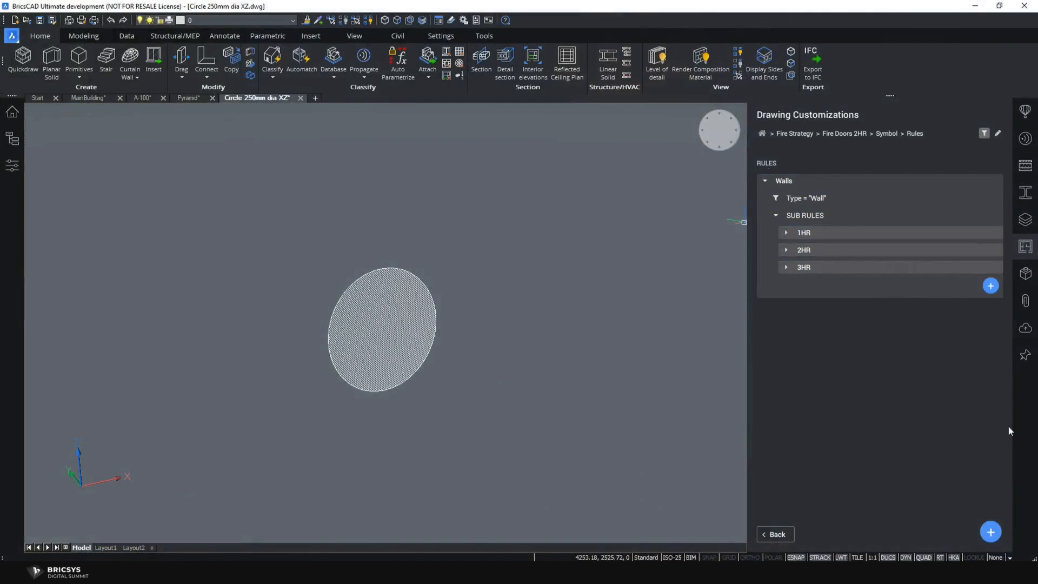
pyautogui.click(995, 534)
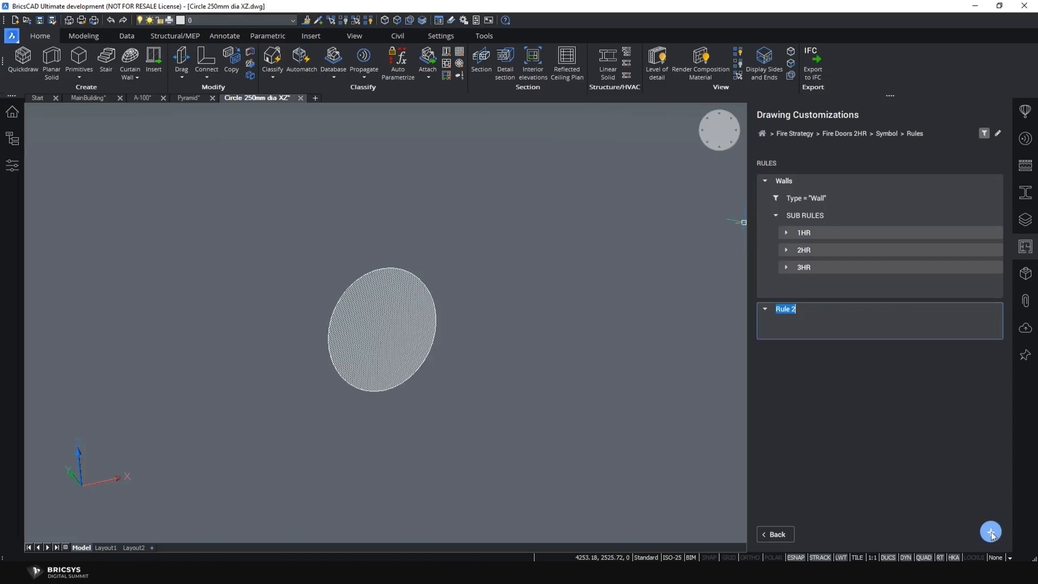
pyautogui.write('Doors')
pyautogui.press('Return')
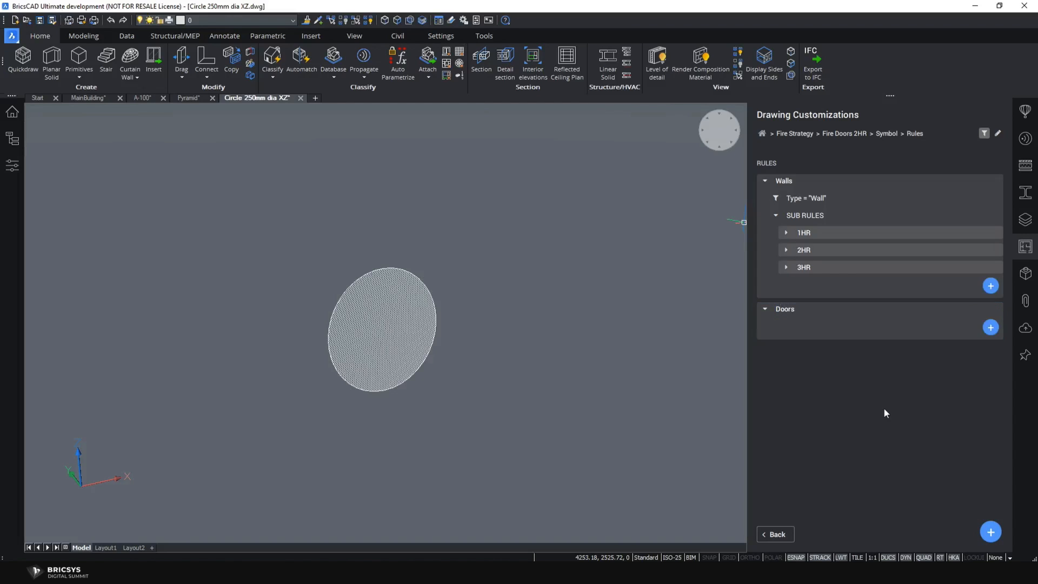
# - Add a filter to the Doors rule that checks Type (BIM) = Door as a literal value
pyautogui.click(990, 285)
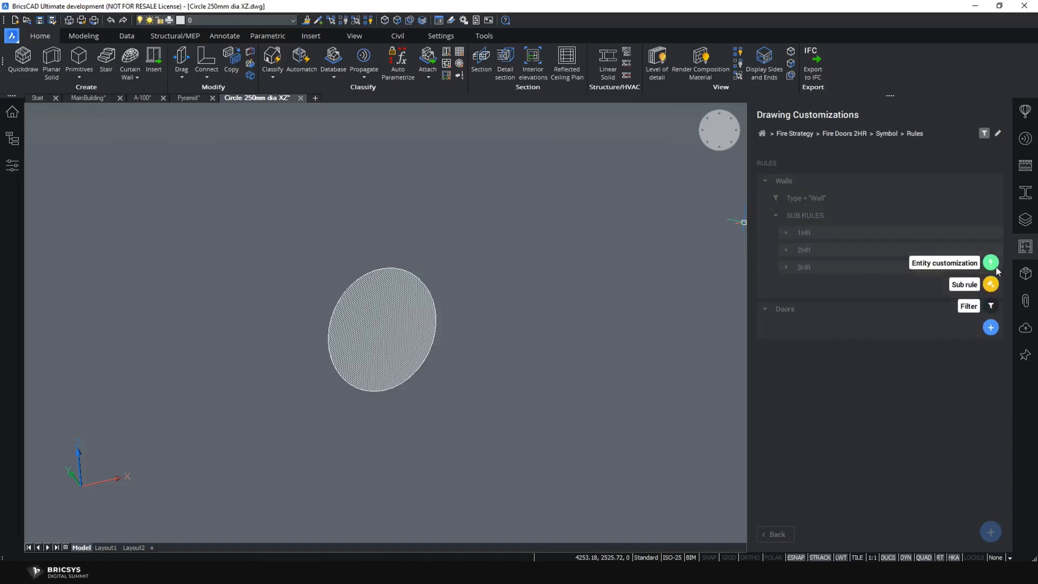
pyautogui.click(991, 307)
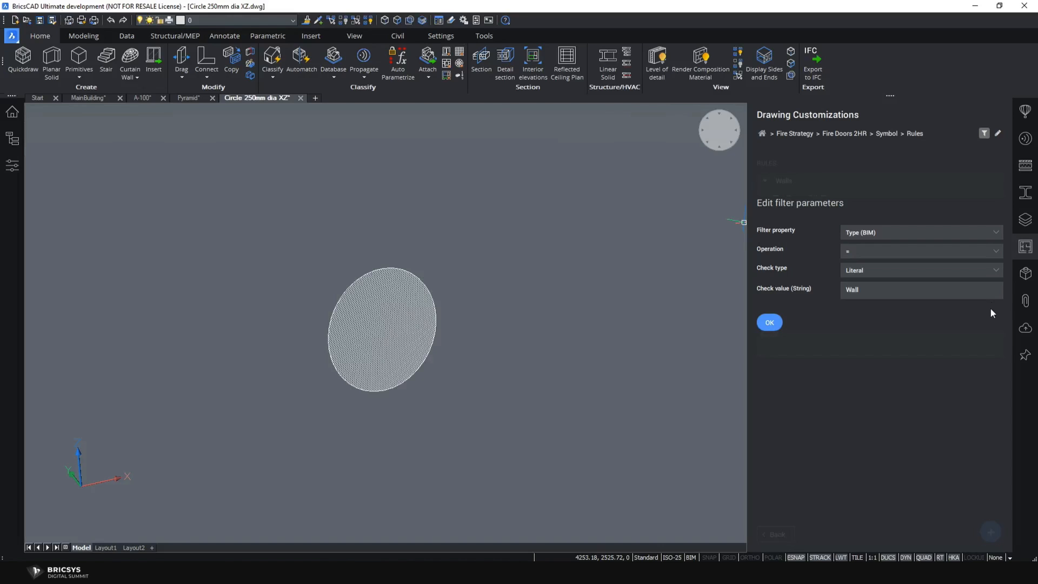
pyautogui.doubleClick(907, 288)
pyautogui.write('Door')
pyautogui.click(776, 323)
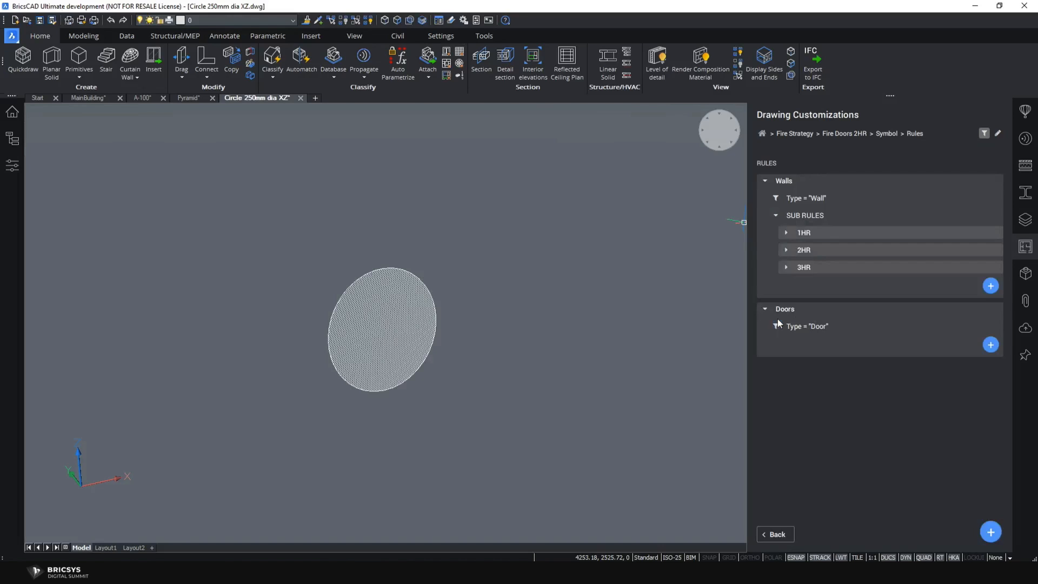
# - Add a sub rule named 2HR under the Doors rule
pyautogui.click(990, 344)
pyautogui.click(990, 306)
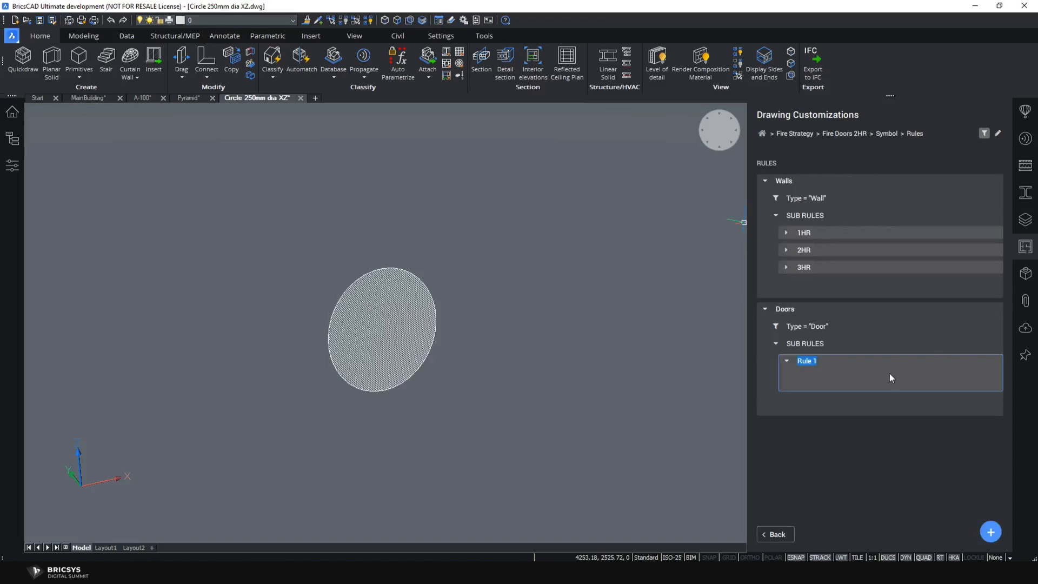
pyautogui.write('2HR')
pyautogui.press('Return')
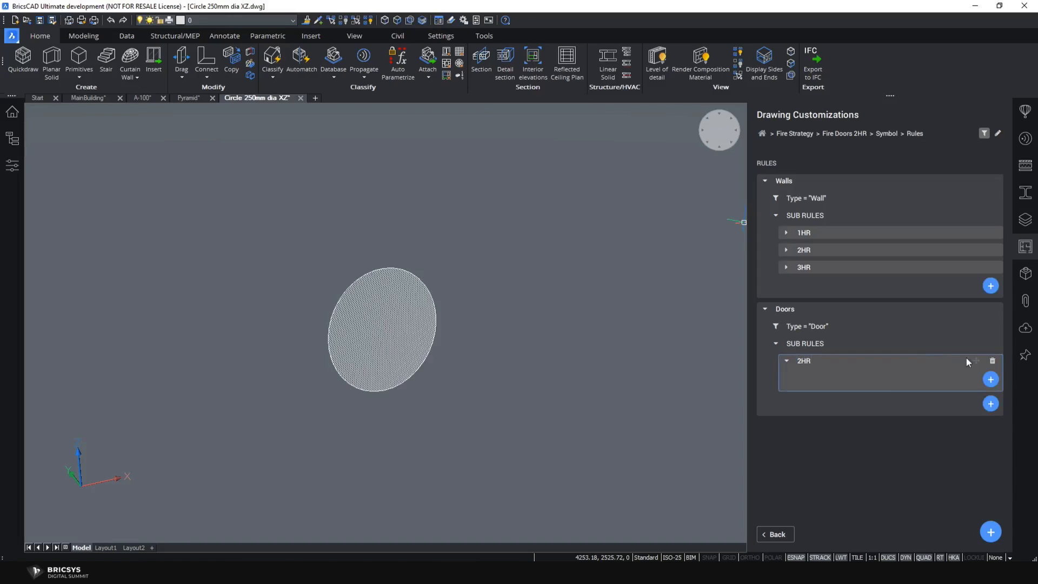
# - Add a filter to the Doors 2HR sub rule that checks Fire rating (Door Common) = 2Hr as a literal value
pyautogui.click(990, 379)
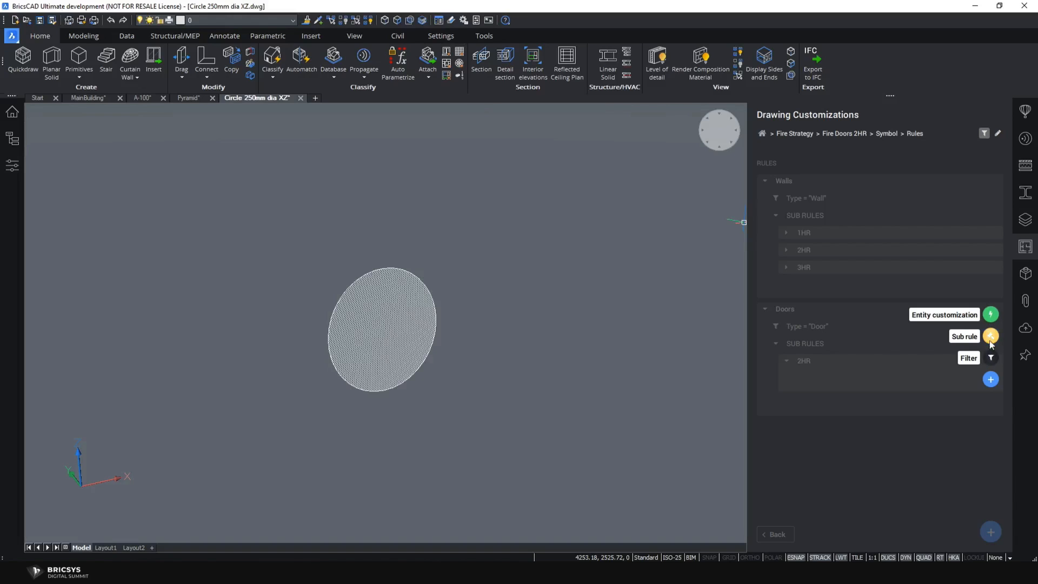
pyautogui.click(991, 360)
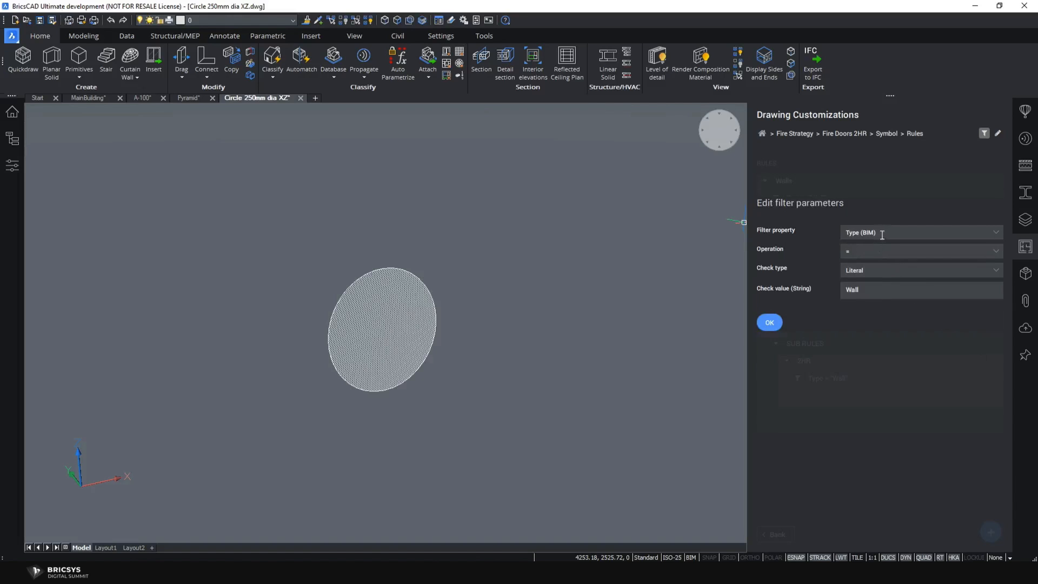
pyautogui.moveTo(880, 232); pyautogui.dragTo(755, 230)
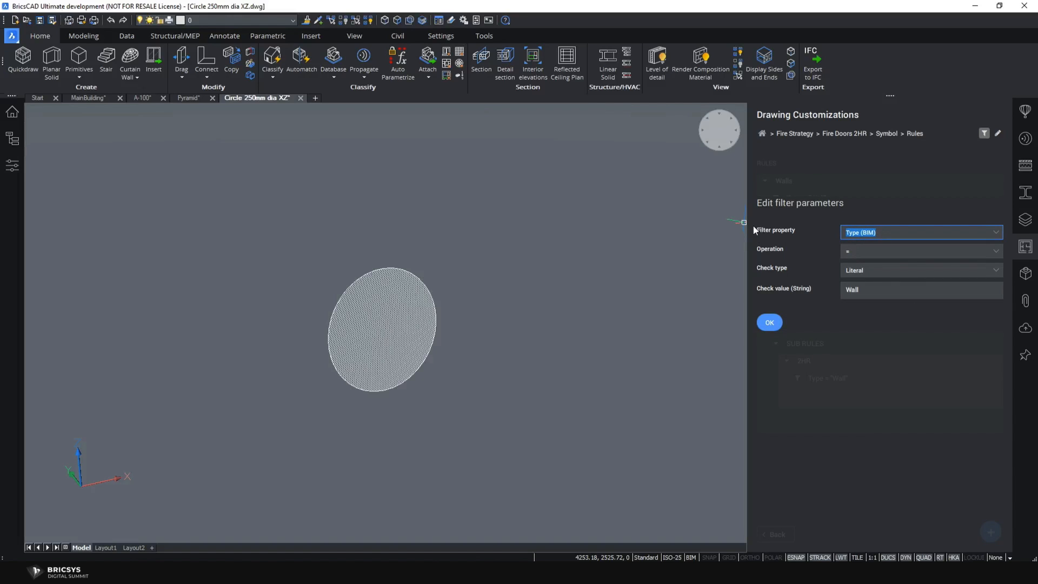
pyautogui.write('do')
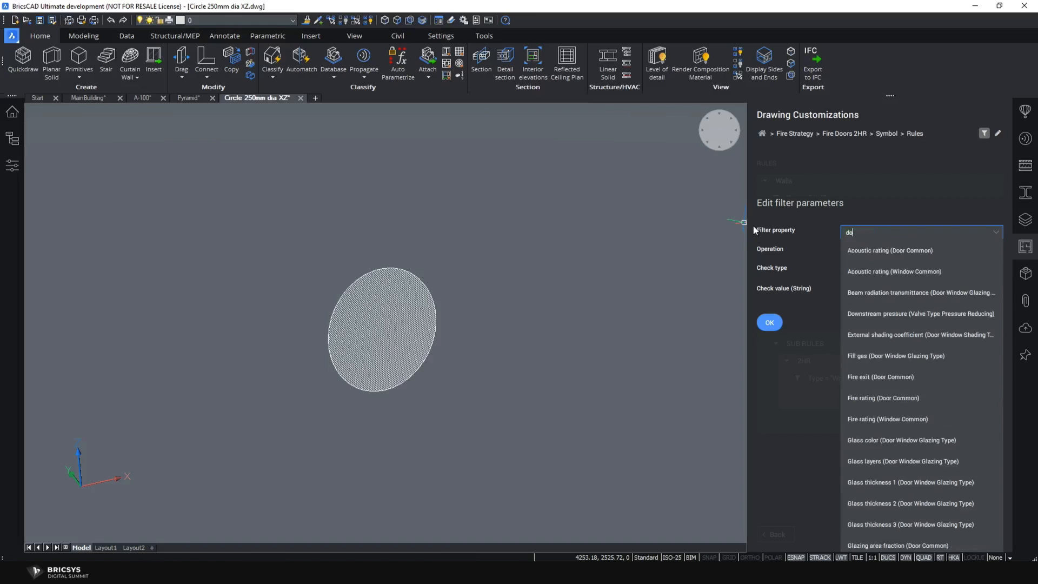
pyautogui.write('or comm')
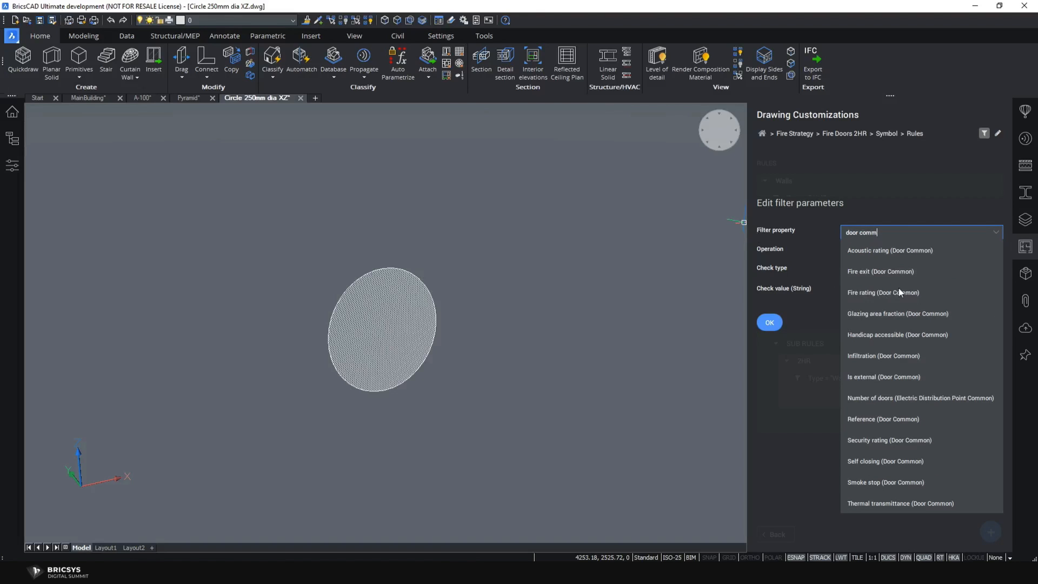
pyautogui.click(882, 293)
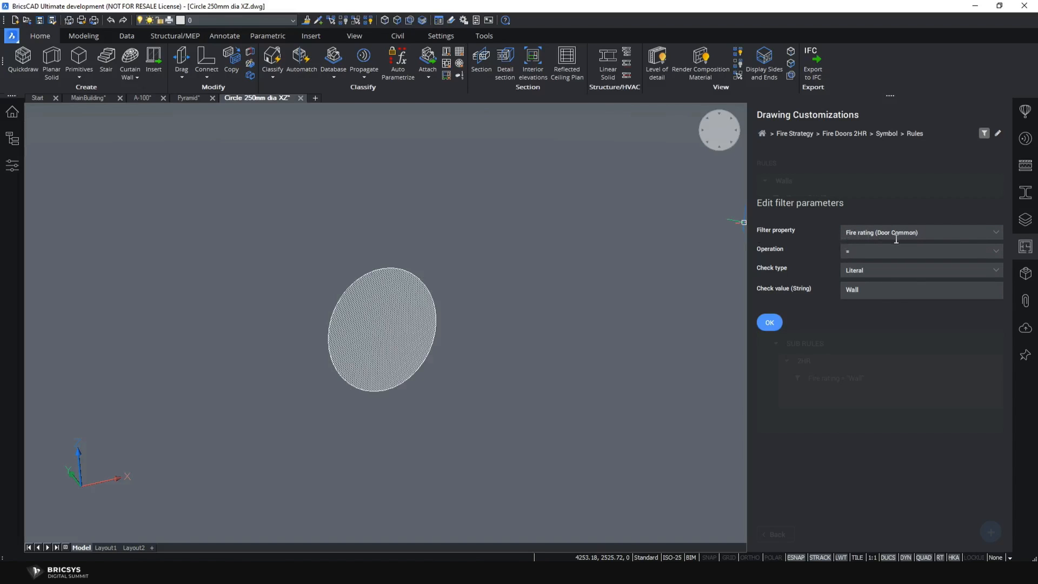
pyautogui.click(870, 290)
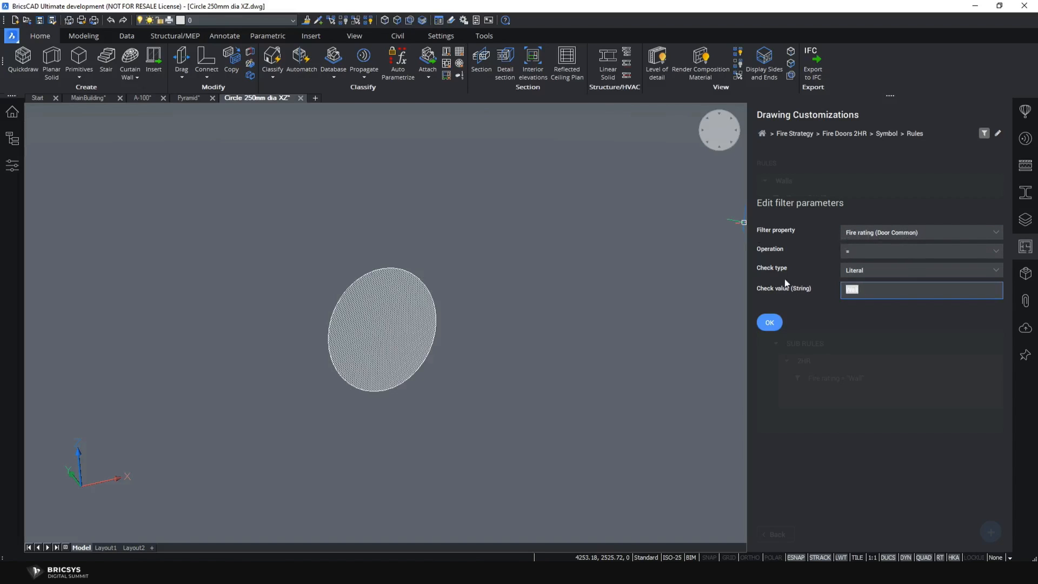
pyautogui.write('2Hr')
pyautogui.click(770, 323)
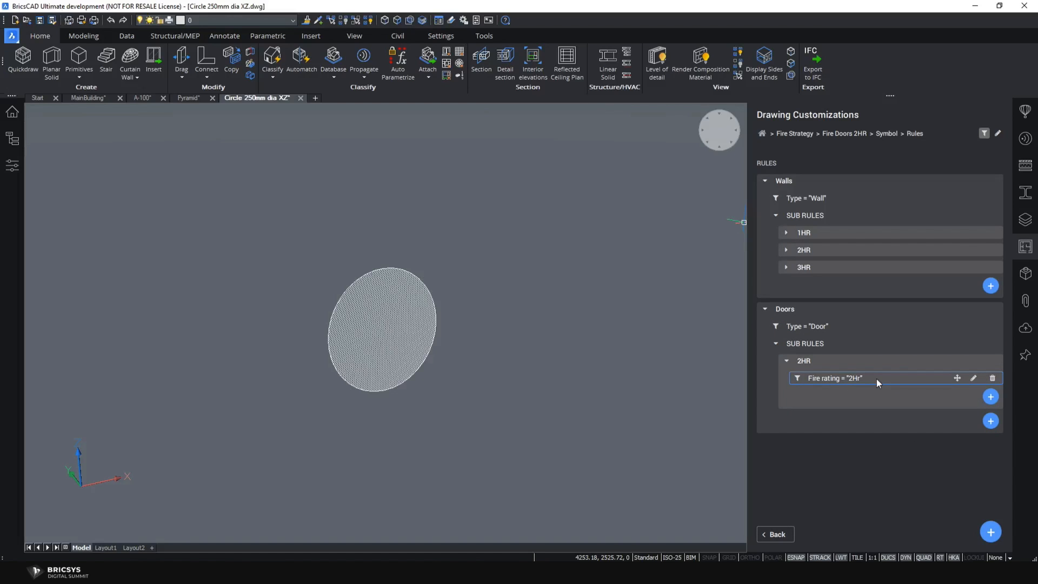
# - Assign the Fire Doors 2HR entity customization to the 2HR sub rule under Doors
pyautogui.click(990, 399)
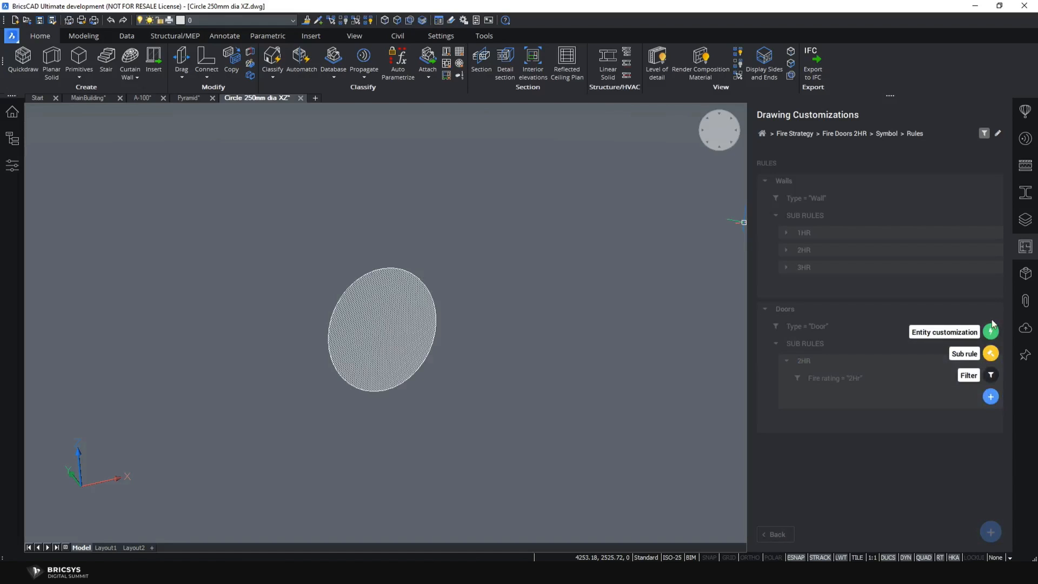
pyautogui.click(991, 333)
pyautogui.click(996, 235)
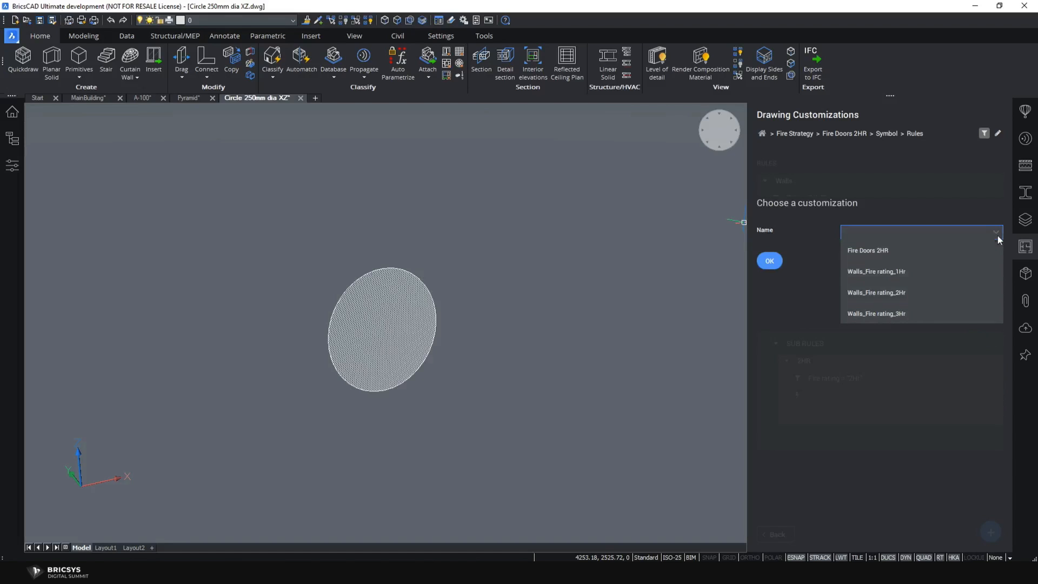
pyautogui.click(907, 252)
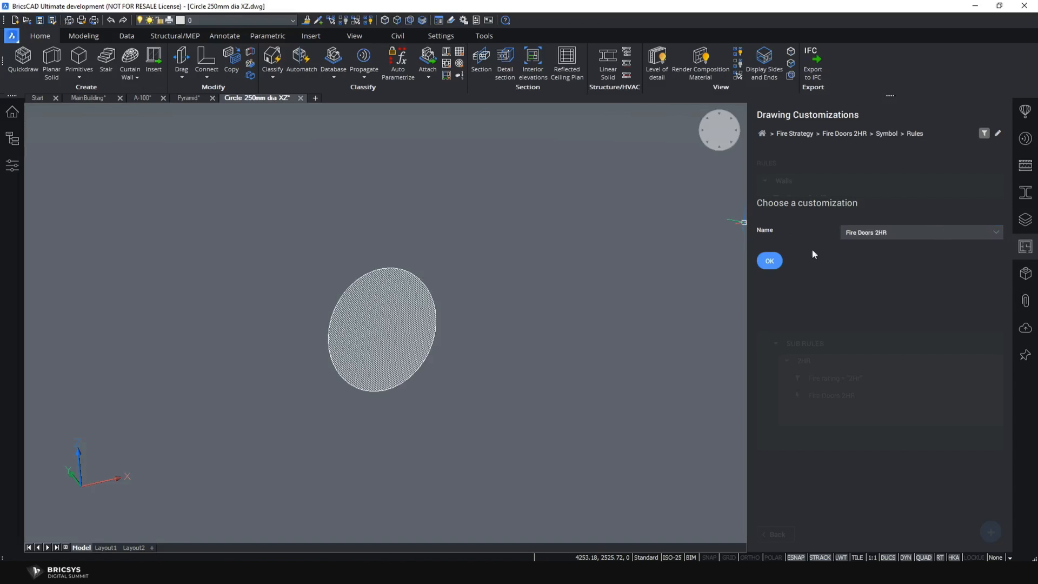
pyautogui.click(769, 261)
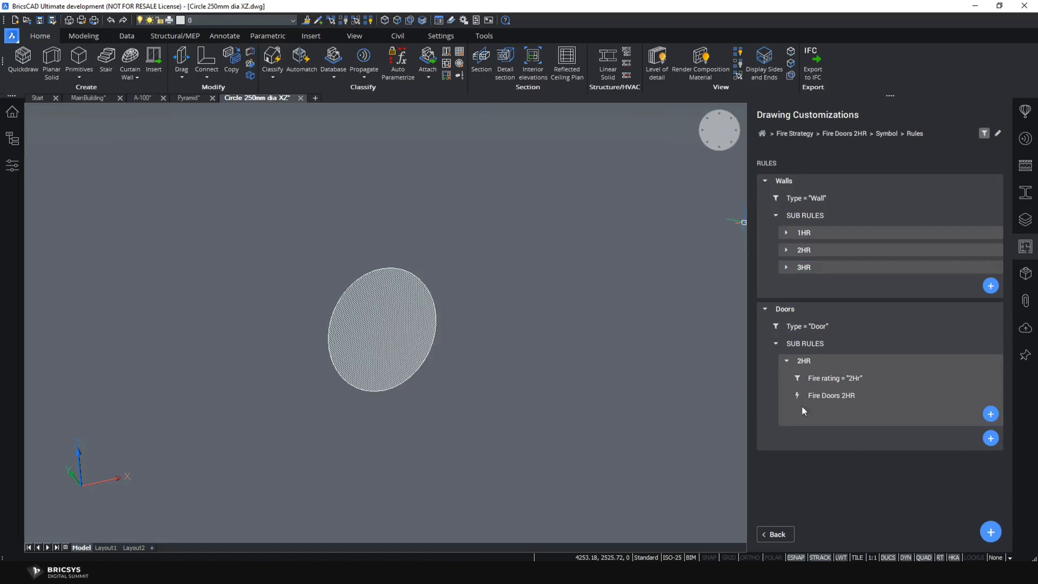
# - Switch to the A-100 drawing and inspect the door openings in the fire-rated walls of the ground floor plan
pyautogui.click(143, 98)
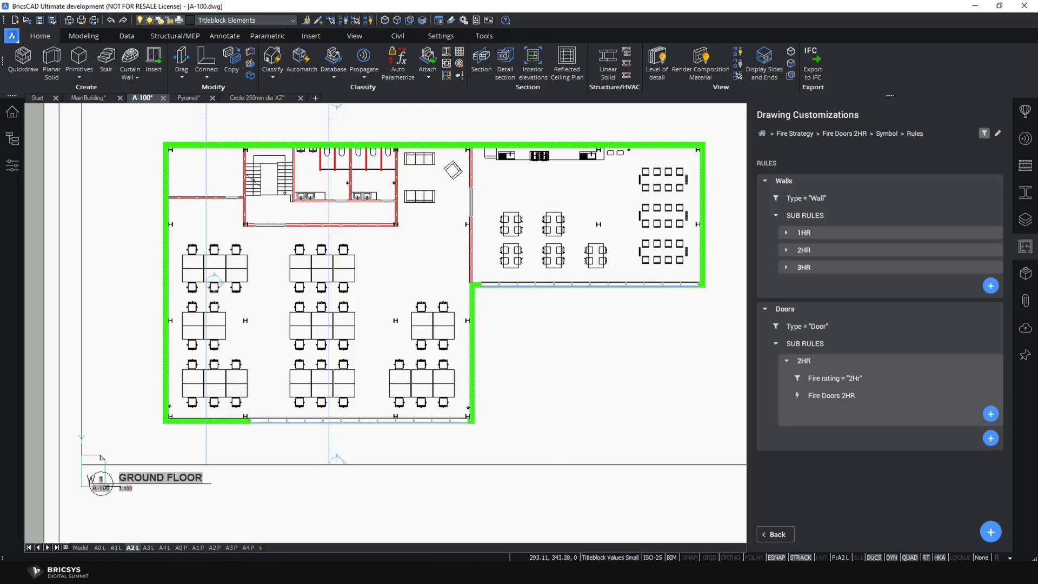
pyautogui.scroll(5, 474, 196)
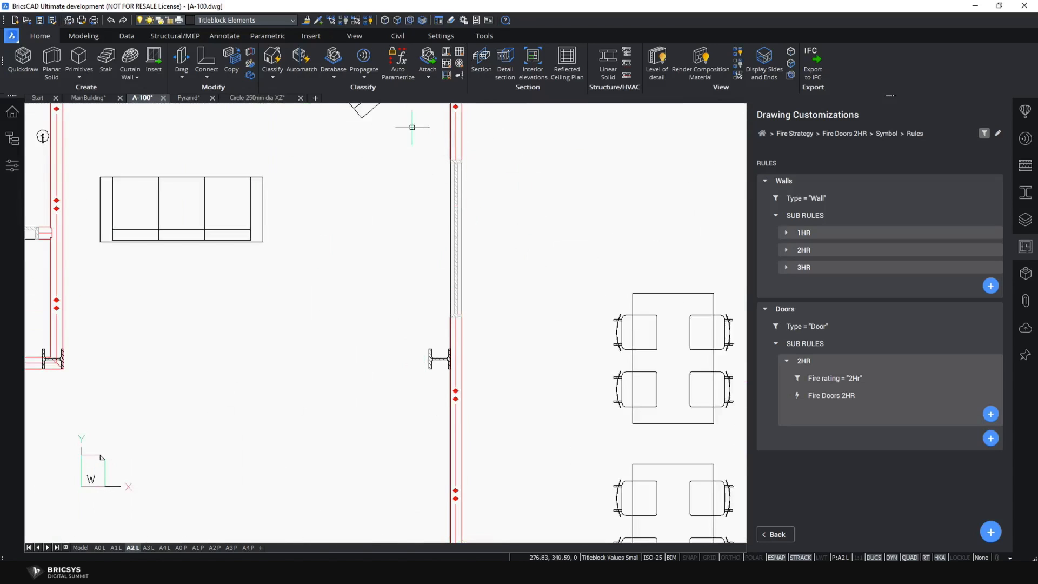
pyautogui.scroll(-5, 492, 234)
pyautogui.moveTo(468, 312); pyautogui.dragTo(452, 276, button='middle')
pyautogui.moveTo(372, 460)
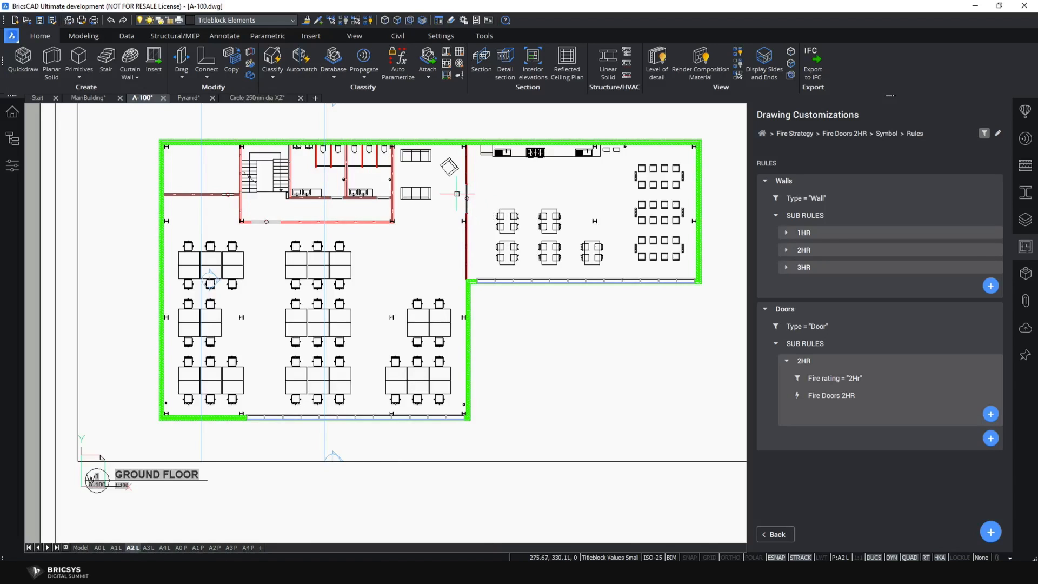
# - Examine the red circle symbols on the fire doors in the interior walls of the ground floor plan
pyautogui.scroll(10, 457, 193)
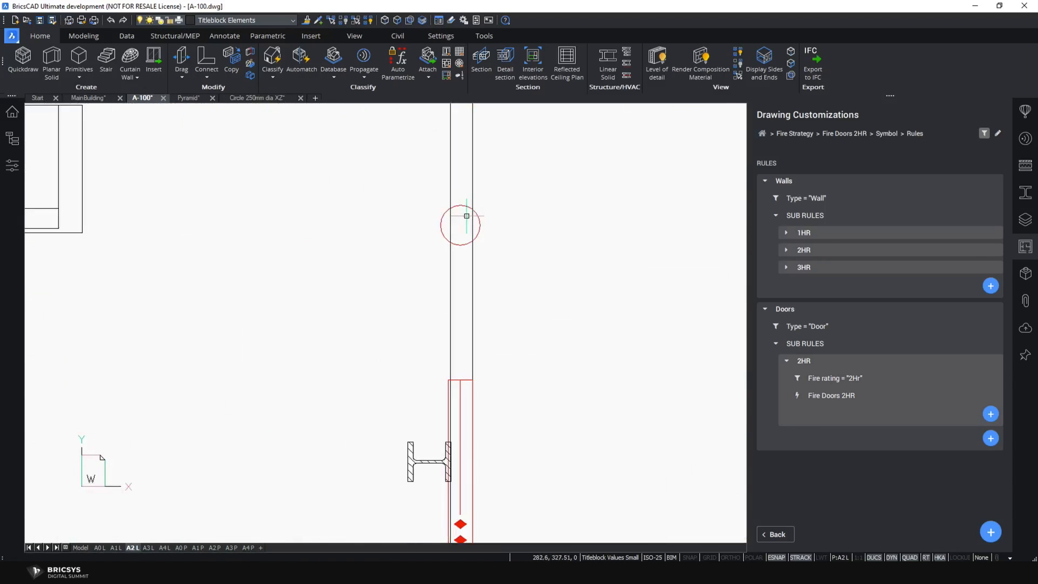
pyautogui.moveTo(442, 228); pyautogui.dragTo(437, 313, button='middle')
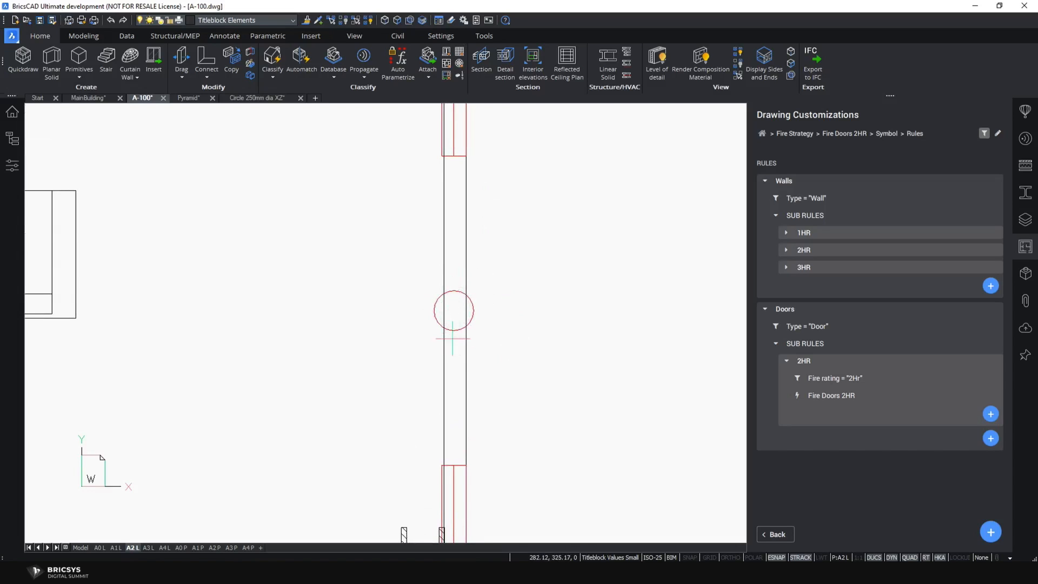
pyautogui.scroll(-4, 451, 292)
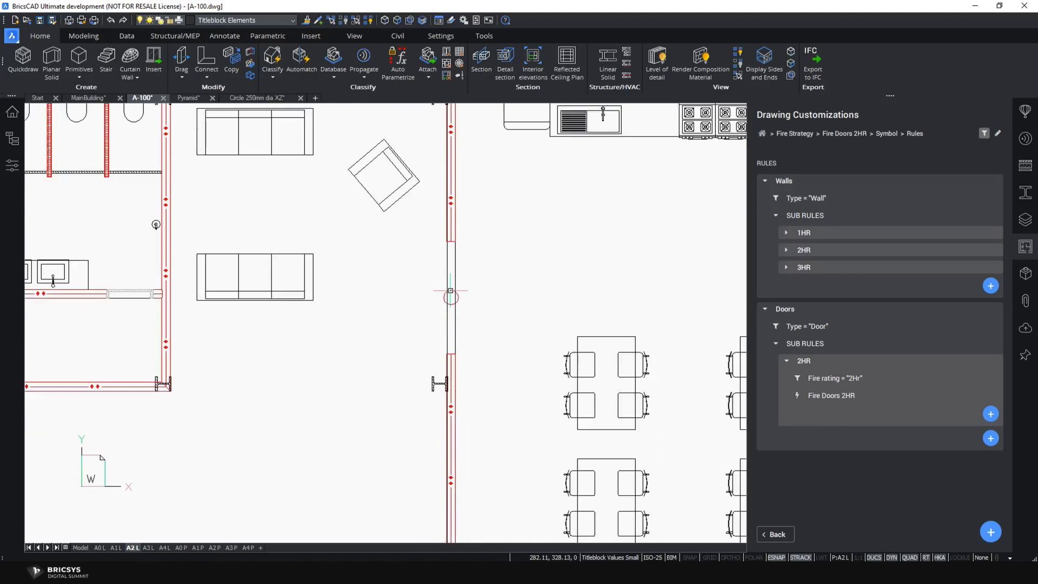
pyautogui.scroll(-3, 450, 291)
pyautogui.moveTo(326, 333); pyautogui.dragTo(550, 307, button='middle')
pyautogui.scroll(5, 279, 308)
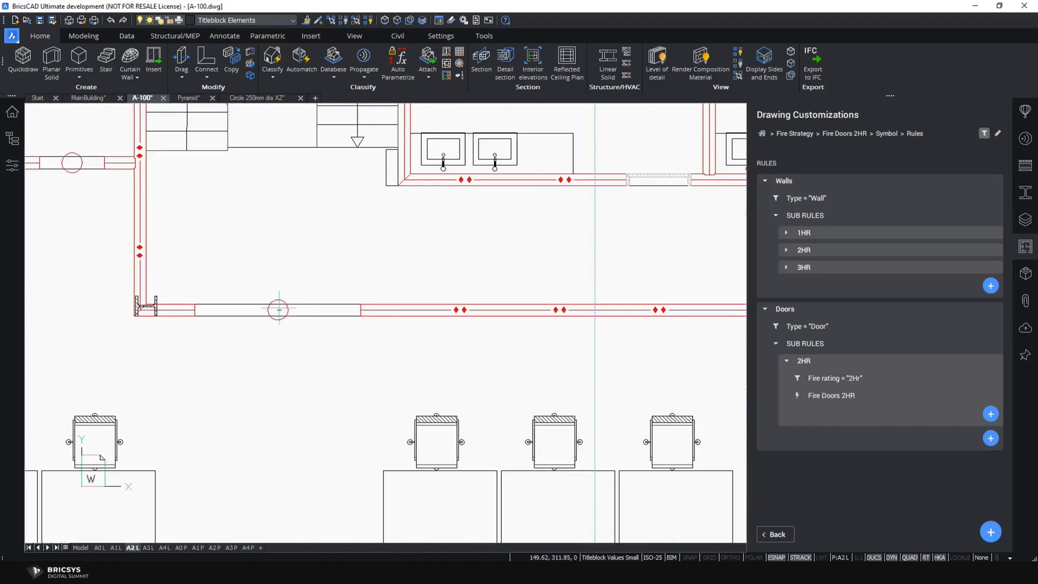
pyautogui.scroll(2, 279, 309)
pyautogui.scroll(-5, 265, 293)
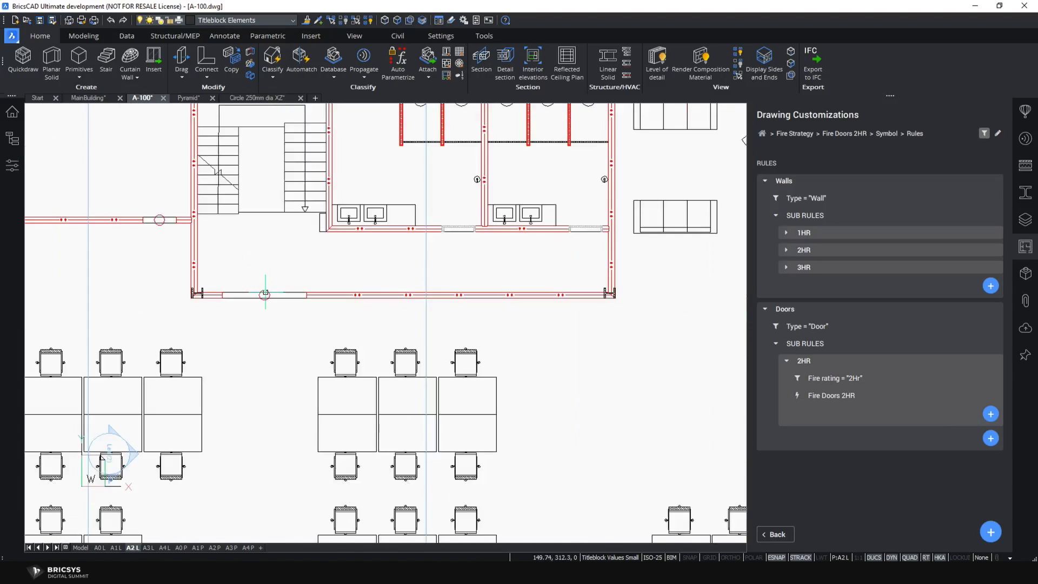
pyautogui.scroll(-5, 276, 295)
pyautogui.scroll(2, 397, 318)
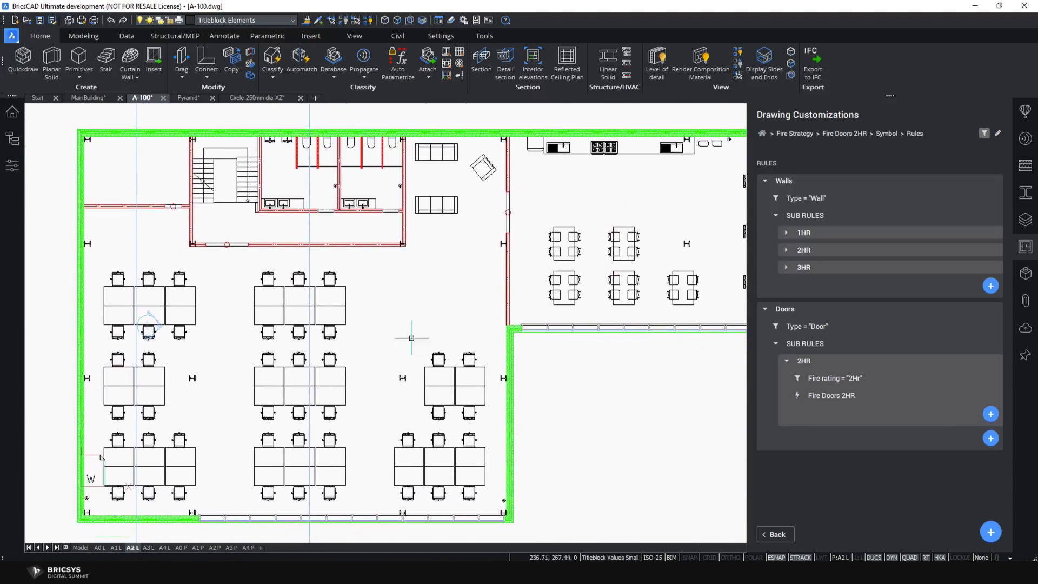
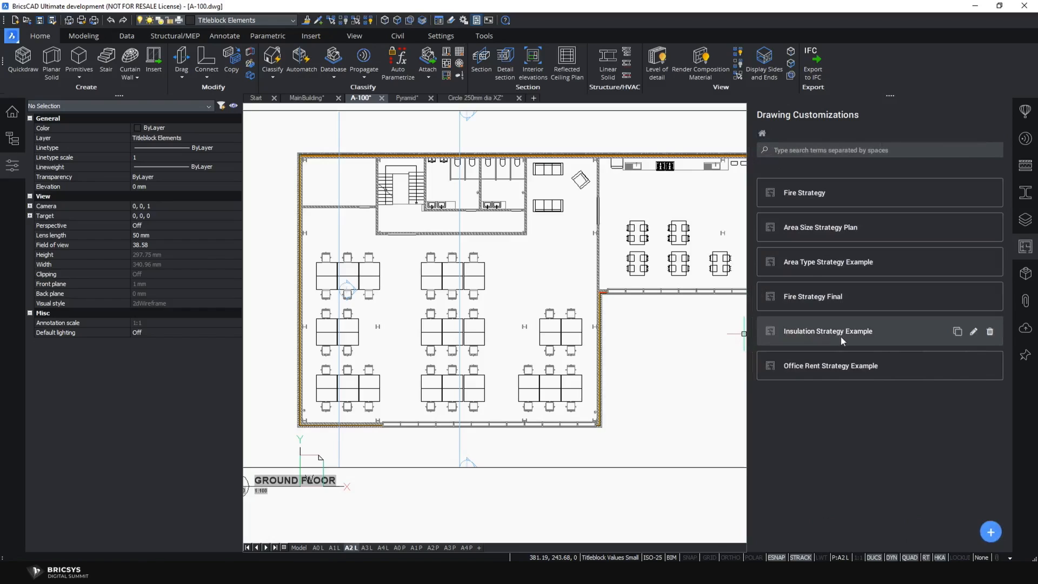
# - Open the Insulation ply settings under Insulation Ply in the Insulation Strategy Example and review the ply filter
pyautogui.click(841, 338)
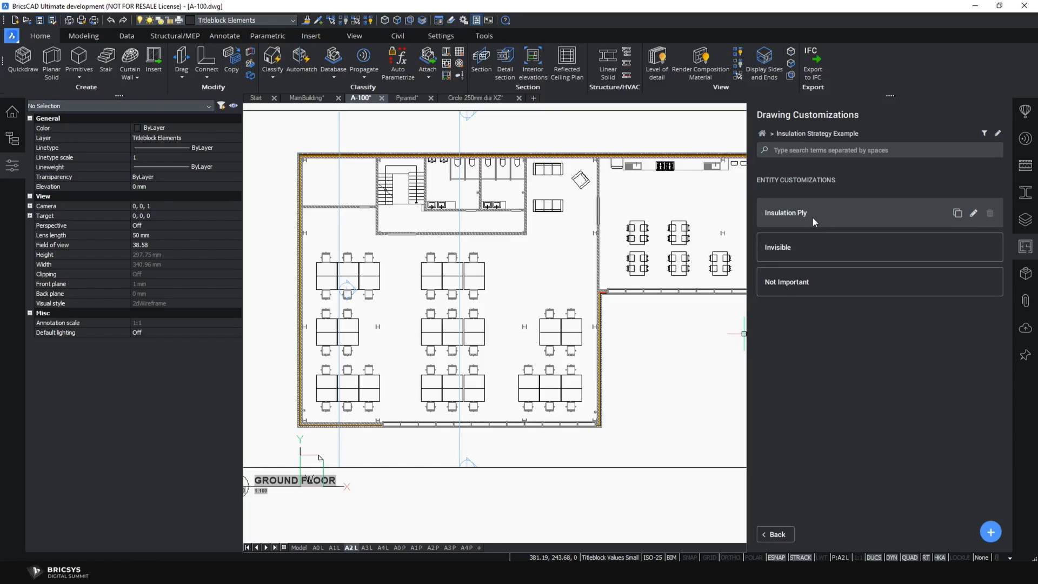
pyautogui.click(812, 218)
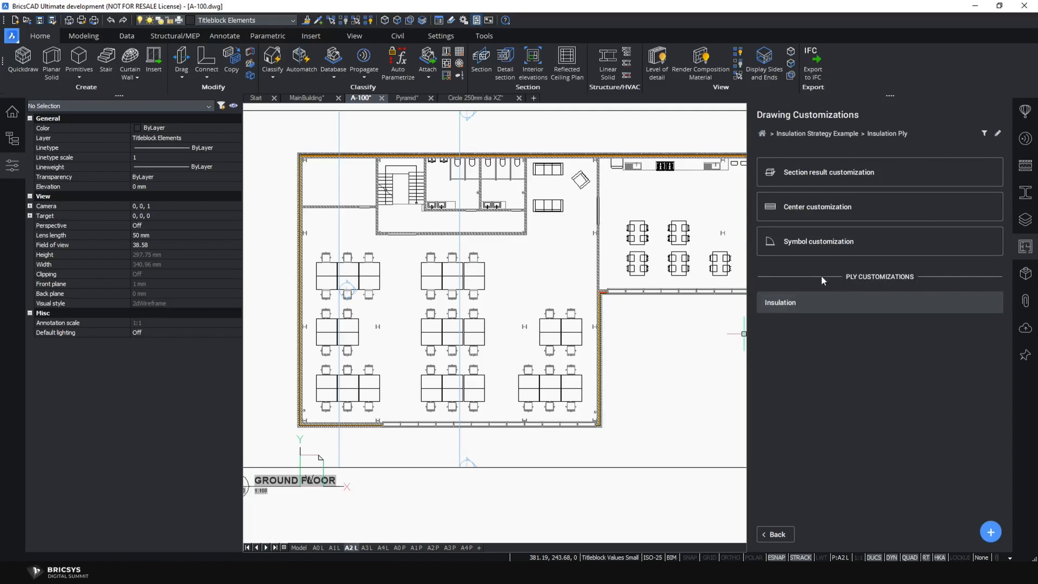
pyautogui.moveTo(840, 301)
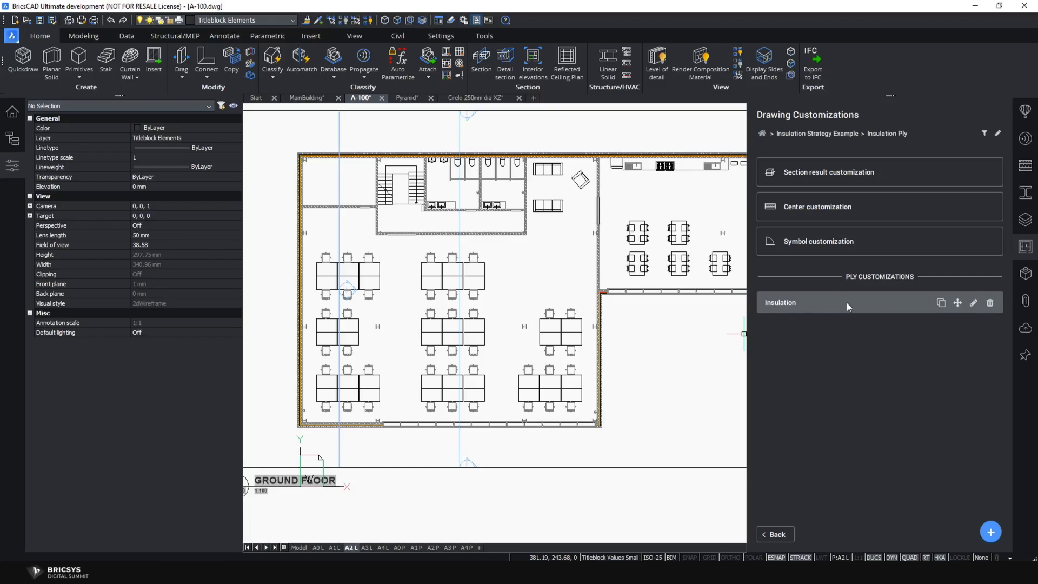
pyautogui.click(812, 303)
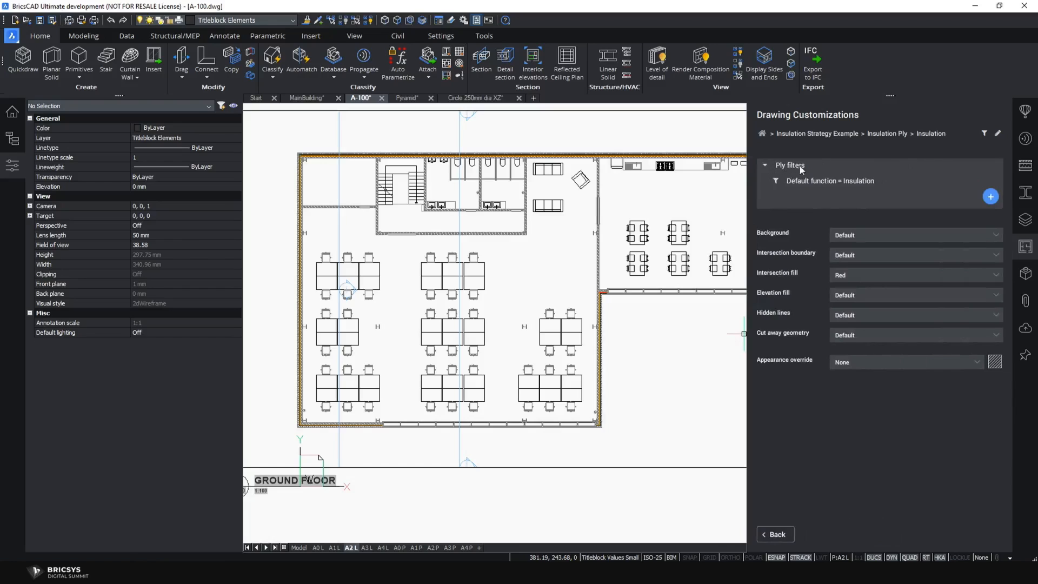
pyautogui.moveTo(795, 187)
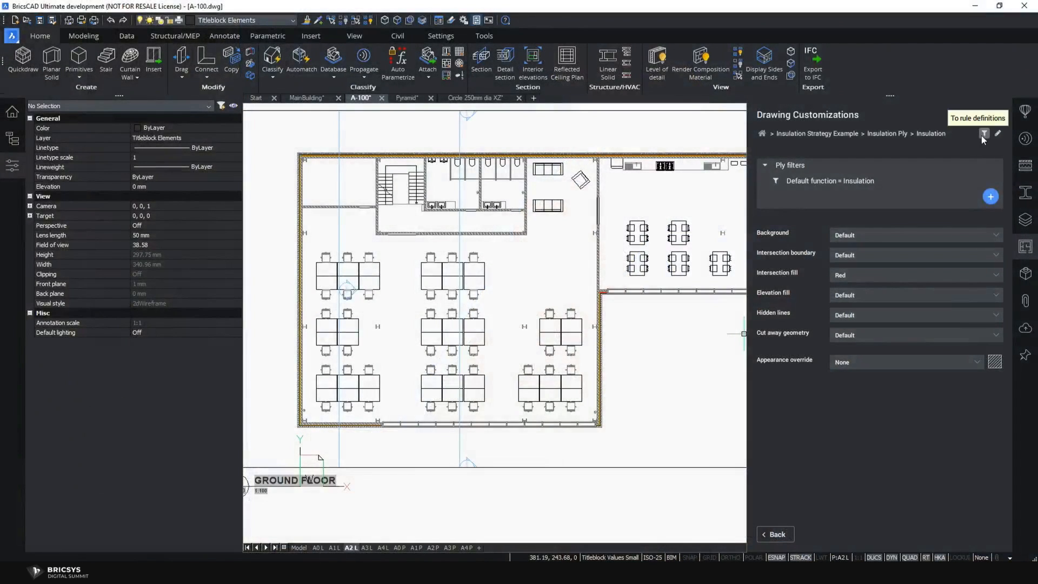
# - Review the Insulated Walls rule of the Insulation Strategy Example and return to the Insulation ply settings
pyautogui.click(982, 135)
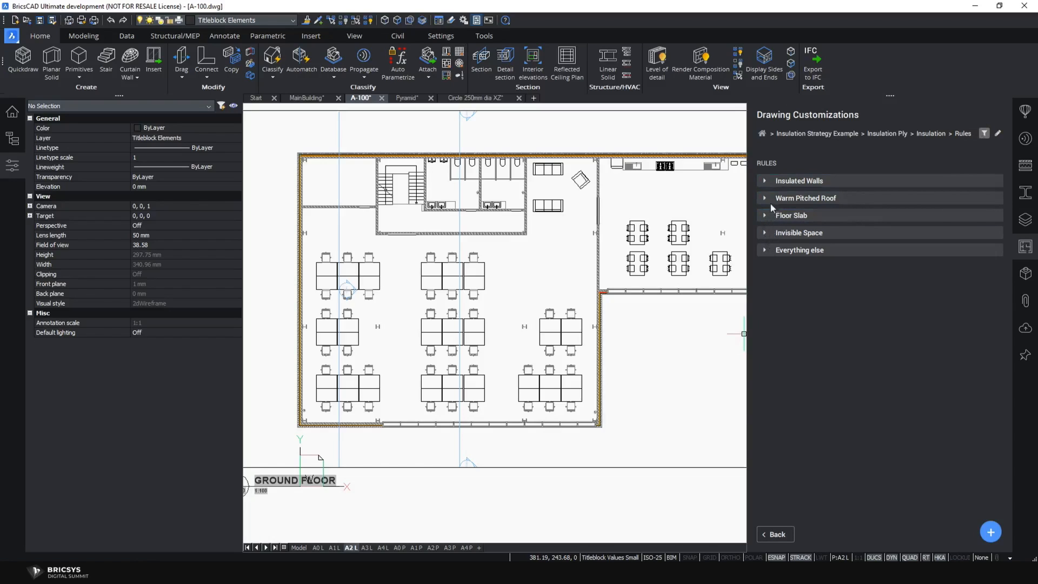
pyautogui.click(764, 181)
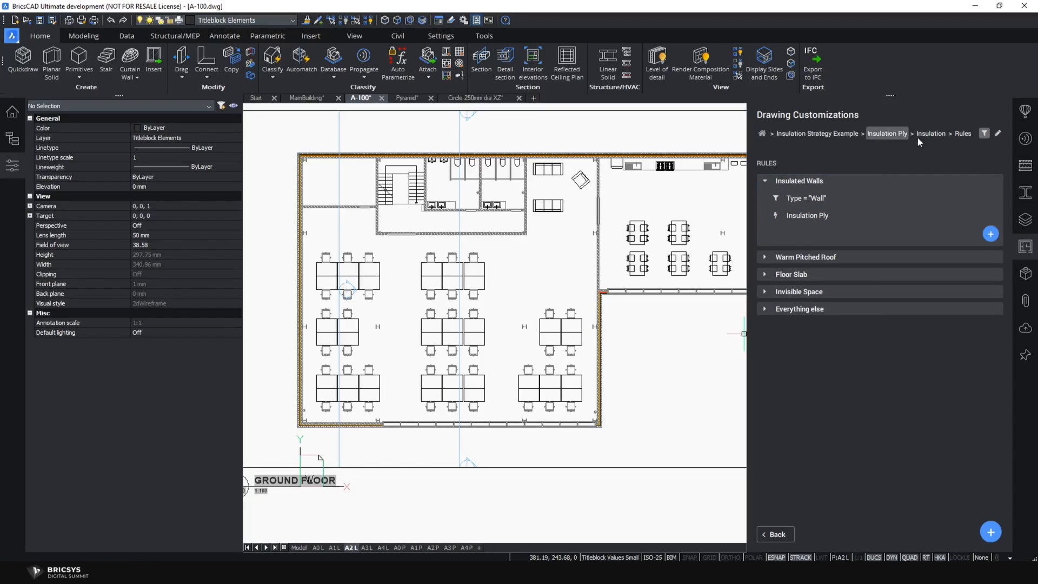
pyautogui.click(901, 136)
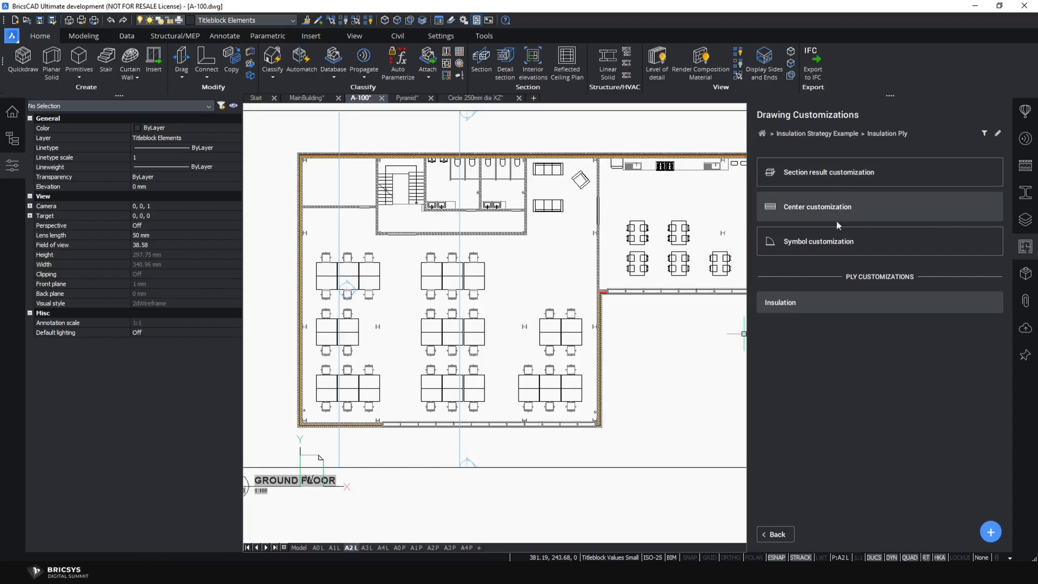
pyautogui.click(840, 303)
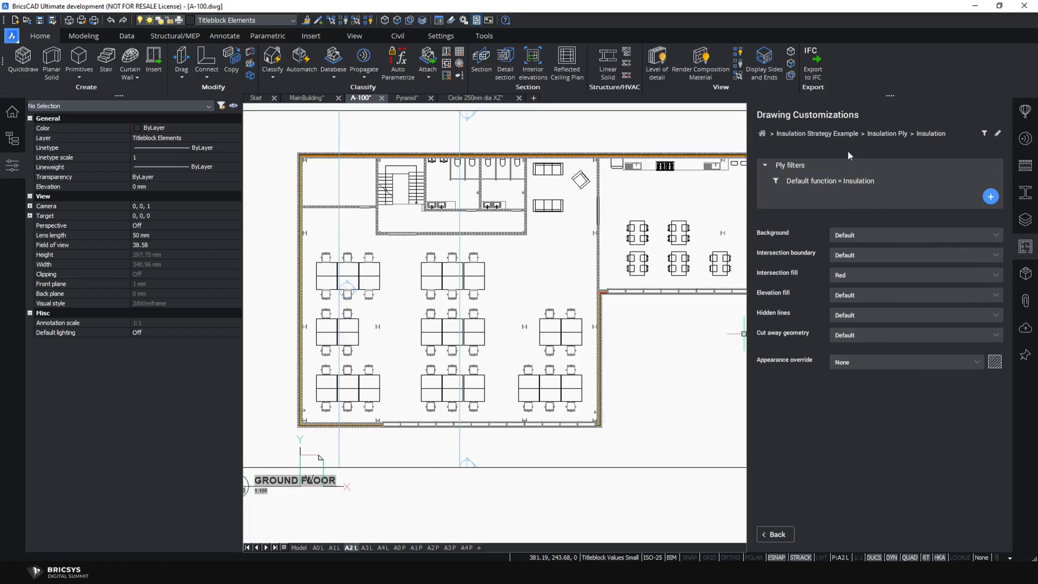
# - Examine the insulation hatch in the exterior wall near the column, and return to the Insulation Ply customization overview
pyautogui.scroll(8, 597, 414)
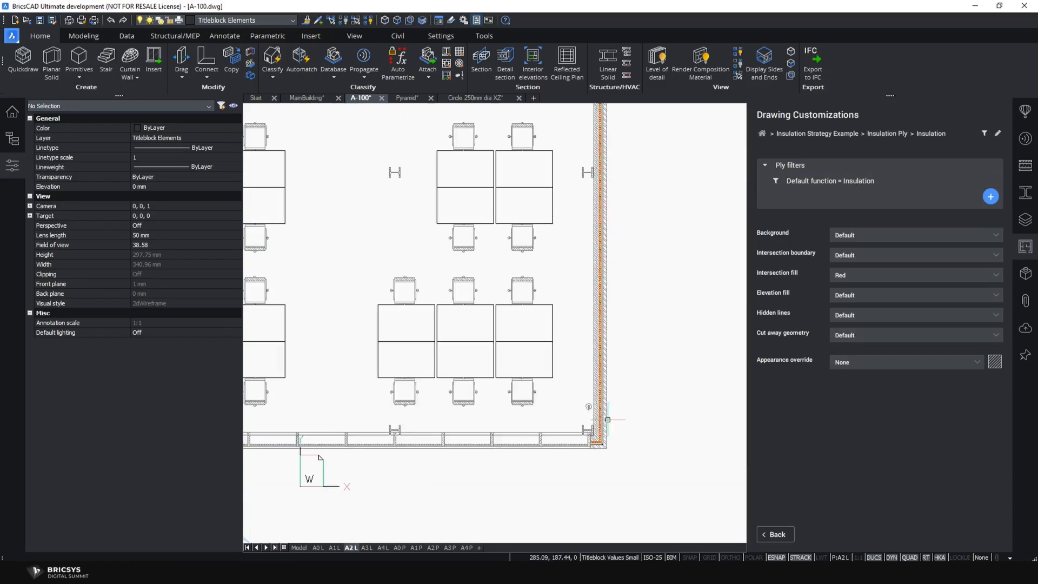
pyautogui.scroll(3, 577, 466)
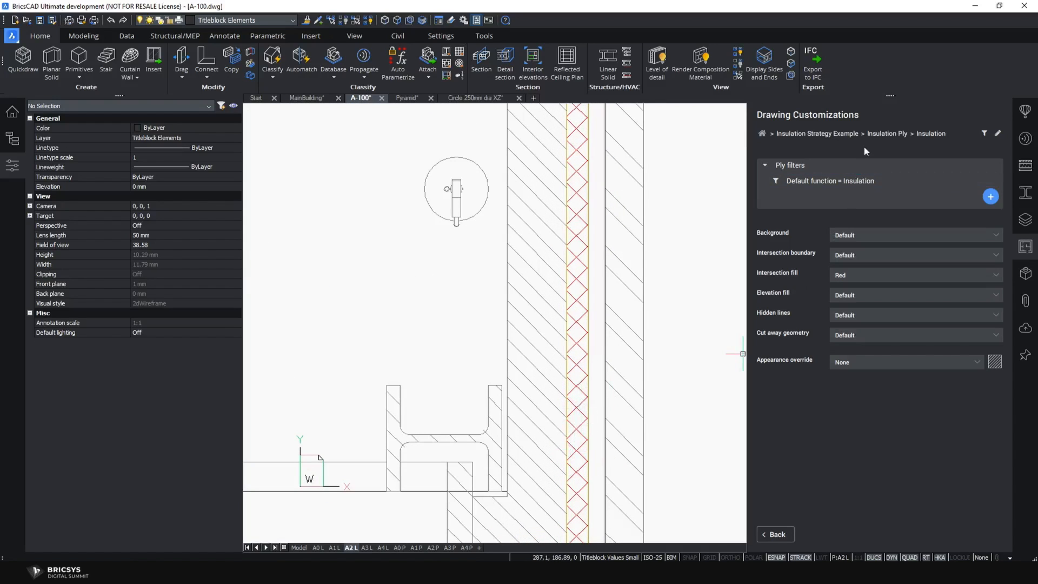
pyautogui.click(877, 132)
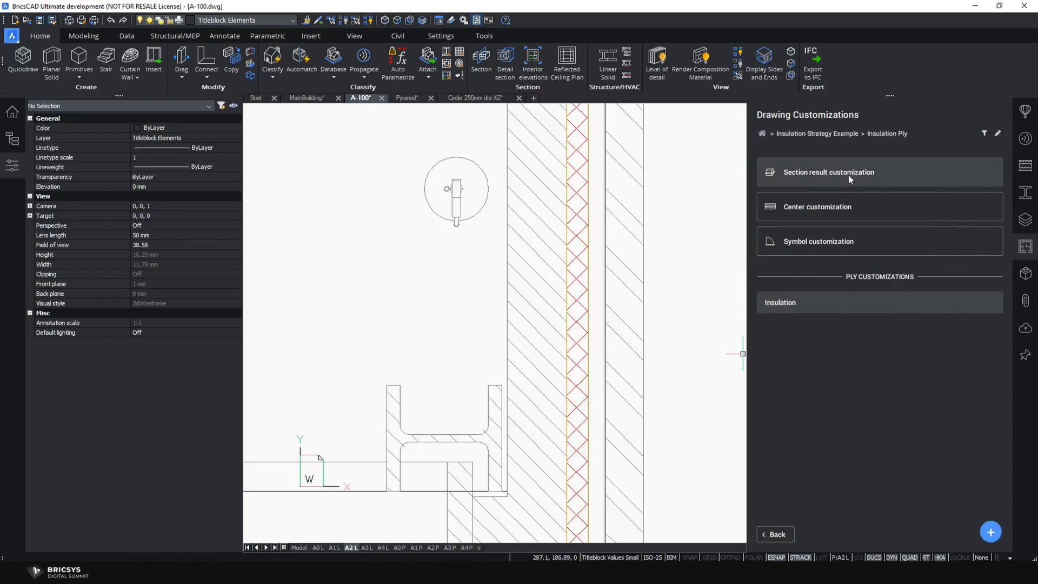
pyautogui.click(812, 183)
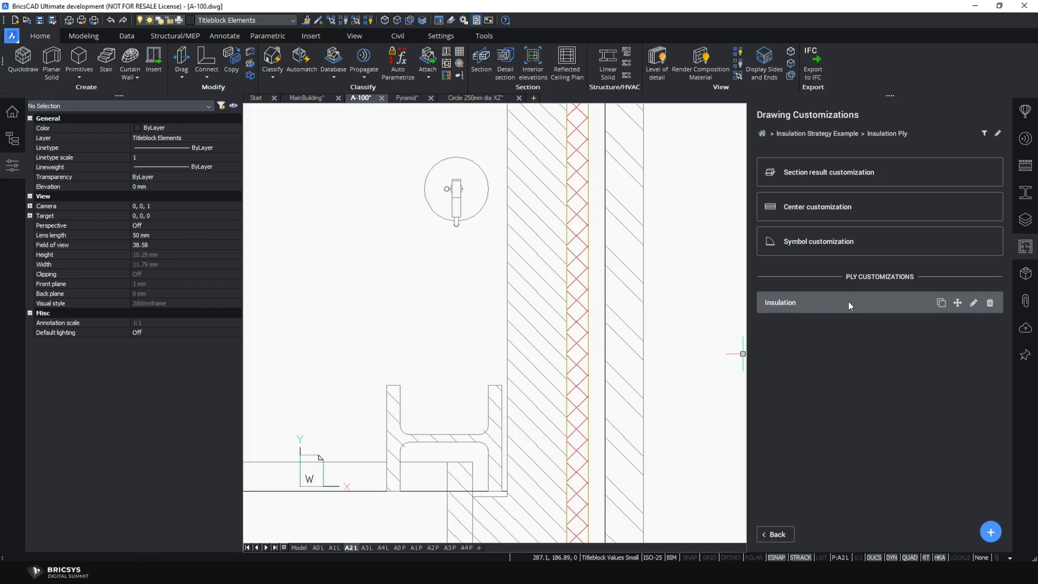
# - Review the section result settings of the Insulation Ply customization and examine the exterior wall insulation across the ground floor plan
pyautogui.click(847, 178)
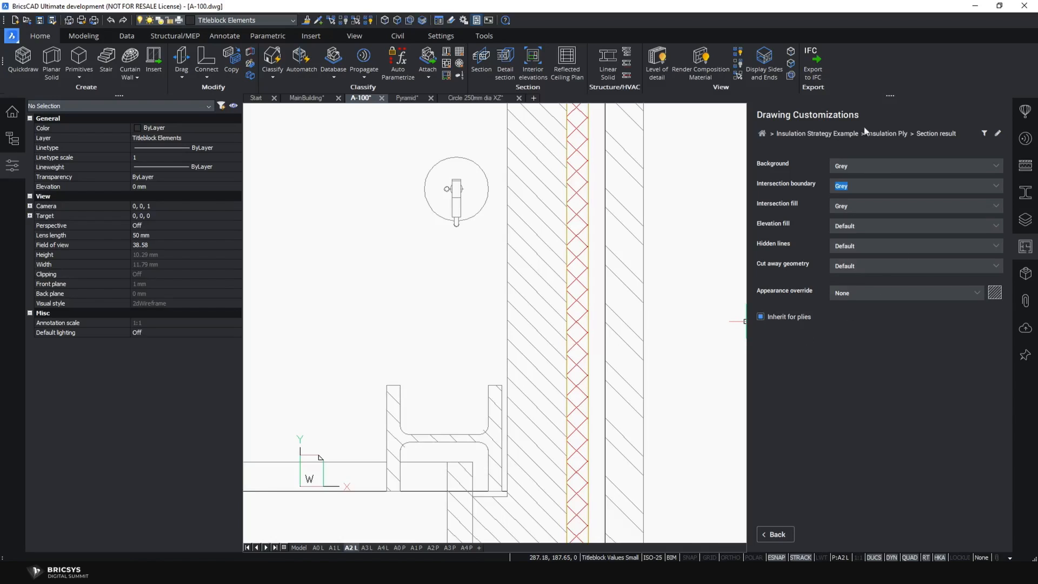
pyautogui.click(887, 133)
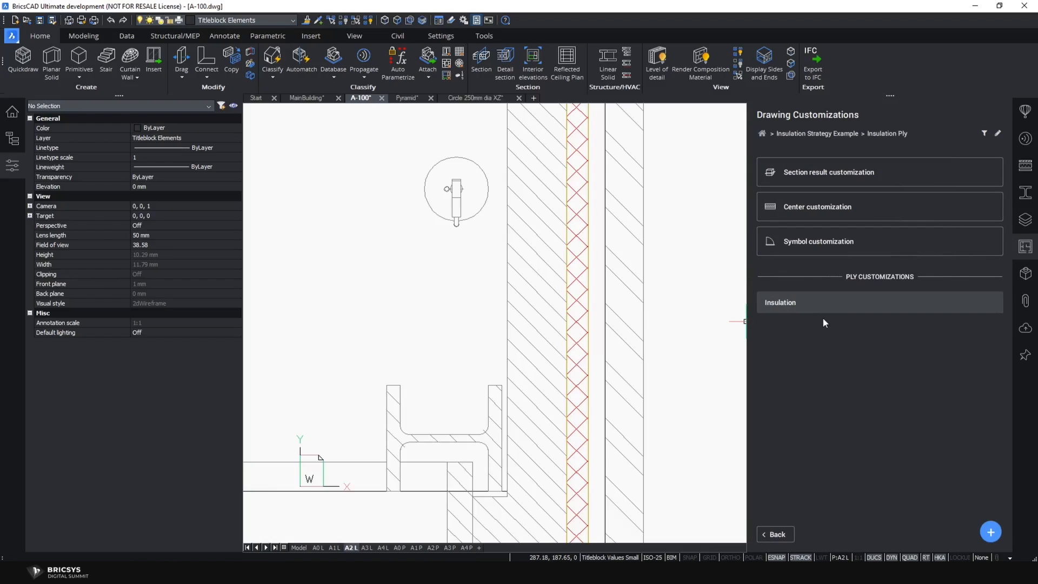
pyautogui.scroll(-6, 554, 314)
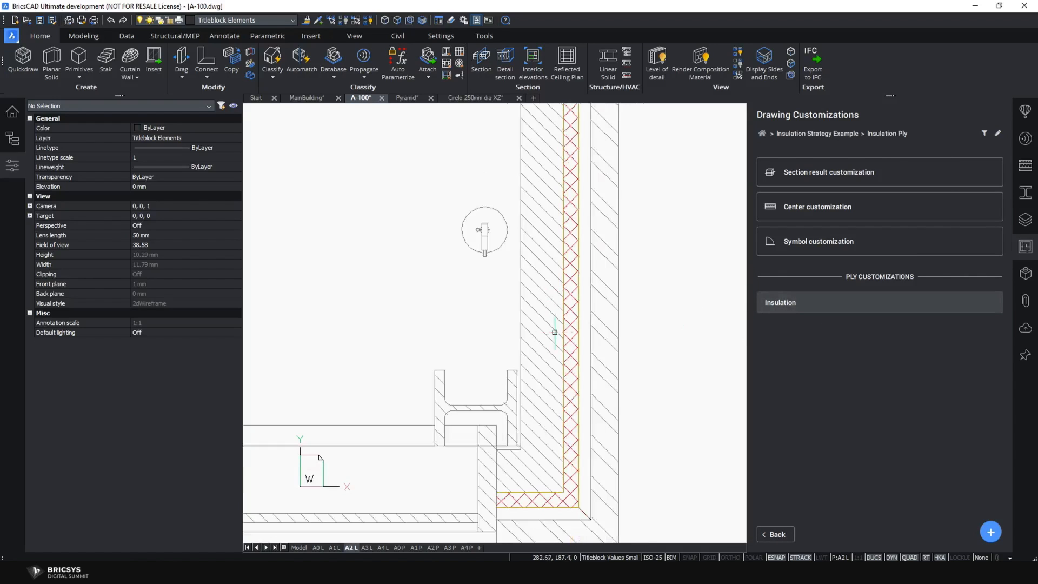
pyautogui.scroll(-5, 554, 290)
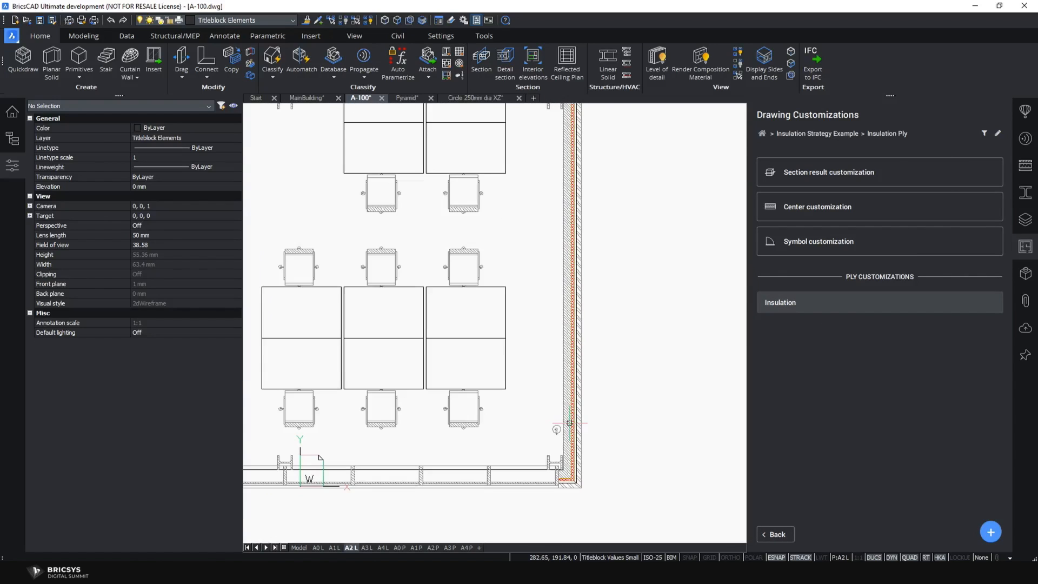
pyautogui.scroll(-5, 562, 416)
pyautogui.scroll(3, 479, 403)
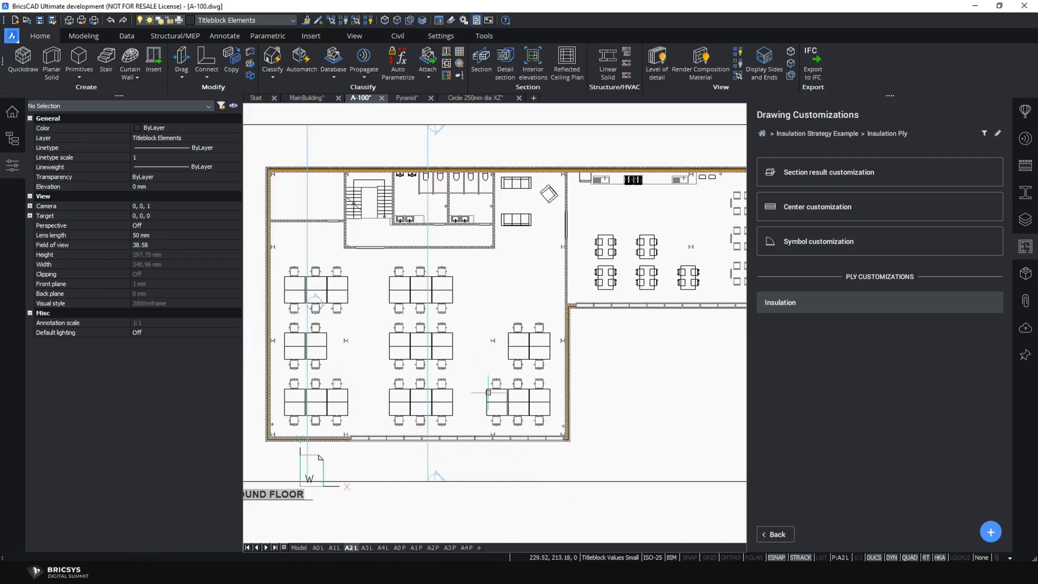
pyautogui.moveTo(488, 387); pyautogui.dragTo(564, 378, button='middle')
# - Display the Section Plane (1) view of sheet A-400 and inspect the building section from end to end
pyautogui.click(12, 139)
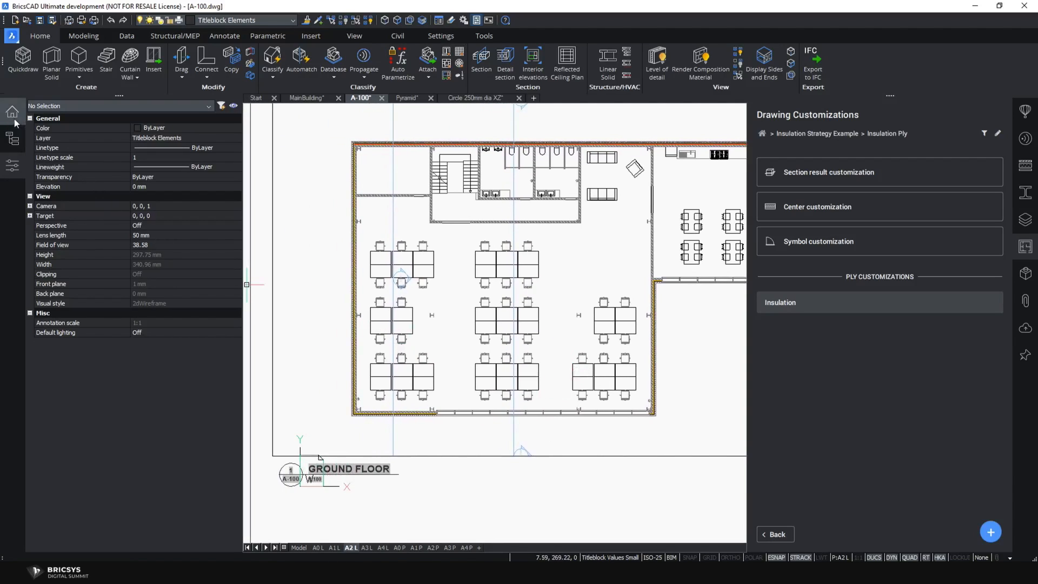
pyautogui.rightClick(95, 354)
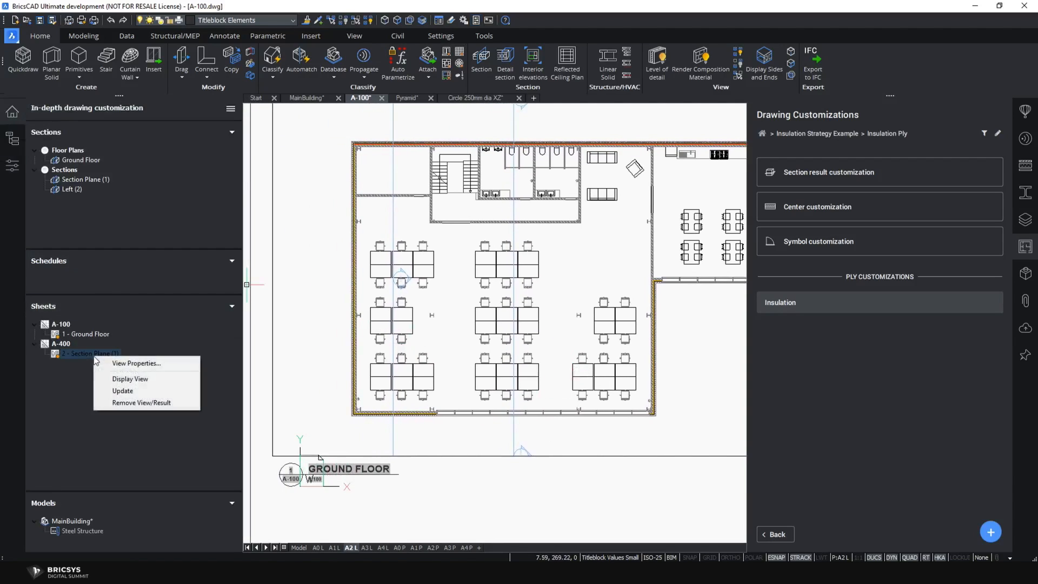
pyautogui.click(130, 380)
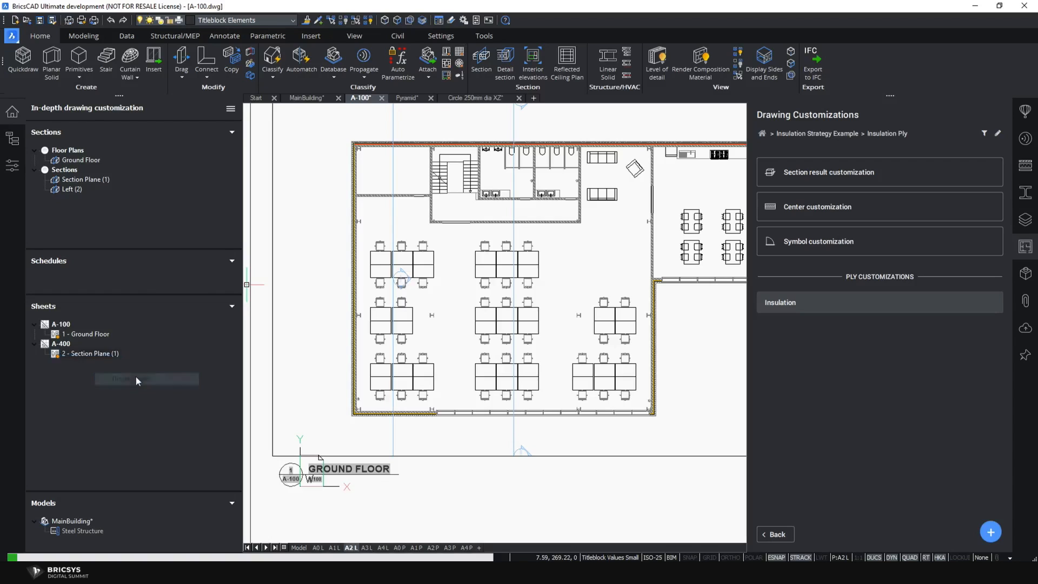
pyautogui.scroll(8, 329, 287)
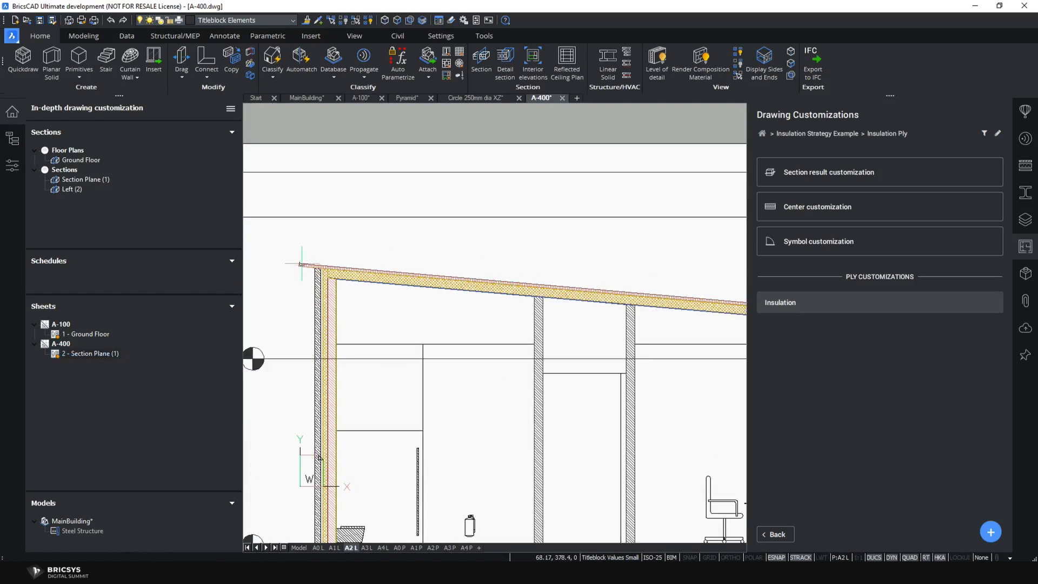
pyautogui.scroll(-6, 329, 287)
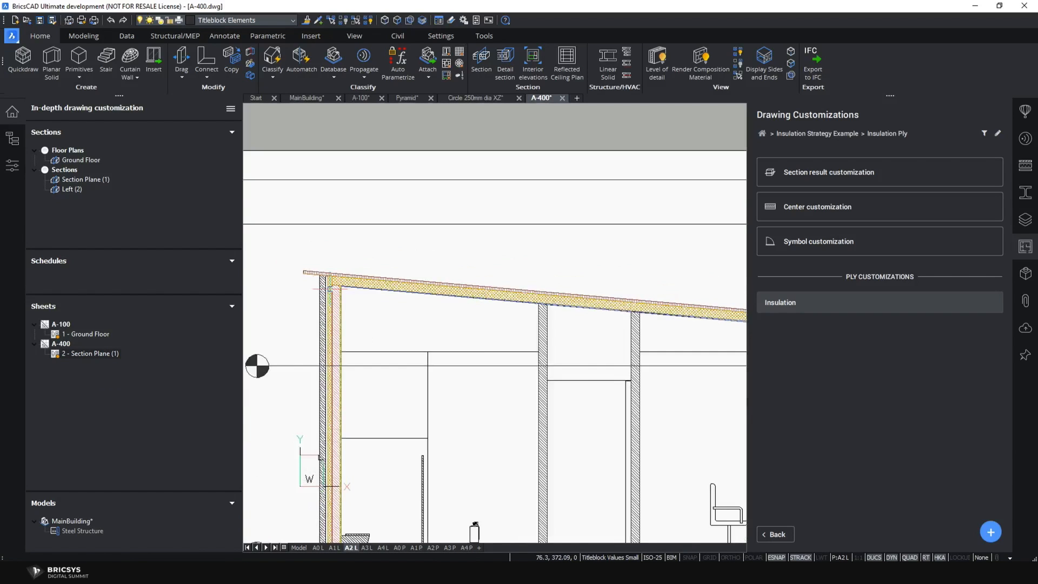
pyautogui.moveTo(457, 504)
pyautogui.mouseDown(button='middle')
pyautogui.moveTo(303, 479)
pyautogui.moveTo(2, 476)
pyautogui.mouseUp(button='middle')
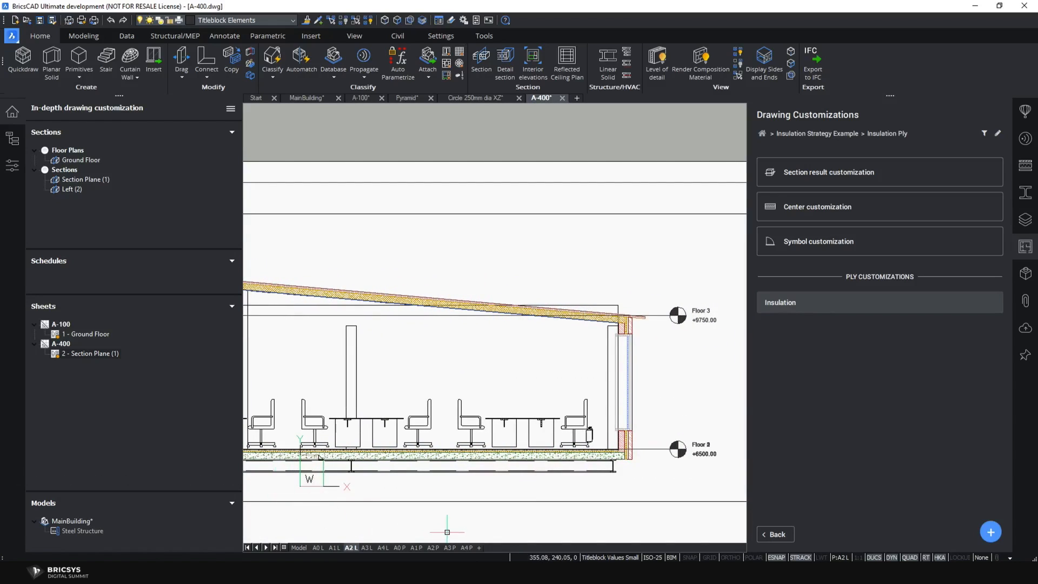
pyautogui.scroll(-3, 435, 496)
pyautogui.moveTo(360, 496); pyautogui.dragTo(557, 398, button='middle')
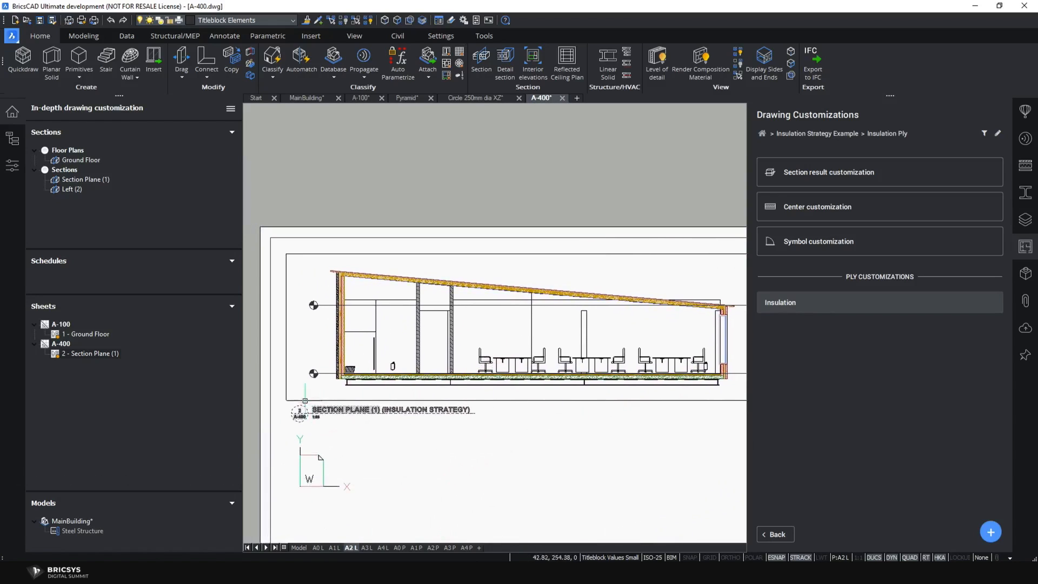
# - Set the drawing customization of the Section Plane (1) viewport to Insulation Strategy Example and update the section
pyautogui.click(378, 409)
pyautogui.click(19, 157)
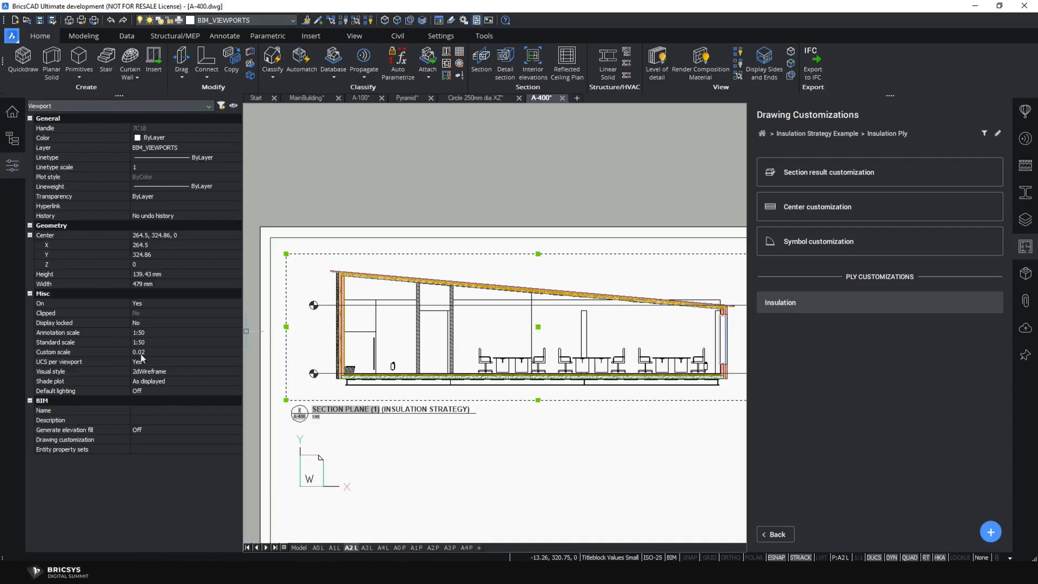
pyautogui.click(194, 441)
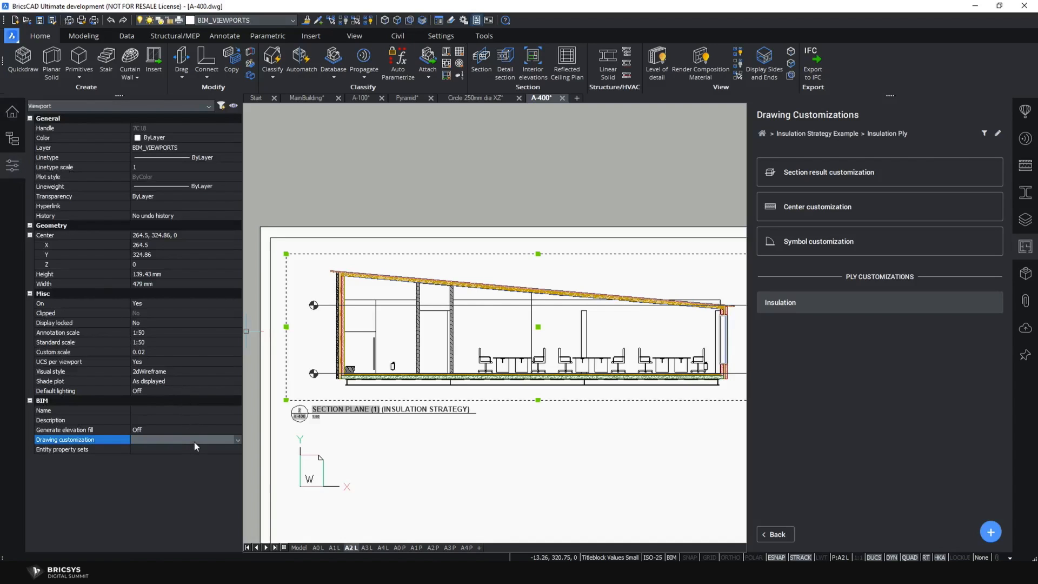
pyautogui.click(238, 440)
pyautogui.click(216, 501)
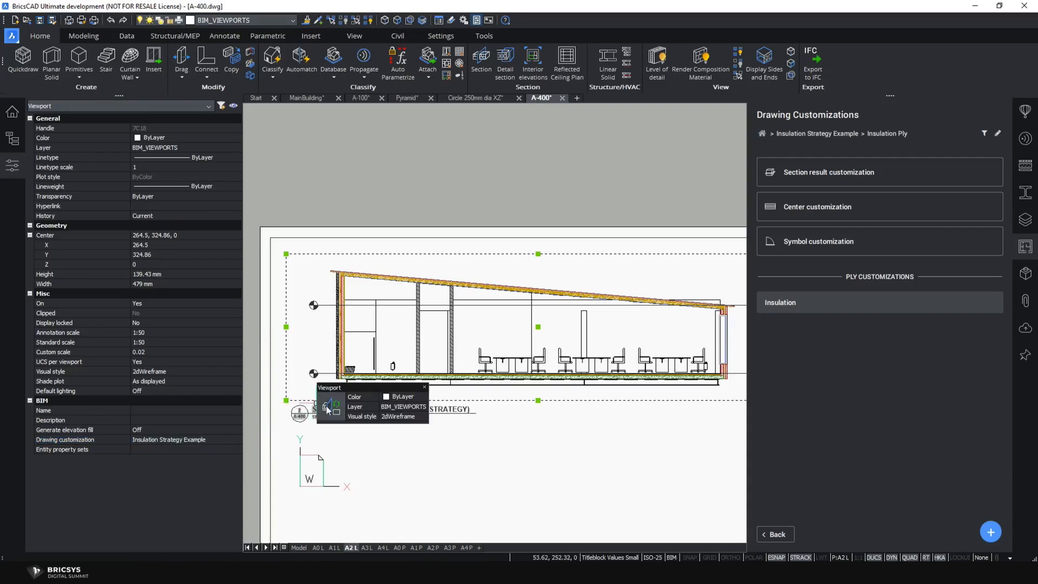
pyautogui.press('Escape')
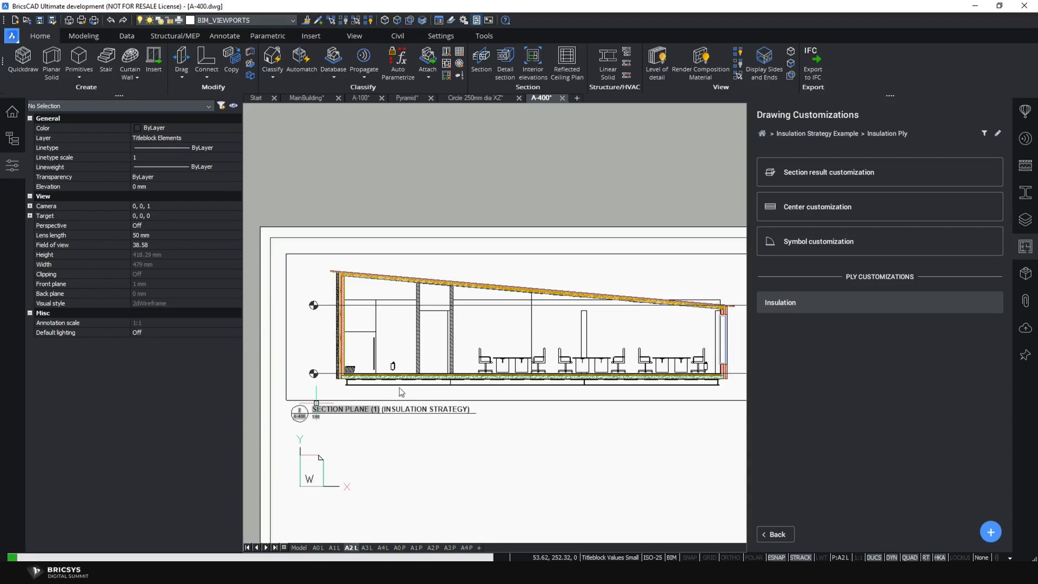
# - Examine the insulation hatch in the roof, exterior walls and floor slab of the A-400 section
pyautogui.scroll(8, 341, 277)
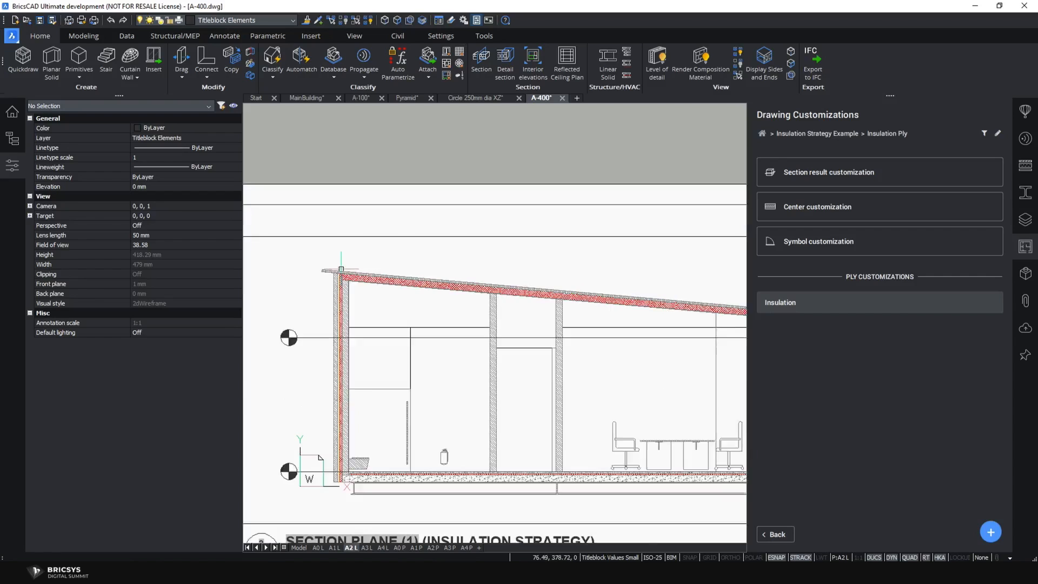
pyautogui.scroll(-5, 341, 277)
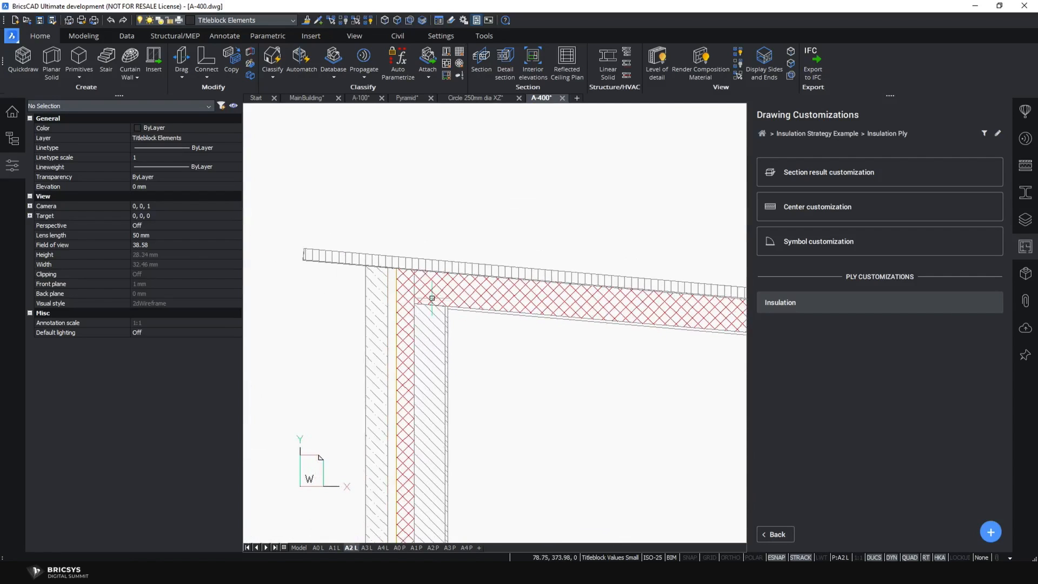
pyautogui.scroll(-2, 430, 291)
pyautogui.moveTo(495, 377); pyautogui.dragTo(332, 342, button='middle')
pyautogui.moveTo(471, 352); pyautogui.dragTo(316, 334, button='middle')
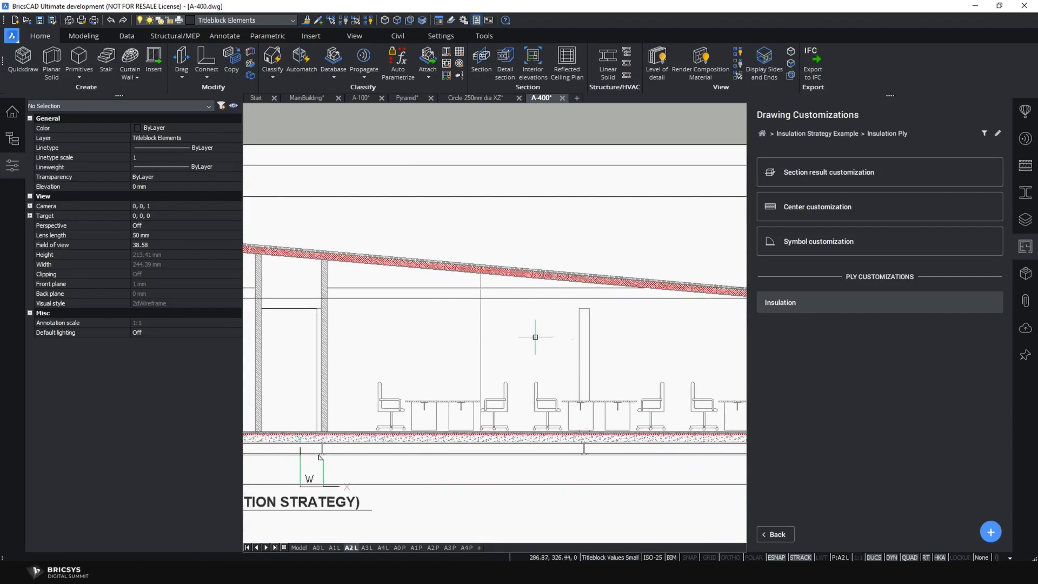
pyautogui.moveTo(541, 338); pyautogui.dragTo(320, 335, button='middle')
pyautogui.scroll(7, 642, 418)
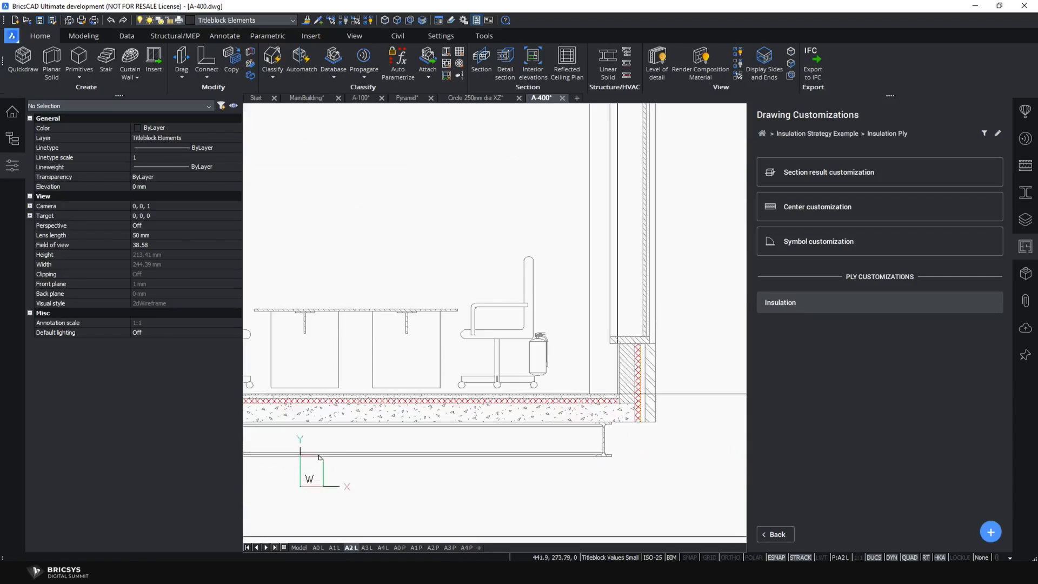
pyautogui.scroll(1, 641, 417)
pyautogui.scroll(-4, 642, 417)
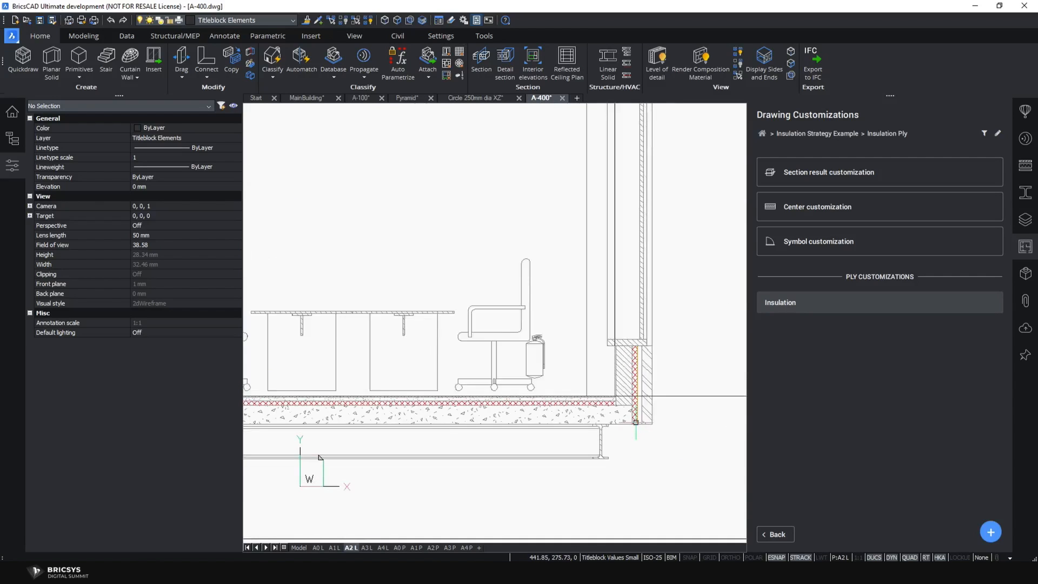
pyautogui.scroll(4, 636, 418)
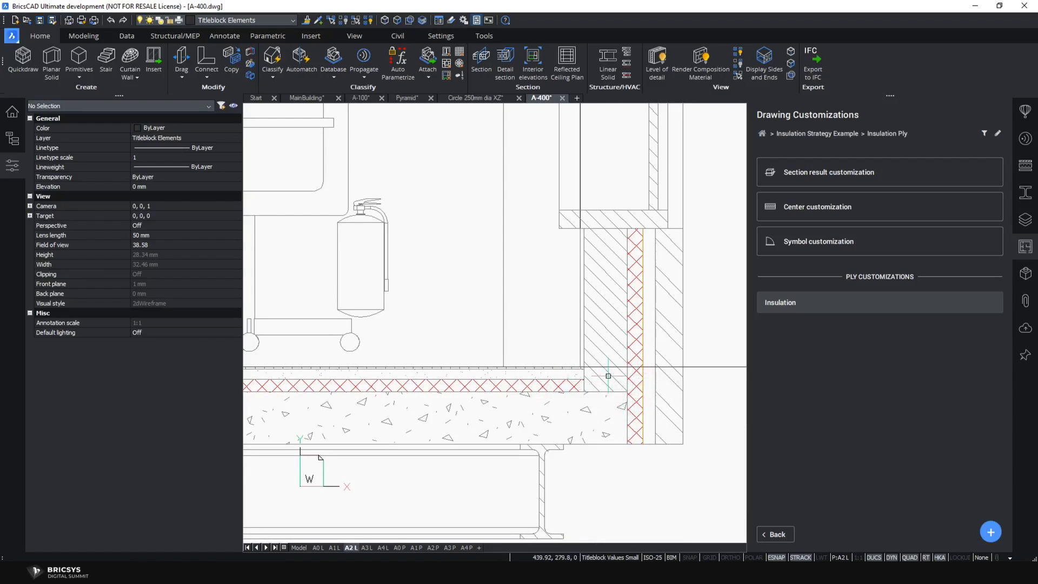
pyautogui.scroll(-6, 623, 397)
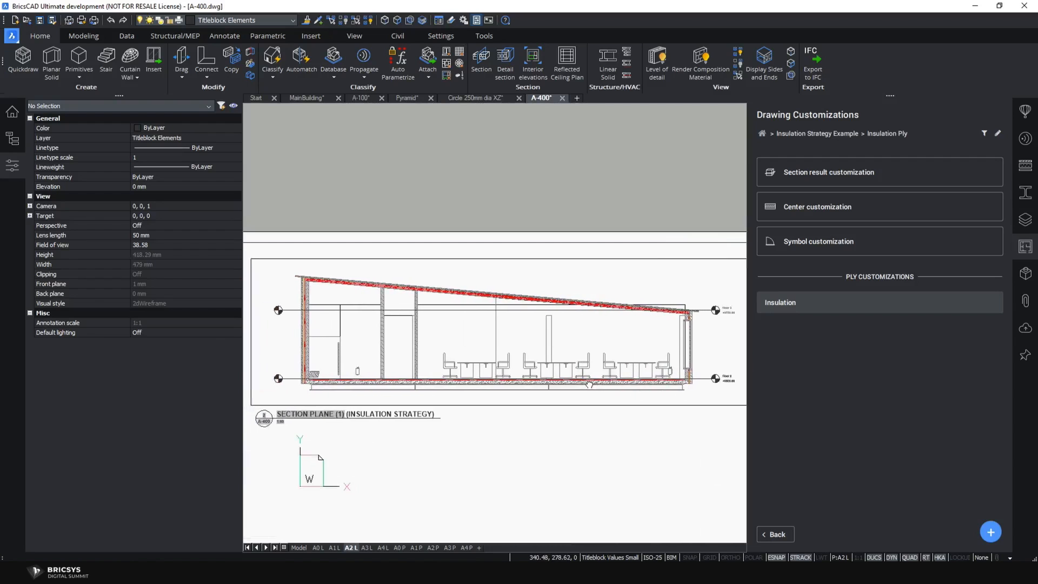
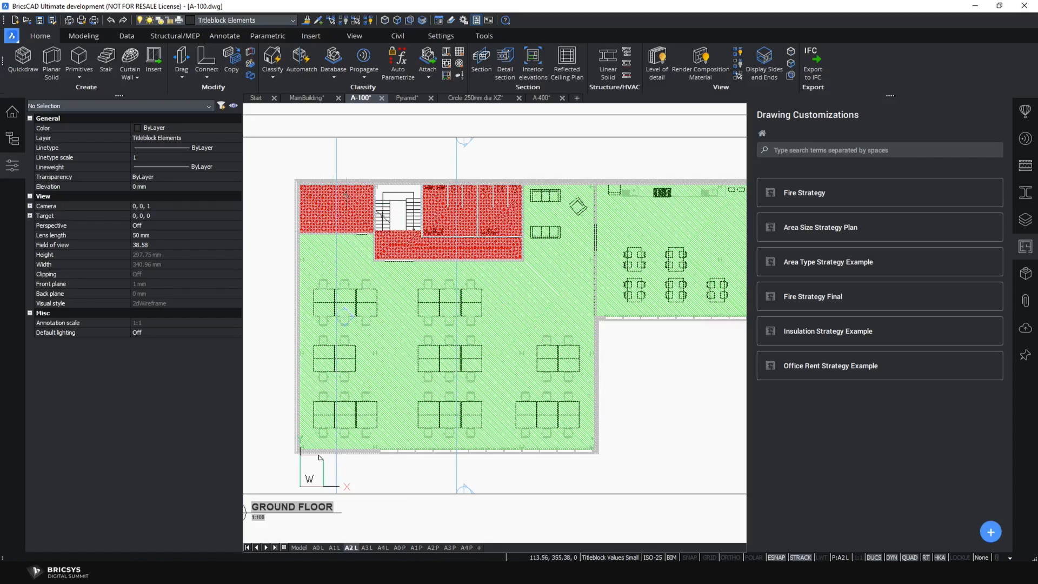
# - Switch to the MainBuilding model and review the BIM name and description properties of the Storage space
pyautogui.click(304, 99)
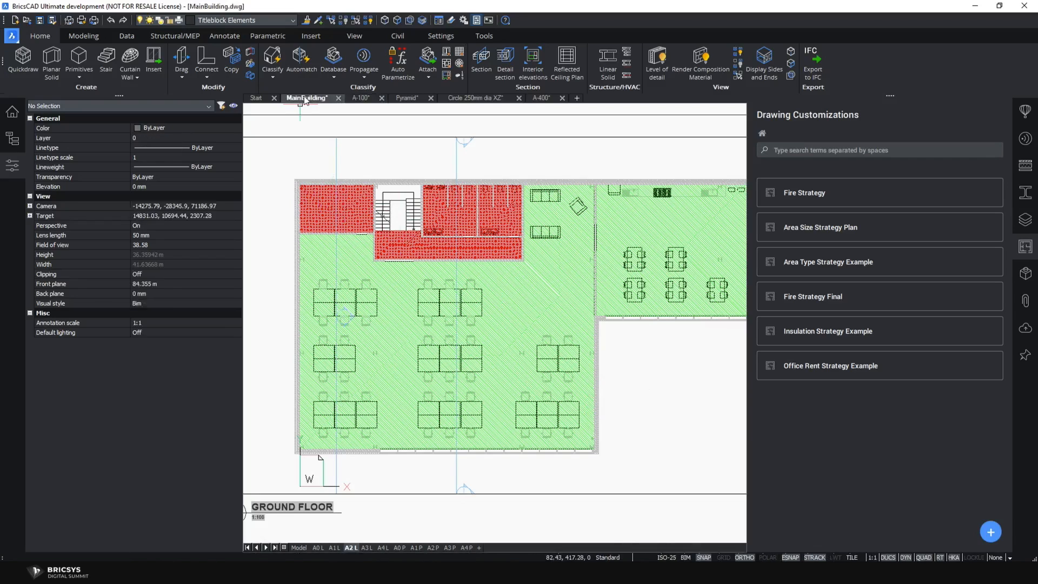
pyautogui.scroll(8, 323, 316)
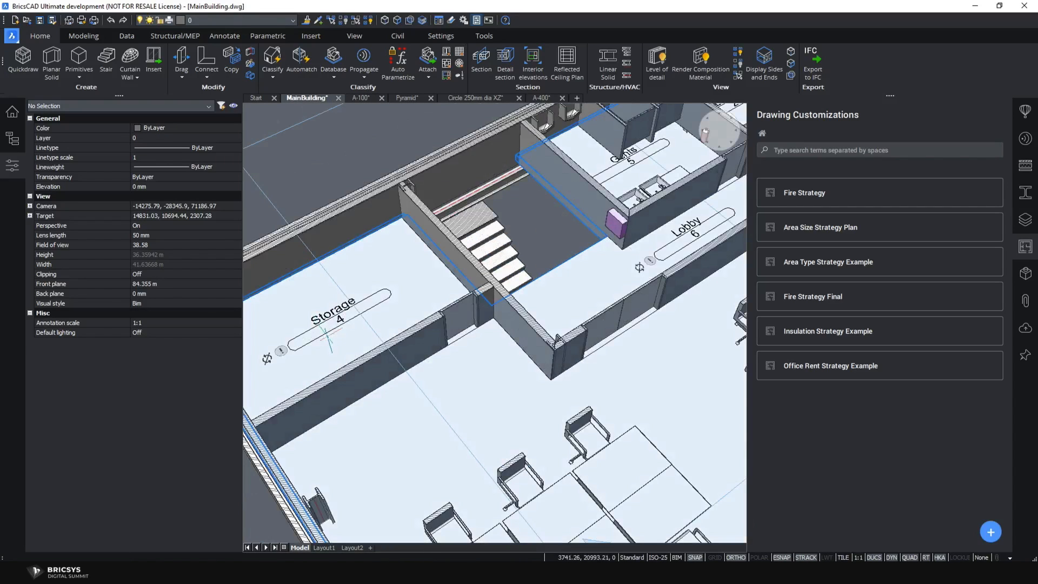
pyautogui.click(326, 334)
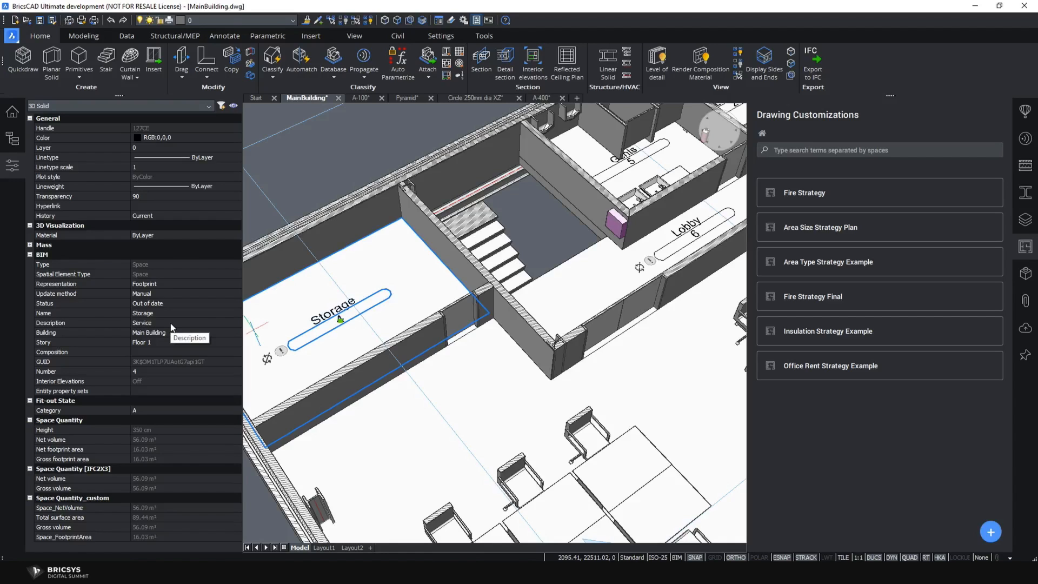
pyautogui.press('Escape')
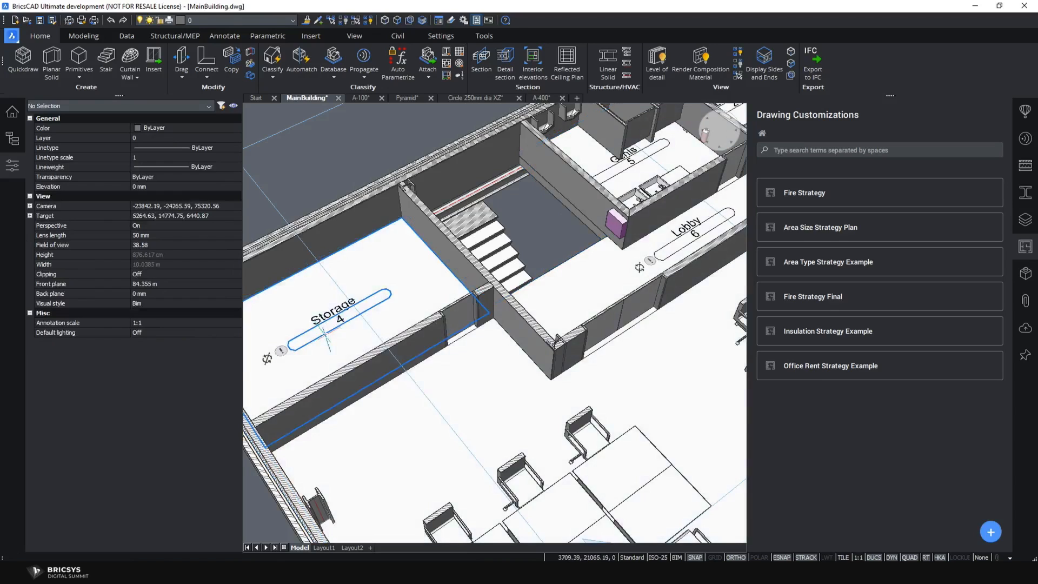
pyautogui.scroll(-4, 326, 338)
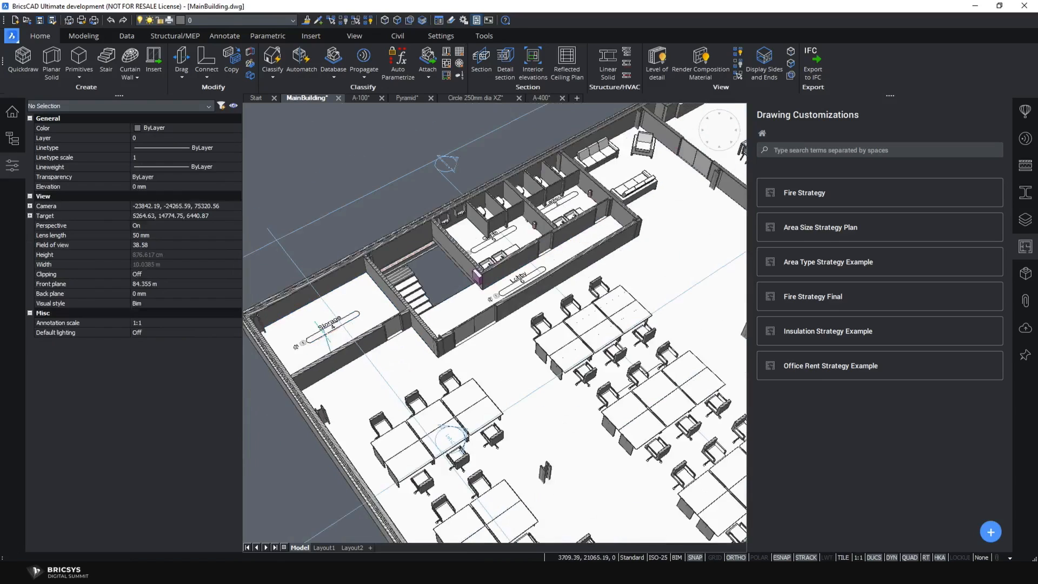
# - On A-100, set the ground floor viewport's drawing customization to Area Size Strategy Plan and update the plan
pyautogui.click(361, 97)
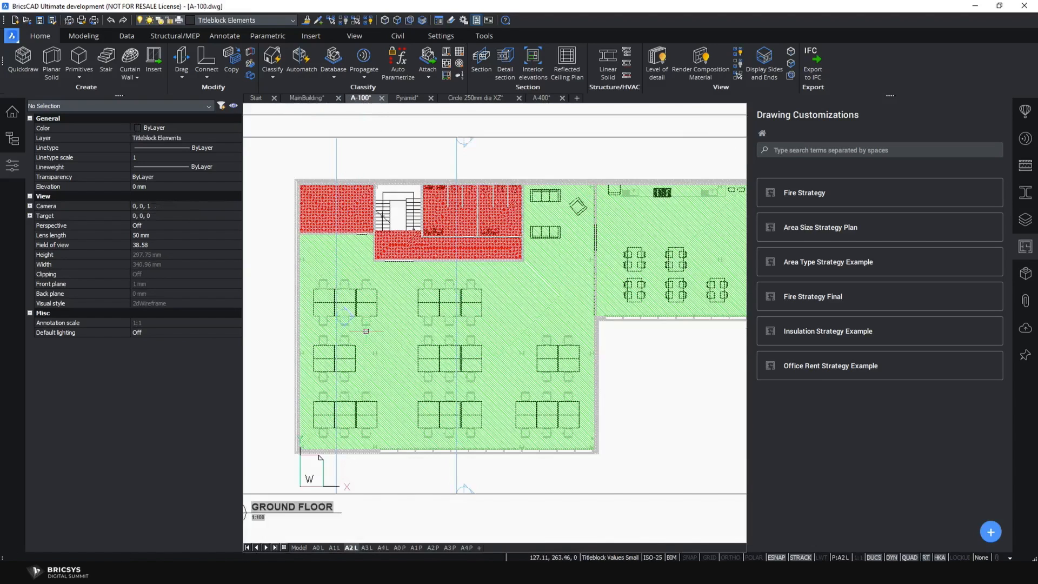
pyautogui.click(334, 492)
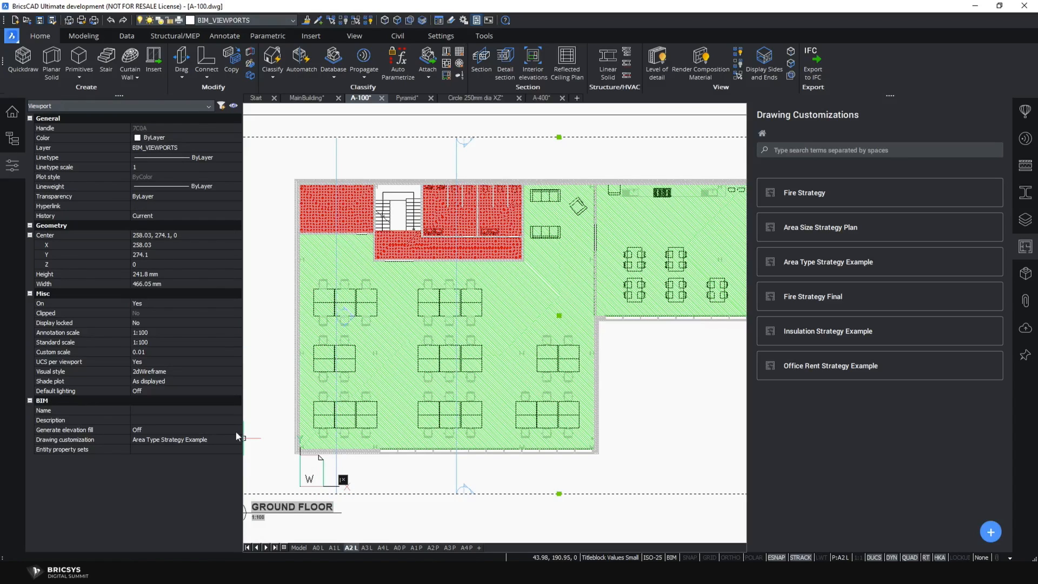
pyautogui.click(237, 440)
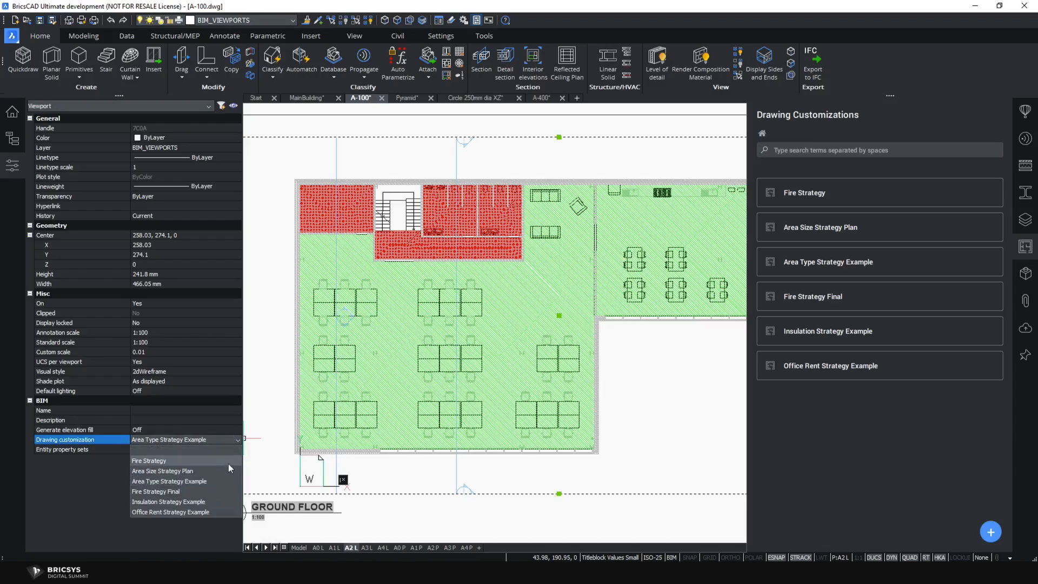
pyautogui.click(229, 469)
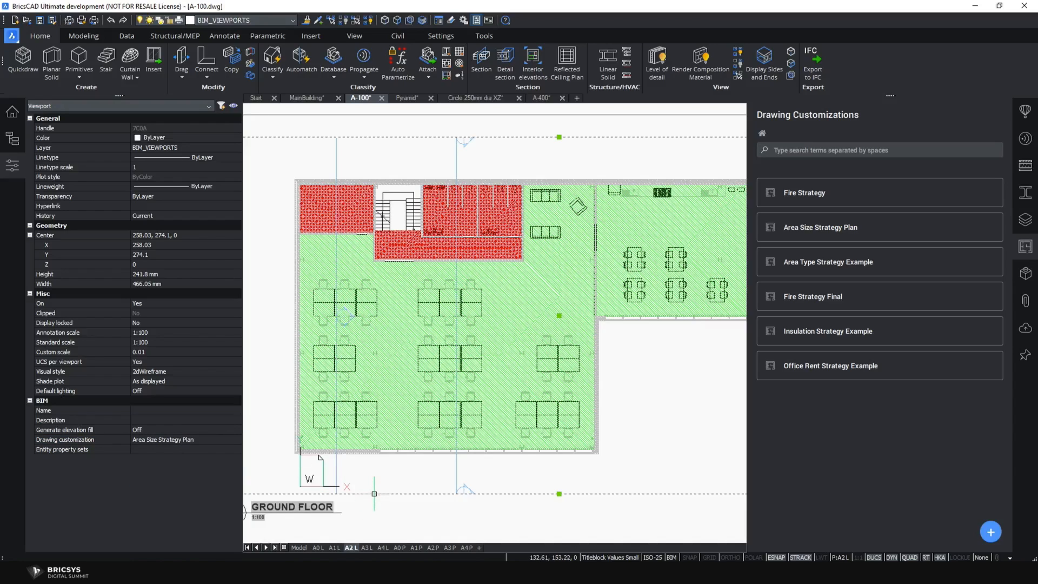
pyautogui.moveTo(387, 498)
pyautogui.press('Escape')
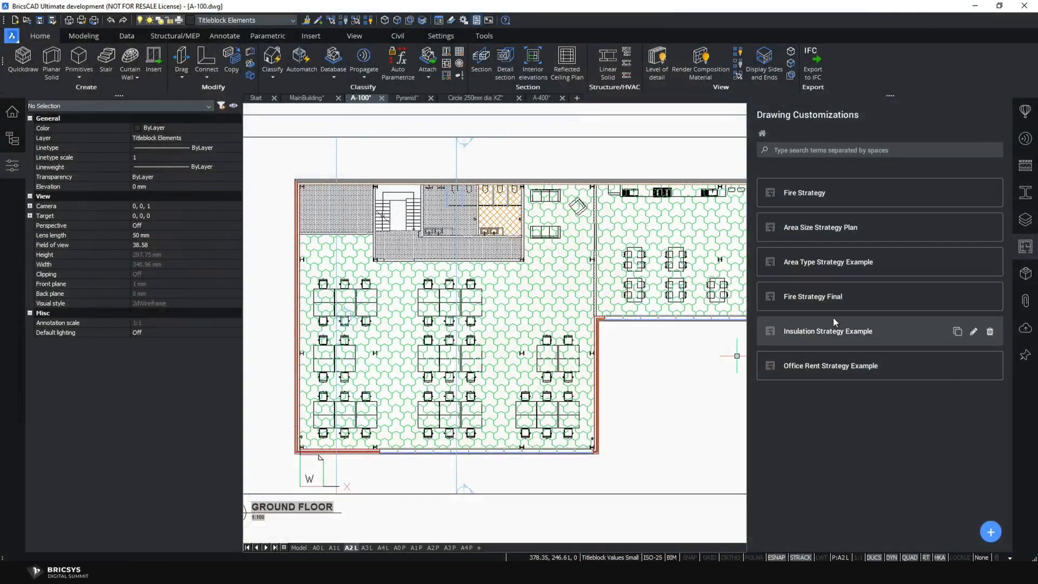
# - Review the Area sizes rule of the Area Size Strategy Plan customization, including its <10m2 sub rule
pyautogui.click(831, 238)
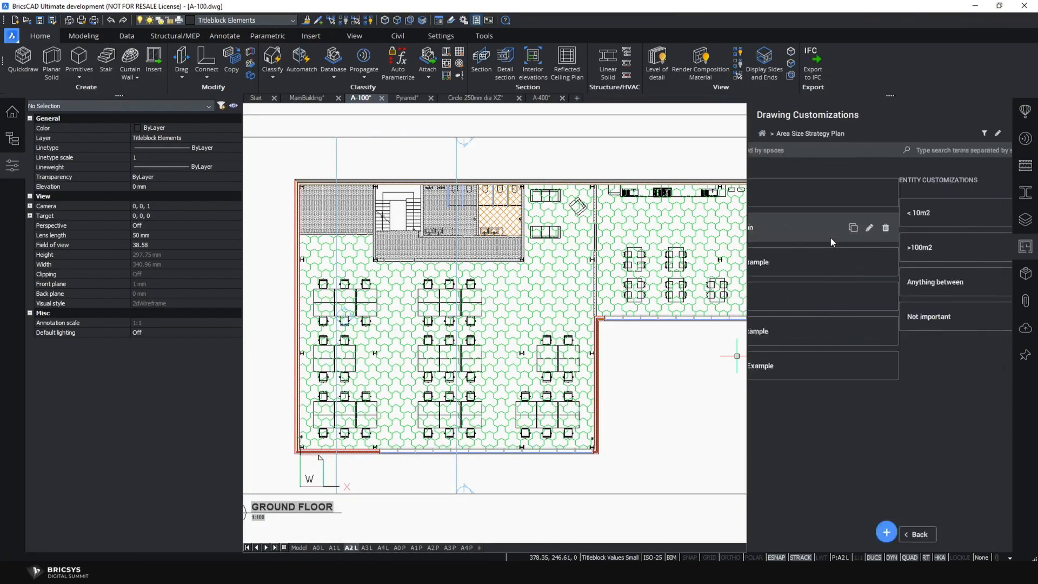
pyautogui.click(985, 132)
pyautogui.click(766, 182)
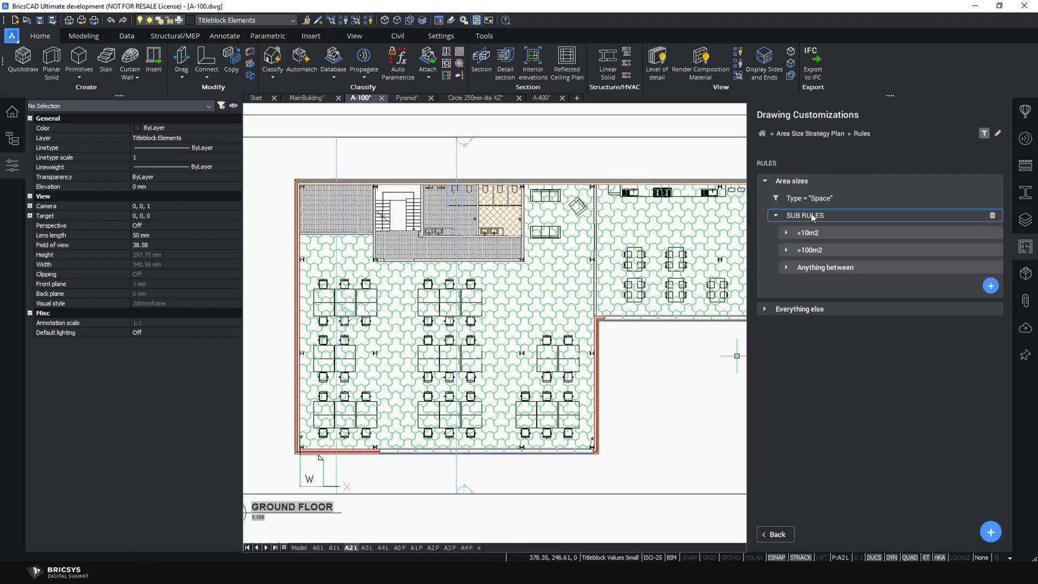
pyautogui.click(786, 231)
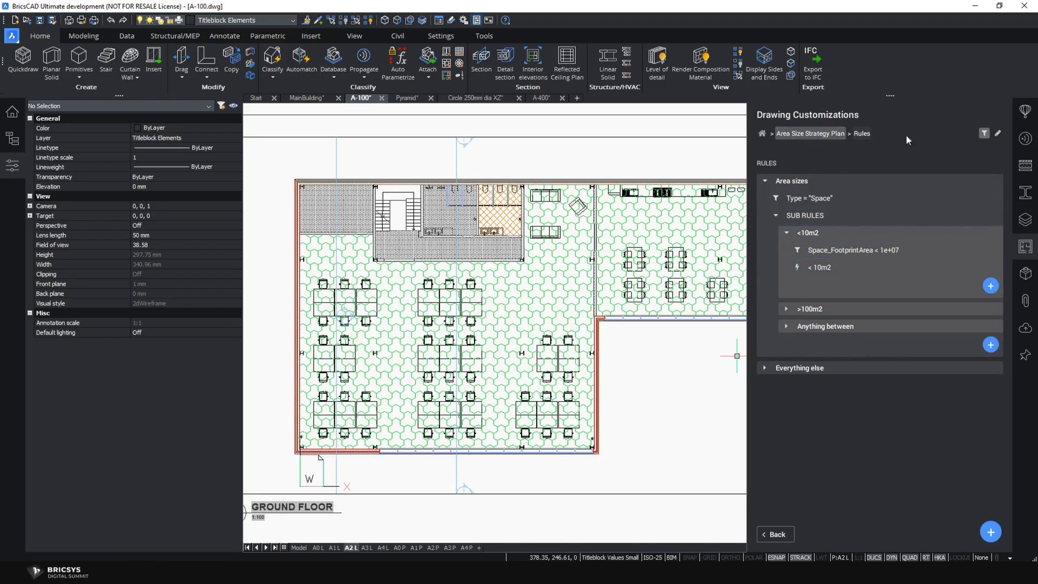
pyautogui.click(981, 133)
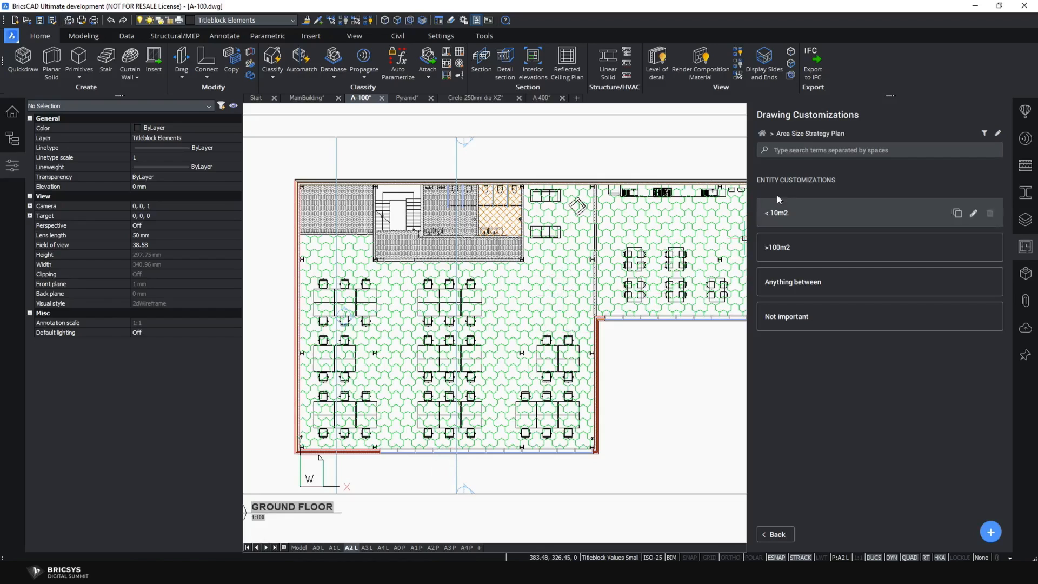
# - Review the section result customization for < 10m2 spaces and the section hatch of its Crosshatch material
pyautogui.click(809, 216)
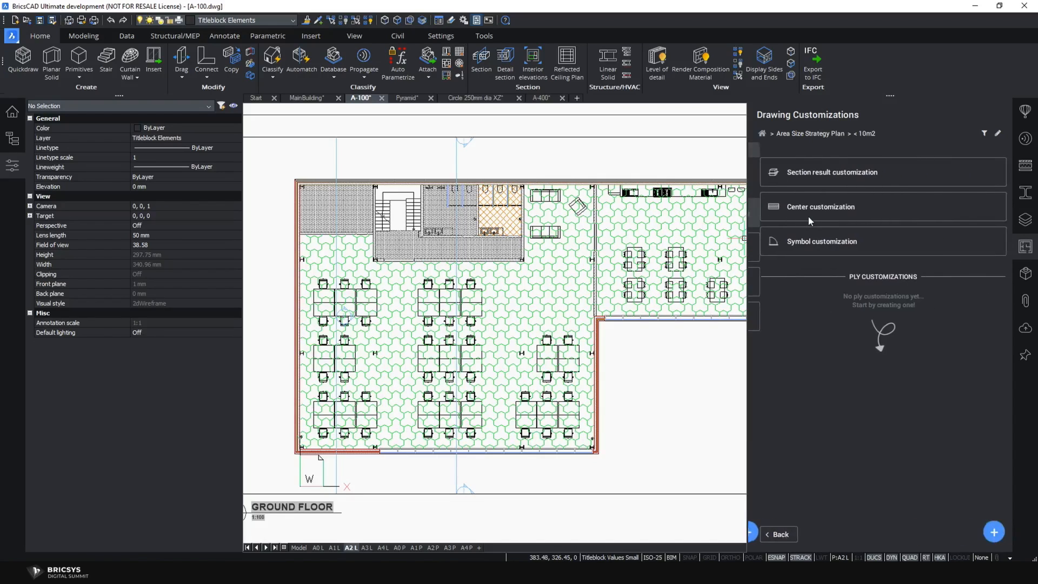
pyautogui.click(832, 182)
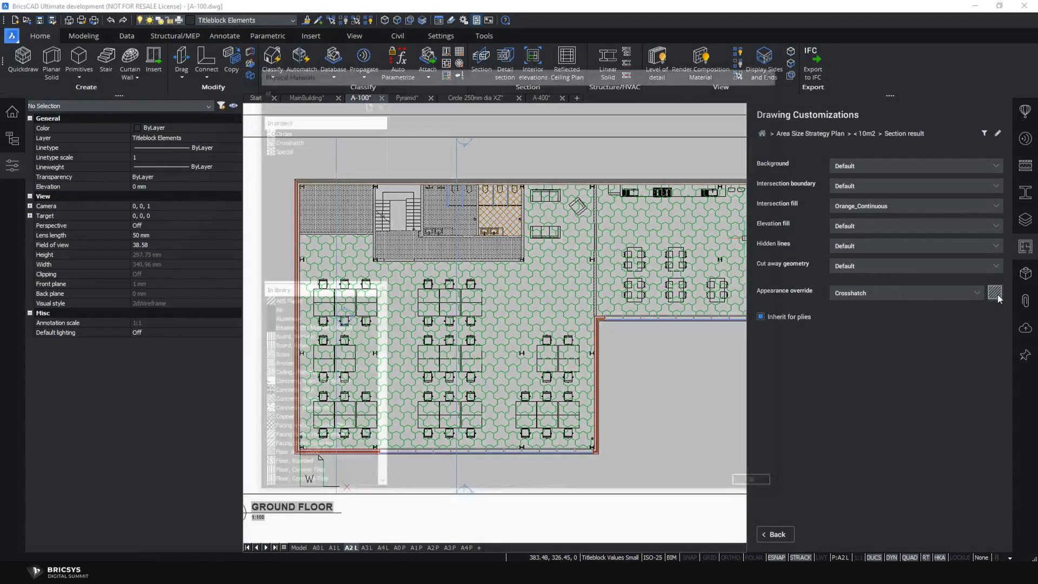
pyautogui.click(996, 294)
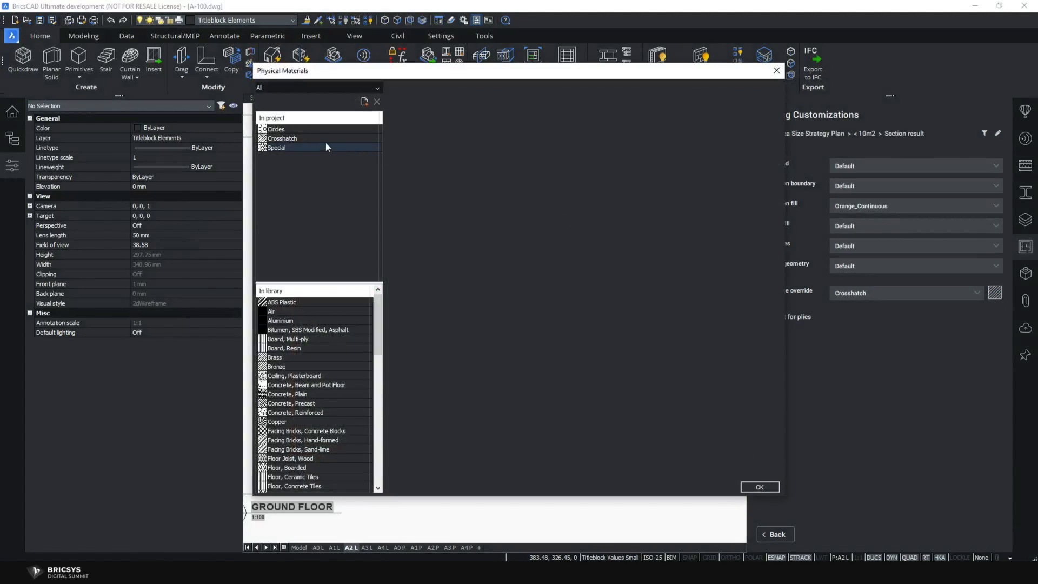
pyautogui.click(308, 138)
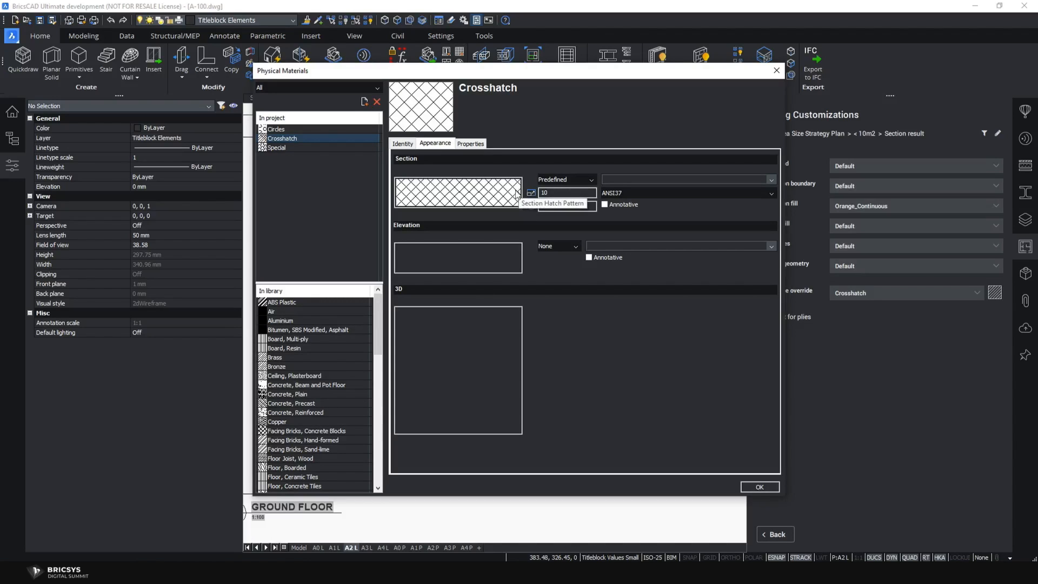
pyautogui.click(775, 71)
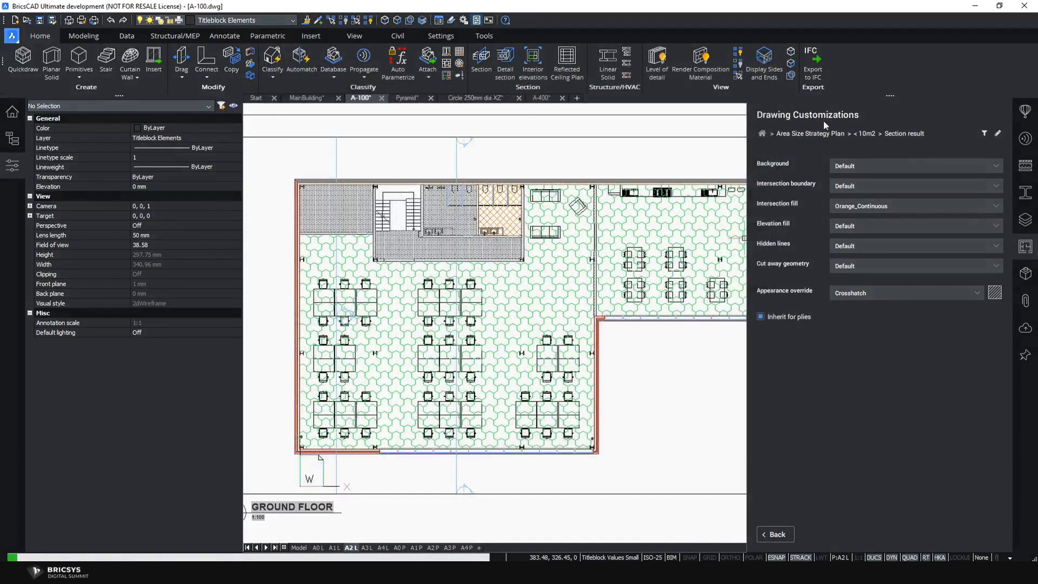
# - Review the section result customization for >100m2 spaces and the section hatch of its Special material
pyautogui.click(831, 133)
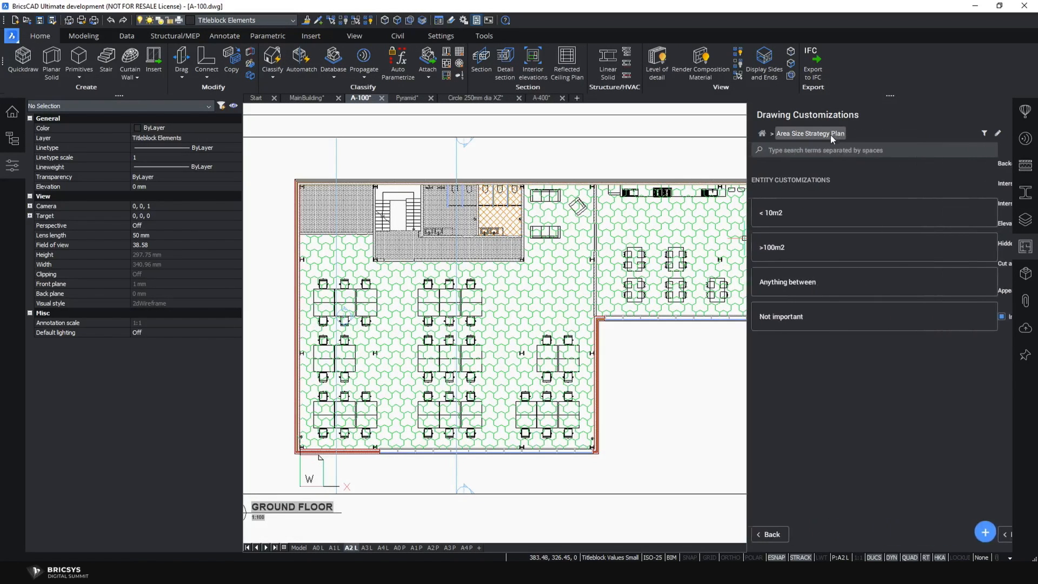
pyautogui.click(810, 249)
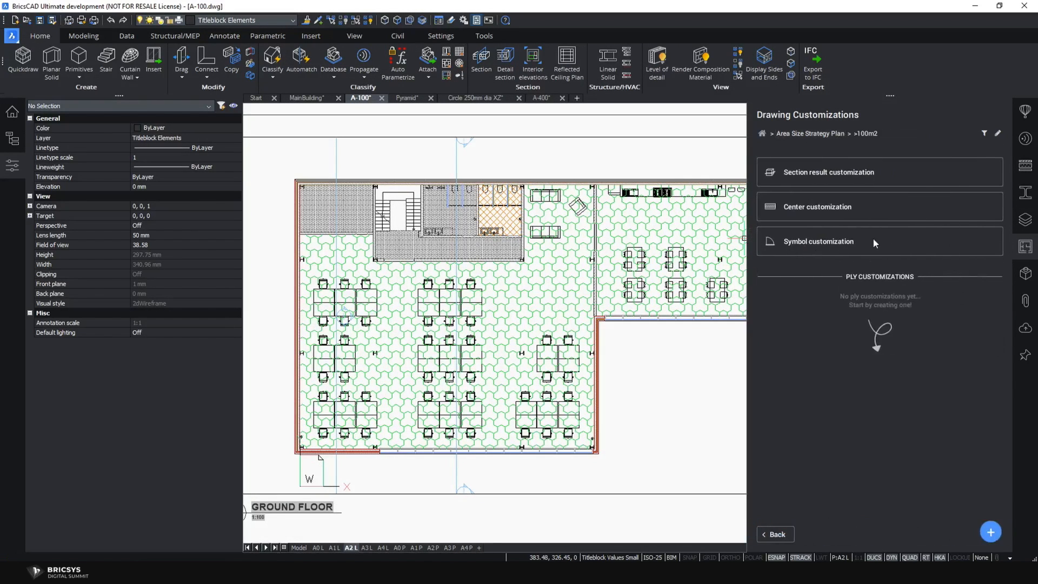
pyautogui.click(839, 179)
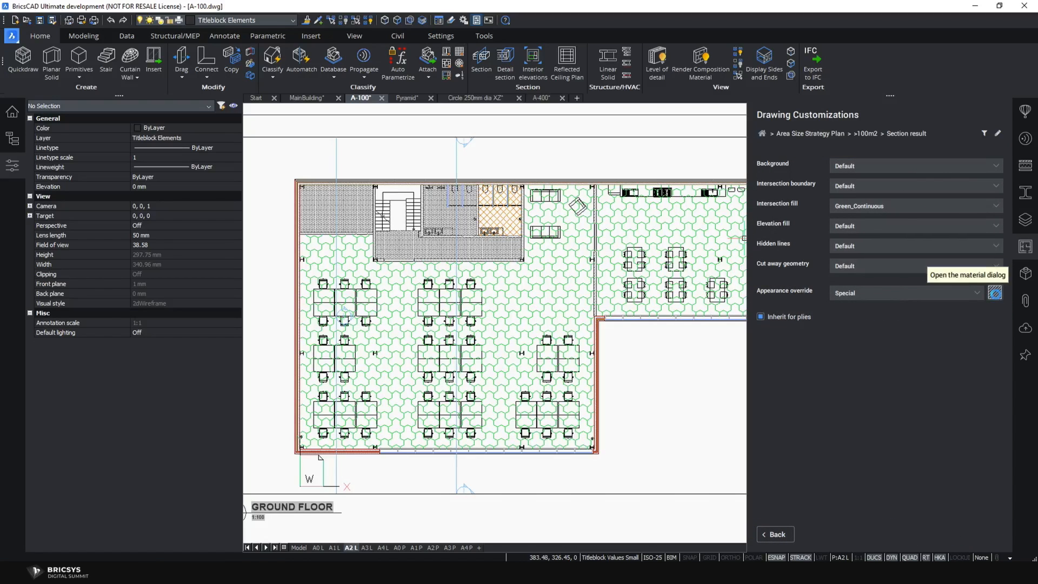
pyautogui.click(994, 292)
pyautogui.click(313, 148)
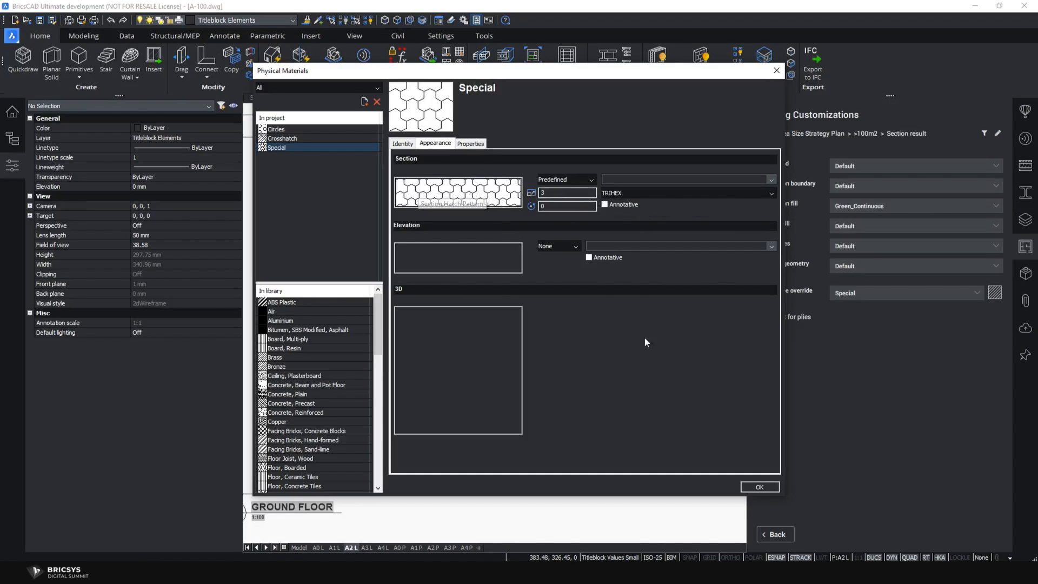
pyautogui.click(759, 487)
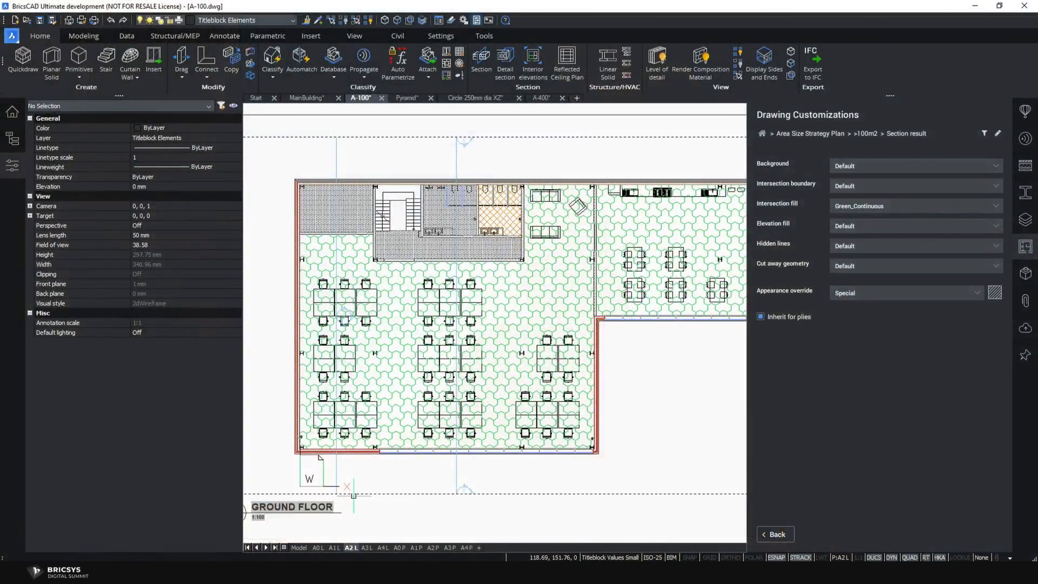
# - Set the ground floor viewport's drawing customization to Office Rent Strategy Example and update the plan
pyautogui.click(352, 494)
pyautogui.click(233, 441)
pyautogui.click(236, 440)
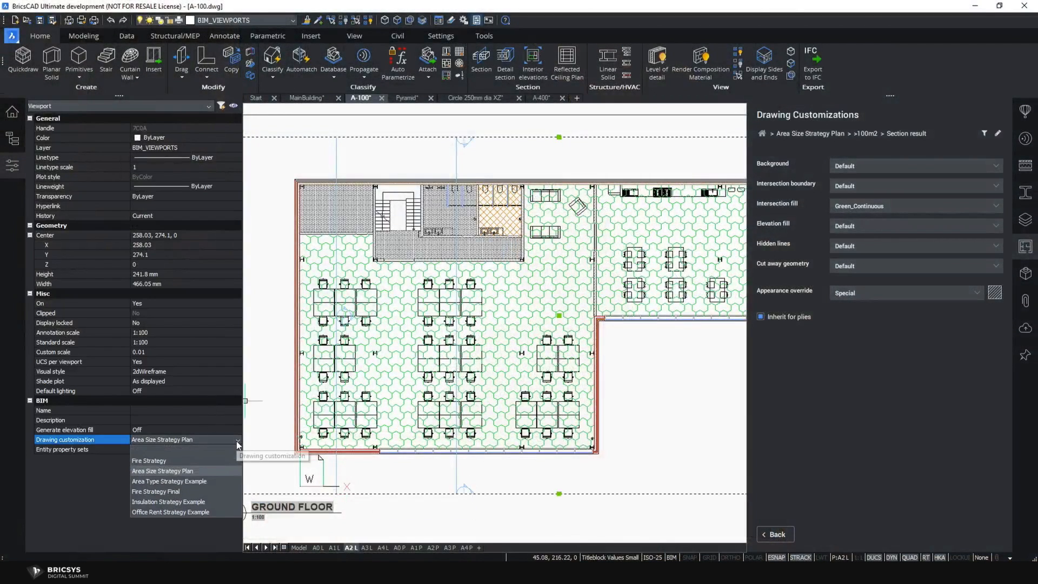
pyautogui.click(206, 513)
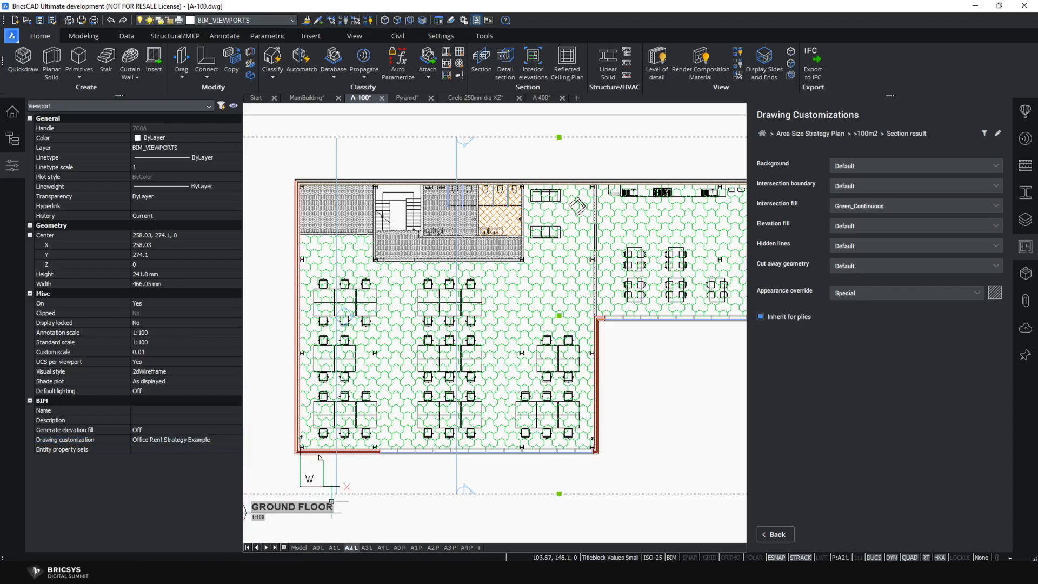
pyautogui.press('Escape')
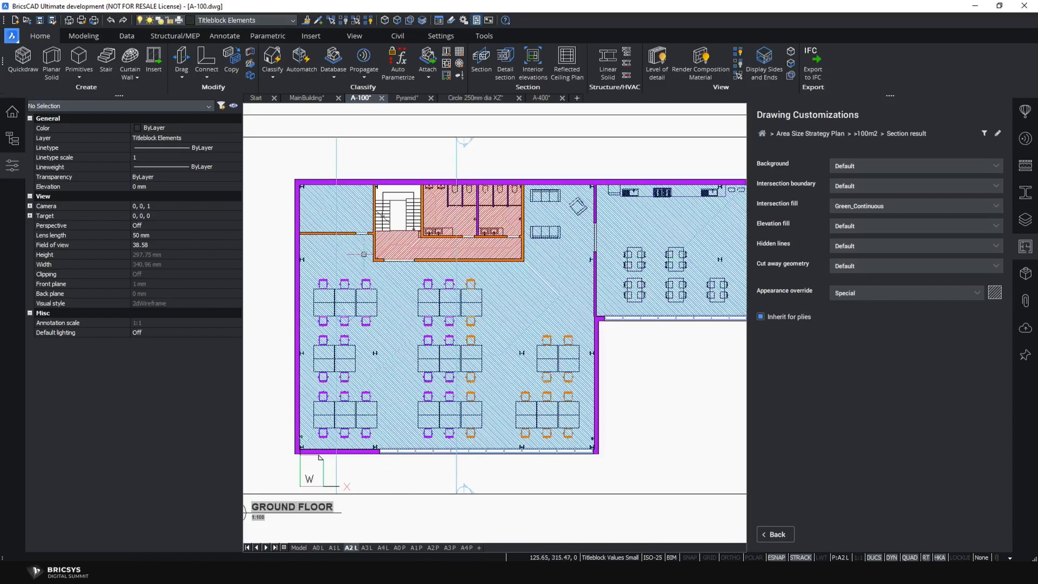
# - Switch to the MainBuilding model and check the phasing state of two desk chairs in different desk groups
pyautogui.click(307, 98)
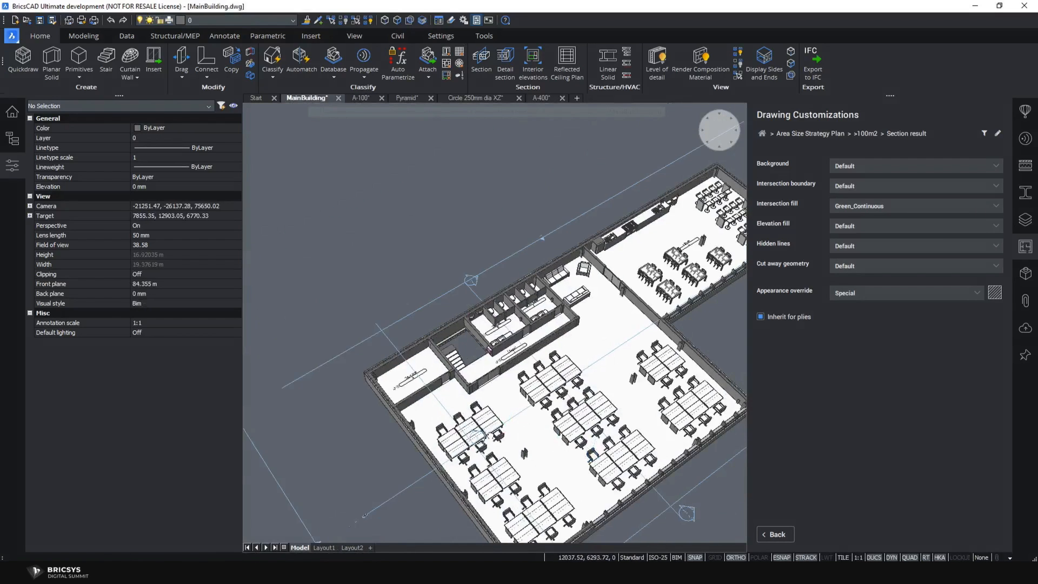
pyautogui.moveTo(593, 454); pyautogui.dragTo(459, 414, button='middle')
pyautogui.scroll(4, 470, 396)
pyautogui.click(466, 397)
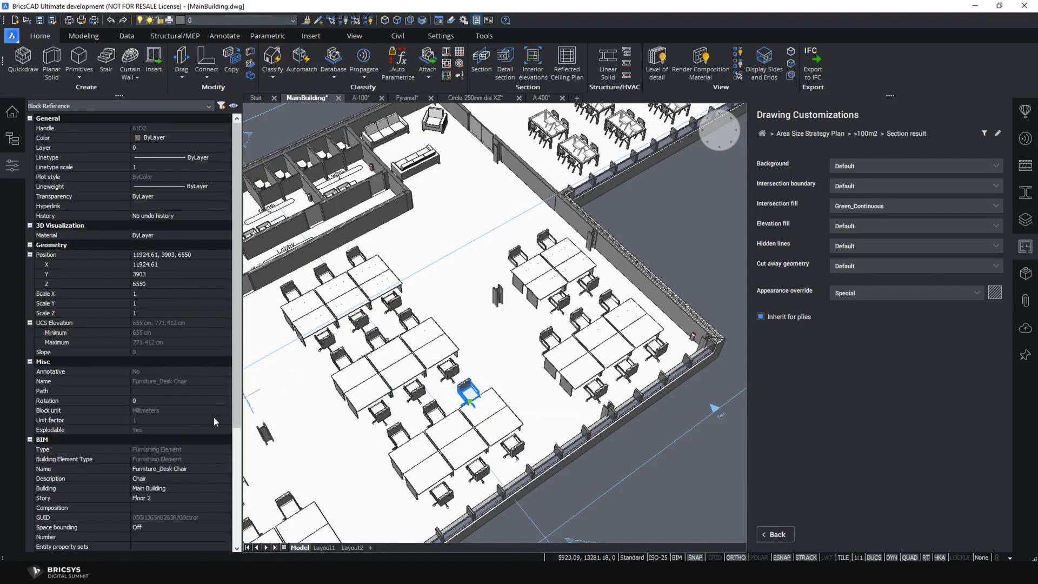
pyautogui.scroll(-5, 136, 439)
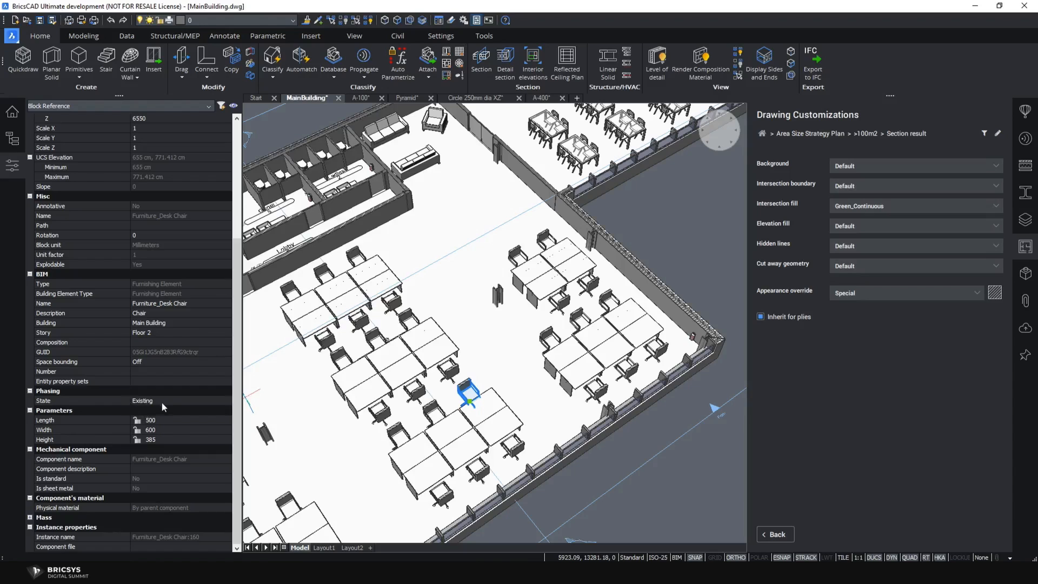
pyautogui.press('Escape')
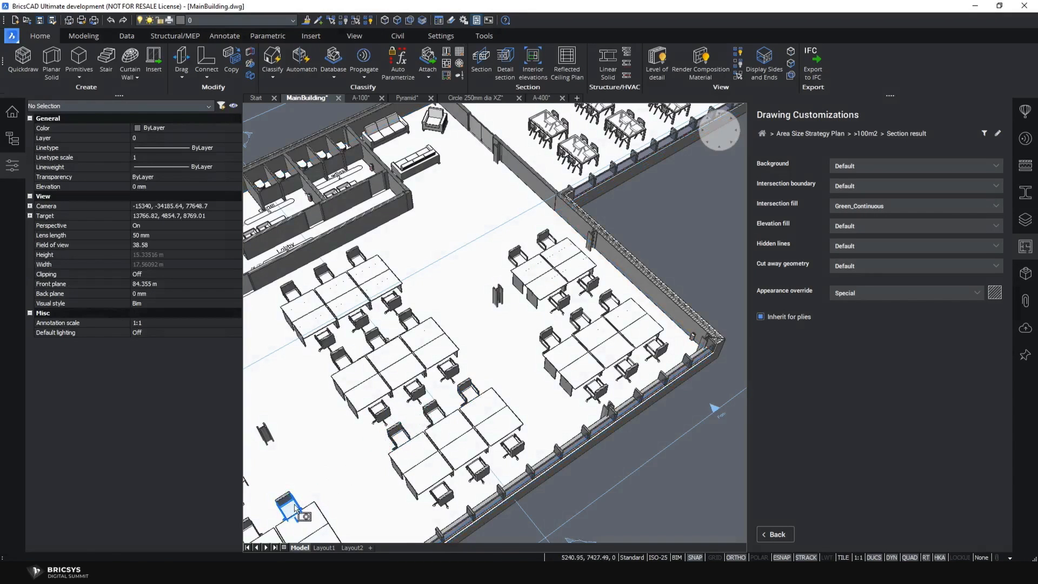
pyautogui.click(294, 508)
pyautogui.scroll(-5, 155, 440)
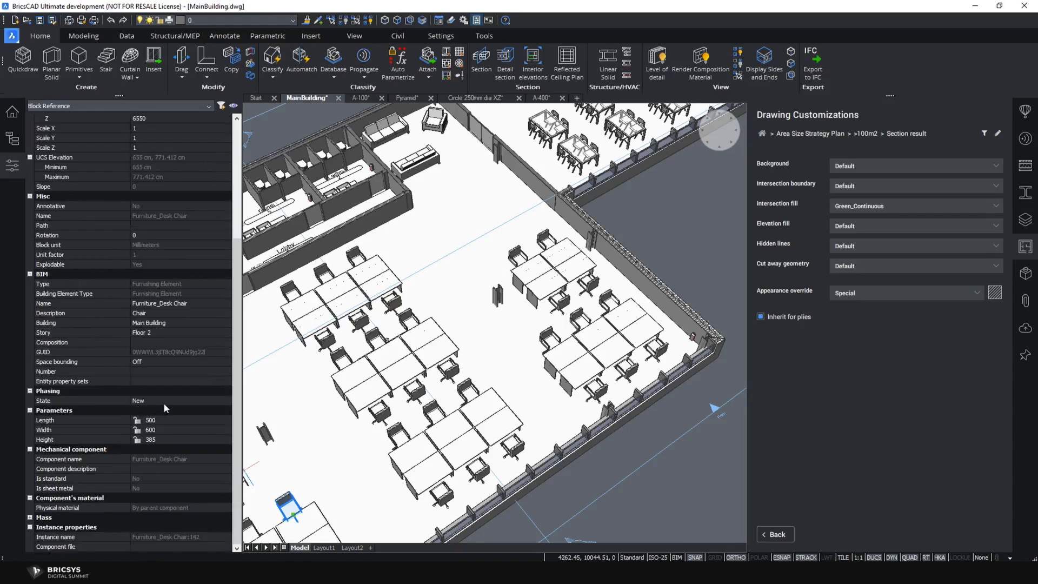
pyautogui.press('Escape')
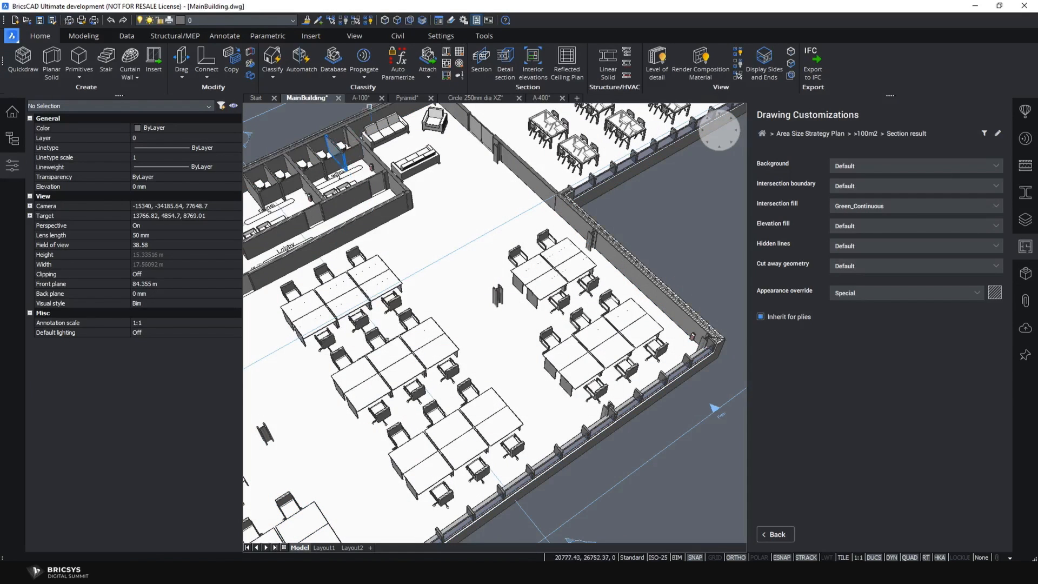
# - Return to A-100 and examine the colours of the desk chairs in the ground floor plan
pyautogui.click(362, 98)
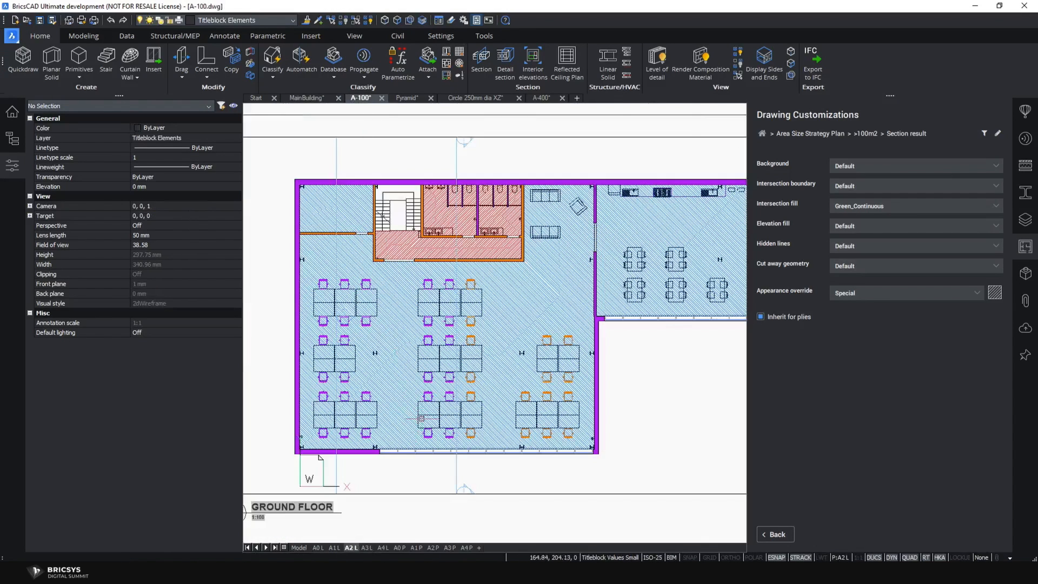
pyautogui.scroll(5, 319, 456)
pyautogui.scroll(5, 319, 457)
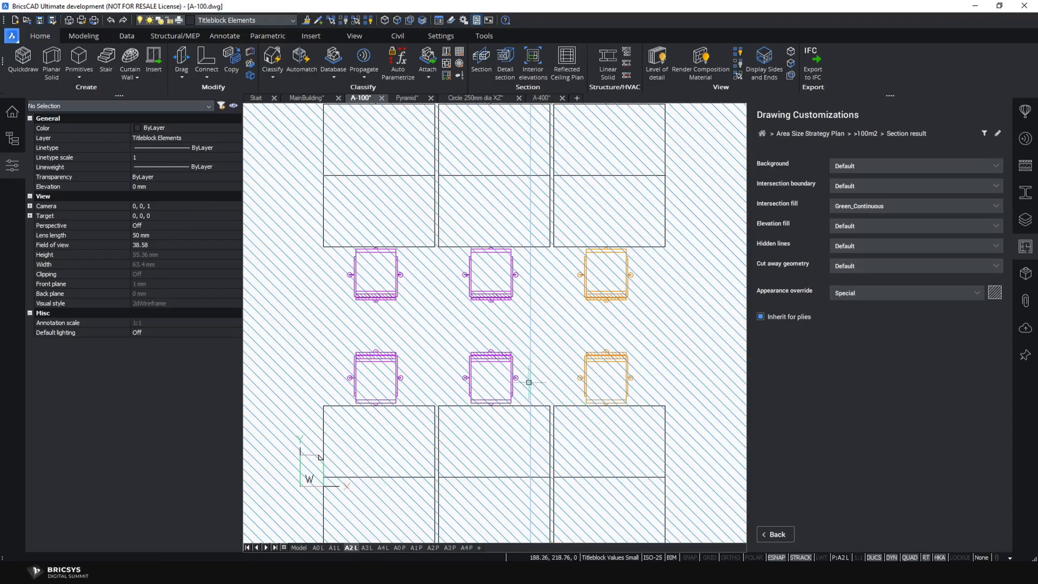
pyautogui.scroll(-3, 472, 388)
pyautogui.moveTo(599, 413); pyautogui.dragTo(465, 404, button='middle')
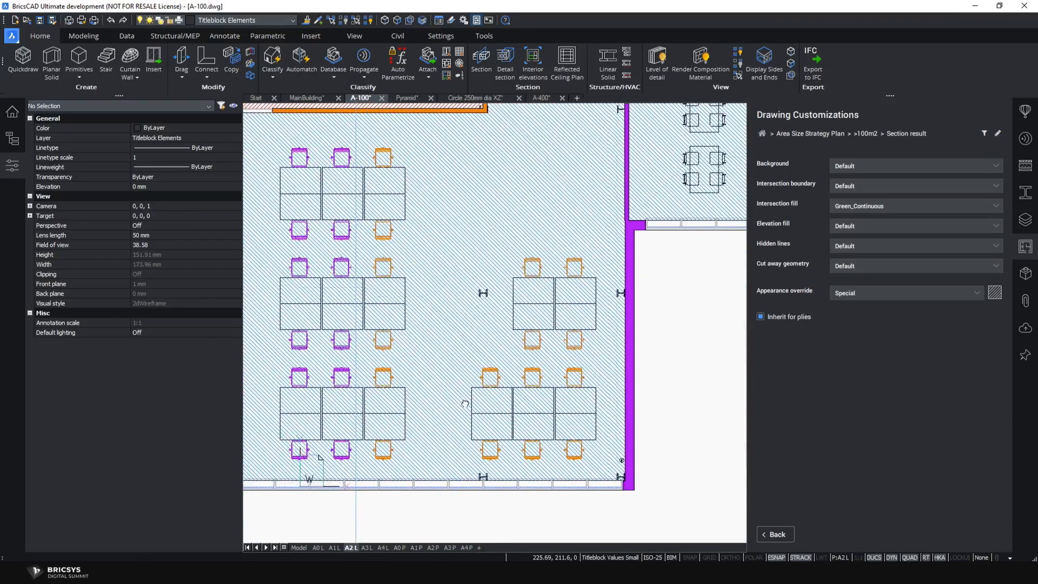
pyautogui.scroll(3, 464, 336)
pyautogui.scroll(-3, 464, 334)
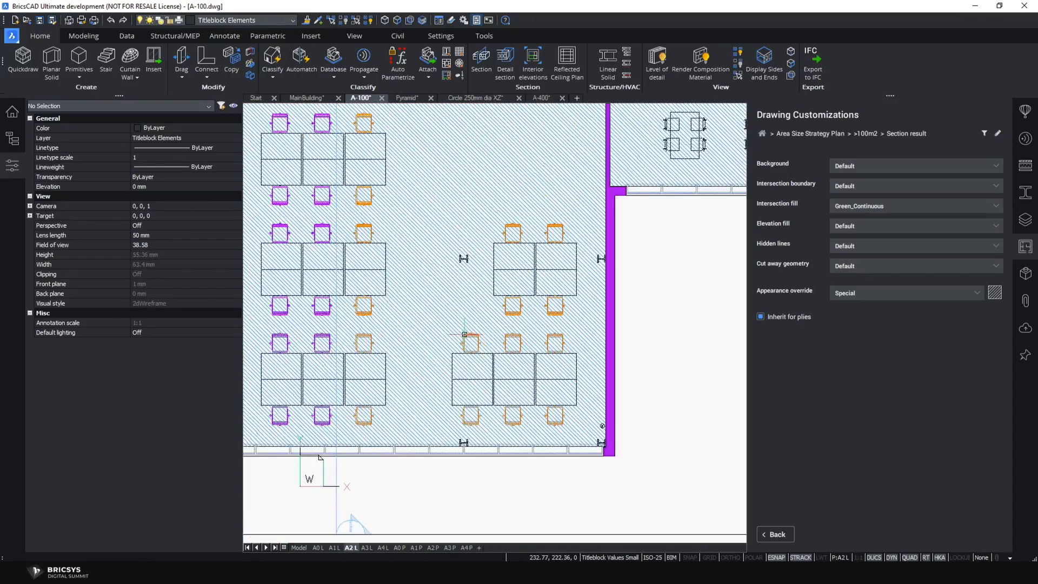
pyautogui.scroll(-5, 464, 334)
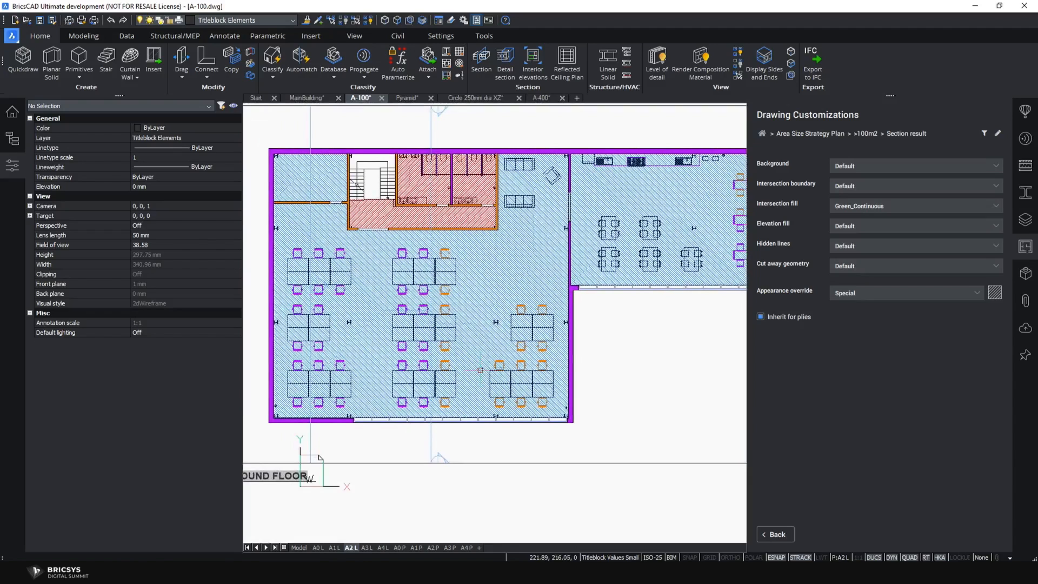
# - Review the Office Rent Strategy Example rules for existing and new furnishing elements and for Category A spaces
pyautogui.click(762, 133)
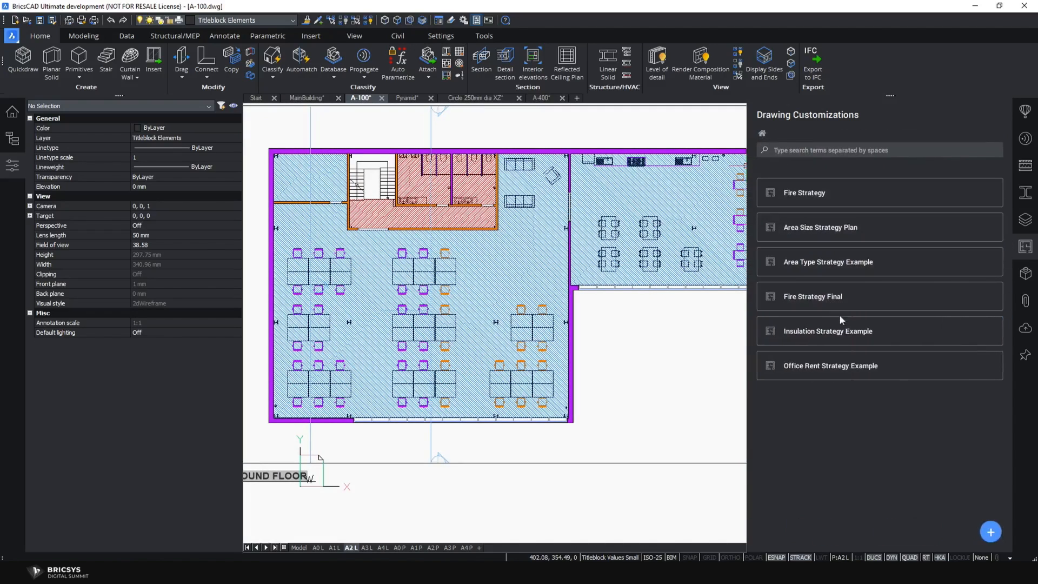
pyautogui.click(833, 365)
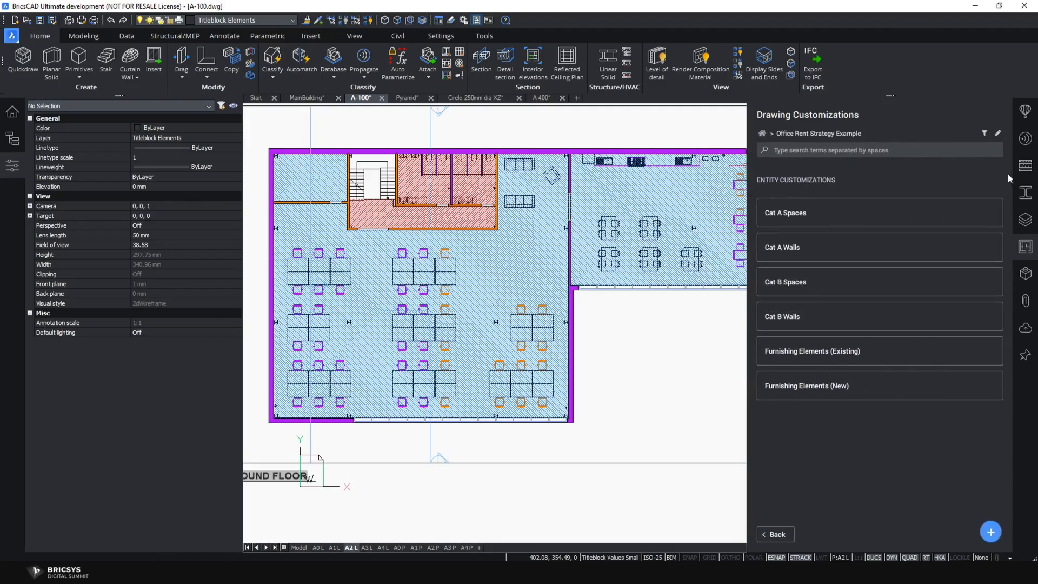
pyautogui.click(983, 133)
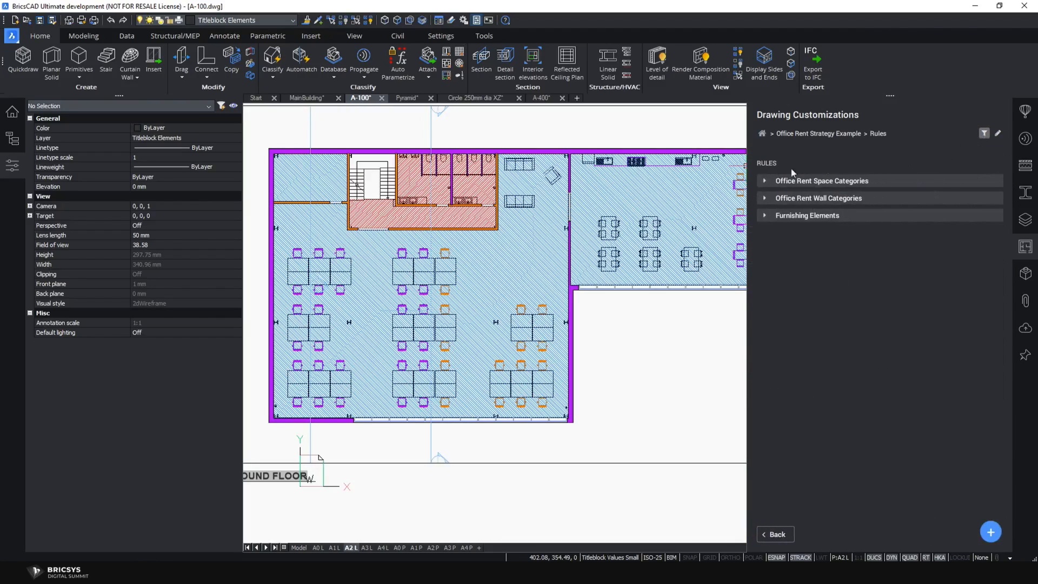
pyautogui.click(765, 182)
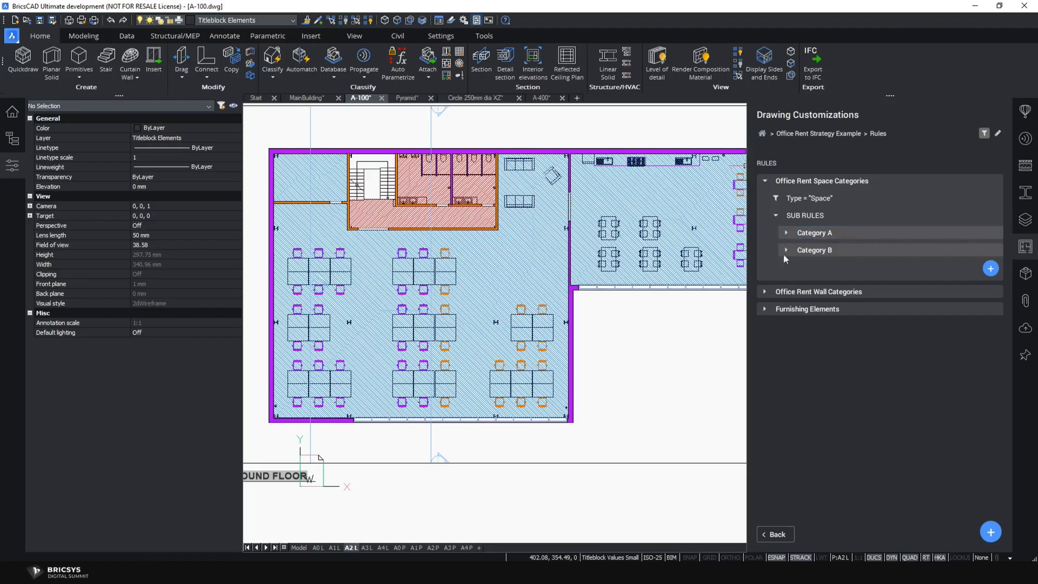
pyautogui.click(762, 311)
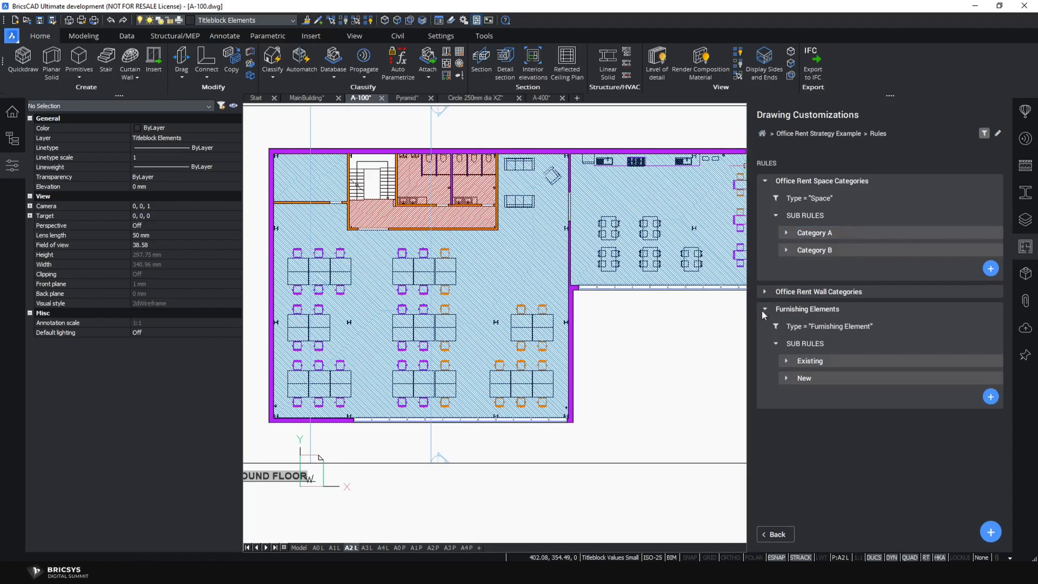
pyautogui.click(786, 362)
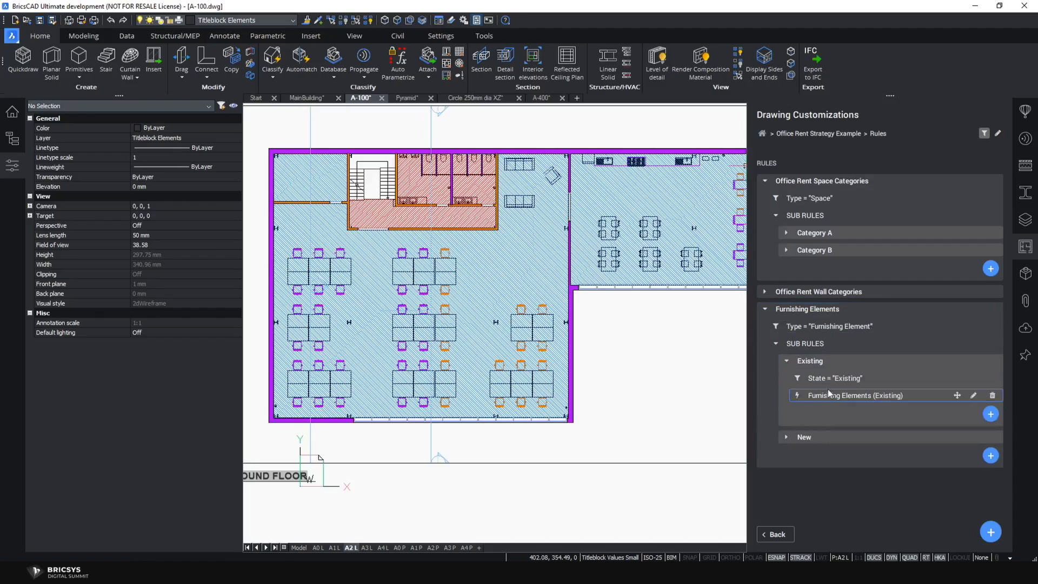
pyautogui.click(787, 438)
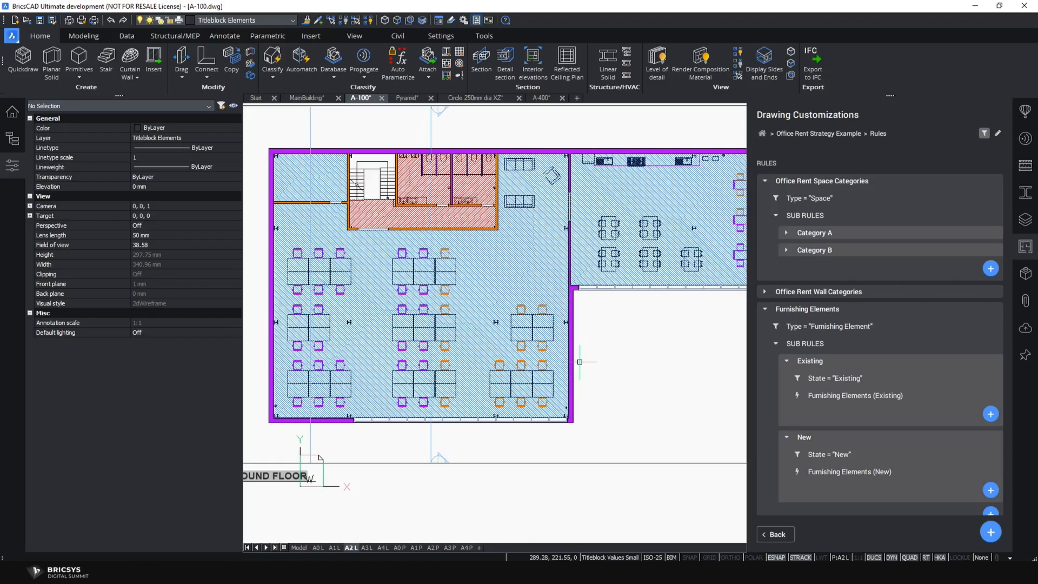
pyautogui.click(787, 233)
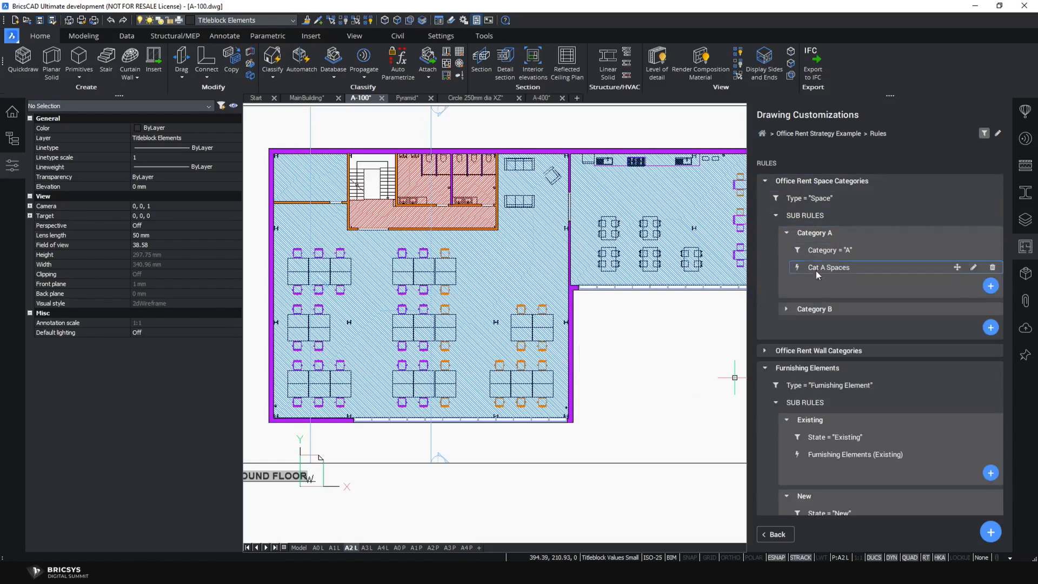